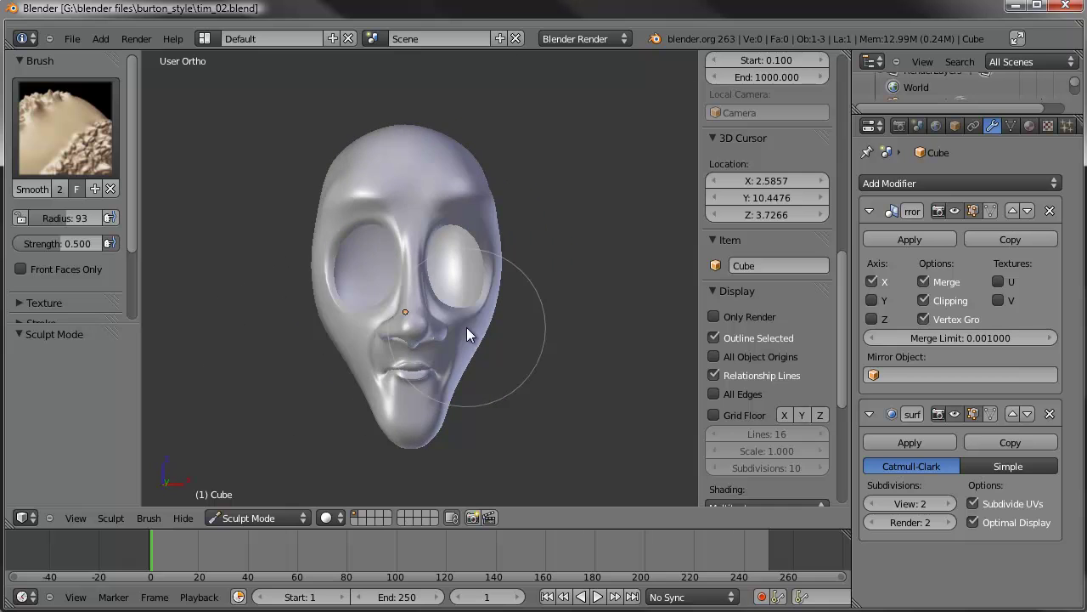
# In Edit Mode, clear the selection and circle-select the vertices of the whole nose tip and nostril from the side view
pyautogui.press('KP_1')
pyautogui.moveTo(462, 332)
pyautogui.keyDown('shift'); pyautogui.mouseDown(button='middle')
pyautogui.moveTo(440, 299)
pyautogui.moveTo(490, 323)
pyautogui.moveTo(314, 319)
pyautogui.moveTo(467, 294)
pyautogui.mouseUp(button='middle'); pyautogui.keyUp('shift')
pyautogui.scroll(2, 435, 293)
pyautogui.press('Tab')
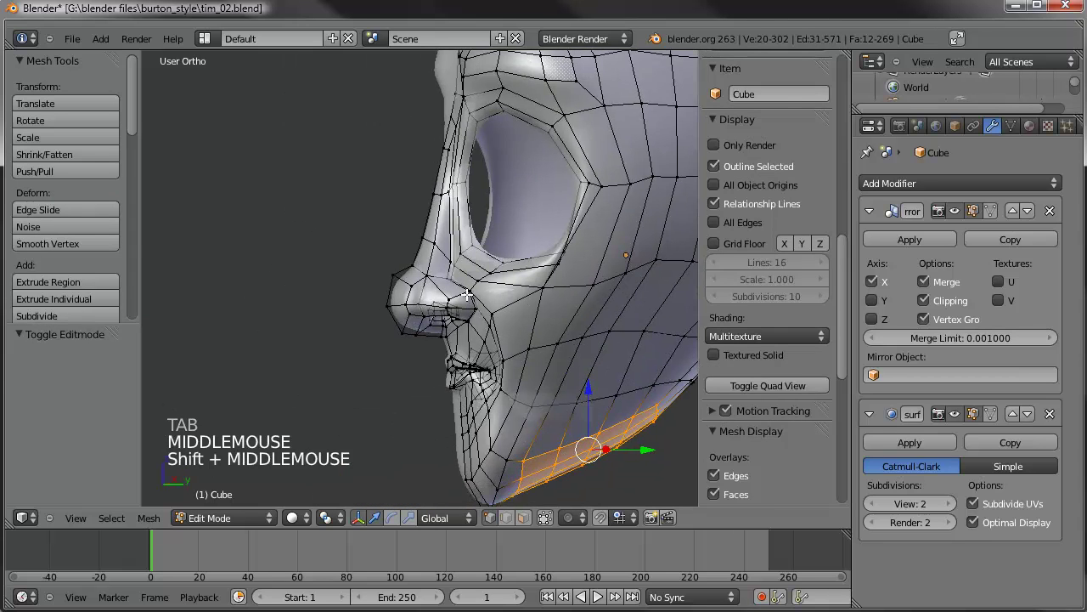
pyautogui.scroll(2, 467, 294)
pyautogui.press('a')
pyautogui.press('KP_3')
pyautogui.press('c')
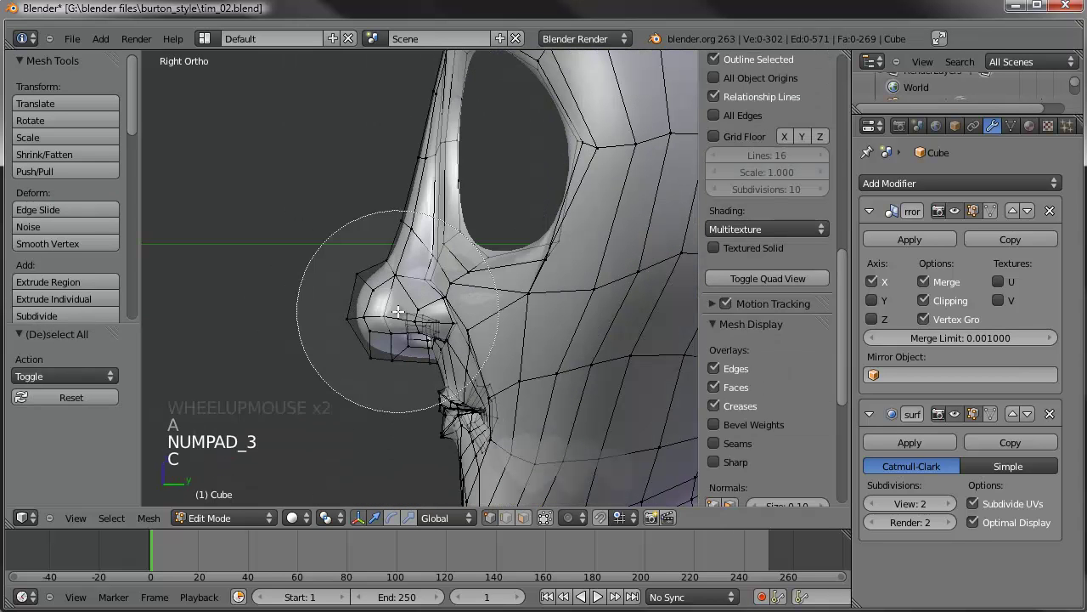
pyautogui.moveTo(395, 320); pyautogui.dragTo(376, 263)
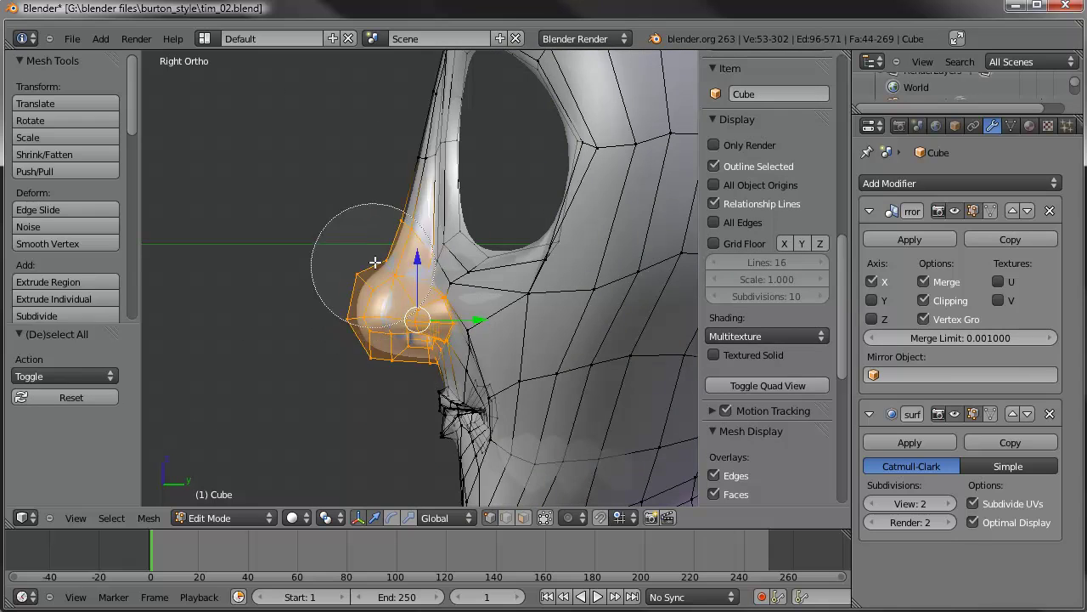
pyautogui.rightClick(355, 262)
pyautogui.moveTo(355, 263); pyautogui.dragTo(582, 291, button='middle')
pyautogui.press('KP_1')
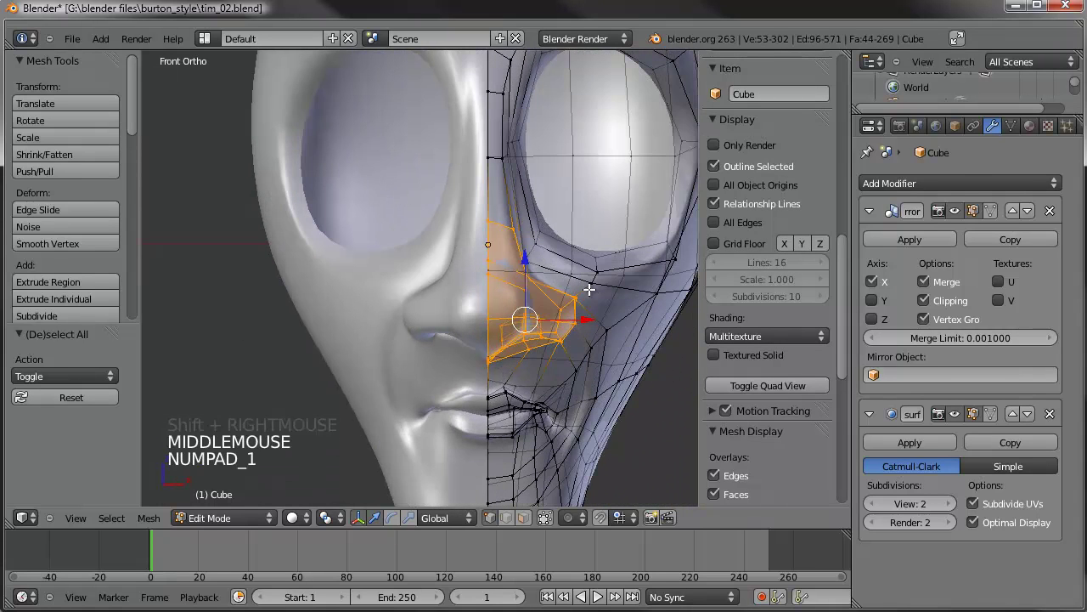
# Enable connected proportional editing and scale the selected nose vertices down to about 0.78
pyautogui.click(571, 517)
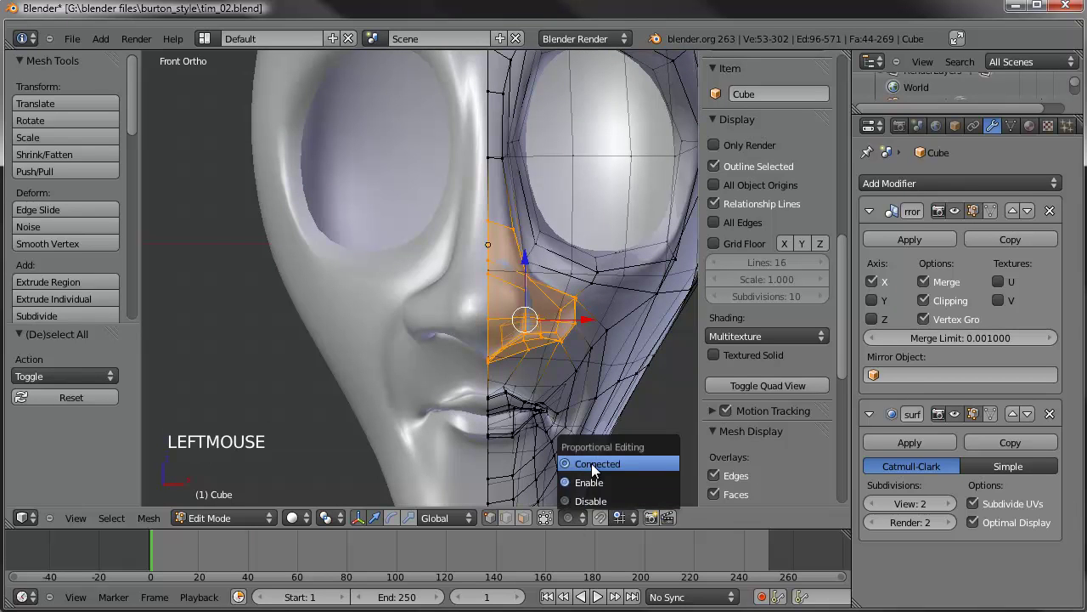
pyautogui.click(591, 463)
pyautogui.scroll(2, 568, 360)
pyautogui.keyDown('shift'); pyautogui.moveTo(567, 361); pyautogui.dragTo(665, 314, button='middle'); pyautogui.keyUp('shift')
pyautogui.press('s')
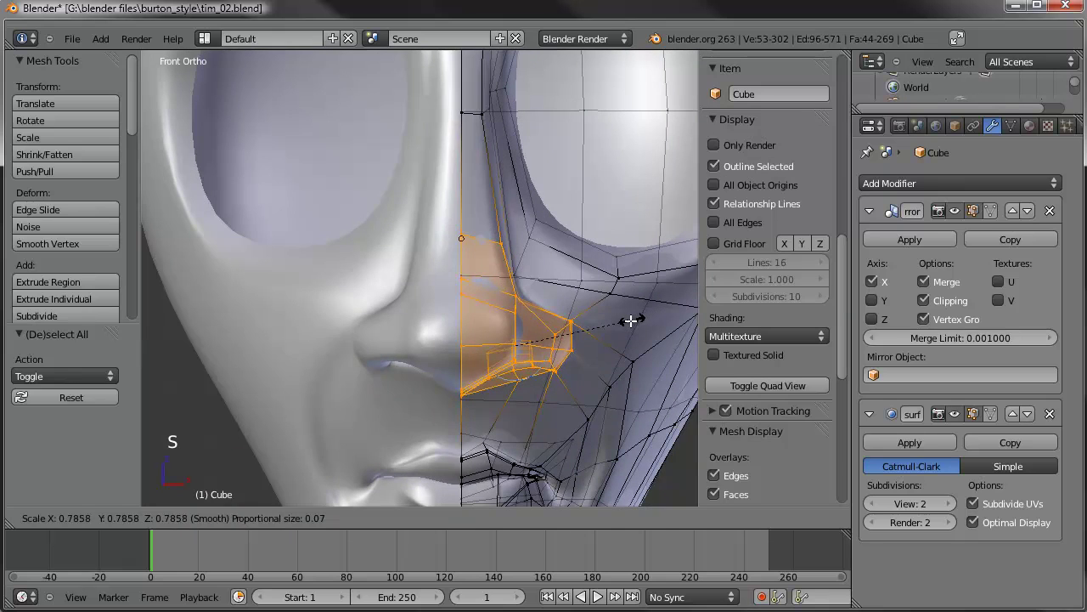
pyautogui.click(626, 321)
# Shift the nose vertices toward the face's centre line while shrinking them slightly more
pyautogui.press('g')
pyautogui.press('s')
pyautogui.press('s')
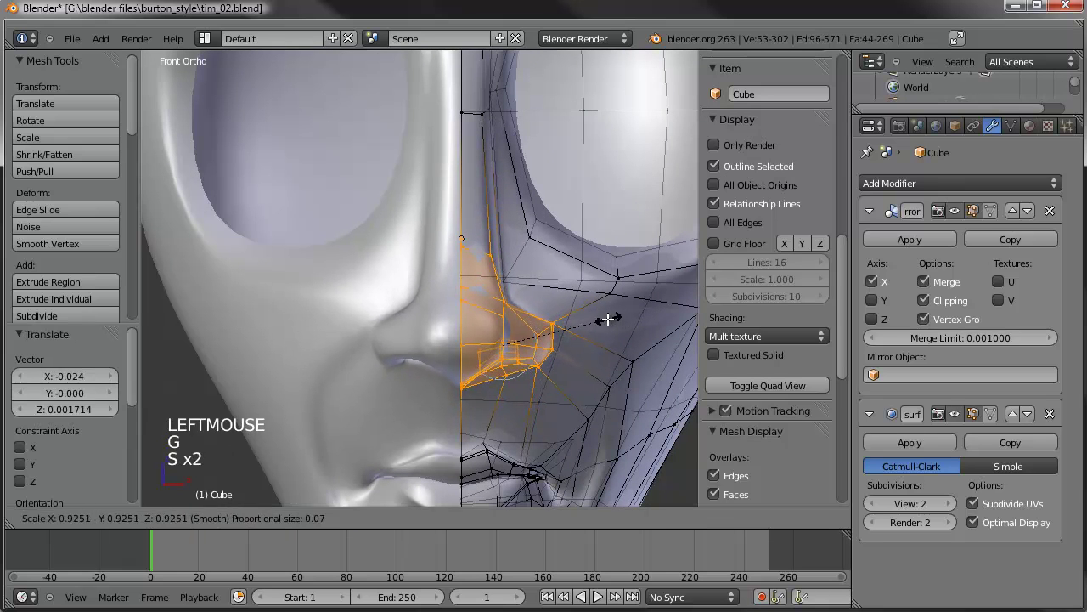
pyautogui.click(600, 319)
pyautogui.press('g')
pyautogui.click(594, 318)
pyautogui.scroll(-3, 508, 320)
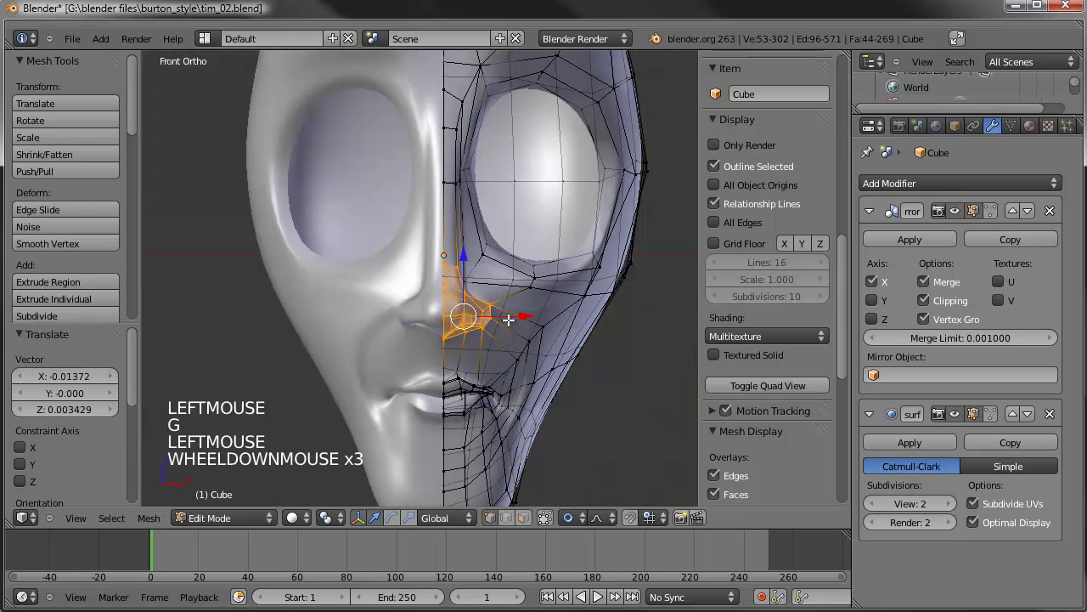
# Select only the two upper vertices of the nose tip in side view and pull them forward about 0.038
pyautogui.press('Tab')
pyautogui.moveTo(497, 323)
pyautogui.mouseDown(button='middle')
pyautogui.moveTo(539, 348)
pyautogui.moveTo(311, 348)
pyautogui.moveTo(289, 359)
pyautogui.mouseUp(button='middle')
pyautogui.press('KP_3')
pyautogui.scroll(5, 290, 353)
pyautogui.press('Tab')
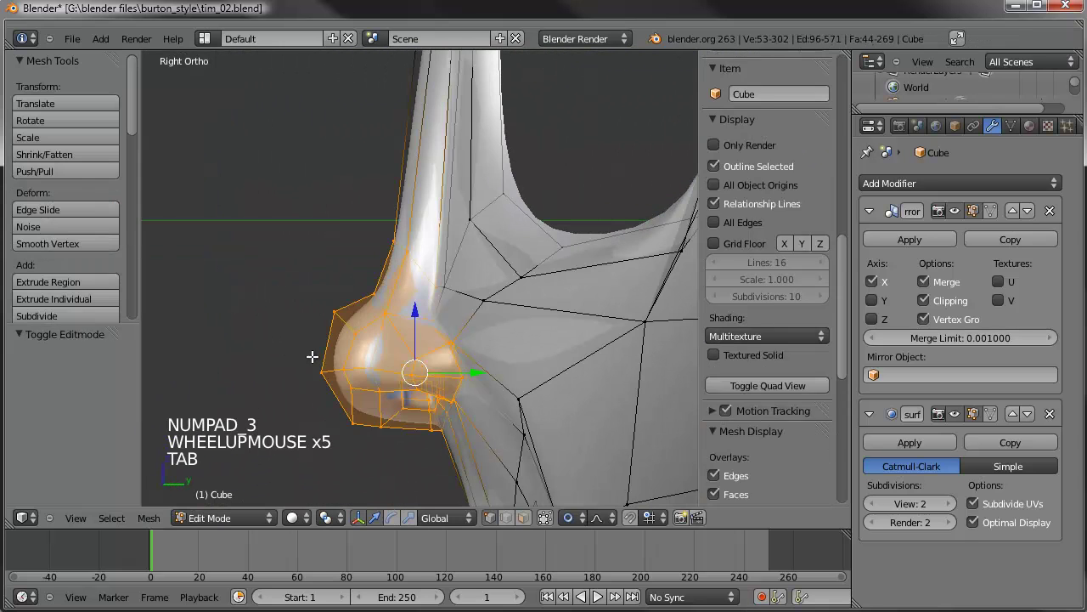
pyautogui.press('a')
pyautogui.press('a')
pyautogui.press('c')
pyautogui.rightClick(325, 317)
pyautogui.press('c')
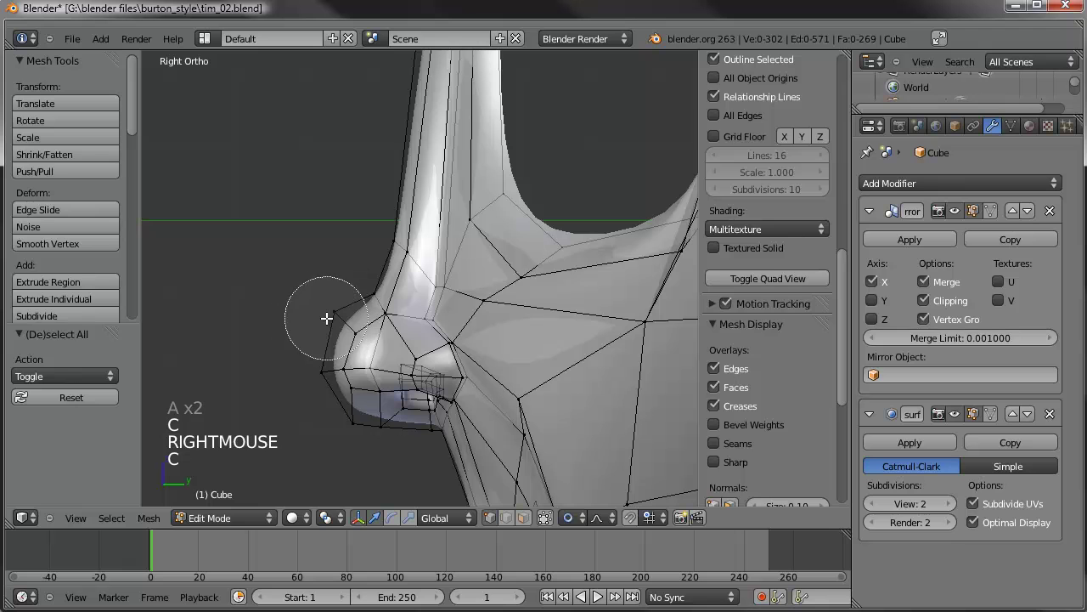
pyautogui.click(327, 319)
pyautogui.press('g')
pyautogui.press('g')
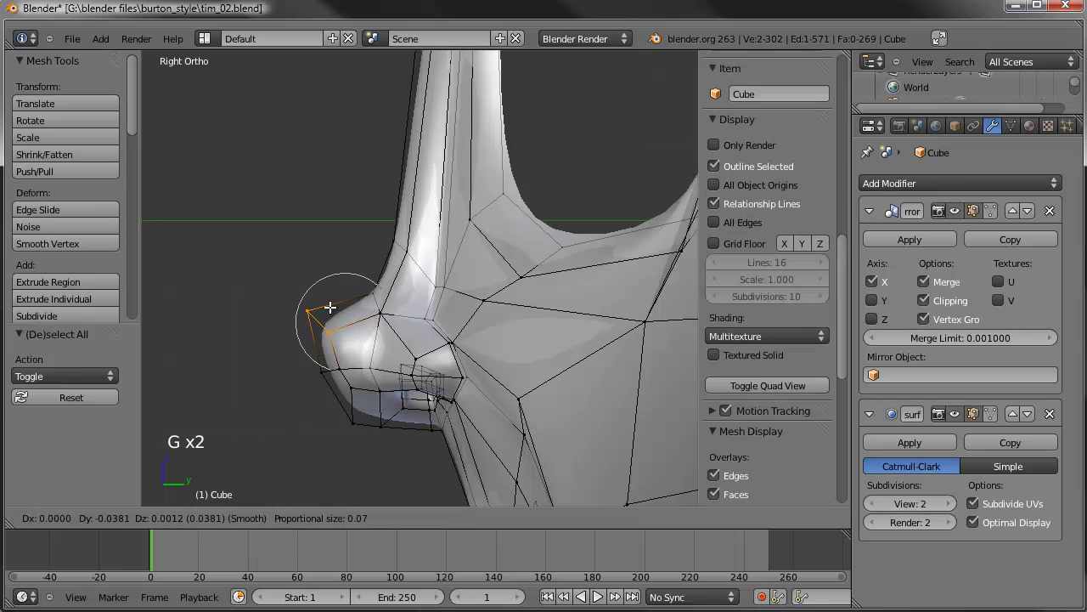
pyautogui.click(329, 307)
# Add an edge loop through the nose tip that runs down around the mouth, and slide it into place
pyautogui.press('a')
pyautogui.press('c')
pyautogui.moveTo(326, 370); pyautogui.dragTo(461, 328, button='middle')
pyautogui.scroll(-3, 466, 357)
pyautogui.keyDown('shift'); pyautogui.moveTo(468, 378); pyautogui.dragTo(451, 289, button='middle'); pyautogui.keyUp('shift')
pyautogui.moveTo(458, 358); pyautogui.dragTo(462, 246, button='middle')
pyautogui.scroll(3, 461, 245)
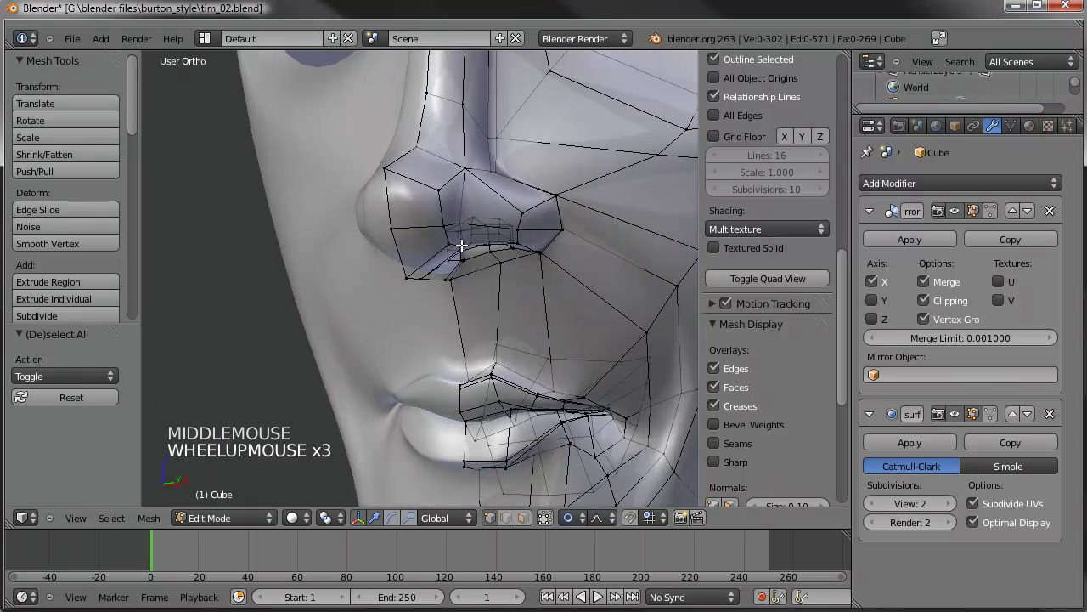
pyautogui.press('KP_3')
pyautogui.keyDown('shift'); pyautogui.moveTo(323, 263); pyautogui.dragTo(317, 234, button='middle'); pyautogui.keyUp('shift')
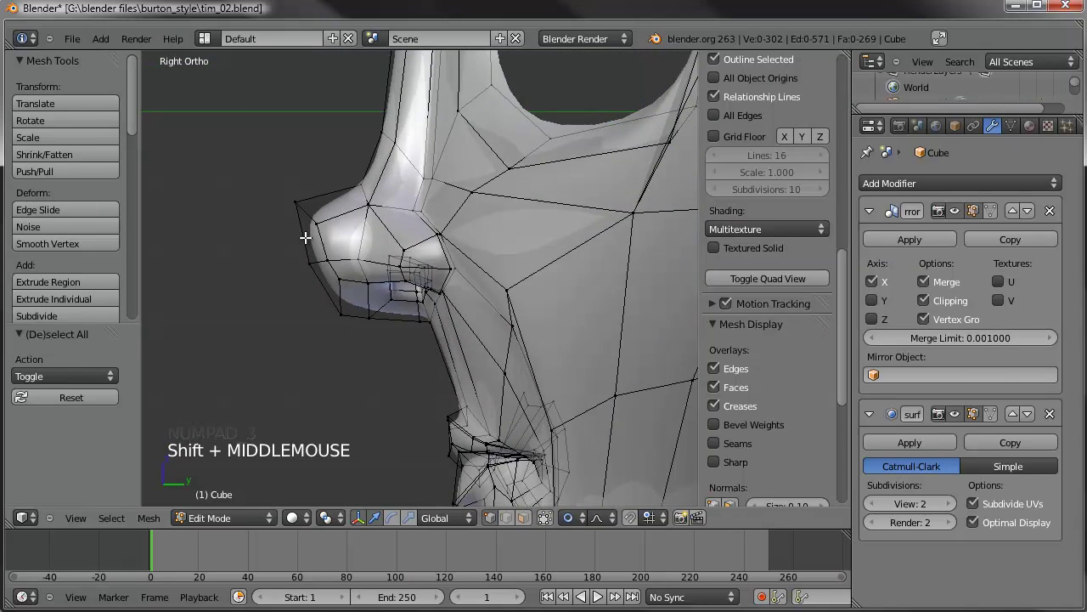
pyautogui.hotkey('ctrl', 'r')
pyautogui.click(304, 236)
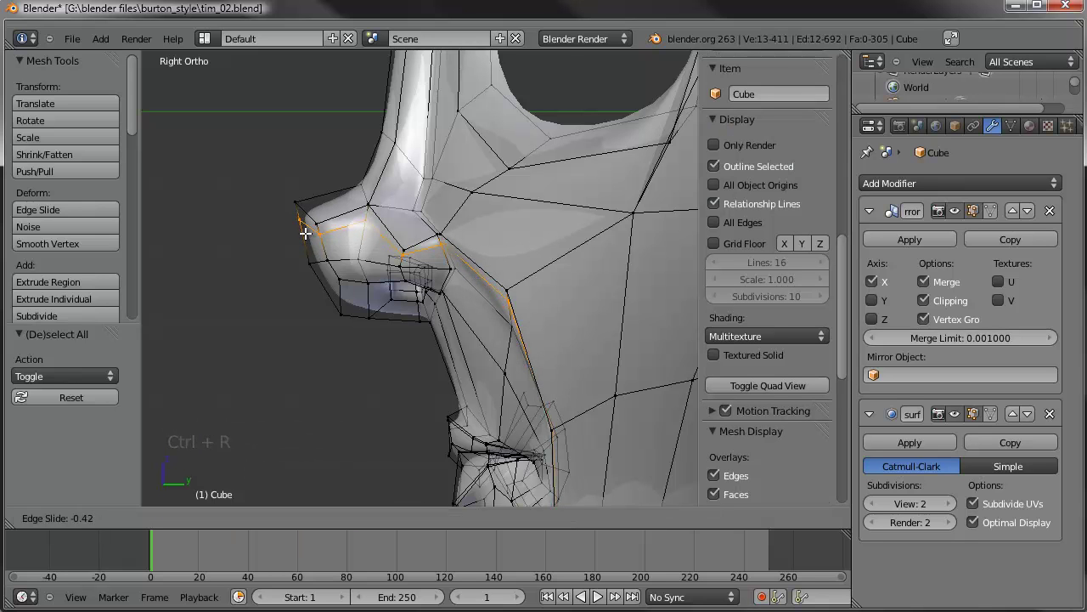
pyautogui.click(319, 238)
pyautogui.moveTo(327, 243); pyautogui.dragTo(393, 284, button='middle')
pyautogui.scroll(-4, 390, 290)
pyautogui.moveTo(392, 285); pyautogui.dragTo(451, 253, button='middle')
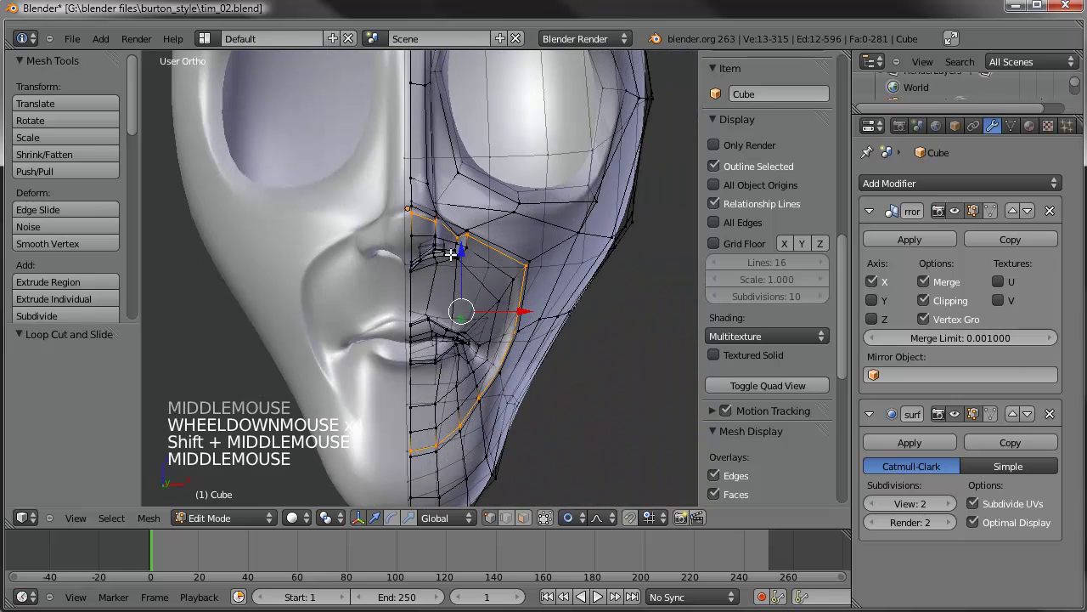
pyautogui.press('KP_1')
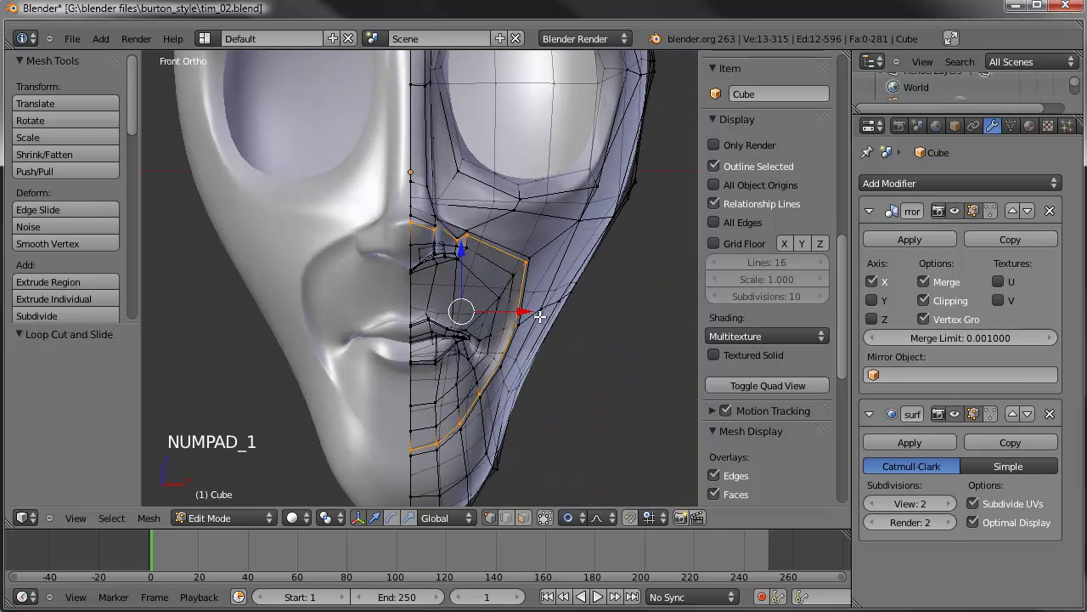
# Return to Sculpt Mode and reshape the smile crease and the nostril area with the Grab brush
pyautogui.press('Tab')
pyautogui.scroll(1, 526, 269)
pyautogui.keyDown('shift'); pyautogui.moveTo(526, 268); pyautogui.dragTo(480, 271, button='middle'); pyautogui.keyUp('shift')
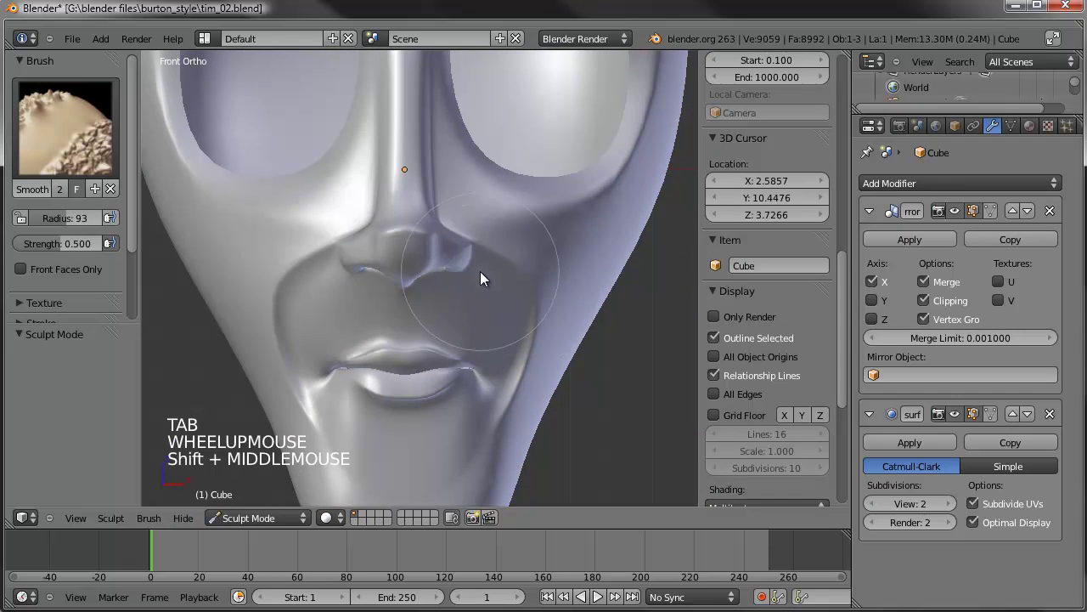
pyautogui.click(67, 154)
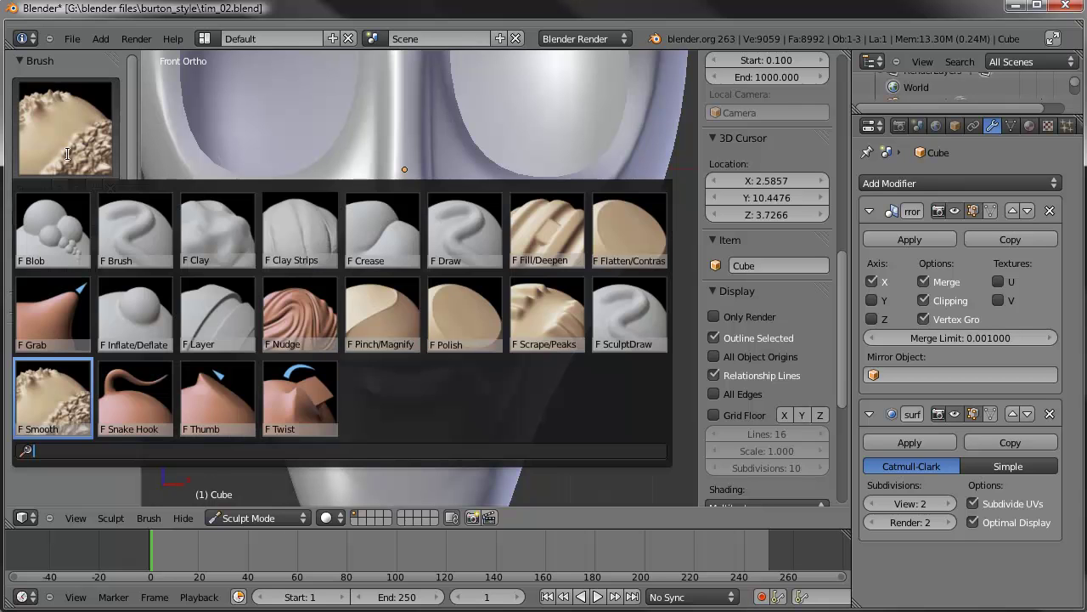
pyautogui.click(55, 322)
pyautogui.moveTo(552, 299)
pyautogui.mouseDown()
pyautogui.moveTo(528, 292)
pyautogui.moveTo(518, 335)
pyautogui.mouseUp()
pyautogui.moveTo(517, 333); pyautogui.dragTo(474, 217, button='middle')
pyautogui.moveTo(520, 317)
pyautogui.mouseDown(button='middle')
pyautogui.moveTo(478, 299)
pyautogui.moveTo(491, 281)
pyautogui.mouseUp(button='middle')
pyautogui.moveTo(475, 266)
pyautogui.mouseDown()
pyautogui.moveTo(510, 296)
pyautogui.moveTo(516, 322)
pyautogui.moveTo(459, 238)
pyautogui.mouseUp()
pyautogui.moveTo(449, 238); pyautogui.dragTo(470, 258, button='middle')
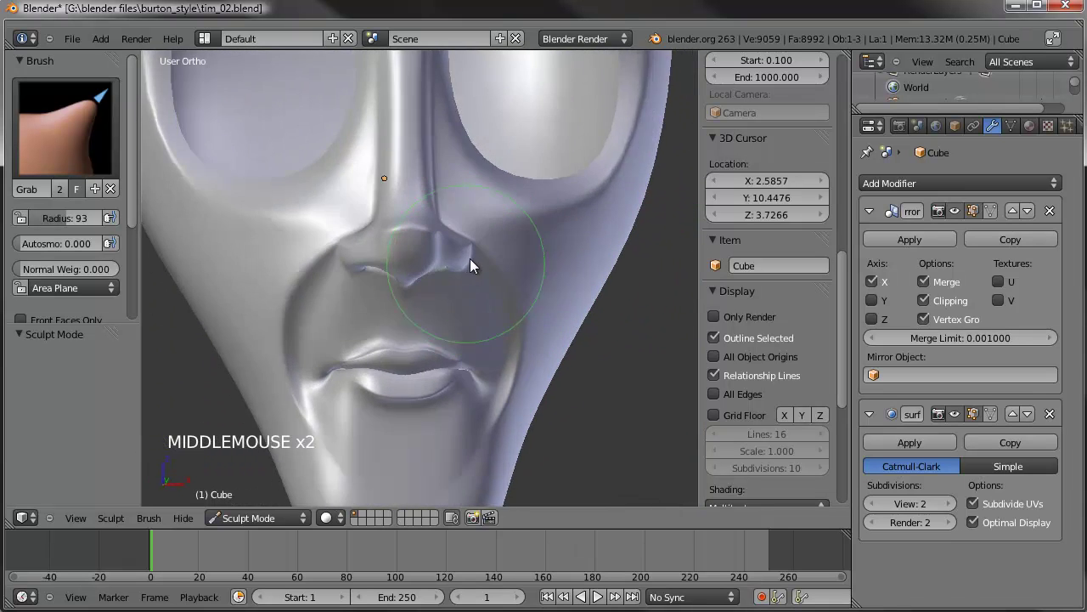
# Smooth the chin and the area beside and below the mouth with the Smooth brush
pyautogui.scroll(-2, 451, 325)
pyautogui.moveTo(451, 325); pyautogui.dragTo(457, 284, button='middle')
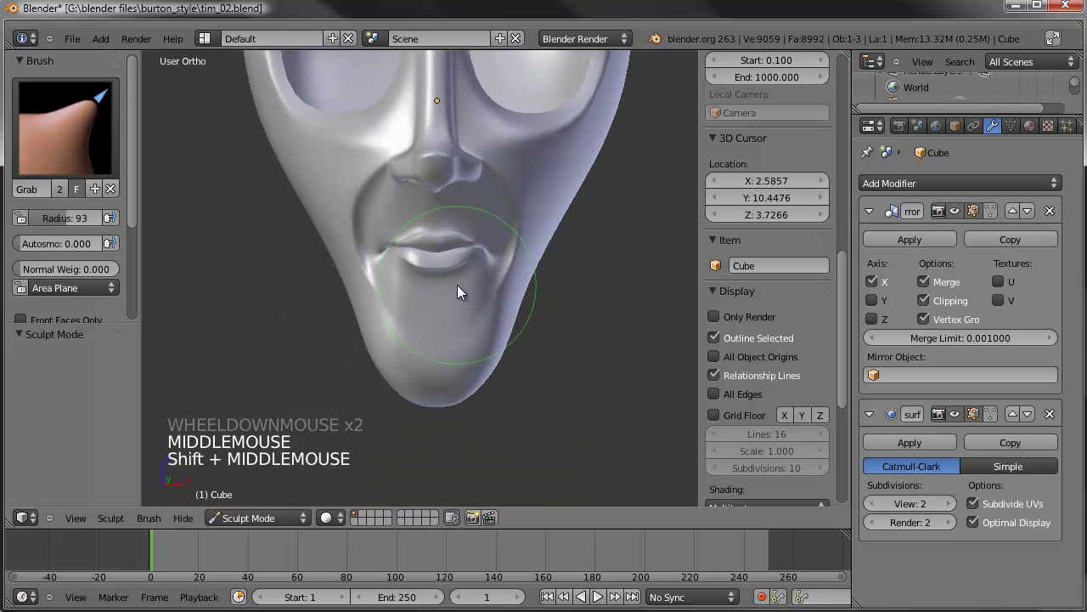
pyautogui.scroll(2, 522, 326)
pyautogui.moveTo(523, 327); pyautogui.dragTo(493, 314, button='middle')
pyautogui.click(62, 153)
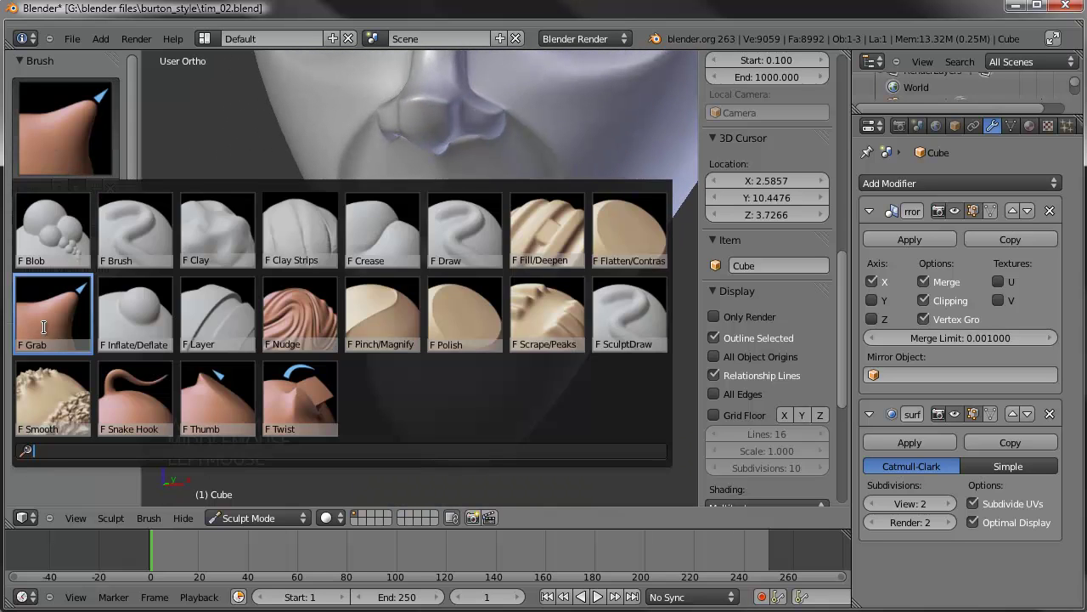
pyautogui.click(53, 398)
pyautogui.scroll(2, 517, 363)
pyautogui.moveTo(517, 364); pyautogui.dragTo(559, 350)
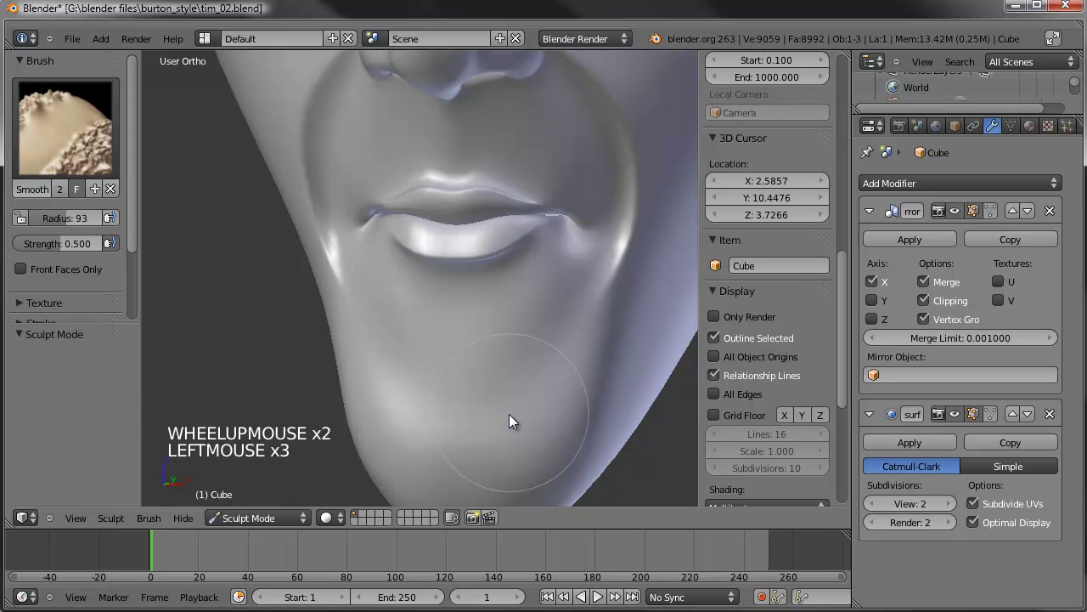
pyautogui.moveTo(537, 280)
pyautogui.mouseDown()
pyautogui.moveTo(582, 359)
pyautogui.moveTo(526, 415)
pyautogui.moveTo(518, 365)
pyautogui.mouseUp()
pyautogui.moveTo(518, 366)
pyautogui.mouseDown(button='middle')
pyautogui.moveTo(510, 318)
pyautogui.moveTo(458, 310)
pyautogui.moveTo(459, 338)
pyautogui.moveTo(461, 328)
pyautogui.mouseUp(button='middle')
pyautogui.scroll(-4, 443, 317)
pyautogui.scroll(1, 442, 316)
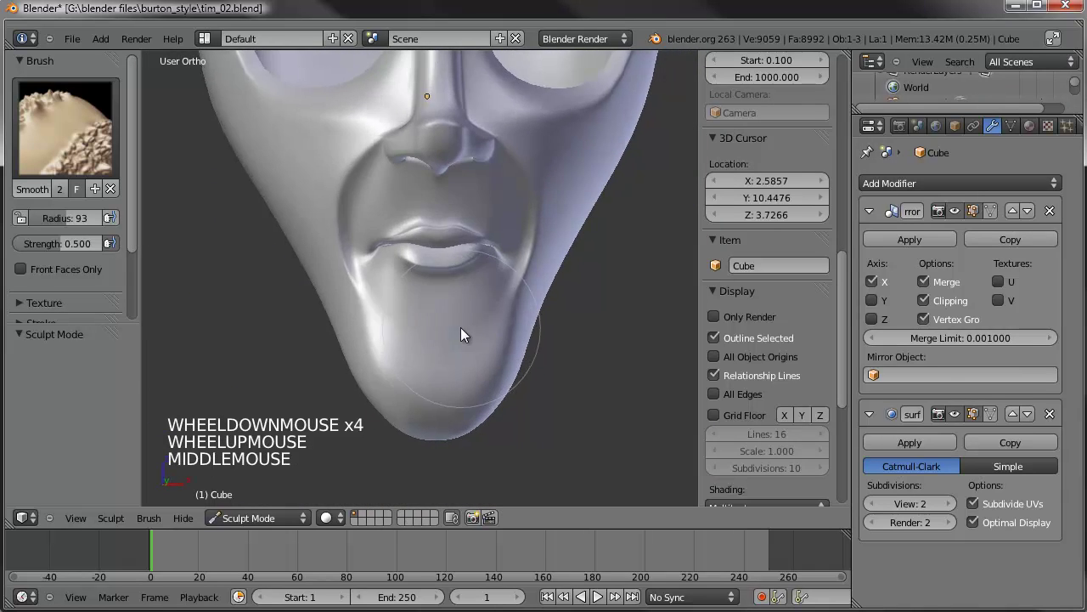
# Reshape the corner of the mouth and the surrounding cheek with the Grab brush
pyautogui.click(77, 144)
pyautogui.click(59, 320)
pyautogui.scroll(3, 354, 300)
pyautogui.moveTo(355, 300)
pyautogui.keyDown('shift'); pyautogui.mouseDown(button='middle')
pyautogui.moveTo(408, 283)
pyautogui.moveTo(433, 290)
pyautogui.mouseUp(button='middle'); pyautogui.keyUp('shift')
pyautogui.scroll(1, 410, 281)
pyautogui.moveTo(433, 290); pyautogui.dragTo(478, 301)
pyautogui.moveTo(478, 304)
pyautogui.mouseDown(button='middle')
pyautogui.moveTo(437, 319)
pyautogui.moveTo(505, 293)
pyautogui.mouseUp(button='middle')
pyautogui.moveTo(505, 293)
pyautogui.mouseDown()
pyautogui.moveTo(491, 298)
pyautogui.moveTo(516, 275)
pyautogui.mouseUp()
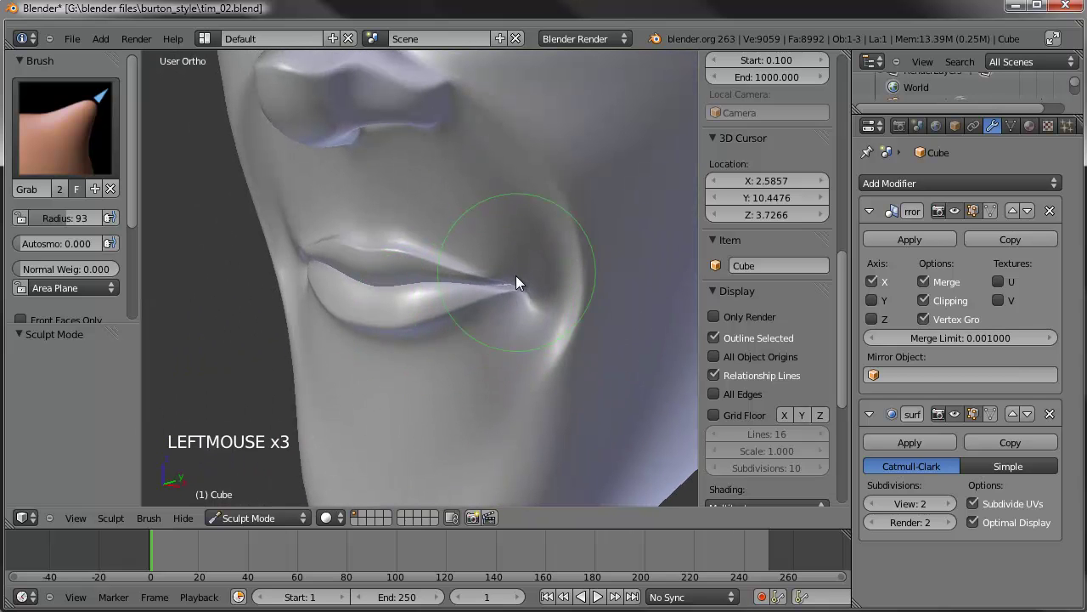
pyautogui.scroll(-4, 512, 275)
pyautogui.scroll(1, 512, 276)
pyautogui.moveTo(512, 275)
pyautogui.mouseDown(button='middle')
pyautogui.moveTo(549, 258)
pyautogui.moveTo(516, 250)
pyautogui.moveTo(482, 308)
pyautogui.mouseUp(button='middle')
pyautogui.scroll(-3, 470, 265)
pyautogui.moveTo(492, 309)
pyautogui.mouseDown(button='middle')
pyautogui.moveTo(505, 311)
pyautogui.moveTo(501, 294)
pyautogui.mouseUp(button='middle')
pyautogui.keyDown('shift'); pyautogui.moveTo(498, 393); pyautogui.dragTo(476, 357, button='middle'); pyautogui.keyUp('shift')
pyautogui.scroll(2, 429, 327)
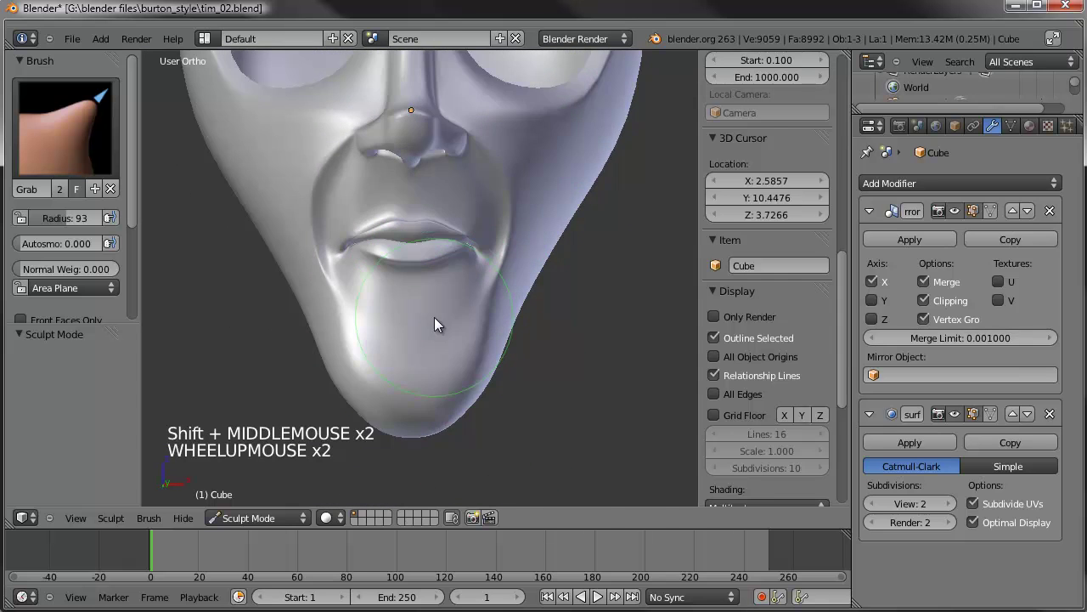
# In Edit Mode, select the jaw vertices just behind the chin in side view and raise them
pyautogui.press('Tab')
pyautogui.press('KP_3')
pyautogui.keyDown('shift'); pyautogui.moveTo(493, 400); pyautogui.dragTo(454, 379, button='middle'); pyautogui.keyUp('shift')
pyautogui.scroll(2, 461, 313)
pyautogui.press('a')
pyautogui.press('c')
pyautogui.scroll(-3, 437, 389)
pyautogui.click(433, 393)
pyautogui.press('g')
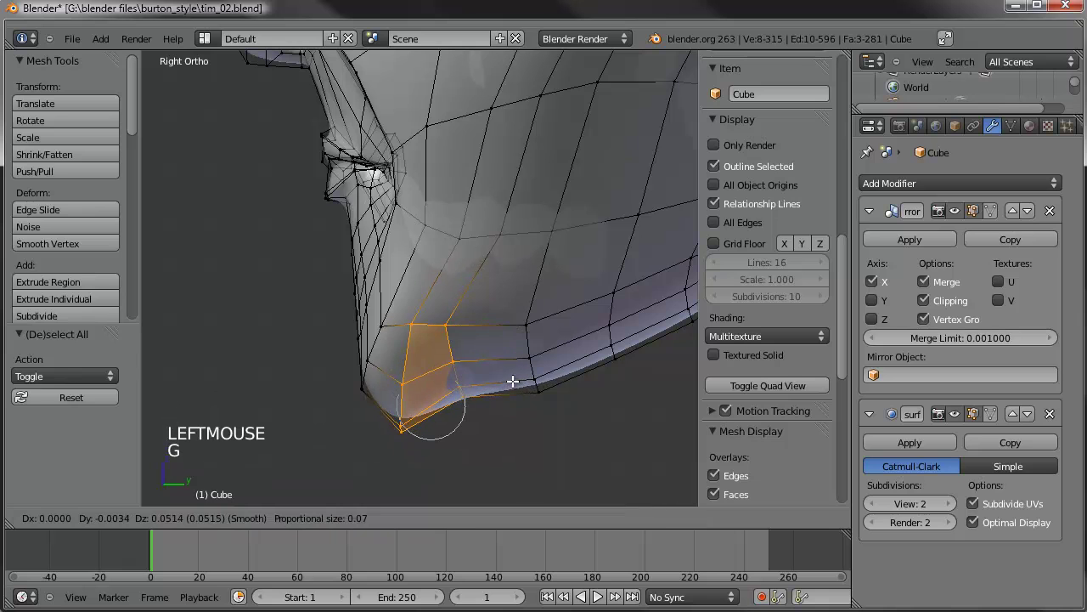
pyautogui.click(507, 371)
# Reduce the selection to three vertices at the chin's underside and move them forward and up
pyautogui.press('a')
pyautogui.press('c')
pyautogui.click(409, 396)
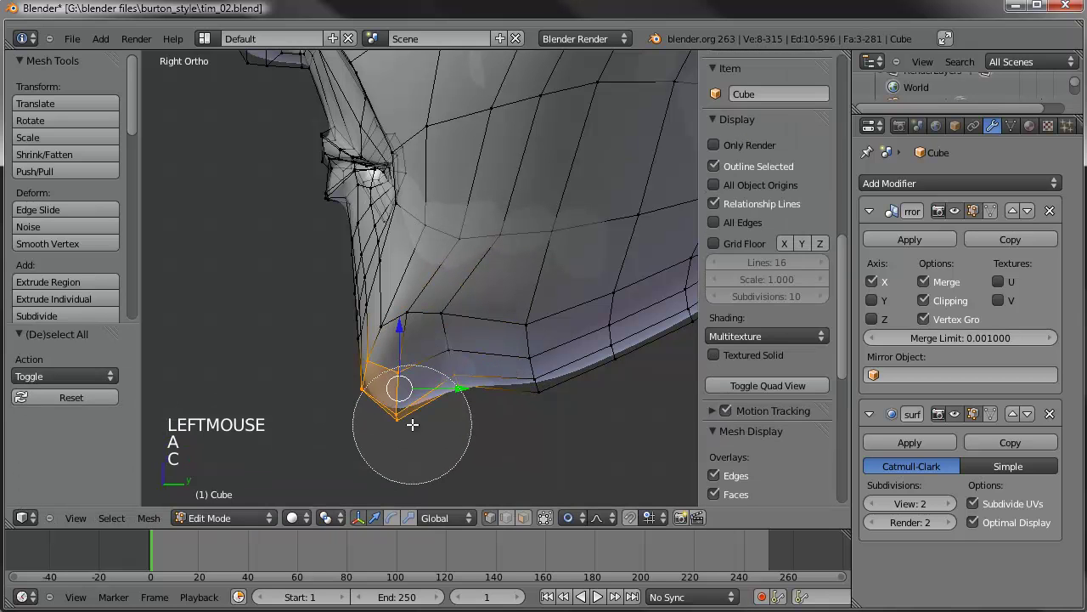
pyautogui.rightClick(413, 424)
pyautogui.press('a')
pyautogui.press('c')
pyautogui.scroll(5, 411, 411)
pyautogui.click(412, 394)
pyautogui.rightClick(409, 419)
pyautogui.press('g')
pyautogui.press('g')
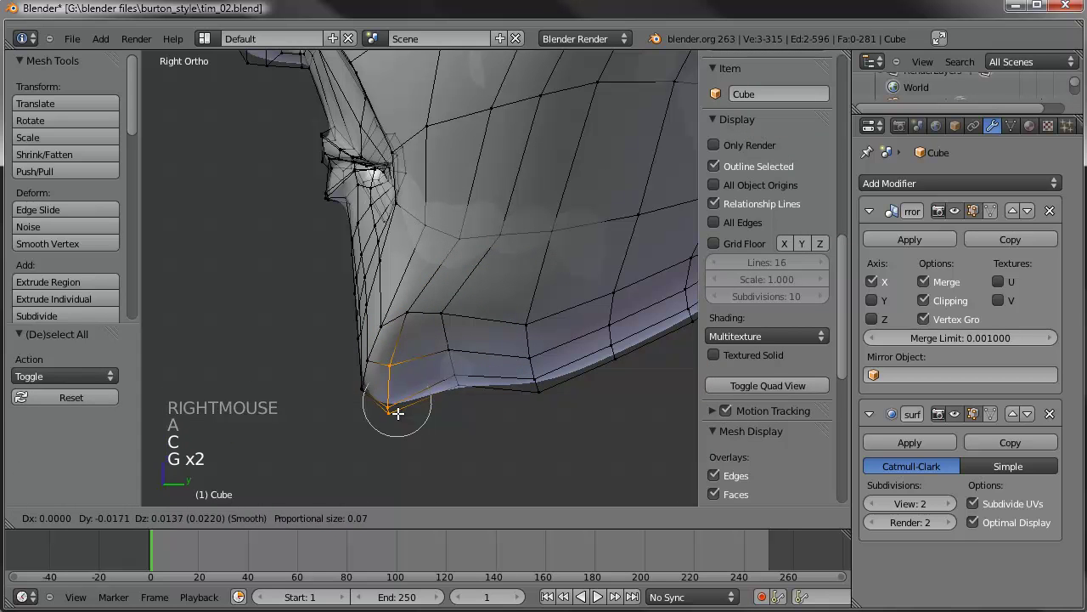
pyautogui.click(397, 408)
# Rotate the chin vertices by about 10° and shift them forward and up about 0.01 each
pyautogui.press('r')
pyautogui.click(470, 383)
pyautogui.press('g')
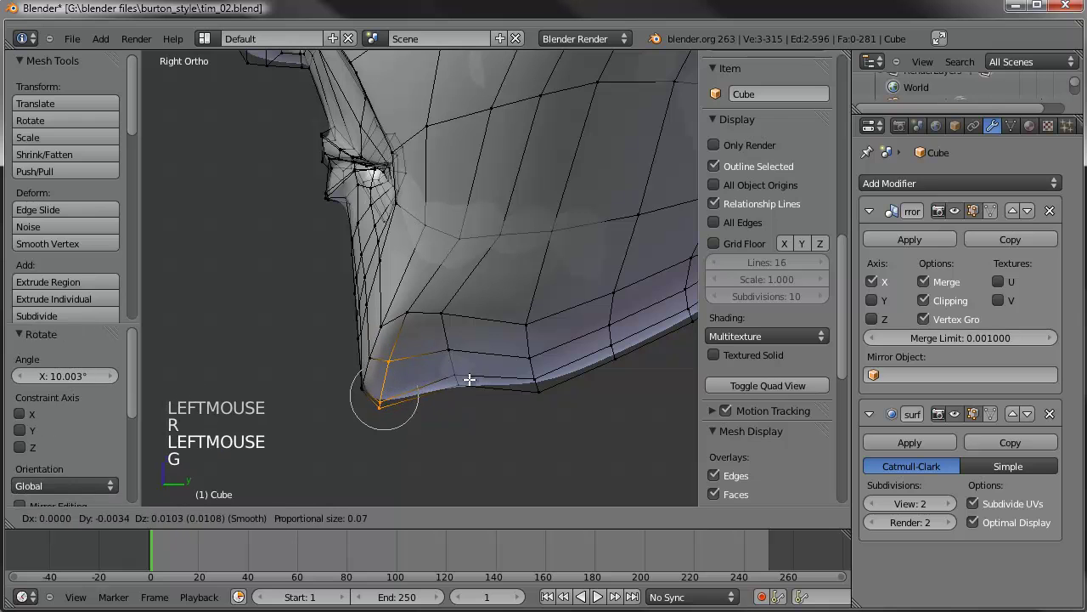
pyautogui.click(473, 378)
# Move the single jaw vertex above the chin's lower corner upward and back to even out the jaw contour
pyautogui.scroll(1, 474, 354)
pyautogui.keyDown('shift'); pyautogui.moveTo(473, 354); pyautogui.dragTo(457, 363, button='middle'); pyautogui.keyUp('shift')
pyautogui.press('g')
pyautogui.press('g')
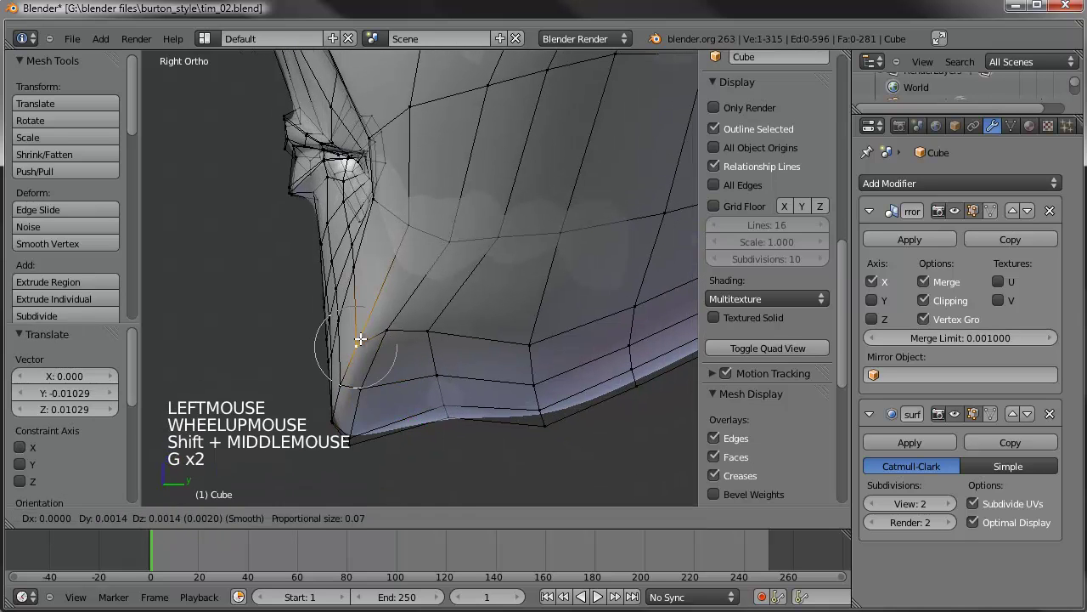
pyautogui.click(364, 324)
pyautogui.press('g')
pyautogui.click(367, 312)
# Move the side chin vertices back about 0.014, and nudge the two vertices at the chin's lowest point forward and up
pyautogui.rightClick(340, 381)
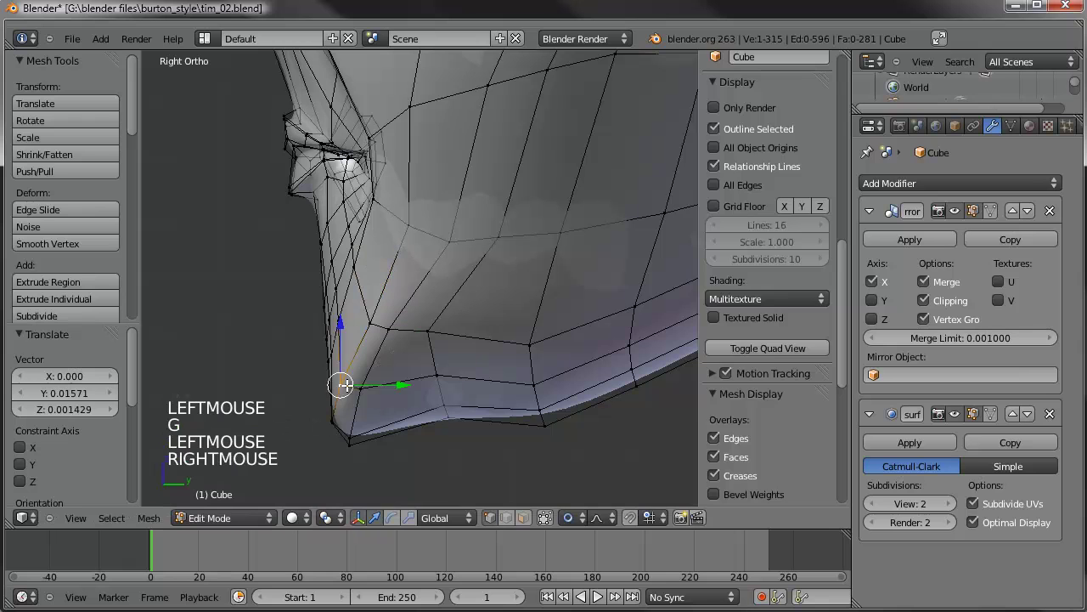
pyautogui.keyDown('shift'); pyautogui.rightClick(370, 384); pyautogui.keyUp('shift')
pyautogui.press('g')
pyautogui.click(374, 451)
pyautogui.rightClick(352, 437)
pyautogui.keyDown('shift'); pyautogui.rightClick(352, 442); pyautogui.keyUp('shift')
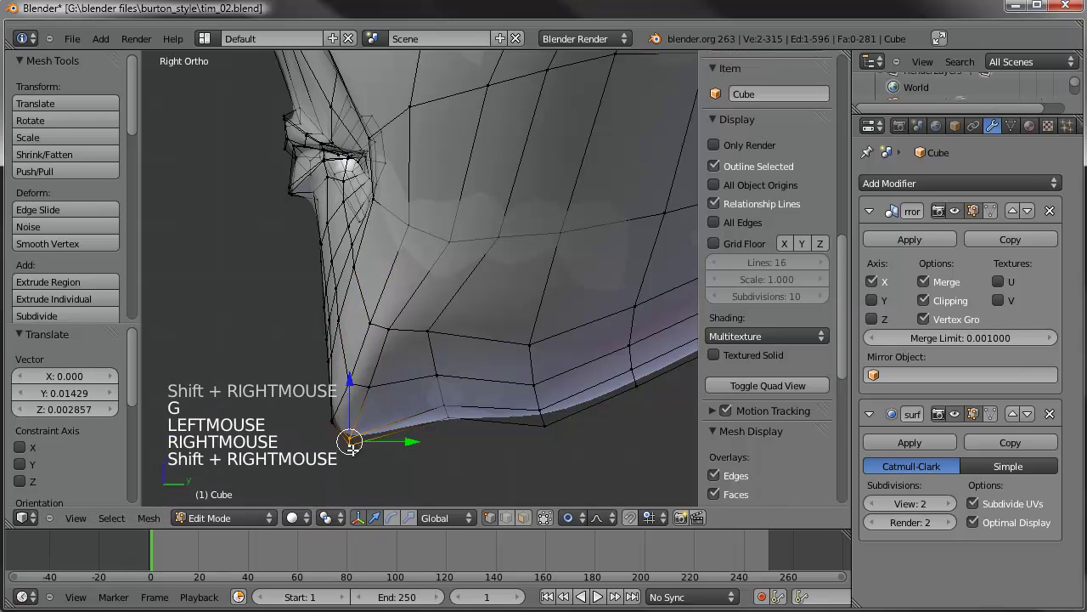
pyautogui.press('g')
pyautogui.click(344, 434)
# Select two neighbouring vertices on the side of the jaw and move them back about 0.016
pyautogui.scroll(-2, 349, 417)
pyautogui.keyDown('shift'); pyautogui.moveTo(350, 412); pyautogui.dragTo(527, 332, button='middle'); pyautogui.keyUp('shift')
pyautogui.rightClick(374, 344)
pyautogui.keyDown('shift'); pyautogui.rightClick(381, 348); pyautogui.keyUp('shift')
pyautogui.press('g')
pyautogui.click(382, 347)
pyautogui.scroll(-3, 383, 346)
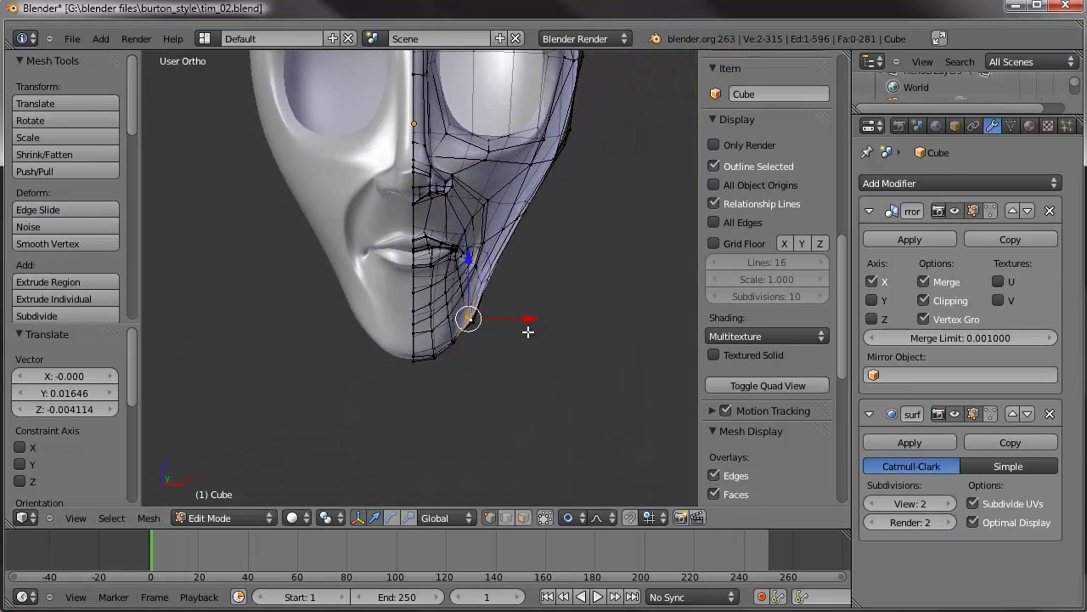
# In front view, select the vertices at the chin's lower corner and move them inward and slightly up to round the chin outline
pyautogui.press('KP_1')
pyautogui.scroll(4, 419, 371)
pyautogui.keyDown('shift'); pyautogui.moveTo(419, 371); pyautogui.dragTo(439, 377, button='middle'); pyautogui.keyUp('shift')
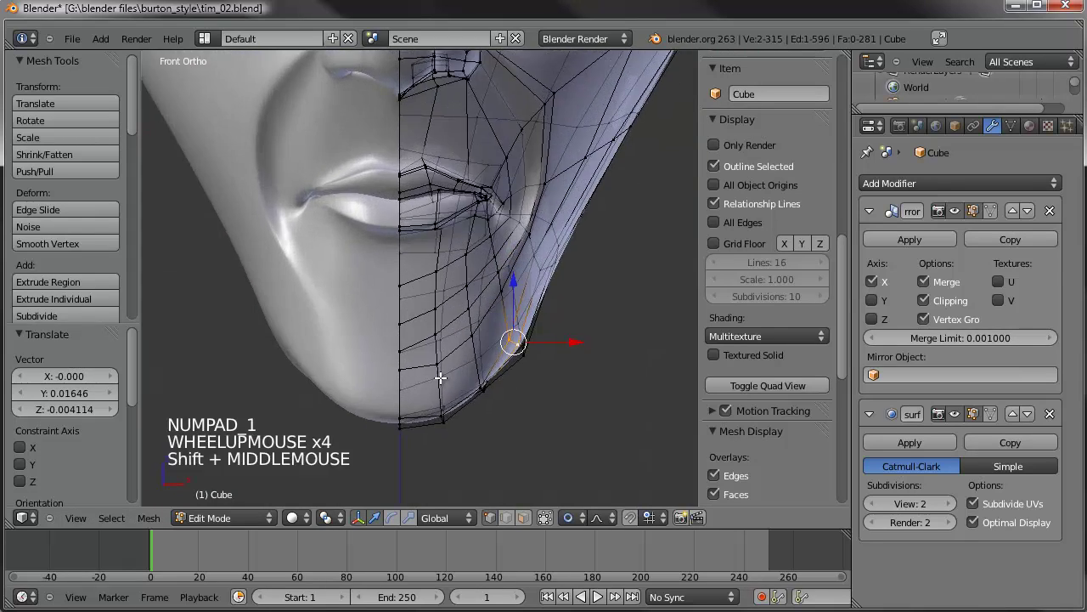
pyautogui.keyDown('shift'); pyautogui.scroll(-1, 474, 394); pyautogui.keyUp('shift')
pyautogui.press('a')
pyautogui.press('c')
pyautogui.click(446, 394)
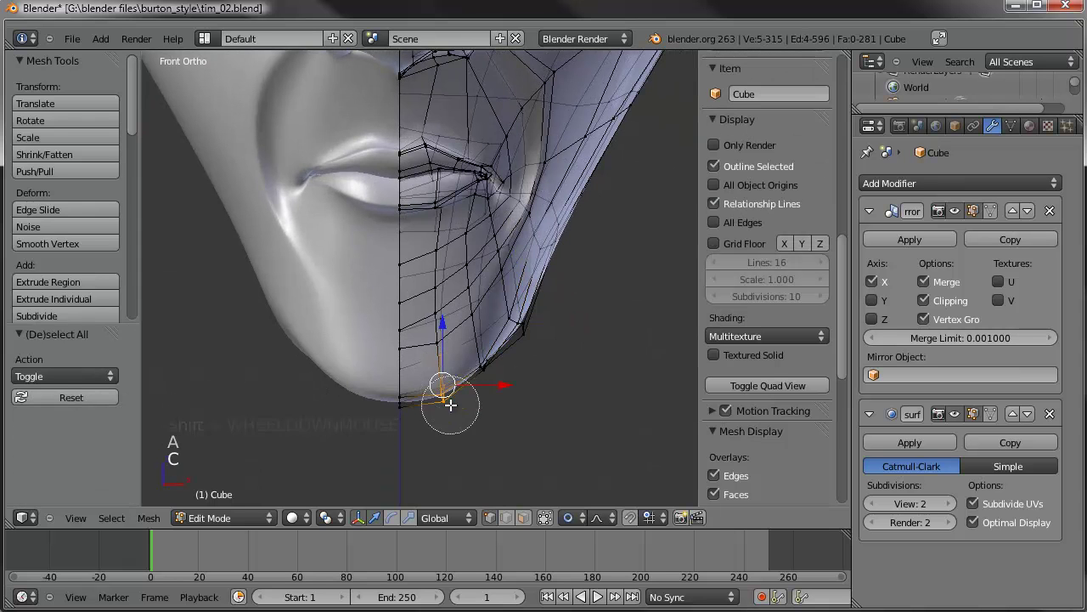
pyautogui.press('g')
pyautogui.press('g')
pyautogui.click(561, 362)
pyautogui.press('g')
pyautogui.click(562, 357)
# Select the jaw vertices above the chin corner and move them upward with a proportional size of 0.24
pyautogui.press('a')
pyautogui.press('c')
pyautogui.click(531, 332)
pyautogui.press('g')
pyautogui.press('g')
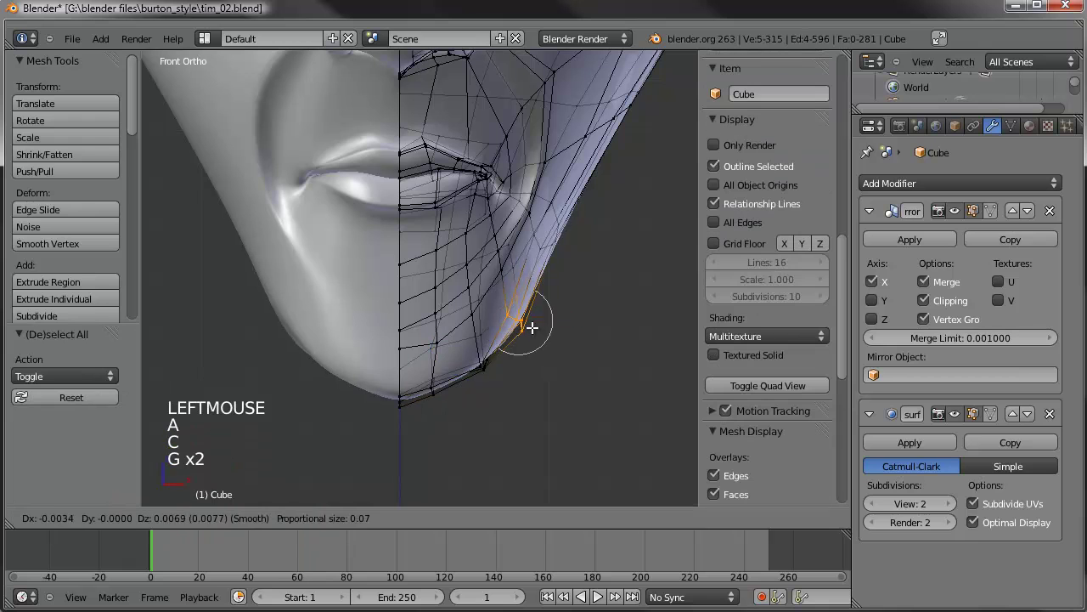
pyautogui.scroll(-6, 531, 310)
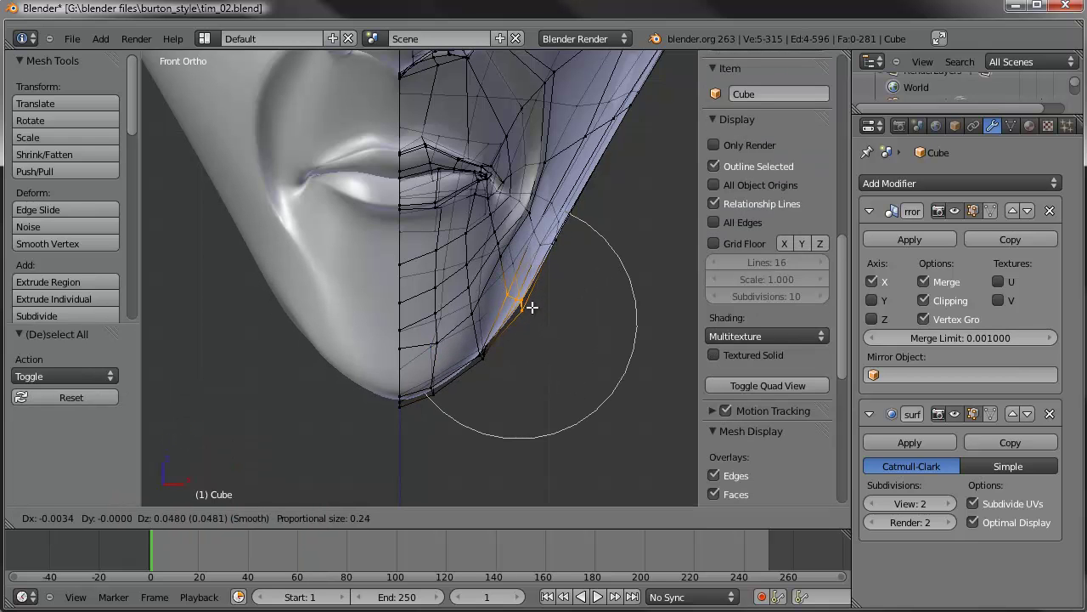
pyautogui.click(530, 297)
# Select the neighbouring vertices between the chin and the jaw corner, move them slightly and rotate them to follow the contour
pyautogui.rightClick(485, 345)
pyautogui.rightClick(488, 345)
pyautogui.keyDown('shift'); pyautogui.rightClick(494, 341); pyautogui.keyUp('shift')
pyautogui.press('g')
pyautogui.click(518, 344)
pyautogui.press('r')
pyautogui.click(532, 336)
# Switch the head to Sculpt Mode and choose the Smooth brush
pyautogui.scroll(-1, 529, 340)
pyautogui.moveTo(530, 340)
pyautogui.keyDown('shift'); pyautogui.mouseDown(button='middle')
pyautogui.moveTo(521, 354)
pyautogui.moveTo(450, 364)
pyautogui.moveTo(425, 354)
pyautogui.mouseUp(button='middle'); pyautogui.keyUp('shift')
pyautogui.press('Tab')
pyautogui.scroll(-3, 506, 369)
pyautogui.click(76, 170)
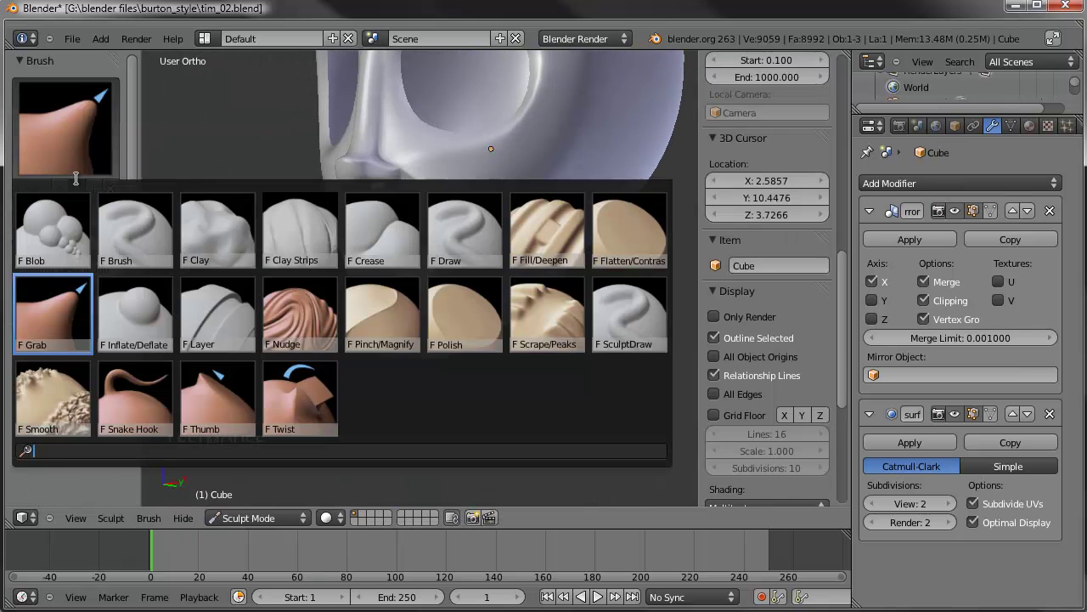
pyautogui.click(52, 379)
# Smooth the fold beside the mouth corner and the side of the chin down to the jaw
pyautogui.scroll(3, 419, 316)
pyautogui.click(419, 317)
pyautogui.click(410, 311)
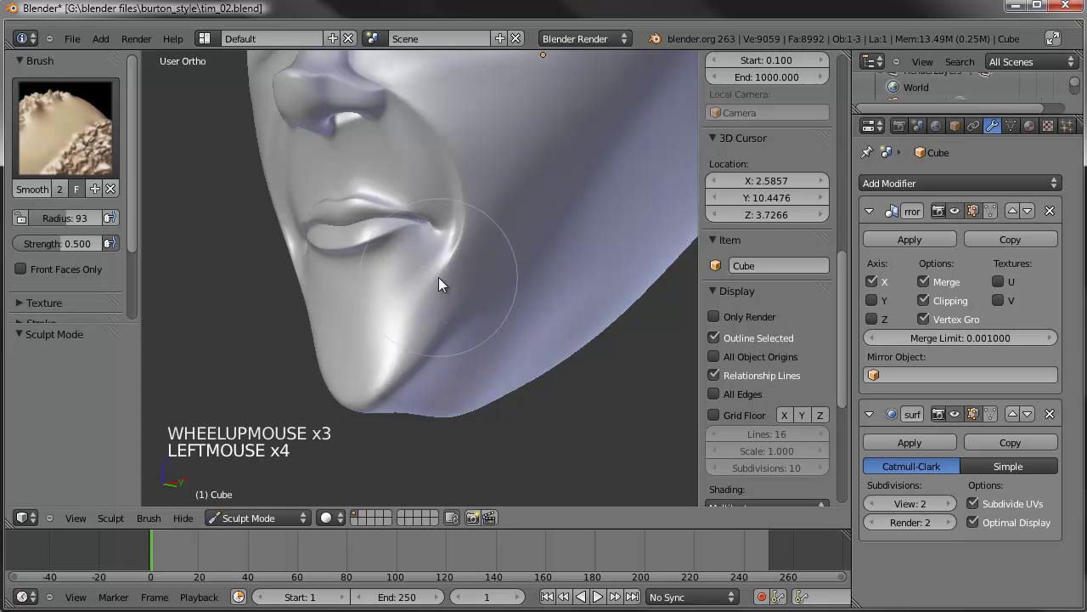
pyautogui.click(455, 253)
pyautogui.click(464, 226)
pyautogui.click(482, 314)
pyautogui.click(463, 336)
pyautogui.click(445, 351)
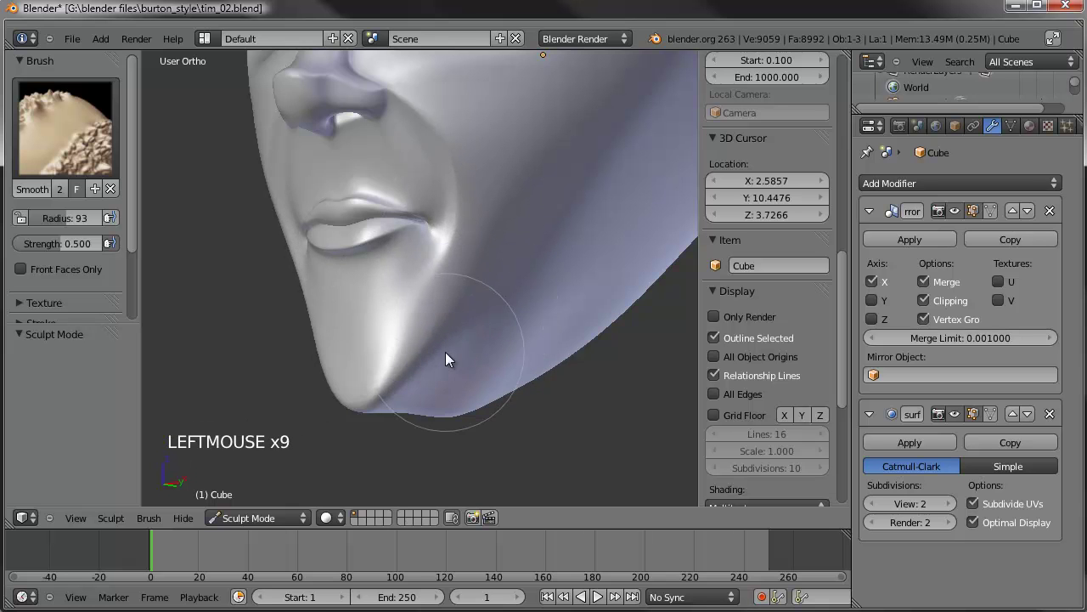
# Smooth the jaw and lower cheek further with three more strokes from another angle
pyautogui.scroll(-3, 488, 360)
pyautogui.moveTo(488, 360); pyautogui.dragTo(410, 237, button='middle')
pyautogui.scroll(-2, 486, 317)
pyautogui.scroll(5, 471, 334)
pyautogui.click(409, 237)
pyautogui.click(532, 241)
pyautogui.click(488, 279)
# In Edit Mode, move the two vertices beside the nostril inward about 0.018 and up about 0.011, and nudge the outer one further inward
pyautogui.moveTo(487, 279)
pyautogui.mouseDown(button='middle')
pyautogui.moveTo(396, 265)
pyautogui.moveTo(403, 241)
pyautogui.moveTo(510, 207)
pyautogui.mouseUp(button='middle')
pyautogui.scroll(3, 390, 260)
pyautogui.press('Tab')
pyautogui.scroll(2, 378, 250)
pyautogui.rightClick(342, 224)
pyautogui.rightClick(340, 246)
pyautogui.keyDown('shift'); pyautogui.rightClick(344, 229); pyautogui.keyUp('shift')
pyautogui.press('g')
pyautogui.scroll(8, 508, 204)
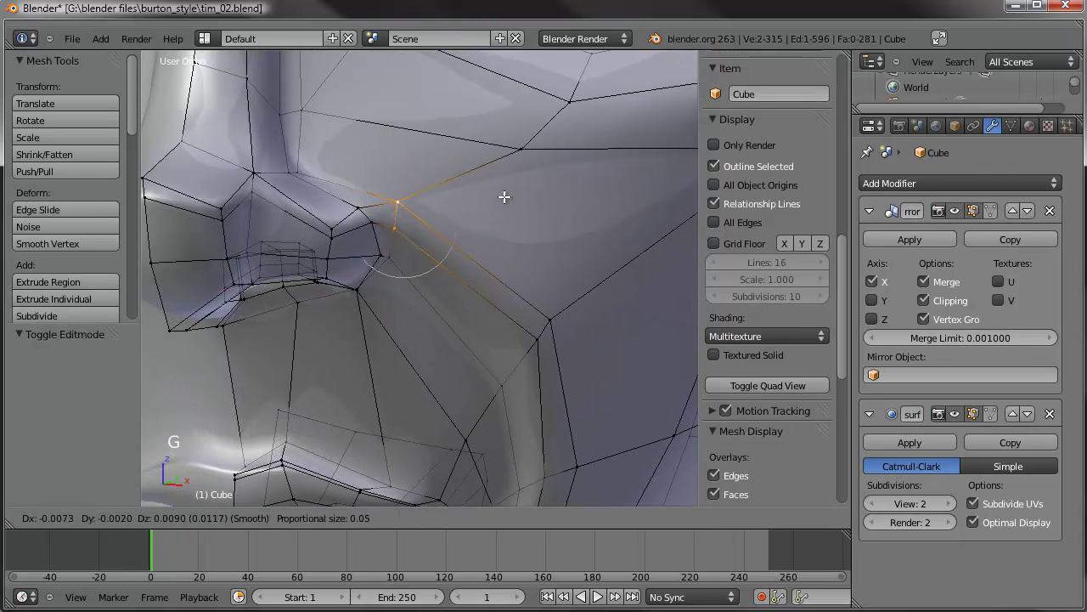
pyautogui.click(492, 194)
pyautogui.press('g')
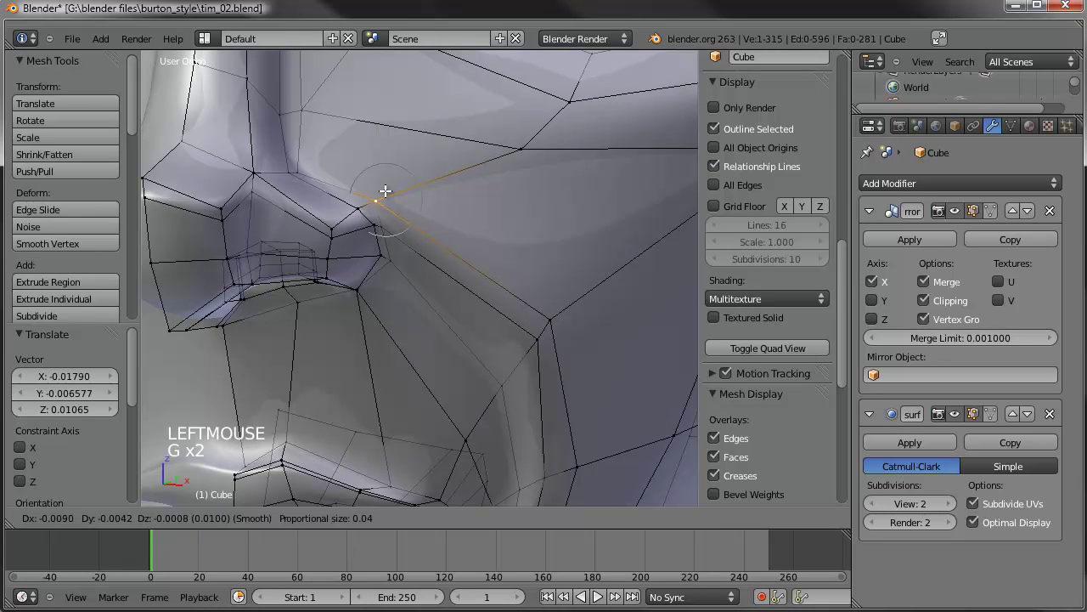
pyautogui.click(377, 192)
# Select the two vertices of the cheek fold below the nostril and move them inward about 0.02 and down about 0.03
pyautogui.scroll(-7, 387, 186)
pyautogui.press('Tab')
pyautogui.moveTo(388, 191)
pyautogui.mouseDown(button='middle')
pyautogui.moveTo(407, 296)
pyautogui.moveTo(410, 245)
pyautogui.moveTo(405, 265)
pyautogui.moveTo(499, 280)
pyautogui.mouseUp(button='middle')
pyautogui.scroll(1, 456, 280)
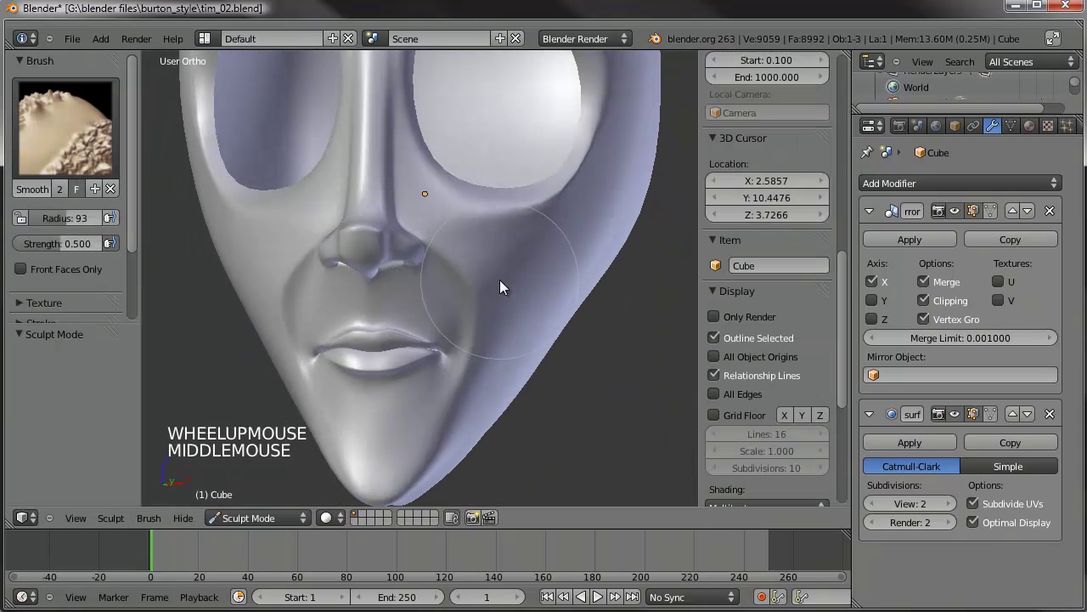
pyautogui.scroll(1, 496, 305)
pyautogui.press('Tab')
pyautogui.scroll(1, 487, 301)
pyautogui.press('a')
pyautogui.press('c')
pyautogui.click(518, 287)
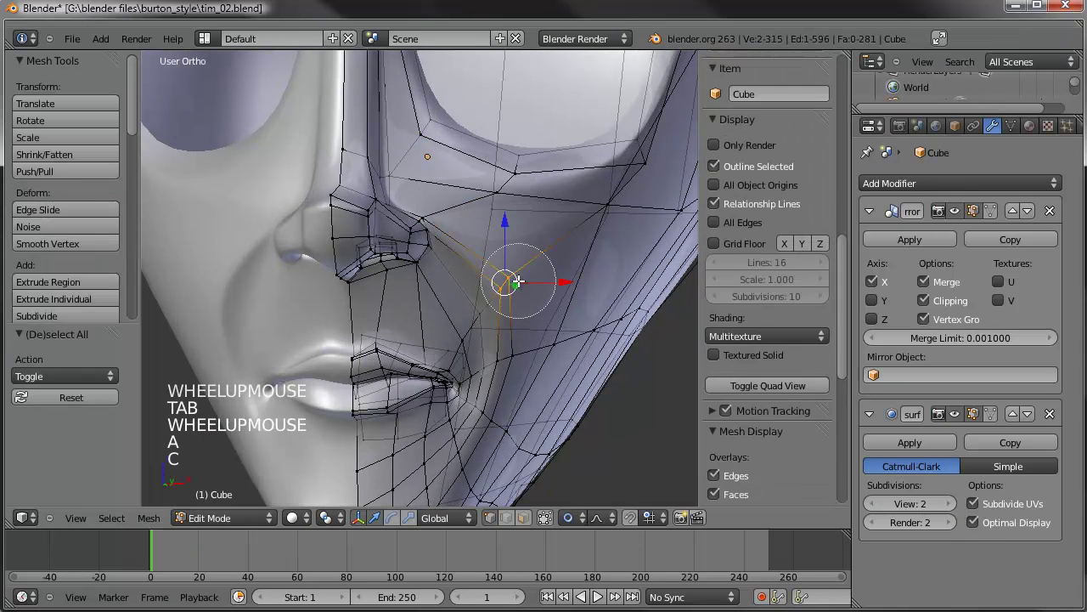
pyautogui.press('g')
pyautogui.click(512, 365)
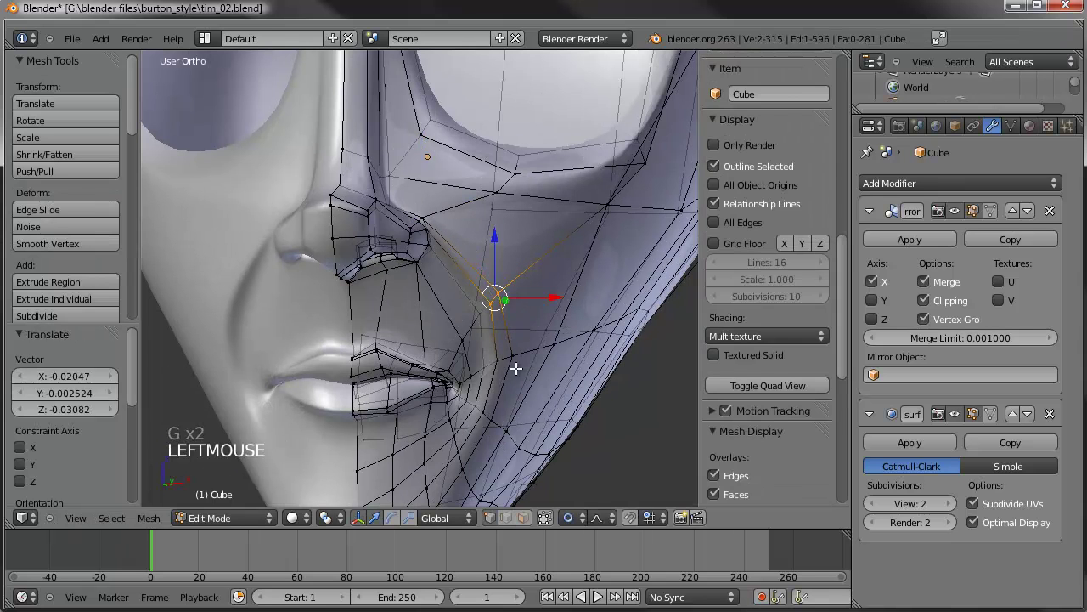
# Select the three fold vertices beside the mouth corner and move them down about 0.019
pyautogui.press('a')
pyautogui.press('c')
pyautogui.click(499, 363)
pyautogui.press('g')
pyautogui.press('g')
pyautogui.click(508, 367)
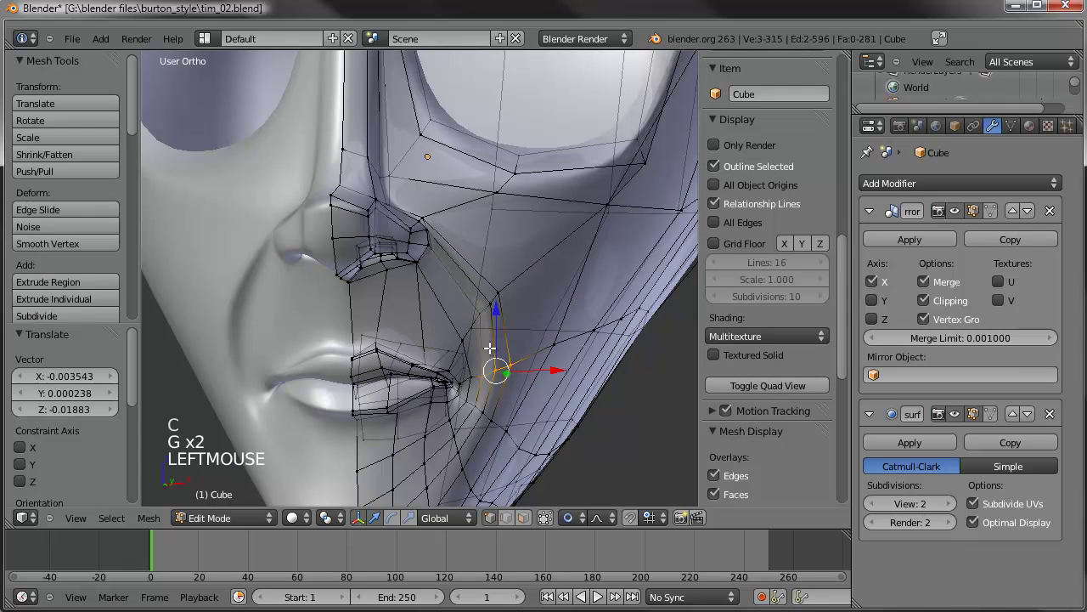
# Lower the inner cheek-fold vertex by about 0.022, add its outer neighbour to the selection and nudge both
pyautogui.rightClick(481, 316)
pyautogui.press('g')
pyautogui.press('g')
pyautogui.click(485, 310)
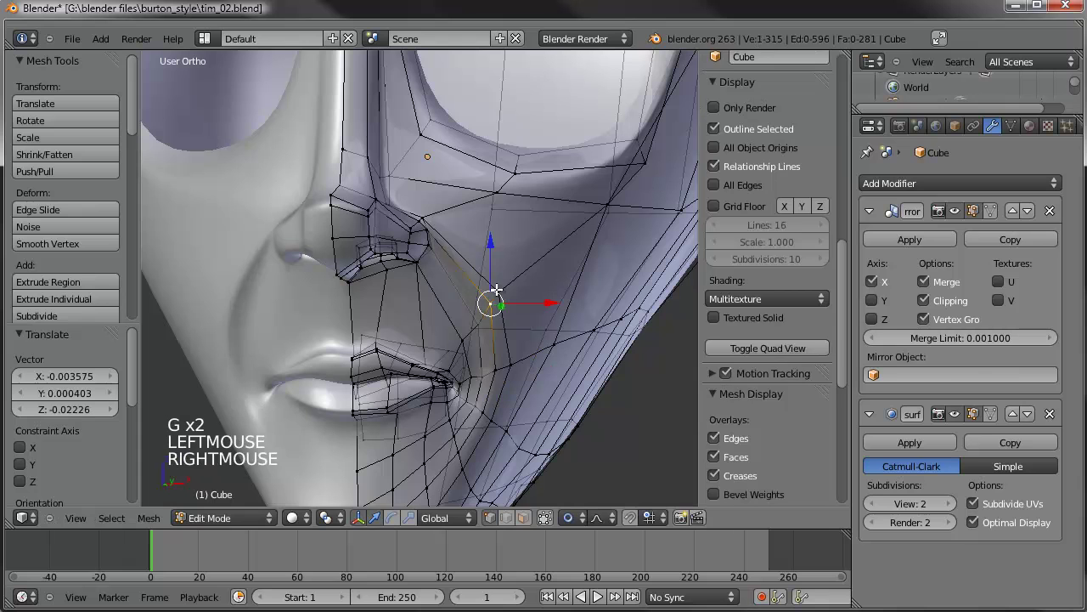
pyautogui.keyDown('shift'); pyautogui.rightClick(498, 302); pyautogui.keyUp('shift')
pyautogui.press('g')
pyautogui.click(496, 302)
# In right side view, use face selection to pick a block of six faces on the side of the head for the ear
pyautogui.scroll(-4, 485, 308)
pyautogui.press('Tab')
pyautogui.moveTo(415, 308)
pyautogui.mouseDown(button='middle')
pyautogui.moveTo(470, 308)
pyautogui.moveTo(431, 294)
pyautogui.moveTo(461, 292)
pyautogui.moveTo(428, 291)
pyautogui.mouseUp(button='middle')
pyautogui.scroll(-3, 465, 306)
pyautogui.keyDown('shift'); pyautogui.moveTo(483, 212); pyautogui.dragTo(414, 286, button='middle'); pyautogui.keyUp('shift')
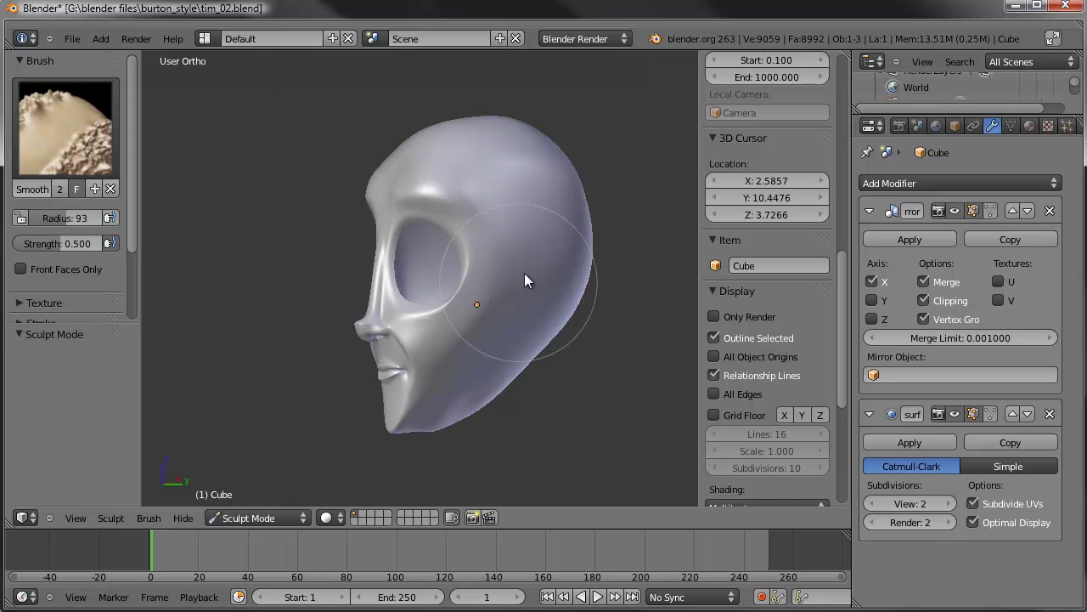
pyautogui.moveTo(514, 303)
pyautogui.keyDown('shift'); pyautogui.mouseDown(button='middle')
pyautogui.moveTo(498, 316)
pyautogui.moveTo(472, 309)
pyautogui.moveTo(417, 275)
pyautogui.moveTo(424, 289)
pyautogui.mouseUp(button='middle'); pyautogui.keyUp('shift')
pyautogui.press('KP_3')
pyautogui.press('Tab')
pyautogui.scroll(3, 472, 310)
pyautogui.click(524, 517)
pyautogui.moveTo(489, 235)
pyautogui.mouseDown()
pyautogui.moveTo(486, 221)
pyautogui.moveTo(472, 279)
pyautogui.mouseUp()
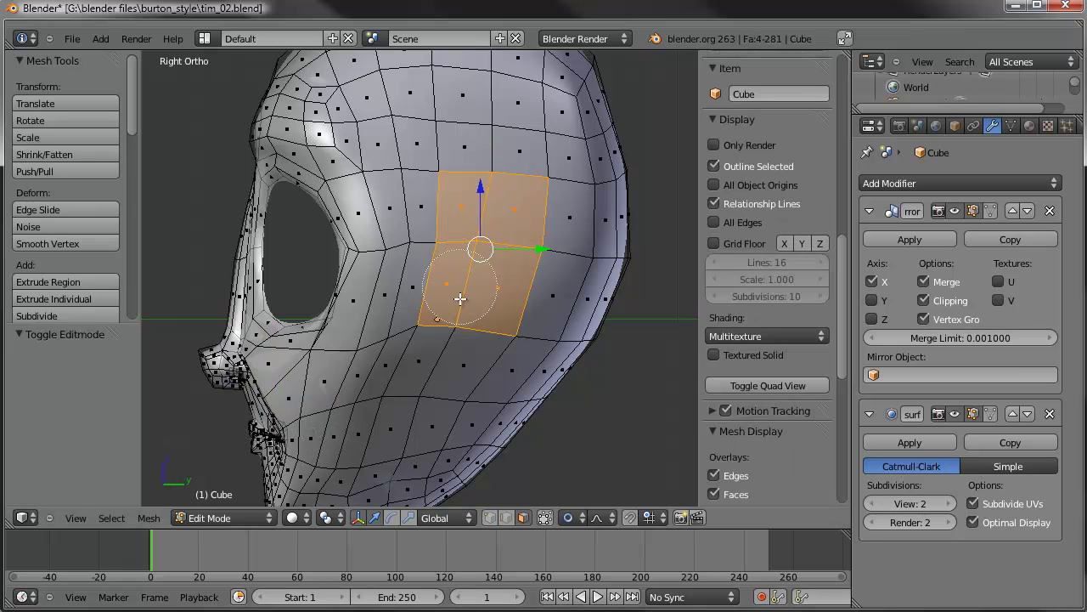
pyautogui.moveTo(436, 352); pyautogui.dragTo(460, 350)
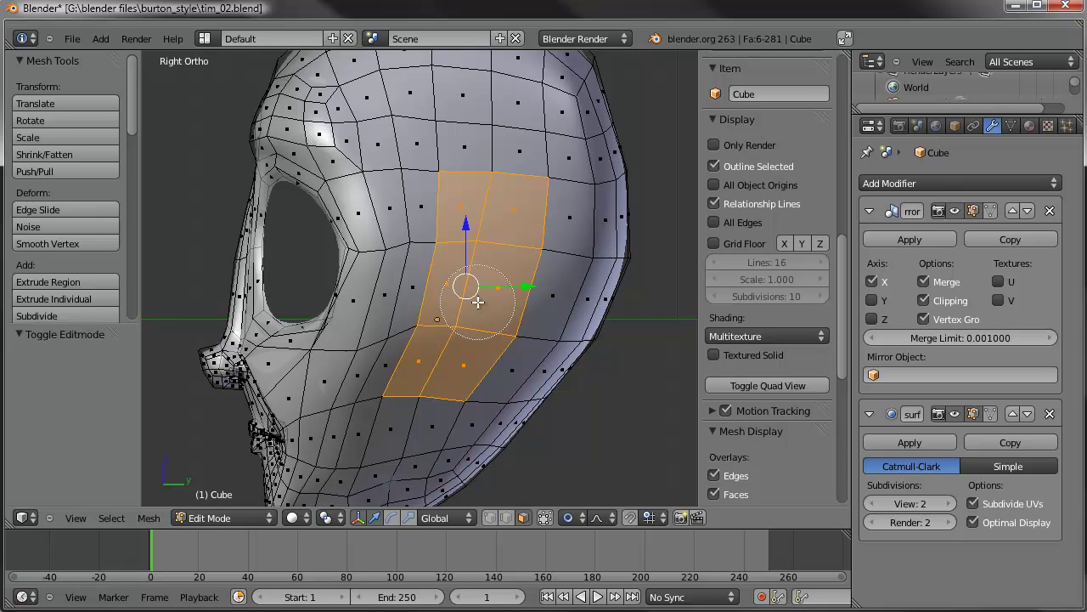
# Extrude the six ear faces outward about 0.03 and scale them down by about 0.44, plus another 0.82
pyautogui.keyDown('shift'); pyautogui.moveTo(545, 245); pyautogui.dragTo(524, 244, button='middle'); pyautogui.keyUp('shift')
pyautogui.press('e')
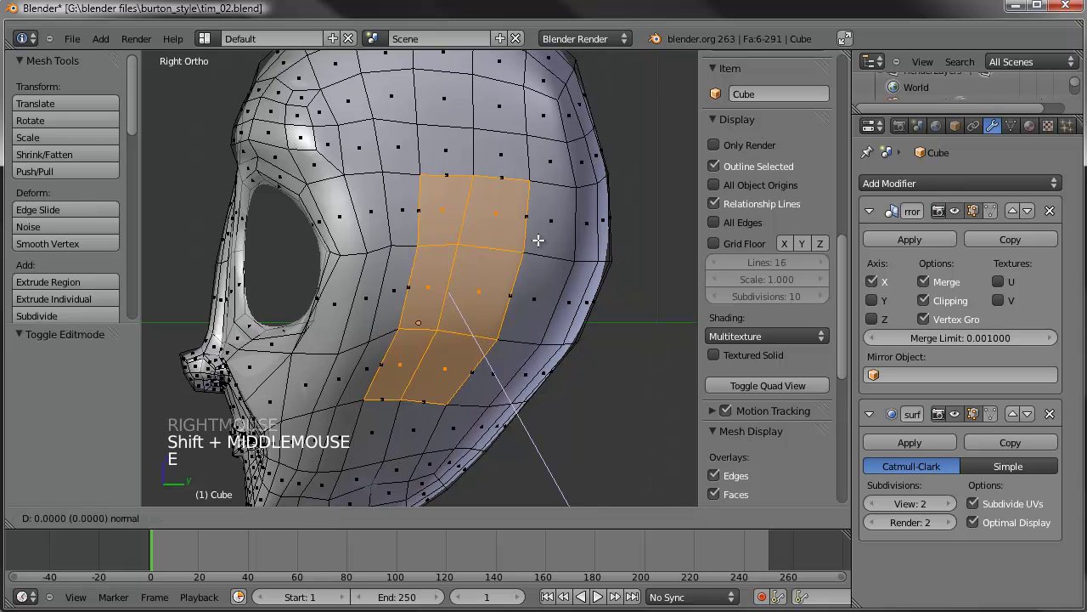
pyautogui.click(537, 242)
pyautogui.press('s')
pyautogui.press('s')
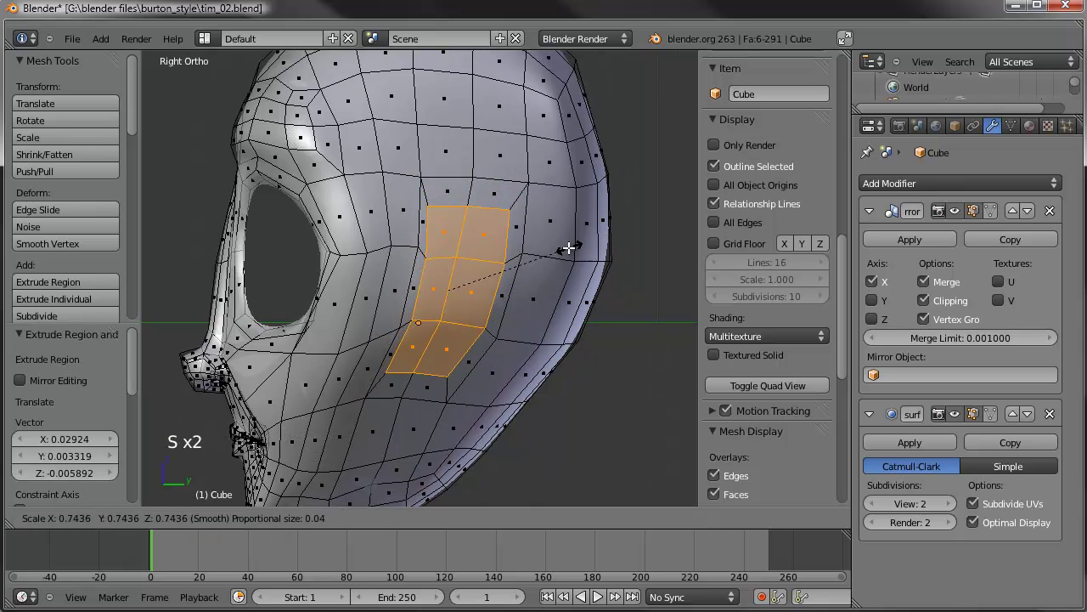
pyautogui.click(516, 267)
pyautogui.press('s')
pyautogui.press('s')
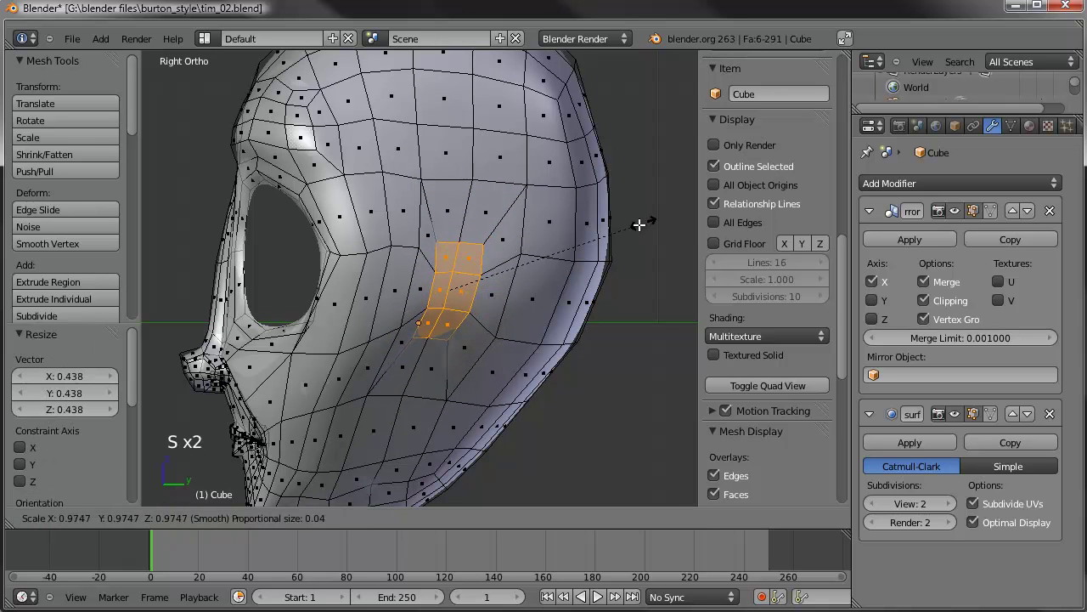
pyautogui.click(609, 232)
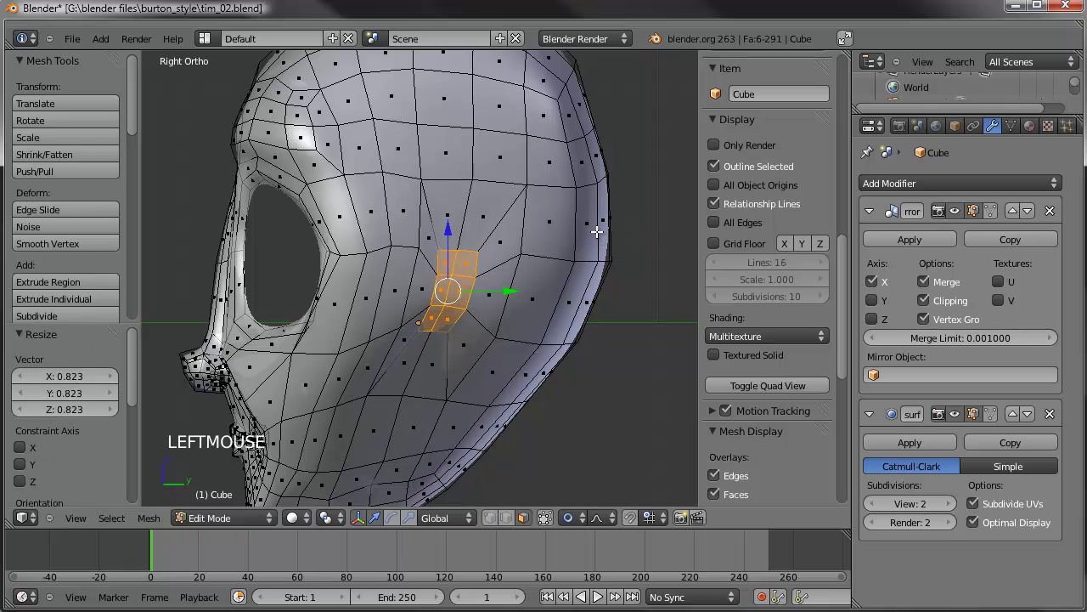
# Add a loop cut around the ring of faces between the ear patch and the surrounding head, keeping it near the middle
pyautogui.keyDown('shift'); pyautogui.moveTo(609, 232); pyautogui.dragTo(593, 234, button='middle'); pyautogui.keyUp('shift')
pyautogui.scroll(2, 531, 241)
pyautogui.hotkey('ctrl', 'r')
pyautogui.click(474, 211)
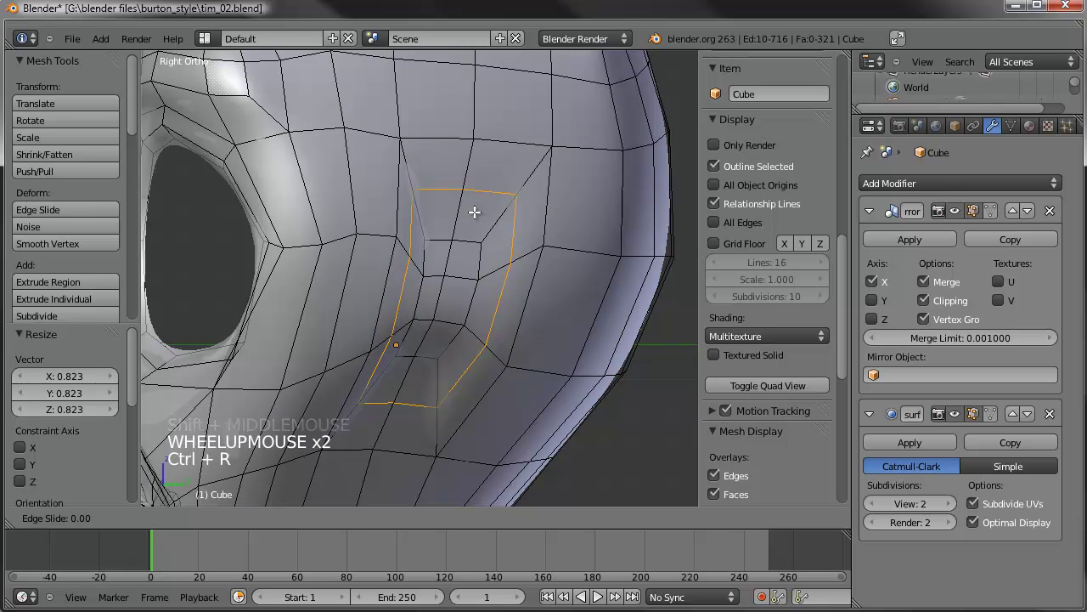
pyautogui.click(468, 219)
# Add the inner ear loop to the loop selection and smooth the vertices with 4 repetitions
pyautogui.keyDown('alt'); pyautogui.keyDown('shift'); pyautogui.rightClick(468, 248); pyautogui.keyUp('shift'); pyautogui.keyUp('alt')
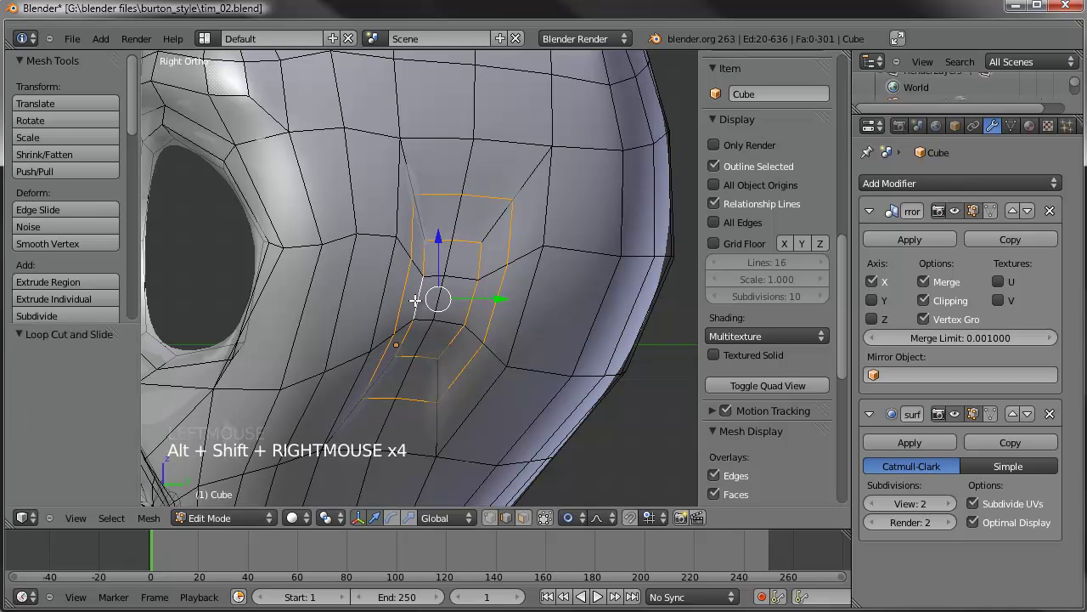
pyautogui.press('w')
pyautogui.click(482, 279)
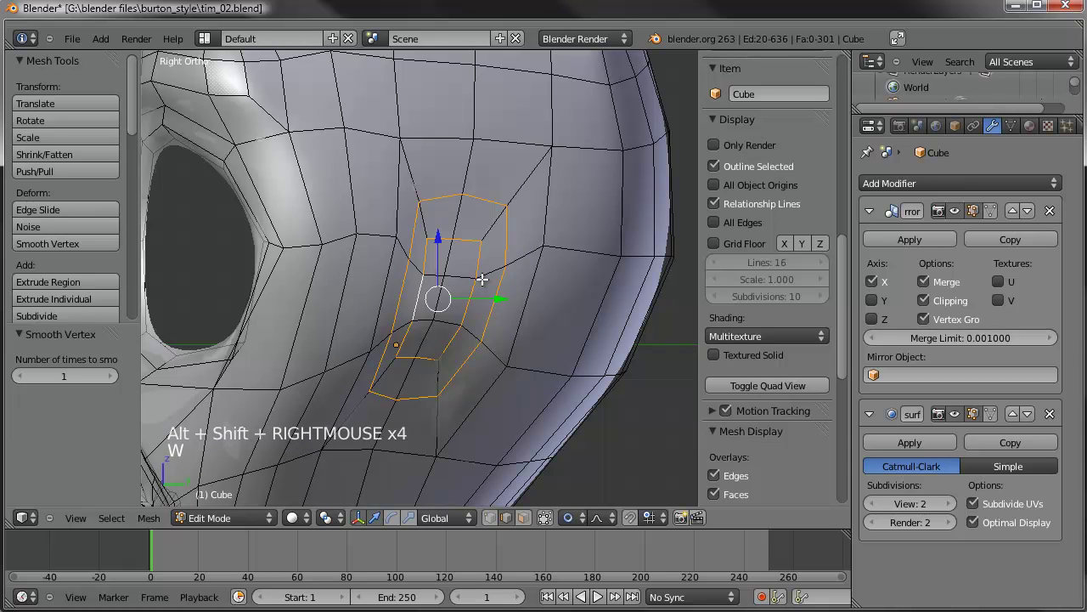
pyautogui.click(107, 375)
pyautogui.click(107, 375)
# Add the outermost loop around the ear to the selection and smooth the vertices of all three loops twice
pyautogui.keyDown('alt'); pyautogui.keyDown('shift'); pyautogui.rightClick(368, 283); pyautogui.keyUp('shift'); pyautogui.keyUp('alt')
pyautogui.keyDown('alt'); pyautogui.keyDown('shift'); pyautogui.rightClick(537, 236); pyautogui.keyUp('shift'); pyautogui.keyUp('alt')
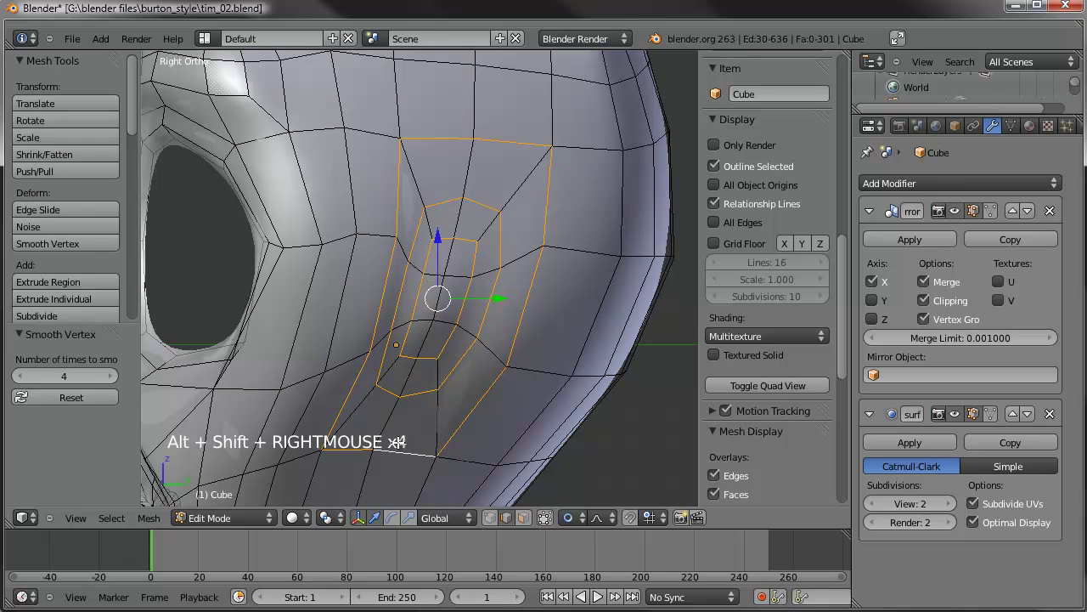
pyautogui.press('w')
pyautogui.click(448, 376)
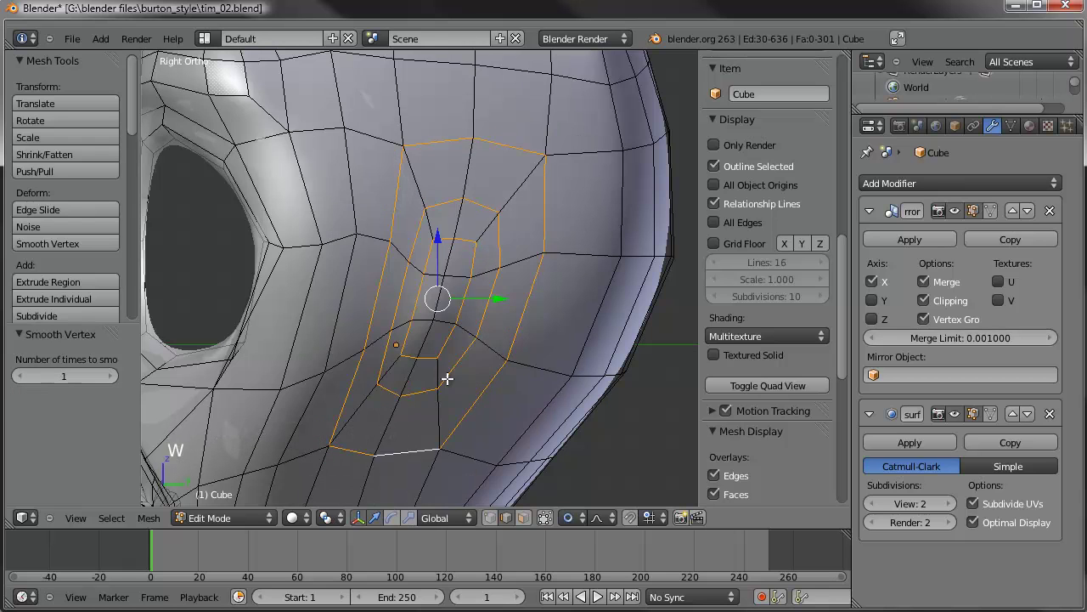
pyautogui.press('w')
pyautogui.click(447, 378)
# In Sculpt Mode, smooth the ear area and the temple behind the eye socket with the Smooth brush
pyautogui.scroll(-2, 447, 378)
pyautogui.press('Tab')
pyautogui.moveTo(446, 378)
pyautogui.mouseDown(button='middle')
pyautogui.moveTo(535, 367)
pyautogui.moveTo(461, 291)
pyautogui.moveTo(442, 360)
pyautogui.mouseUp(button='middle')
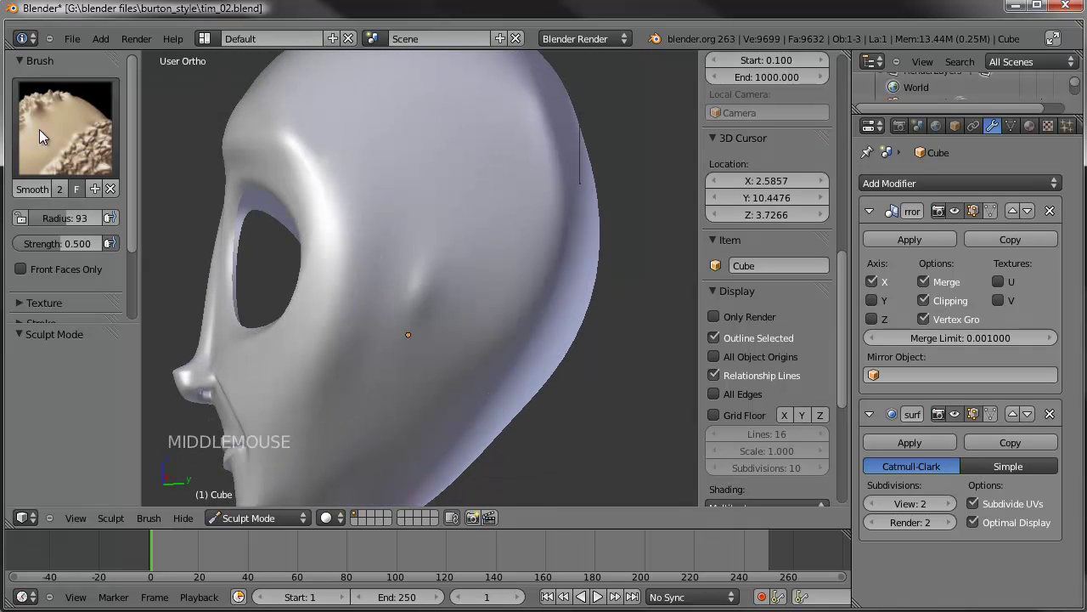
pyautogui.click(360, 304)
pyautogui.click(369, 352)
pyautogui.click(474, 276)
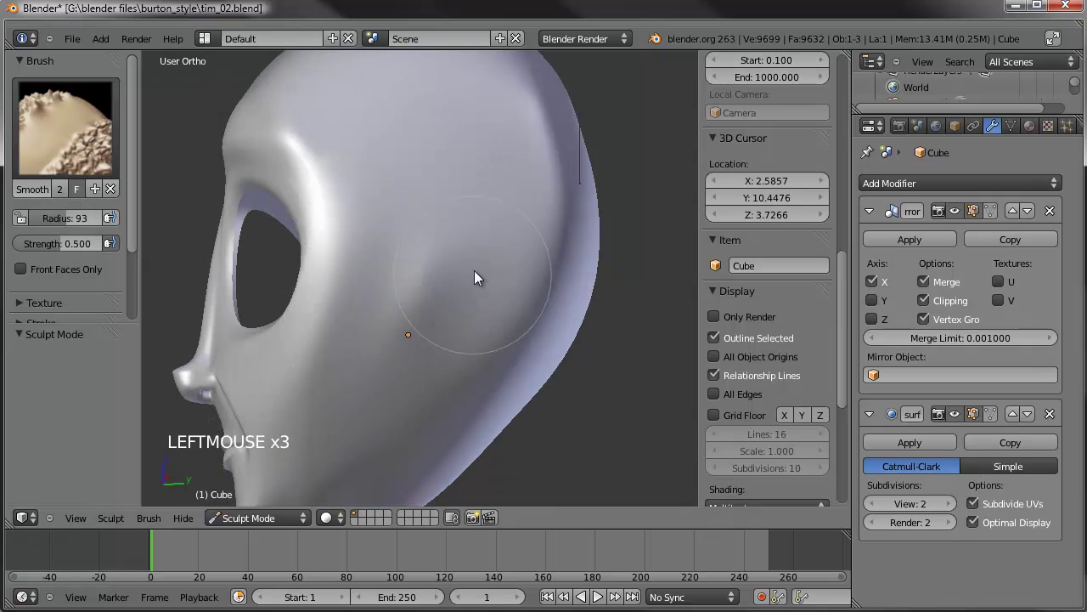
pyautogui.moveTo(350, 305); pyautogui.dragTo(327, 265)
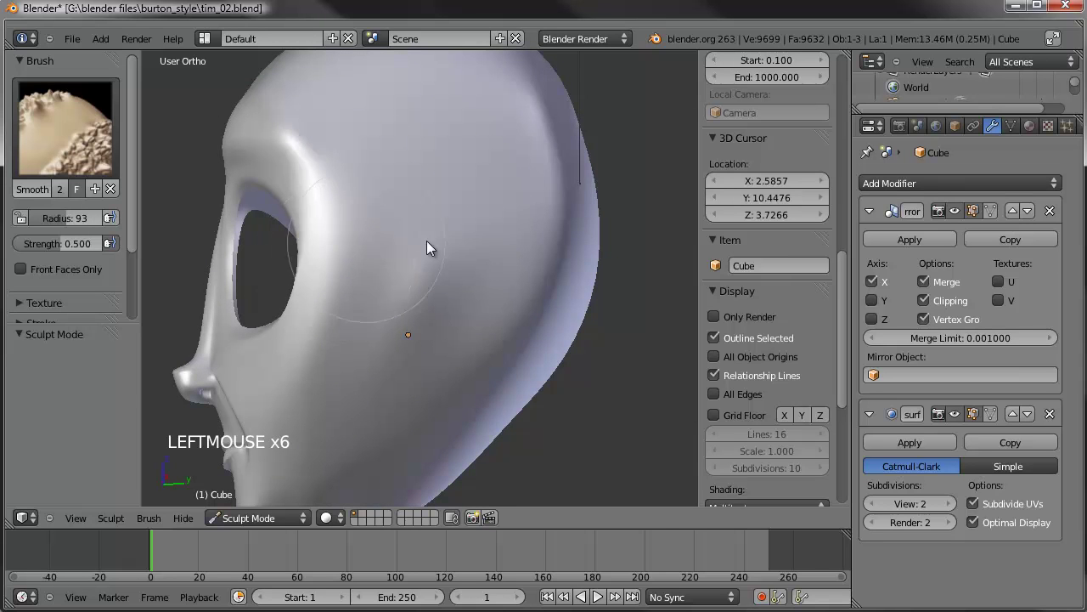
# Back in Edit Mode, select the ear's two inner loops and switch to vertex selection, including the vertices inside them
pyautogui.press('Tab')
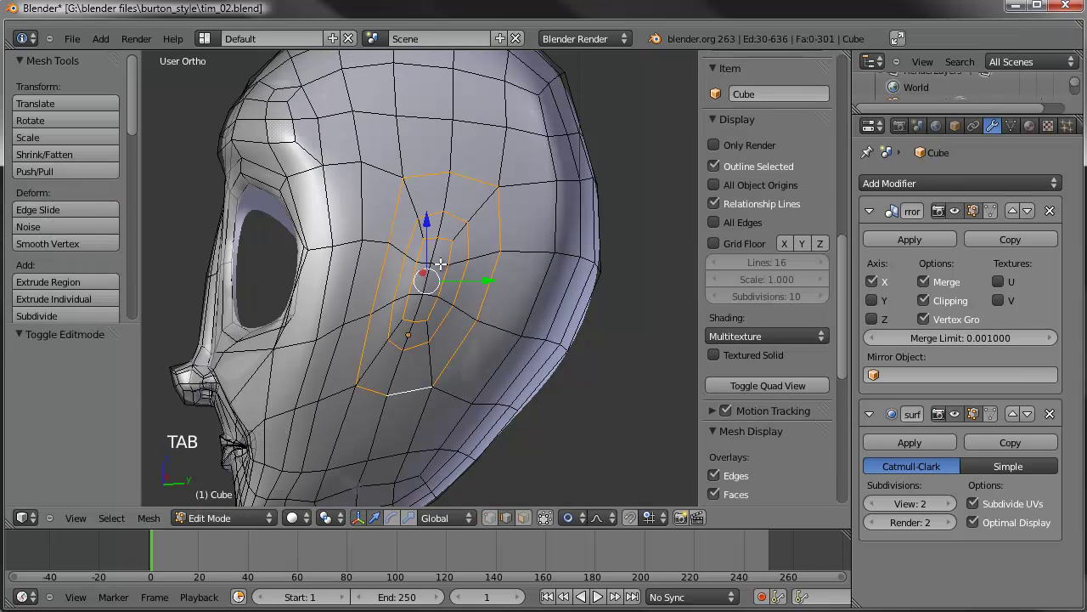
pyautogui.scroll(1, 442, 262)
pyautogui.moveTo(442, 263); pyautogui.dragTo(443, 277, button='middle')
pyautogui.scroll(1, 458, 264)
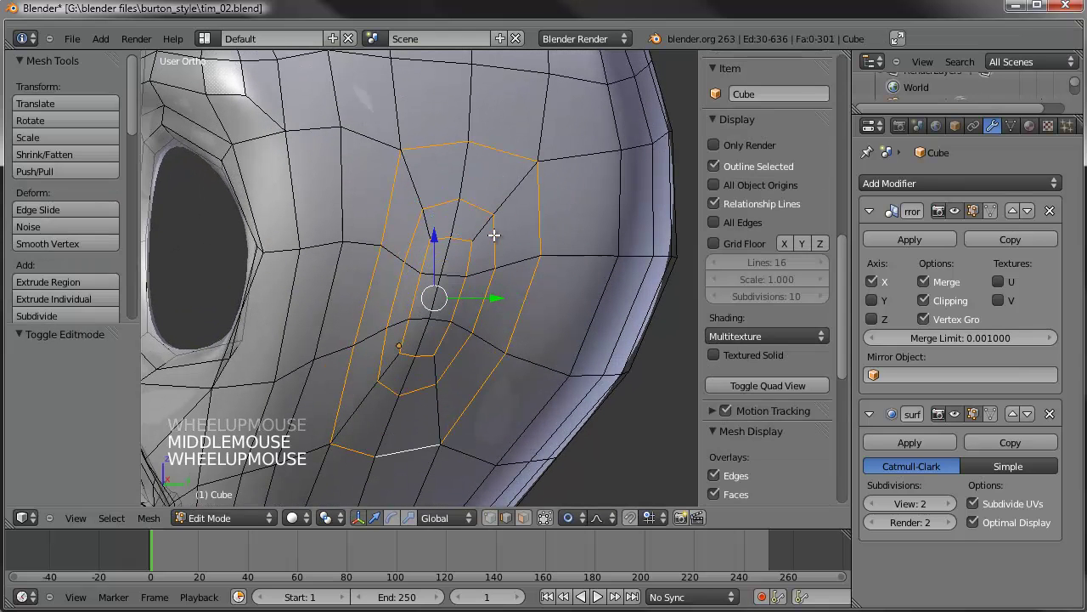
pyautogui.press('a')
pyautogui.keyDown('alt'); pyautogui.rightClick(490, 244); pyautogui.keyUp('alt')
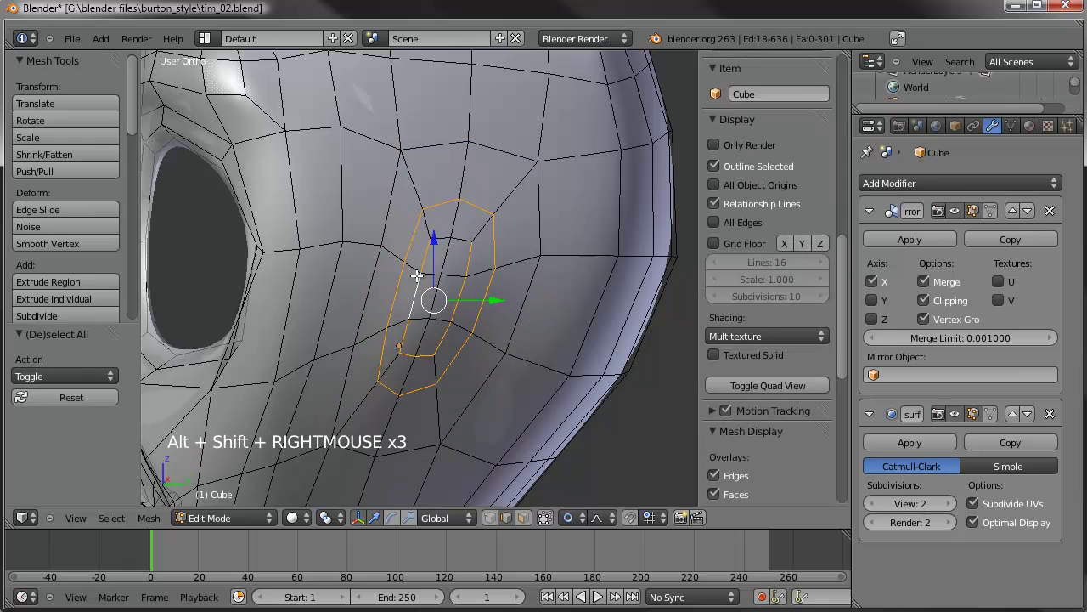
pyautogui.click(490, 516)
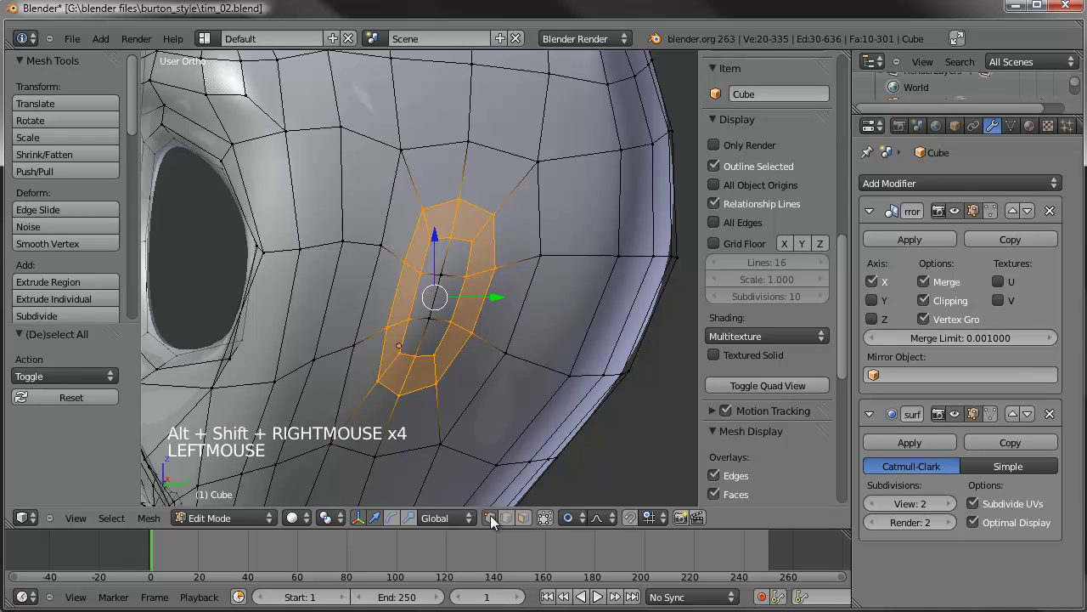
pyautogui.keyDown('shift'); pyautogui.rightClick(437, 273); pyautogui.keyUp('shift')
# Extrude the selected ear faces outward by about 0.08 and rotate them around the Z axis
pyautogui.moveTo(400, 311); pyautogui.dragTo(490, 328, button='middle')
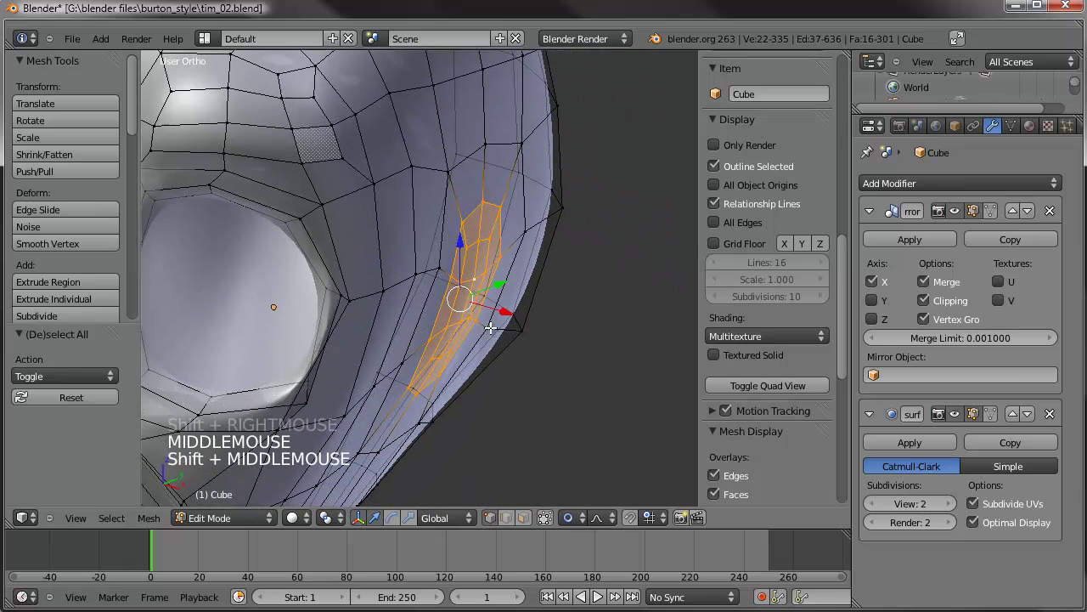
pyautogui.scroll(2, 490, 328)
pyautogui.press('e')
pyautogui.press('e')
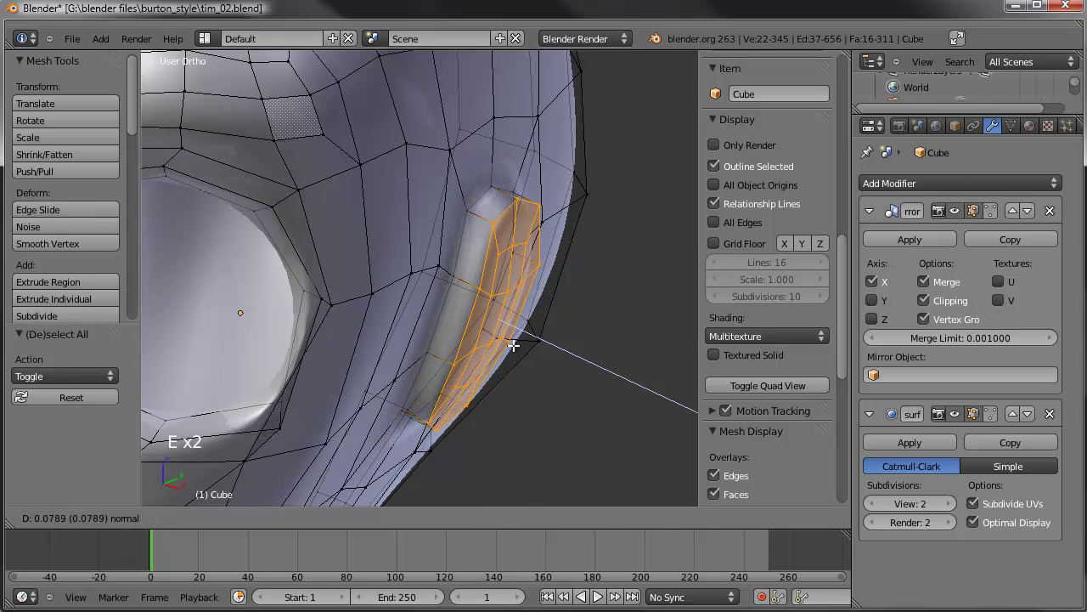
pyautogui.click(513, 345)
pyautogui.press('r')
pyautogui.press('z')
pyautogui.click(608, 319)
# Reposition the extruded ear faces against the side of the head and tilt them by about 1.9°
pyautogui.moveTo(604, 325); pyautogui.dragTo(527, 269, button='middle')
pyautogui.press('g')
pyautogui.click(544, 274)
pyautogui.press('r')
pyautogui.click(524, 226)
pyautogui.scroll(-2, 509, 255)
pyautogui.scroll(3, 577, 313)
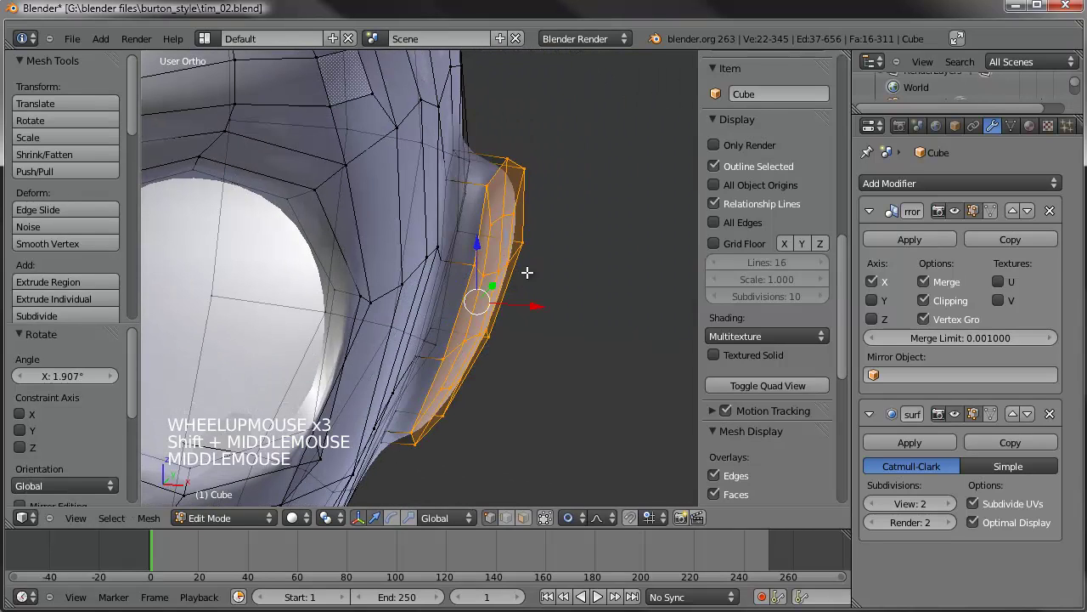
# Extrude the ear faces outward again by about 0.04 and scale them to about 0.94
pyautogui.press('e')
pyautogui.click(544, 279)
pyautogui.press('s')
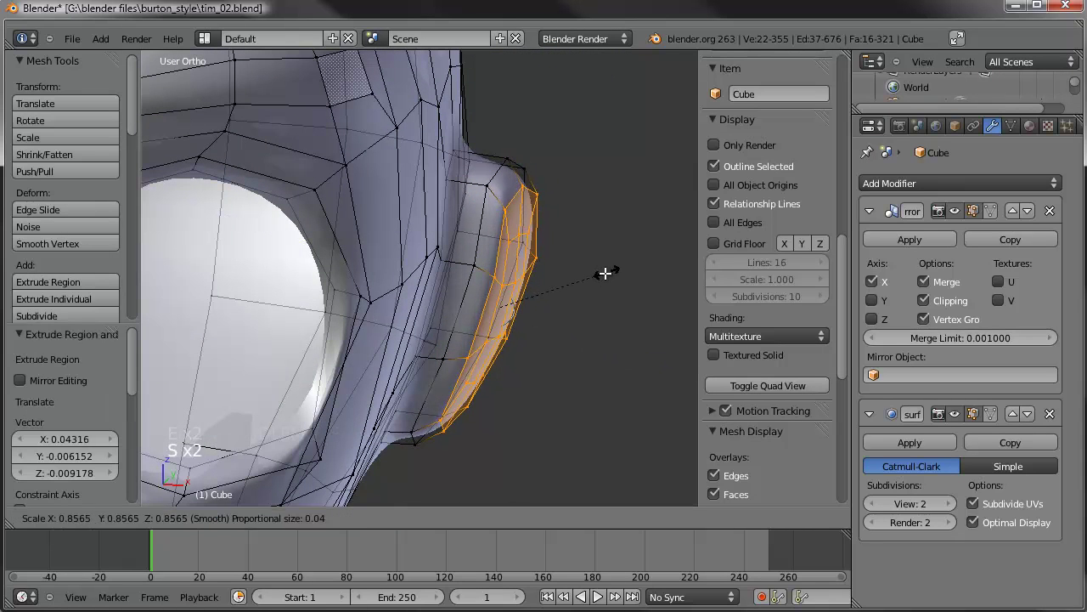
pyautogui.click(599, 275)
# Extrude the ear faces inward by about 0.06 and scale them to about 0.90 to hollow the ear
pyautogui.moveTo(599, 276)
pyautogui.mouseDown(button='middle')
pyautogui.moveTo(534, 291)
pyautogui.moveTo(534, 257)
pyautogui.moveTo(578, 277)
pyautogui.mouseUp(button='middle')
pyautogui.press('e')
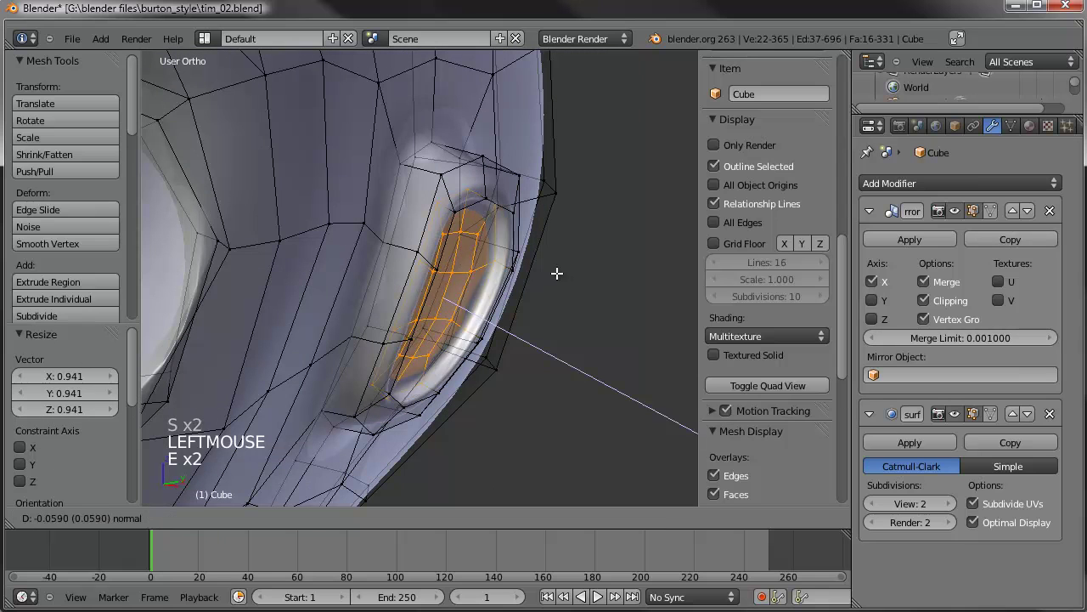
pyautogui.click(563, 269)
pyautogui.press('s')
pyautogui.click(577, 289)
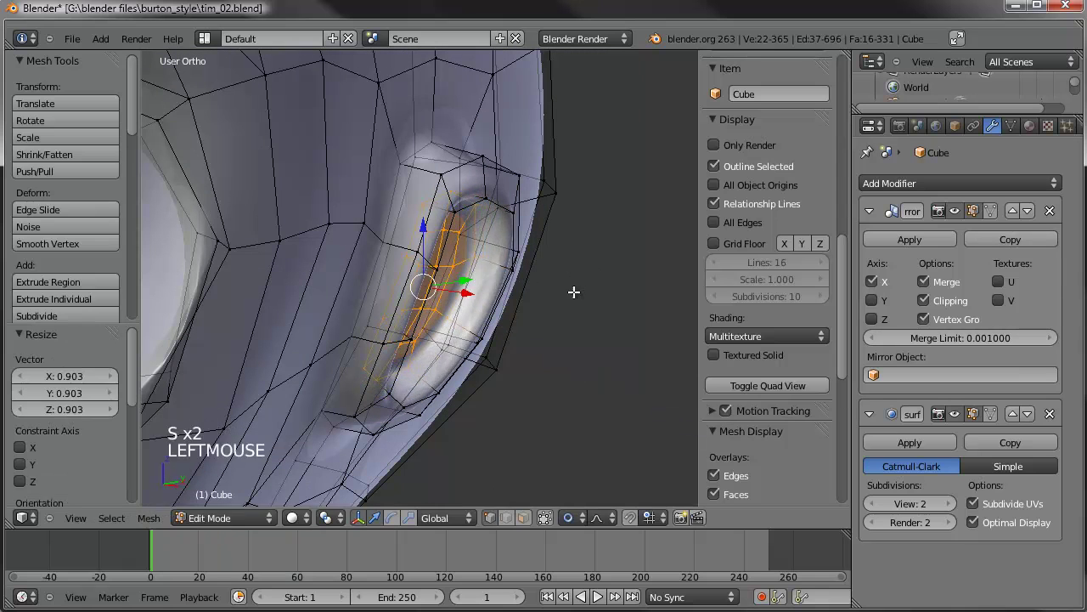
# Shift the recessed inner ear faces slightly upward within the ear opening
pyautogui.moveTo(576, 294); pyautogui.dragTo(473, 253, button='middle')
pyautogui.press('g')
pyautogui.click(356, 301)
pyautogui.scroll(-3, 346, 279)
pyautogui.moveTo(346, 280); pyautogui.dragTo(412, 263, button='middle')
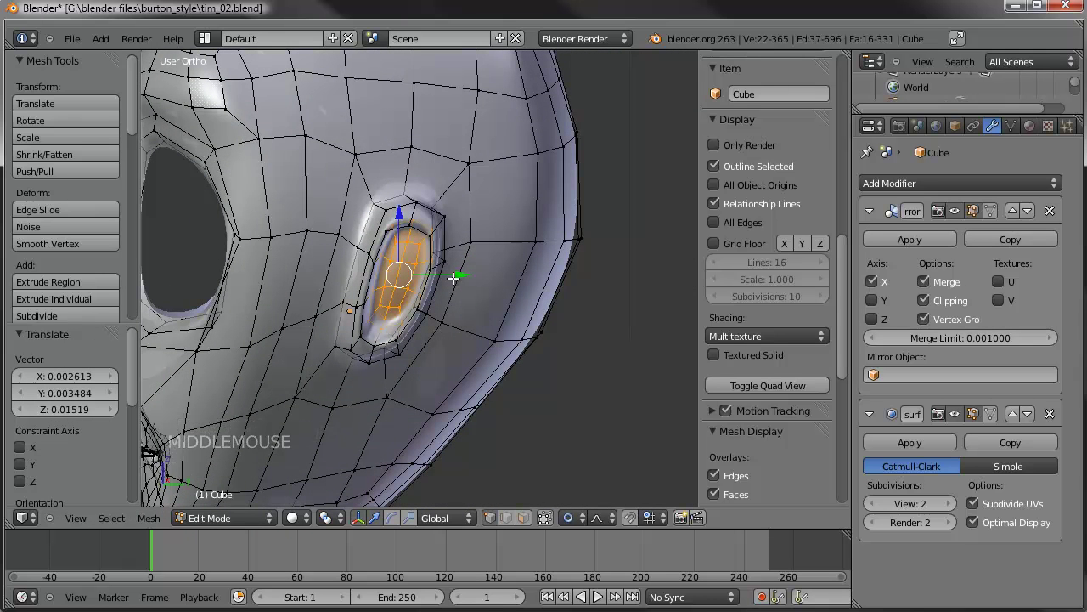
# Inspect the ear from the side in Edit Mode and its rounded shape on the whole head in Sculpt Mode
pyautogui.scroll(-3, 379, 300)
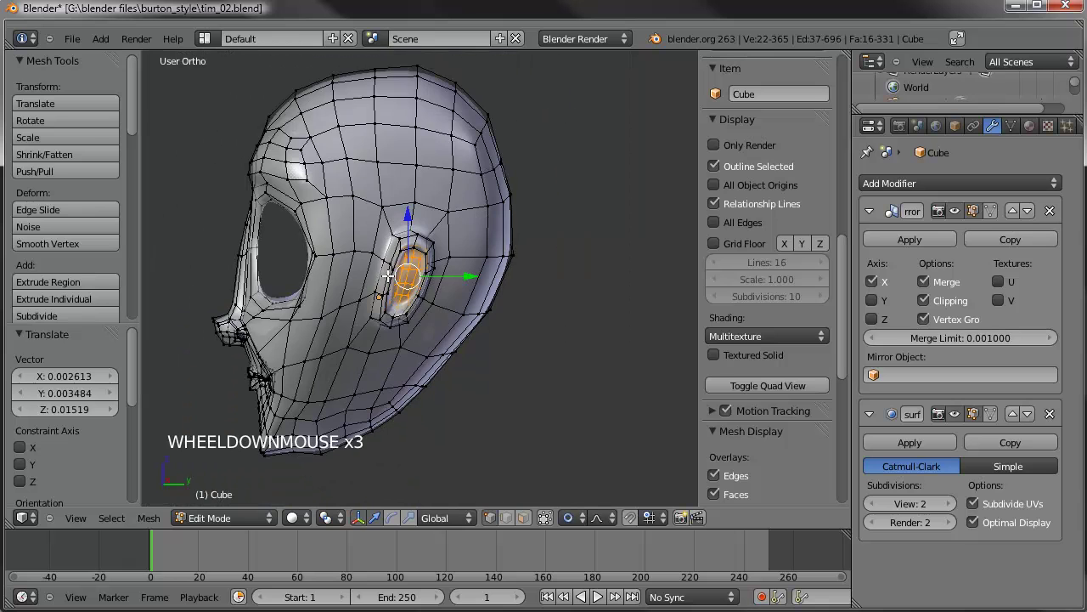
pyautogui.scroll(3, 444, 275)
pyautogui.moveTo(411, 304)
pyautogui.mouseDown(button='middle')
pyautogui.moveTo(462, 305)
pyautogui.moveTo(414, 295)
pyautogui.moveTo(484, 231)
pyautogui.mouseUp(button='middle')
pyautogui.scroll(2, 445, 295)
pyautogui.press('KP_3')
pyautogui.scroll(1, 412, 296)
pyautogui.press('Tab')
pyautogui.scroll(-6, 485, 294)
pyautogui.scroll(1, 434, 311)
pyautogui.moveTo(433, 311); pyautogui.dragTo(546, 290, button='middle')
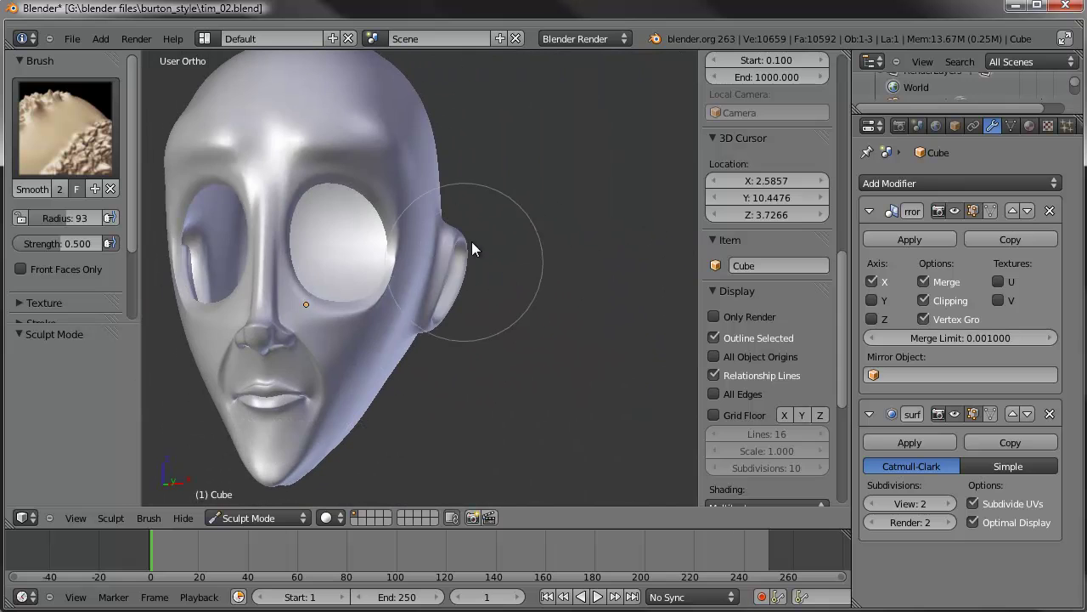
pyautogui.moveTo(472, 246); pyautogui.dragTo(466, 300, button='middle')
pyautogui.moveTo(305, 285)
pyautogui.mouseDown(button='middle')
pyautogui.moveTo(424, 283)
pyautogui.moveTo(413, 279)
pyautogui.moveTo(529, 316)
pyautogui.moveTo(483, 283)
pyautogui.moveTo(359, 254)
pyautogui.mouseUp(button='middle')
pyautogui.scroll(-3, 407, 295)
# Smooth the ear's front edge, rim and surrounding skin with the Smooth brush
pyautogui.scroll(6, 528, 316)
pyautogui.scroll(2, 288, 236)
pyautogui.click(387, 286)
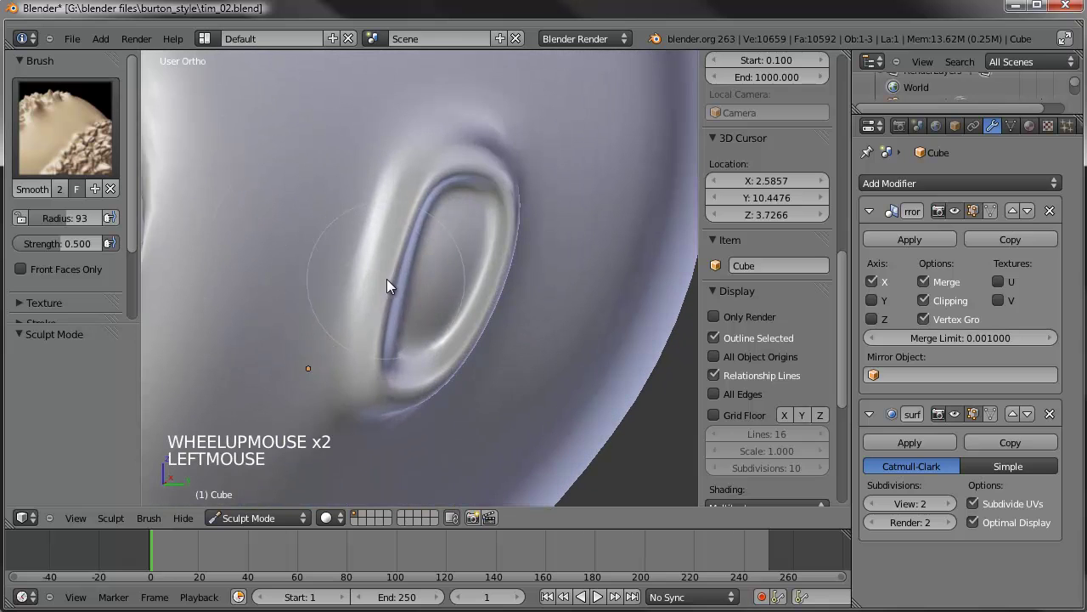
pyautogui.click(387, 287)
pyautogui.click(405, 282)
pyautogui.click(406, 289)
pyautogui.click(394, 317)
pyautogui.click(392, 319)
pyautogui.click(389, 319)
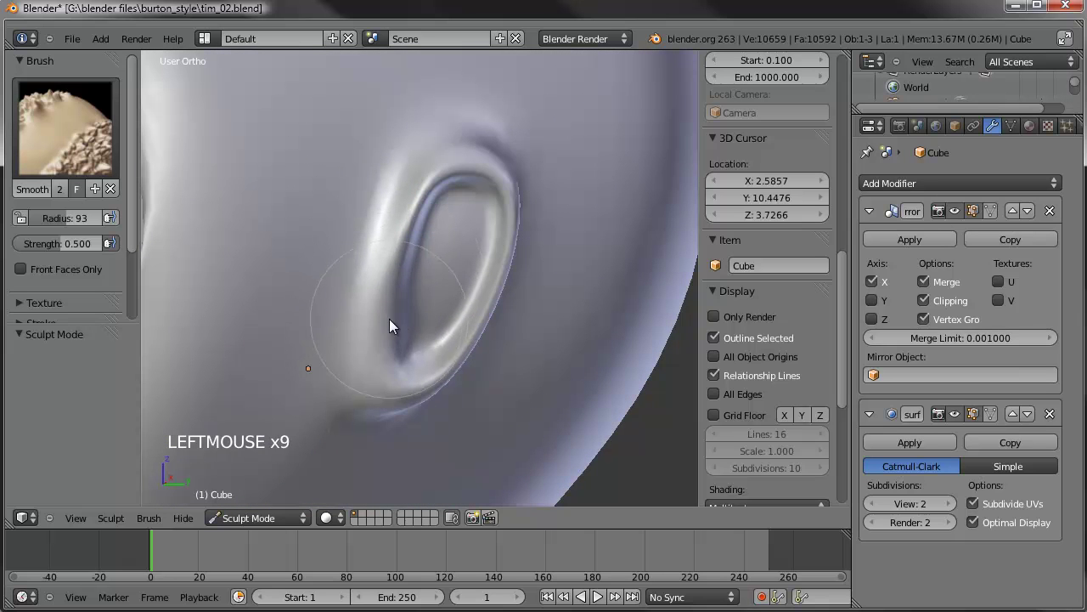
pyautogui.click(385, 344)
pyautogui.click(441, 282)
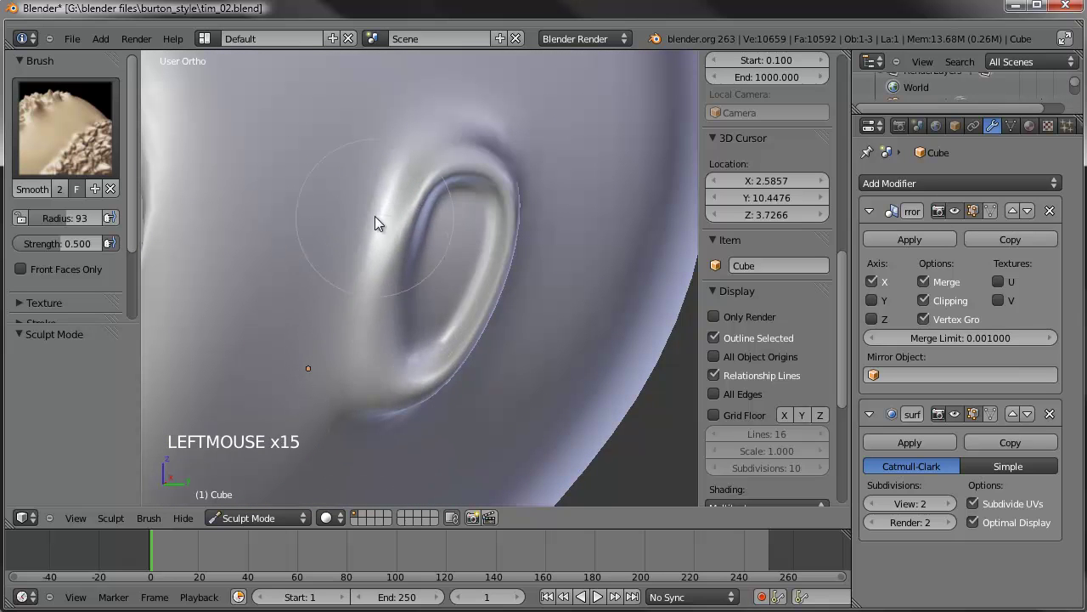
pyautogui.click(459, 125)
pyautogui.click(510, 153)
pyautogui.click(352, 417)
pyautogui.click(502, 294)
# Back in Edit Mode, add a loop cut around the outer wall of the ear and slide it into place
pyautogui.moveTo(502, 294); pyautogui.dragTo(418, 185, button='middle')
pyautogui.press('Tab')
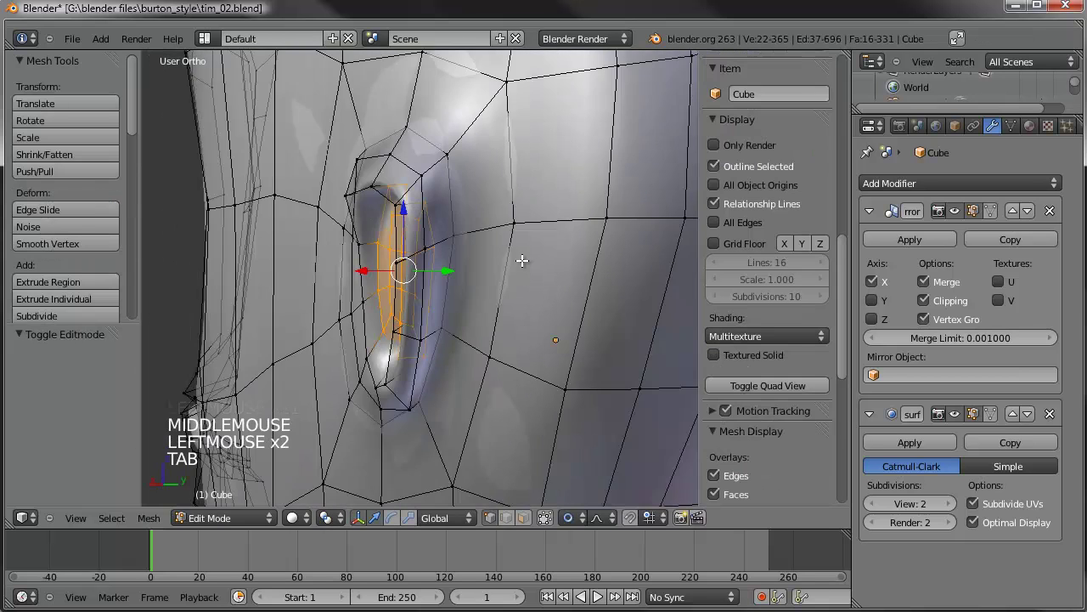
pyautogui.scroll(2, 521, 254)
pyautogui.hotkey('ctrl', 'r')
pyautogui.click(445, 112)
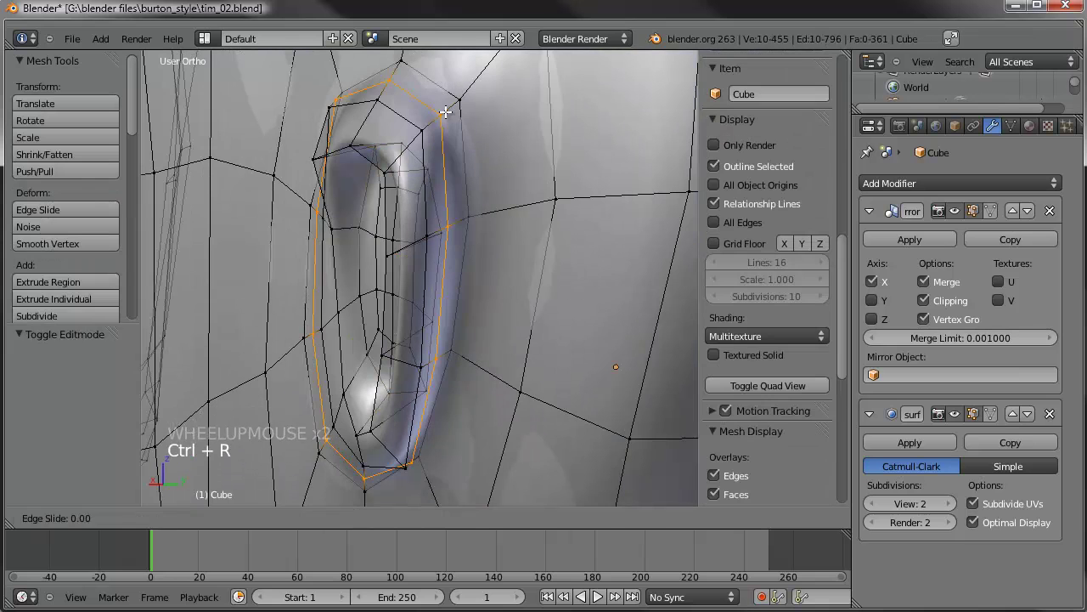
pyautogui.click(369, 224)
# Deselect the new loop's front vertices with circle select and scale up the remaining ones to flare the ear
pyautogui.moveTo(368, 224); pyautogui.dragTo(369, 210, button='middle')
pyautogui.press('c')
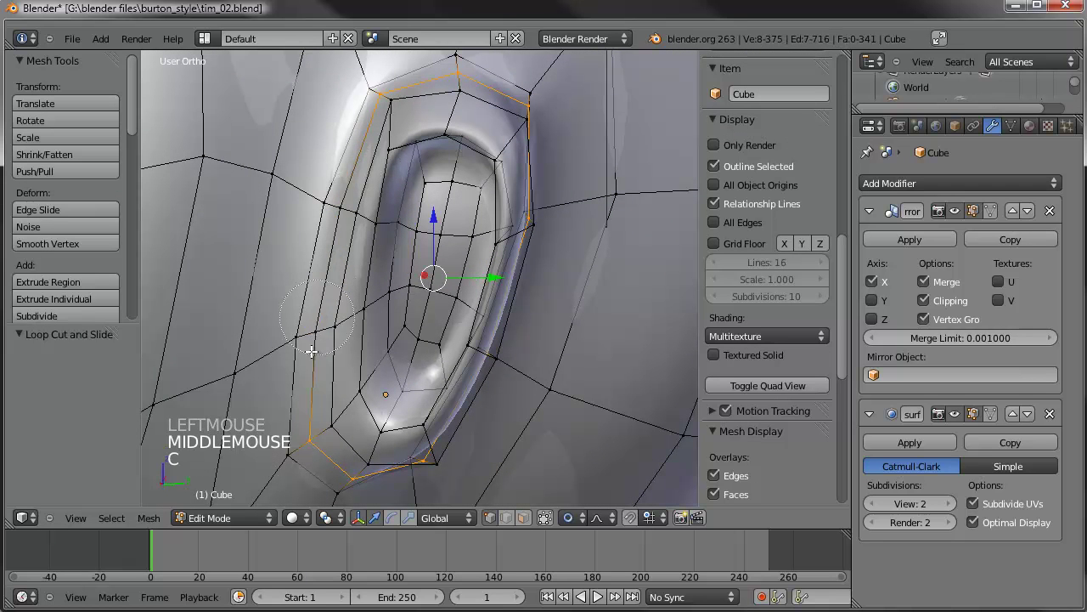
pyautogui.rightClick(299, 424)
pyautogui.moveTo(299, 424)
pyautogui.mouseDown(button='middle')
pyautogui.moveTo(569, 149)
pyautogui.moveTo(396, 176)
pyautogui.moveTo(586, 190)
pyautogui.moveTo(595, 175)
pyautogui.moveTo(515, 280)
pyautogui.moveTo(476, 246)
pyautogui.mouseUp(button='middle')
pyautogui.press('s')
pyautogui.press('s')
pyautogui.click(561, 153)
# Refine the flared part of the loop by alternately moving and scaling it, and check the shape in Sculpt Mode
pyautogui.press('g')
pyautogui.press('s')
pyautogui.press('s')
pyautogui.click(403, 173)
pyautogui.press('g')
pyautogui.press('s')
pyautogui.press('s')
pyautogui.click(541, 250)
pyautogui.press('Tab')
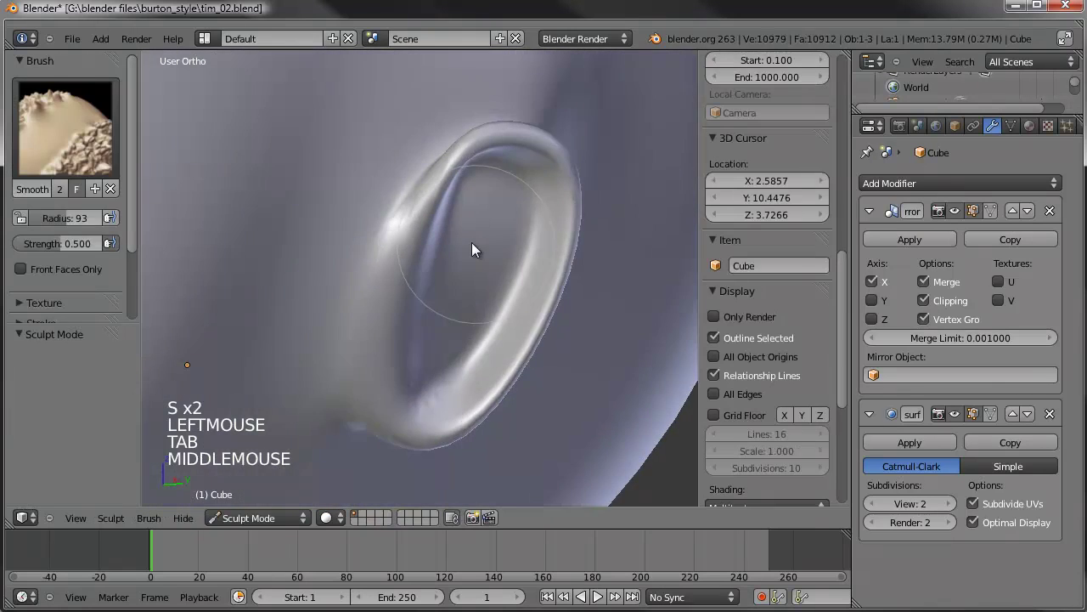
# In Edit Mode, reposition the vertices along the upper edge of the ear's inner rim
pyautogui.press('Tab')
pyautogui.rightClick(520, 142)
pyautogui.keyDown('shift'); pyautogui.rightClick(566, 168); pyautogui.keyUp('shift')
pyautogui.moveTo(553, 152); pyautogui.dragTo(566, 189, button='middle')
pyautogui.press('g')
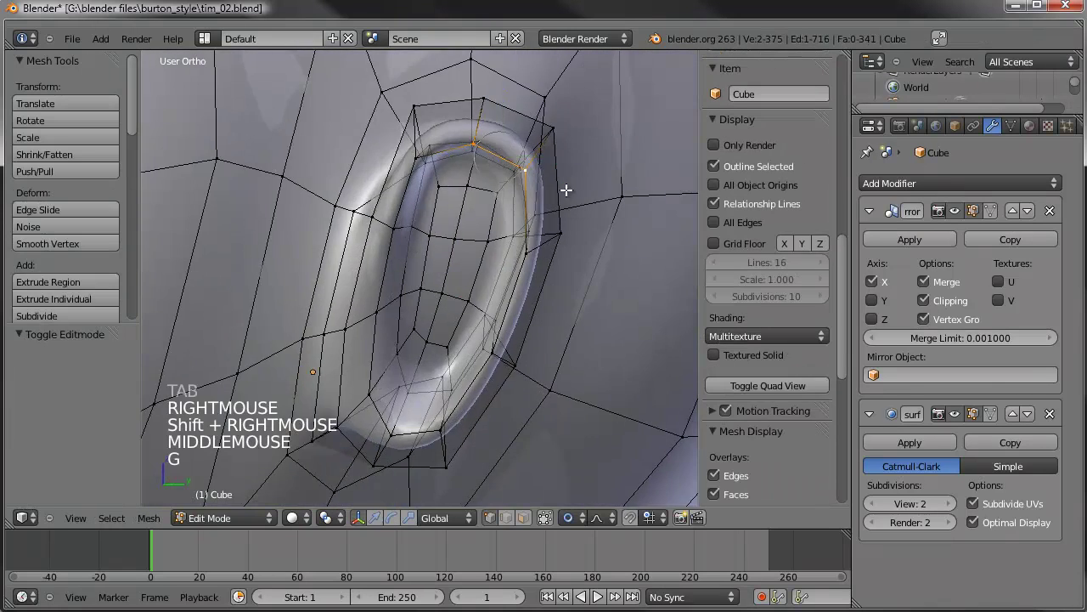
pyautogui.click(418, 178)
pyautogui.rightClick(413, 162)
pyautogui.press('g')
pyautogui.click(426, 219)
# Adjust more inner rim vertices one after another, ending with those at the bottom of the ear
pyautogui.press('g')
pyautogui.click(480, 200)
pyautogui.press('g')
pyautogui.click(527, 240)
pyautogui.press('g')
pyautogui.click(499, 274)
pyautogui.keyDown('shift'); pyautogui.rightClick(438, 425); pyautogui.keyUp('shift')
pyautogui.press('g')
pyautogui.click(448, 397)
# Clear the selection and circle-select the vertices in the lower part of the inner ear
pyautogui.press('a')
pyautogui.moveTo(417, 362); pyautogui.dragTo(432, 333, button='middle')
pyautogui.press('c')
pyautogui.click(432, 333)
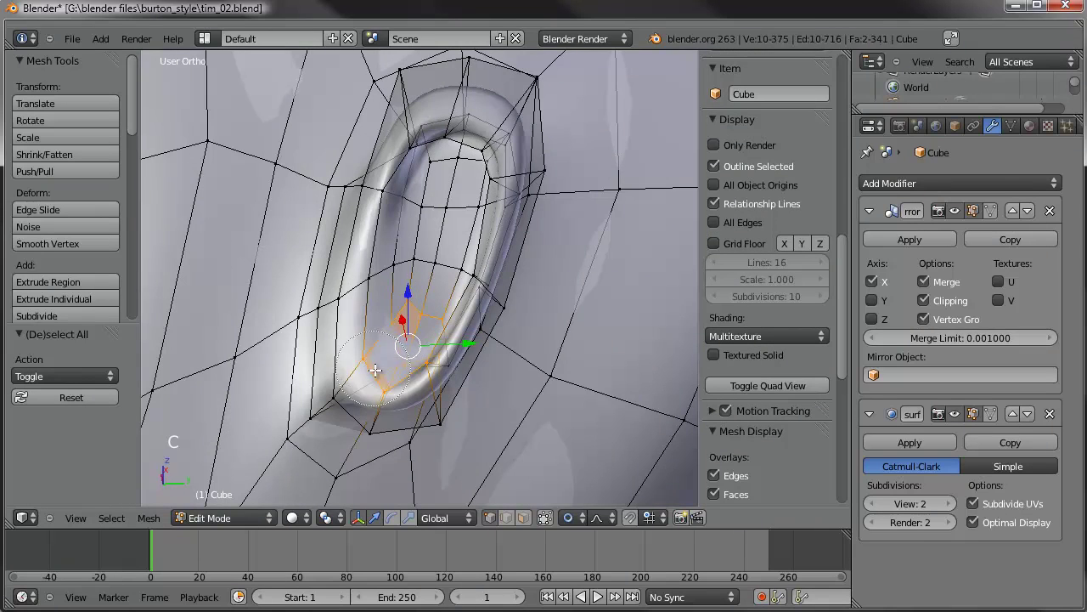
pyautogui.moveTo(496, 314); pyautogui.dragTo(423, 395, button='middle')
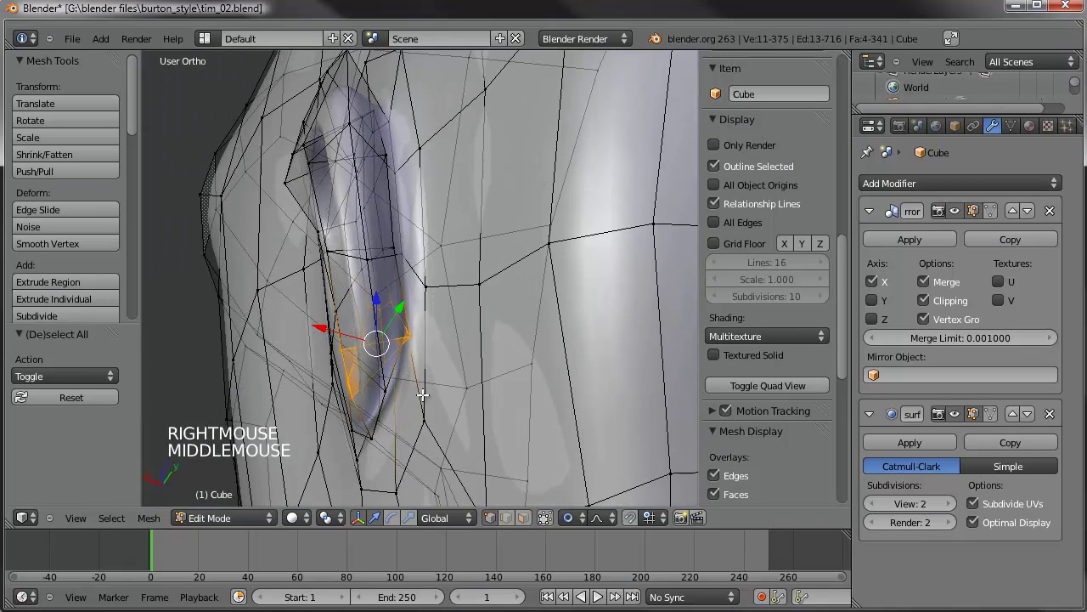
pyautogui.scroll(5, 412, 343)
pyautogui.moveTo(413, 356); pyautogui.dragTo(445, 350, button='middle')
pyautogui.scroll(-4, 385, 302)
# Smooth the selected lower inner ear vertices with 5 repetitions
pyautogui.press('w')
pyautogui.click(468, 328)
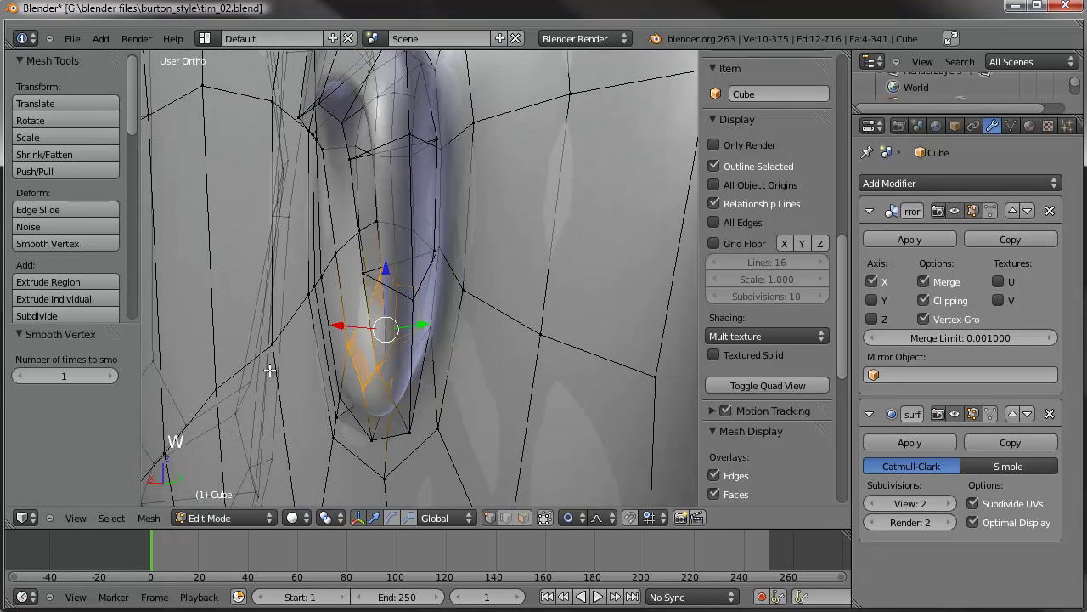
pyautogui.click(115, 377)
pyautogui.click(114, 377)
pyautogui.click(114, 377)
pyautogui.click(115, 377)
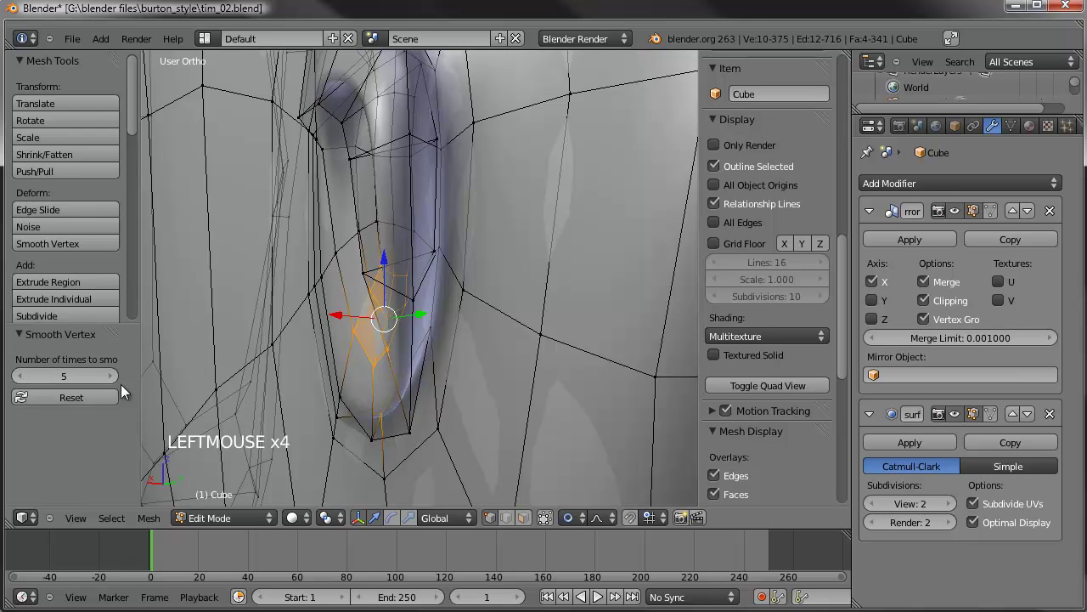
# Check the ear in Sculpt Mode, return to Edit Mode and move the two rear vertices at its bottom edge
pyautogui.moveTo(474, 335)
pyautogui.mouseDown(button='middle')
pyautogui.moveTo(441, 332)
pyautogui.moveTo(474, 336)
pyautogui.moveTo(491, 288)
pyautogui.moveTo(474, 324)
pyautogui.moveTo(355, 292)
pyautogui.mouseUp(button='middle')
pyautogui.press('Tab')
pyautogui.scroll(-4, 474, 335)
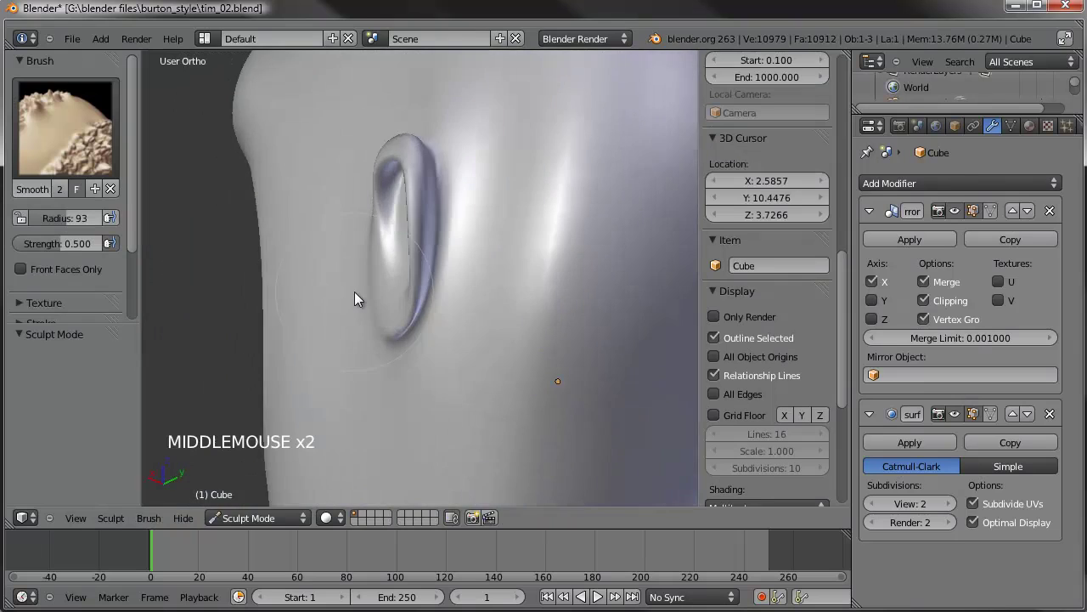
pyautogui.scroll(2, 419, 314)
pyautogui.press('Tab')
pyautogui.moveTo(419, 314); pyautogui.dragTo(400, 318, button='middle')
pyautogui.scroll(2, 400, 318)
pyautogui.rightClick(408, 383)
pyautogui.keyDown('shift'); pyautogui.rightClick(410, 403); pyautogui.keyUp('shift')
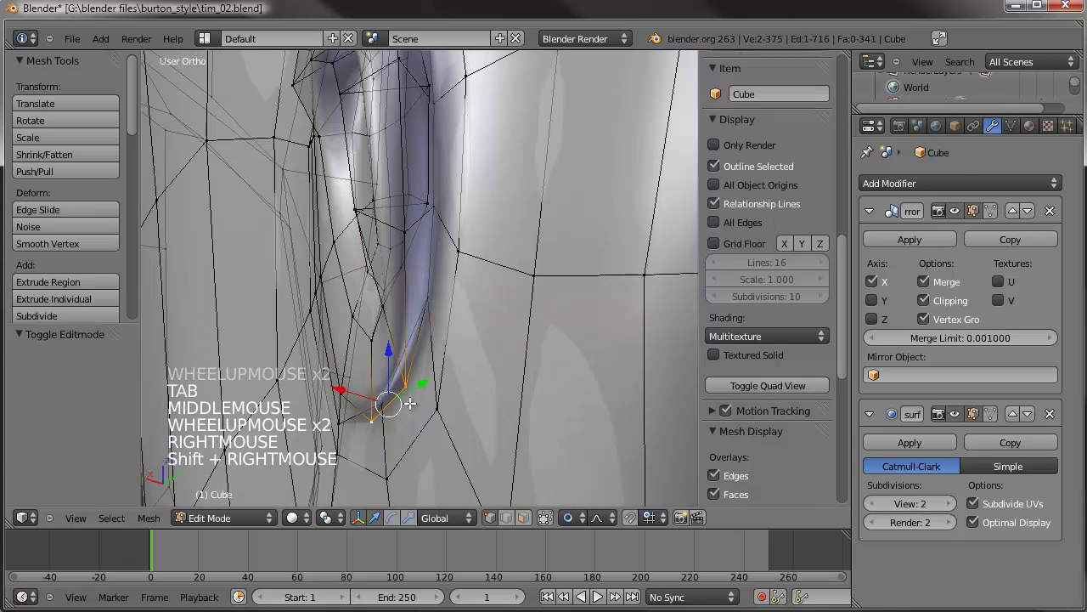
pyautogui.click(387, 385)
# Reposition the vertices around the lower inner ear one by one, from several angles, to shape the lobe
pyautogui.rightClick(376, 329)
pyautogui.press('g')
pyautogui.click(352, 332)
pyautogui.press('g')
pyautogui.click(367, 316)
pyautogui.moveTo(367, 316)
pyautogui.mouseDown(button='middle')
pyautogui.moveTo(391, 316)
pyautogui.moveTo(352, 366)
pyautogui.moveTo(436, 345)
pyautogui.mouseUp(button='middle')
pyautogui.press('g')
pyautogui.press('g')
pyautogui.click(380, 328)
pyautogui.press('g')
pyautogui.press('g')
pyautogui.click(372, 339)
# Select the rim vertices at the middle of the ear's top and move them upward by about 0.02
pyautogui.scroll(-4, 370, 341)
pyautogui.press('Tab')
pyautogui.press('Tab')
pyautogui.moveTo(383, 245)
pyautogui.keyDown('shift'); pyautogui.mouseDown(button='middle')
pyautogui.moveTo(358, 311)
pyautogui.moveTo(432, 223)
pyautogui.mouseUp(button='middle'); pyautogui.keyUp('shift')
pyautogui.scroll(3, 357, 310)
pyautogui.rightClick(431, 223)
pyautogui.keyDown('shift'); pyautogui.rightClick(455, 185); pyautogui.keyUp('shift')
pyautogui.press('g')
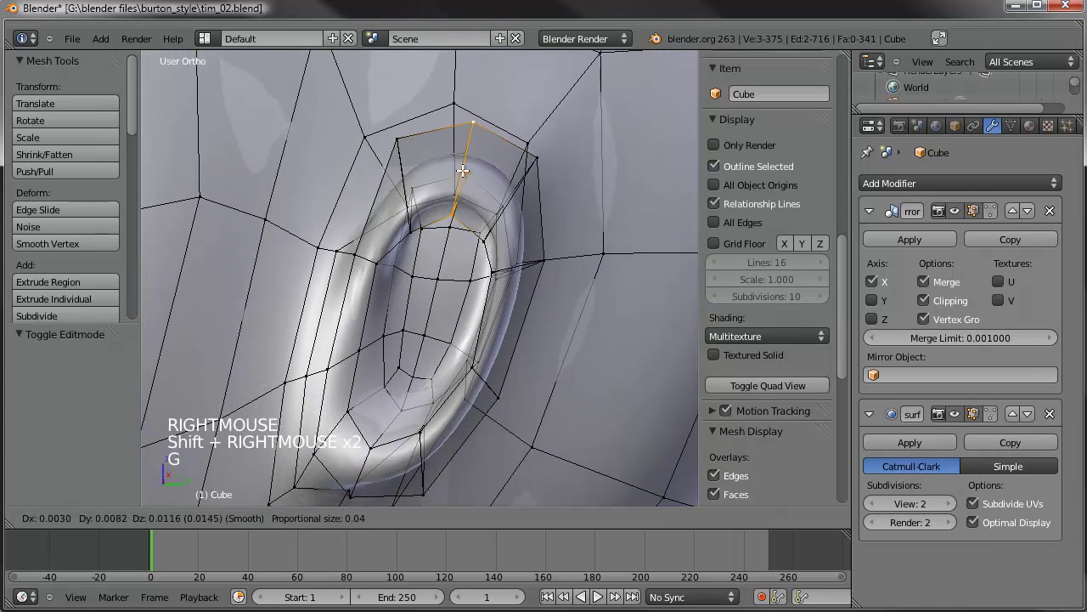
pyautogui.click(442, 166)
# Select the rim vertices at the ear's upper front corner and move them toward the face by about 0.04
pyautogui.rightClick(398, 141)
pyautogui.keyDown('shift'); pyautogui.rightClick(405, 205); pyautogui.keyUp('shift')
pyautogui.keyDown('shift'); pyautogui.rightClick(405, 205); pyautogui.keyUp('shift')
pyautogui.press('g')
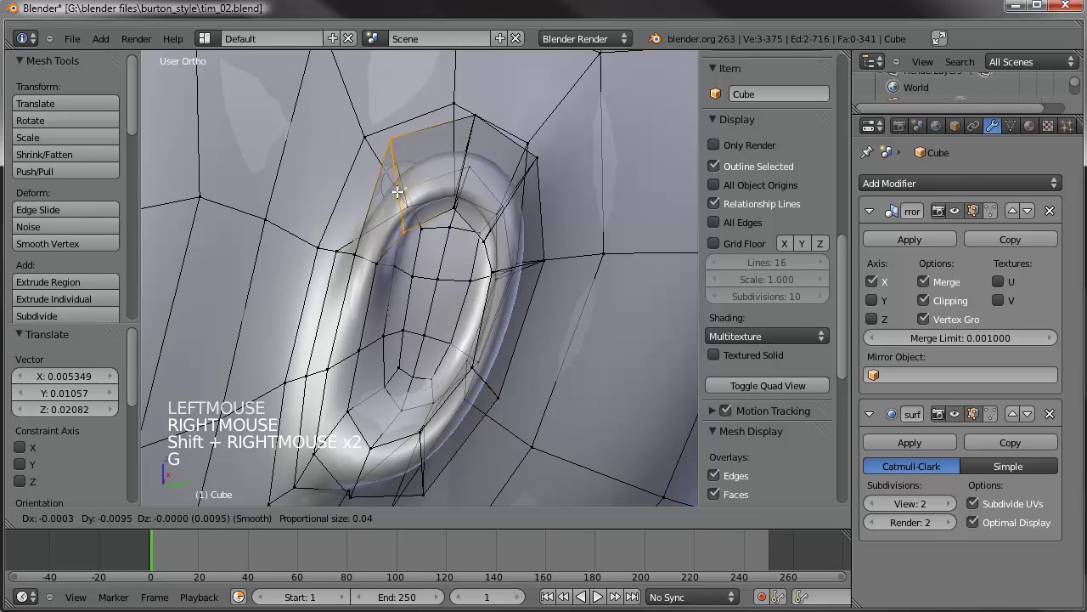
pyautogui.click(377, 193)
# Move the three vertices on the ear's upper front edge toward the face and nudge the neighbouring inner vertex
pyautogui.rightClick(357, 212)
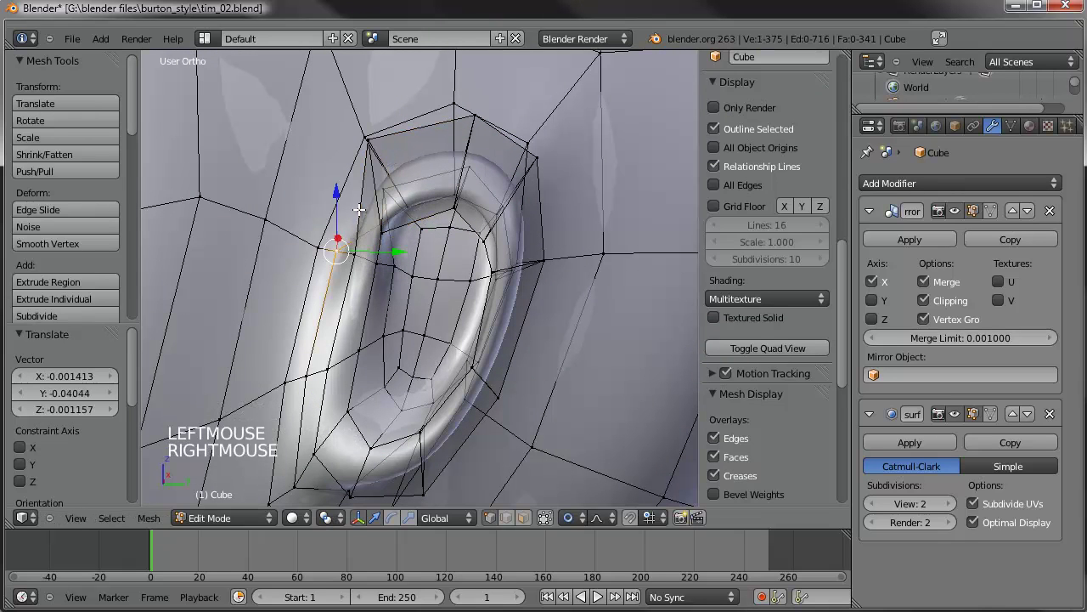
pyautogui.keyDown('shift'); pyautogui.rightClick(349, 258); pyautogui.keyUp('shift')
pyautogui.keyDown('shift'); pyautogui.rightClick(314, 246); pyautogui.keyUp('shift')
pyautogui.keyDown('shift'); pyautogui.rightClick(337, 250); pyautogui.keyUp('shift')
pyautogui.keyDown('shift'); pyautogui.rightClick(356, 251); pyautogui.keyUp('shift')
pyautogui.press('g')
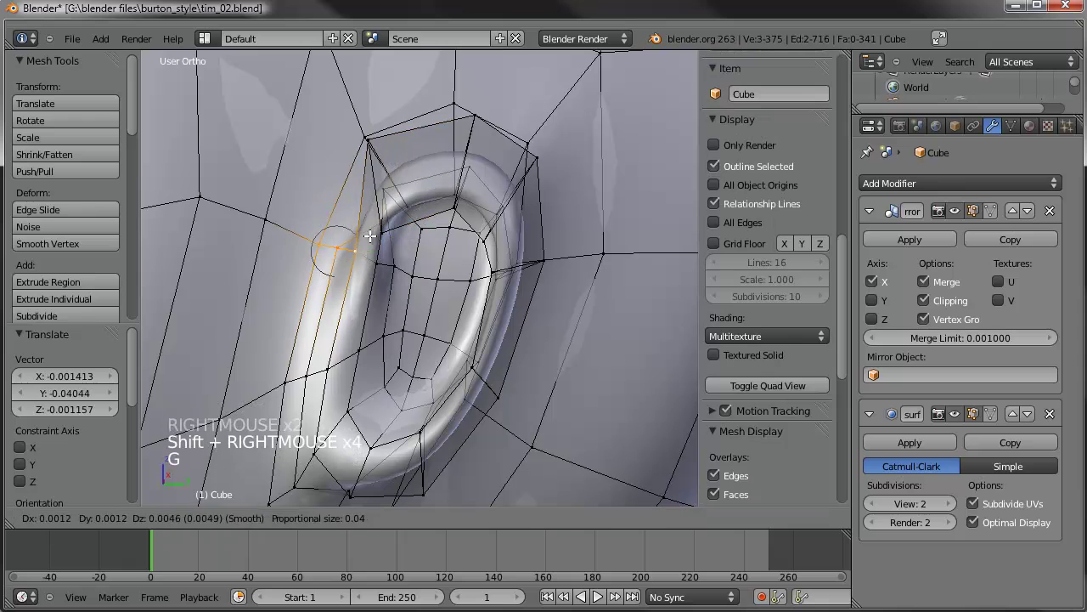
pyautogui.click(353, 233)
pyautogui.press('g')
pyautogui.press('g')
pyautogui.click(467, 241)
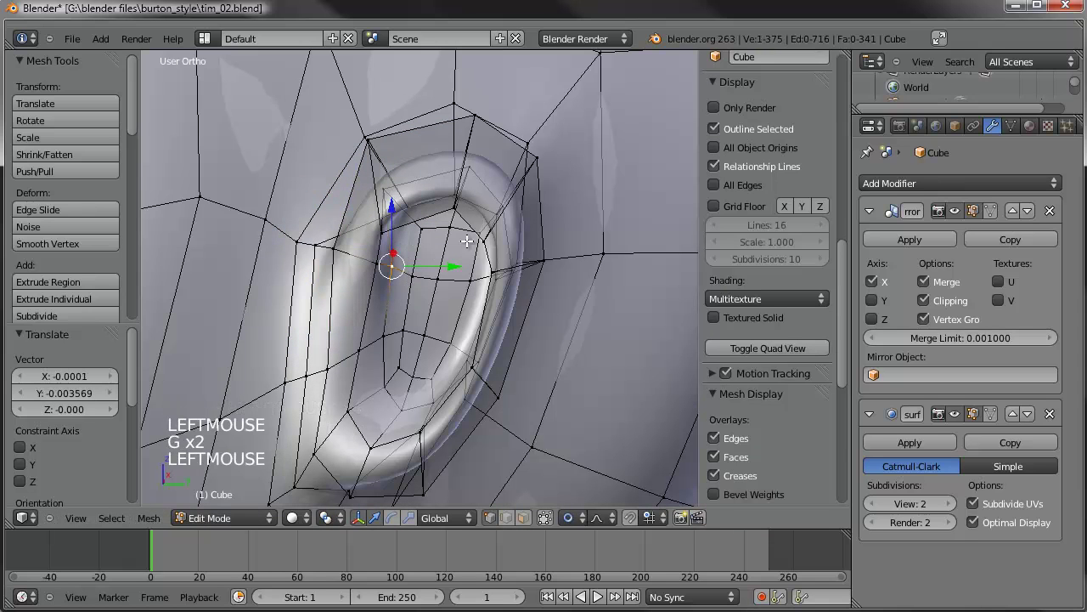
# Select the vertices at the middle of the ear's rear rim and move them toward the back of the head
pyautogui.press('a')
pyautogui.press('c')
pyautogui.moveTo(541, 271); pyautogui.dragTo(531, 281)
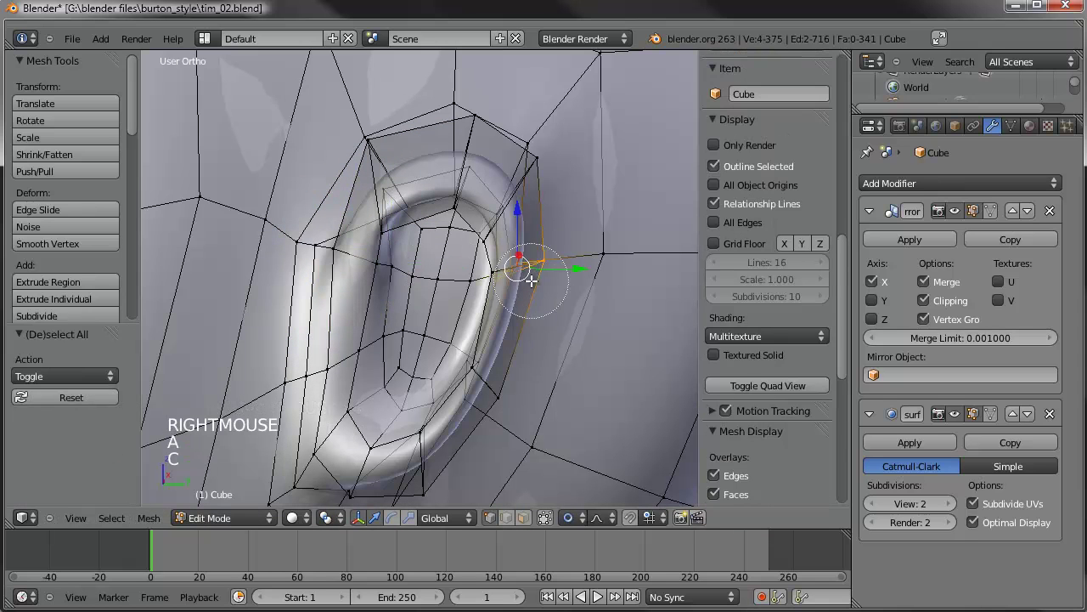
pyautogui.press('g')
pyautogui.click(566, 297)
pyautogui.press('a')
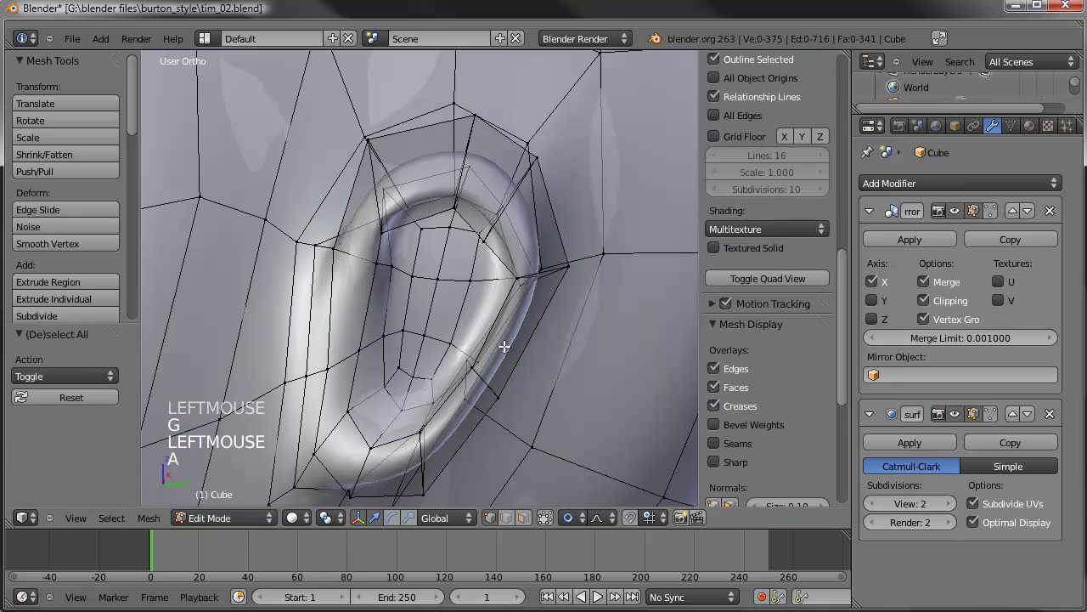
# Select the vertices on the ear's lower rear rim and move them about 0.035 backward and 0.017 down
pyautogui.click(494, 383)
pyautogui.rightClick(496, 383)
pyautogui.press('g')
pyautogui.press('g')
pyautogui.click(545, 388)
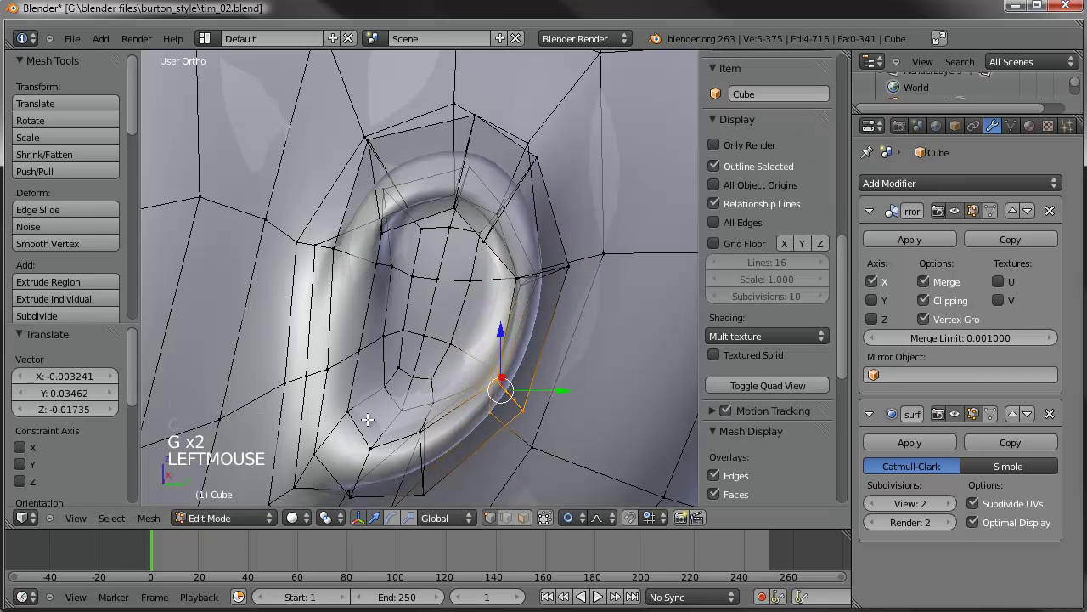
pyautogui.press('a')
# Switch to Sculpt Mode and smooth the head surface above and behind the ear with the Smooth brush
pyautogui.scroll(-2, 379, 404)
pyautogui.scroll(-4, 378, 405)
pyautogui.press('Tab')
pyautogui.moveTo(379, 405)
pyautogui.mouseDown(button='middle')
pyautogui.moveTo(420, 344)
pyautogui.moveTo(536, 355)
pyautogui.mouseUp(button='middle')
pyautogui.scroll(-4, 537, 355)
pyautogui.moveTo(442, 324)
pyautogui.mouseDown(button='middle')
pyautogui.moveTo(515, 327)
pyautogui.moveTo(427, 317)
pyautogui.moveTo(492, 313)
pyautogui.moveTo(382, 327)
pyautogui.mouseUp(button='middle')
pyautogui.scroll(4, 397, 323)
pyautogui.scroll(3, 382, 328)
pyautogui.doubleClick(397, 193)
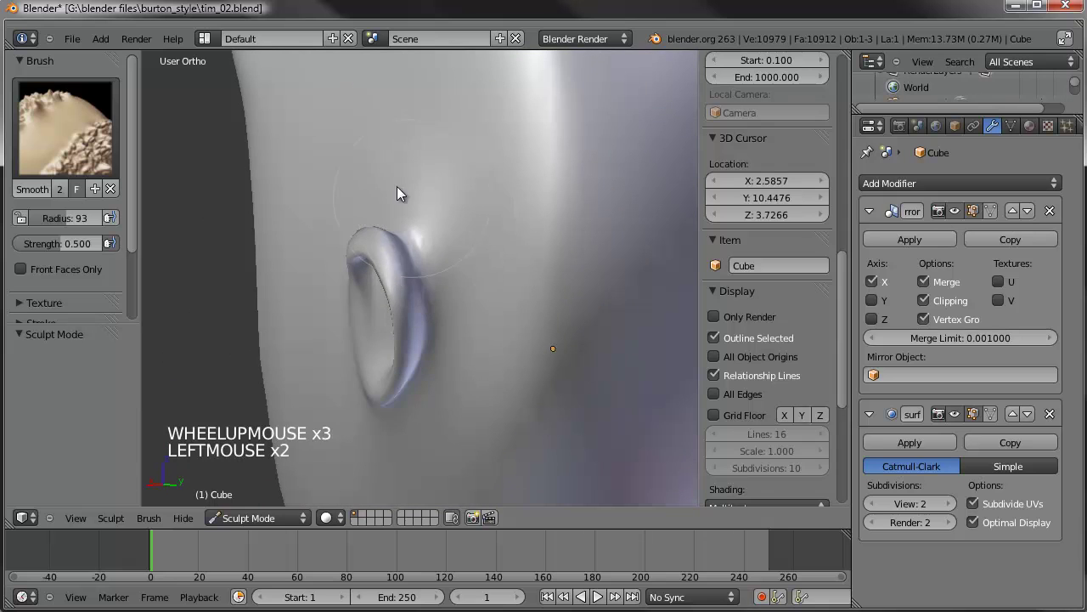
pyautogui.click(437, 371)
# Smooth the head surface in front of the ear toward the eye socket with the Smooth brush
pyautogui.moveTo(437, 371); pyautogui.dragTo(303, 432, button='middle')
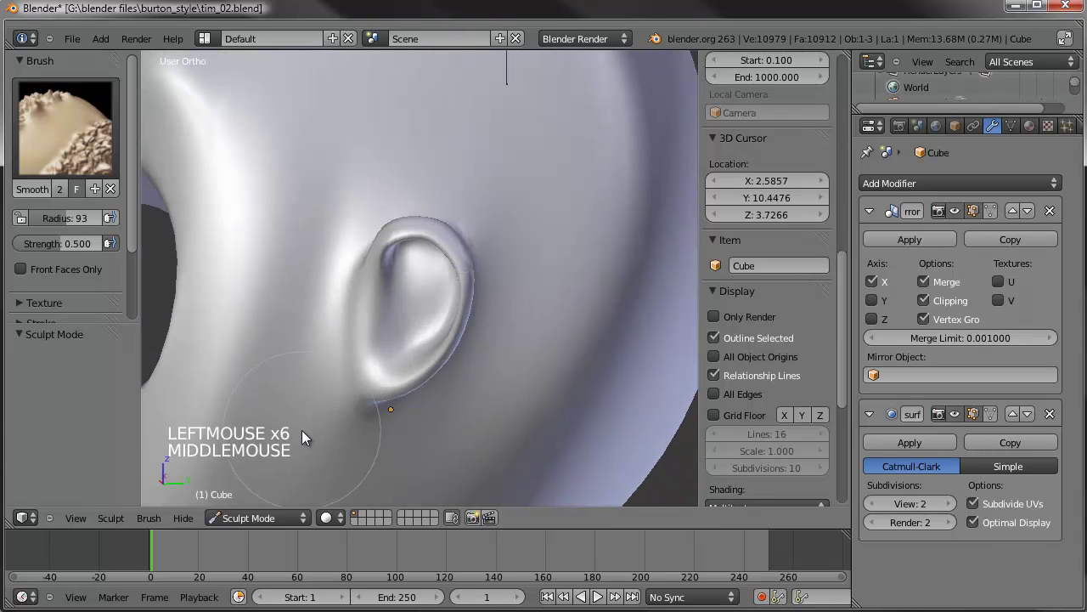
pyautogui.click(355, 315)
pyautogui.scroll(-1, 355, 315)
pyautogui.click(302, 283)
pyautogui.doubleClick(263, 290)
# Return to Edit Mode and reposition individual vertices between the outer eye socket and the front of the ear
pyautogui.scroll(-2, 263, 290)
pyautogui.moveTo(264, 291)
pyautogui.mouseDown(button='middle')
pyautogui.moveTo(373, 309)
pyautogui.moveTo(468, 342)
pyautogui.mouseUp(button='middle')
pyautogui.press('Tab')
pyautogui.scroll(2, 375, 335)
pyautogui.rightClick(313, 355)
pyautogui.moveTo(312, 356); pyautogui.dragTo(380, 368, button='middle')
pyautogui.press('g')
pyautogui.click(388, 346)
pyautogui.press('g')
pyautogui.click(371, 359)
pyautogui.rightClick(372, 359)
pyautogui.press('g')
pyautogui.click(414, 361)
# Add a loop cut running from the eye socket's outer edge across the temple to the ear
pyautogui.hotkey('ctrl', 'r')
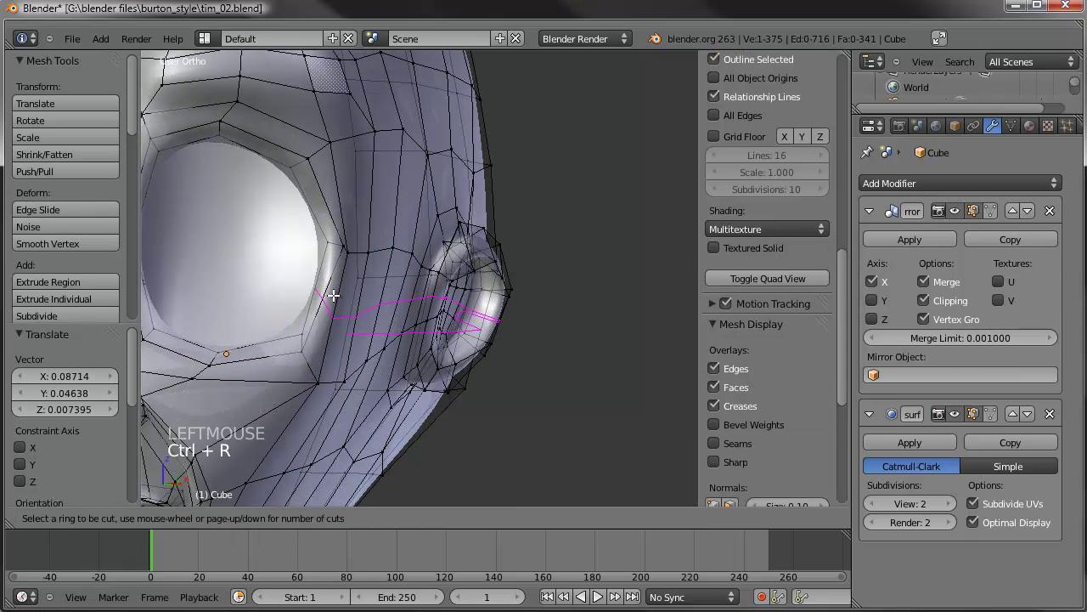
pyautogui.click(334, 295)
pyautogui.click(308, 310)
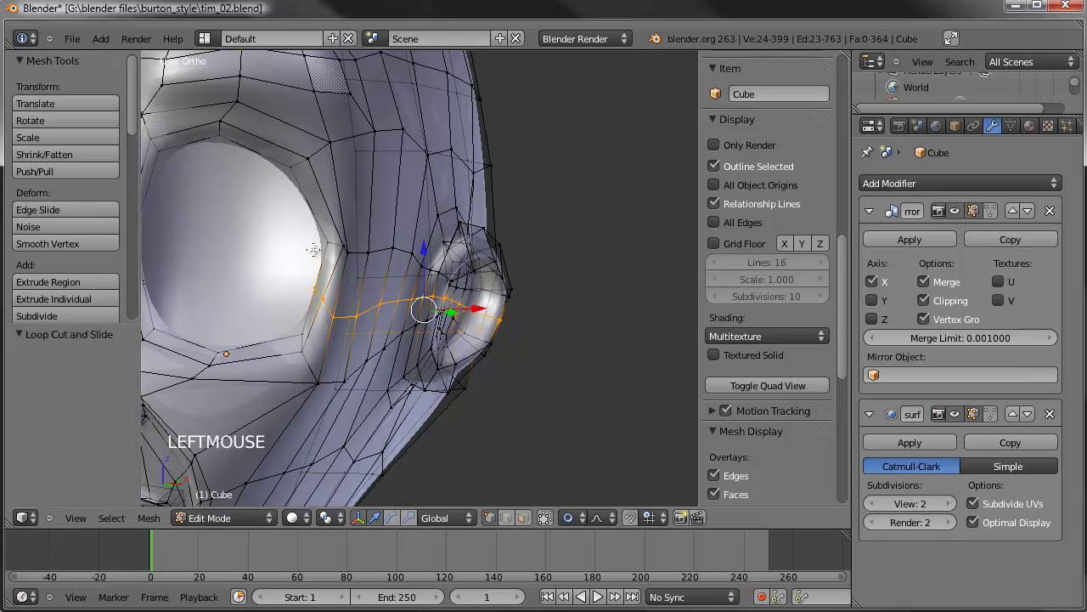
# Select the two edge loops around the eye opening and smooth their vertices with 2 iterations
pyautogui.keyDown('alt'); pyautogui.rightClick(313, 249); pyautogui.keyUp('alt')
pyautogui.keyDown('alt'); pyautogui.keyDown('shift'); pyautogui.rightClick(323, 237); pyautogui.keyUp('shift'); pyautogui.keyUp('alt')
pyautogui.press('w')
pyautogui.click(332, 218)
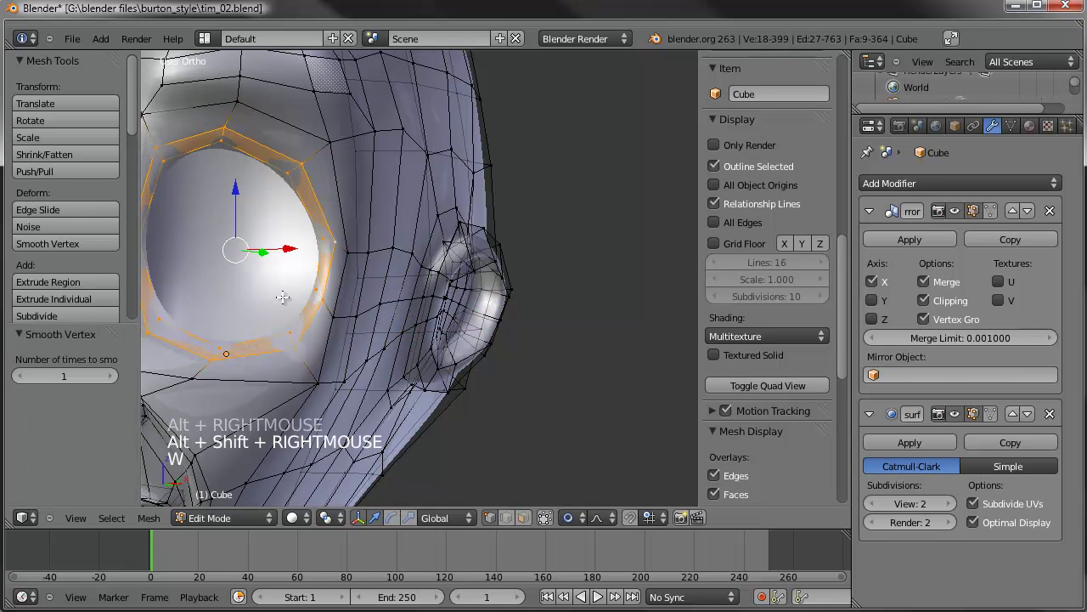
pyautogui.click(112, 375)
# Reposition the vertices around the eye socket's lower outer corner one by one to even out the mesh
pyautogui.moveTo(399, 313); pyautogui.dragTo(304, 376, button='middle')
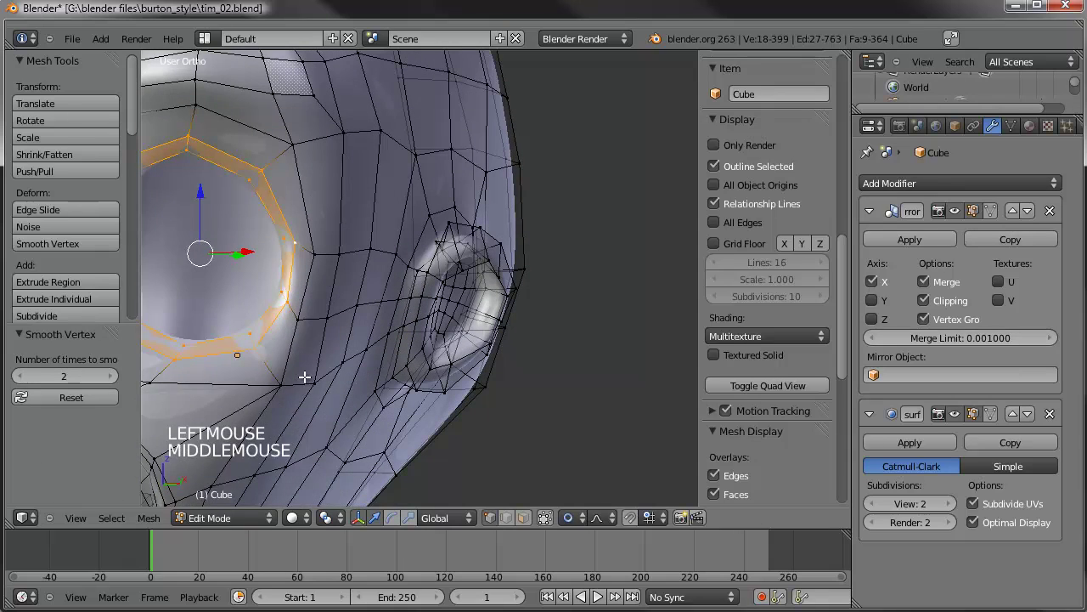
pyautogui.press('g')
pyautogui.press('g')
pyautogui.click(263, 378)
pyautogui.press('g')
pyautogui.press('g')
pyautogui.click(302, 325)
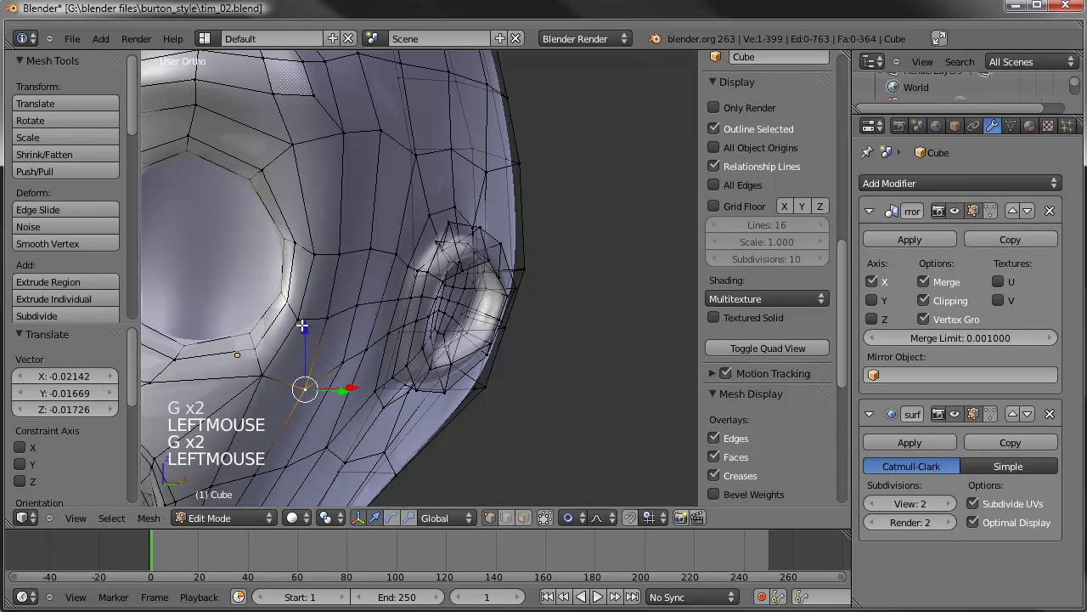
pyautogui.keyDown('shift'); pyautogui.rightClick(321, 317); pyautogui.keyUp('shift')
pyautogui.keyDown('shift'); pyautogui.rightClick(321, 316); pyautogui.keyUp('shift')
pyautogui.press('g')
pyautogui.click(327, 313)
# Select the innermost edge loop of the eye opening and move it backward by about 0.09 in the right side view
pyautogui.scroll(-4, 364, 306)
pyautogui.press('Tab')
pyautogui.moveTo(364, 306)
pyautogui.mouseDown(button='middle')
pyautogui.moveTo(419, 357)
pyautogui.moveTo(455, 325)
pyautogui.moveTo(449, 334)
pyautogui.moveTo(313, 333)
pyautogui.mouseUp(button='middle')
pyautogui.scroll(2, 358, 303)
pyautogui.moveTo(358, 303)
pyautogui.keyDown('shift'); pyautogui.mouseDown(button='middle')
pyautogui.moveTo(430, 290)
pyautogui.moveTo(455, 300)
pyautogui.moveTo(425, 297)
pyautogui.mouseUp(button='middle'); pyautogui.keyUp('shift')
pyautogui.scroll(1, 430, 291)
pyautogui.moveTo(425, 297)
pyautogui.keyDown('shift'); pyautogui.mouseDown(button='middle')
pyautogui.moveTo(385, 295)
pyautogui.moveTo(403, 289)
pyautogui.mouseUp(button='middle'); pyautogui.keyUp('shift')
pyautogui.press('Tab')
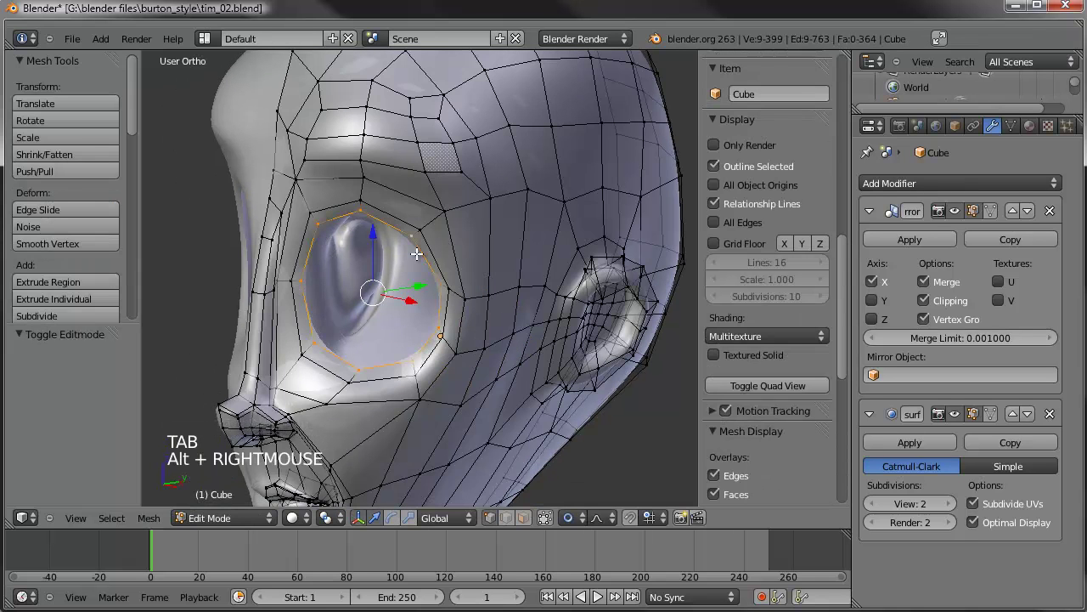
pyautogui.press('KP_3')
pyautogui.press('g')
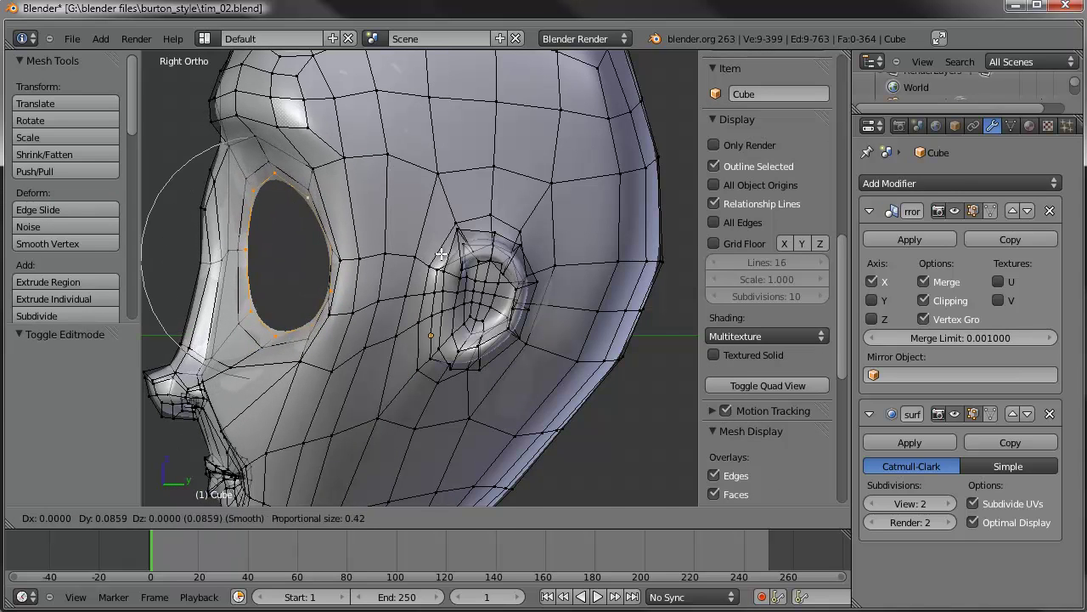
pyautogui.click(180, 242)
# Select the vertices at the middle of the nose bridge and move them backward toward the eye socket
pyautogui.scroll(2, 216, 247)
pyautogui.keyDown('shift'); pyautogui.moveTo(180, 242); pyautogui.dragTo(371, 237, button='middle'); pyautogui.keyUp('shift')
pyautogui.press('a')
pyautogui.press('c')
pyautogui.moveTo(331, 227); pyautogui.dragTo(331, 259)
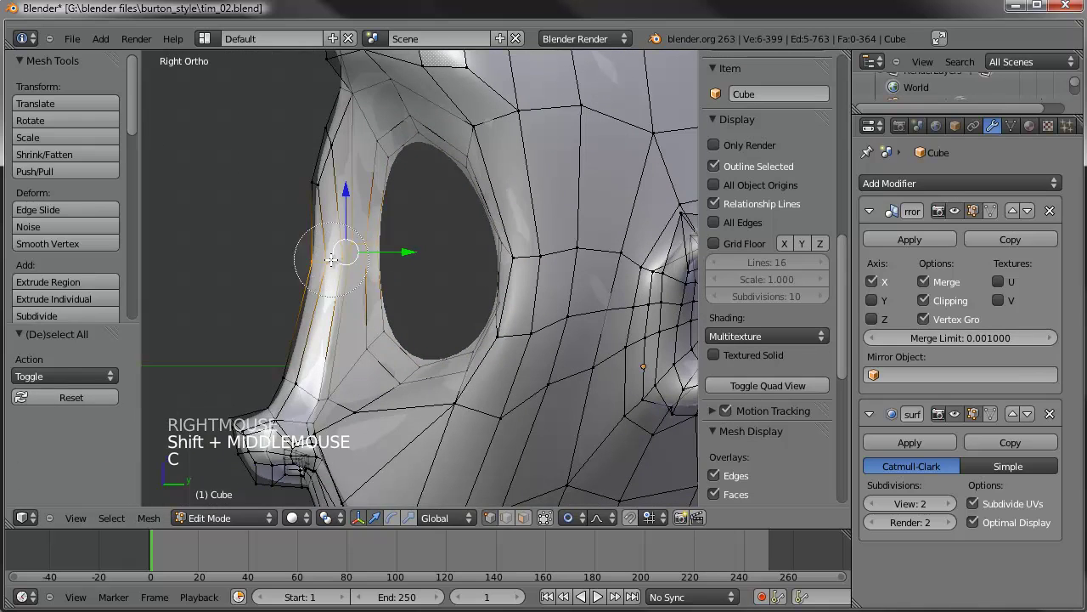
pyautogui.press('y')
pyautogui.click(437, 231)
pyautogui.press('g')
pyautogui.click(434, 224)
# Select the vertices on the upper nose bridge below the brow and smooth them
pyautogui.press('a')
pyautogui.press('c')
pyautogui.moveTo(316, 158); pyautogui.dragTo(315, 173)
pyautogui.rightClick(315, 172)
pyautogui.press('c')
pyautogui.click(339, 113)
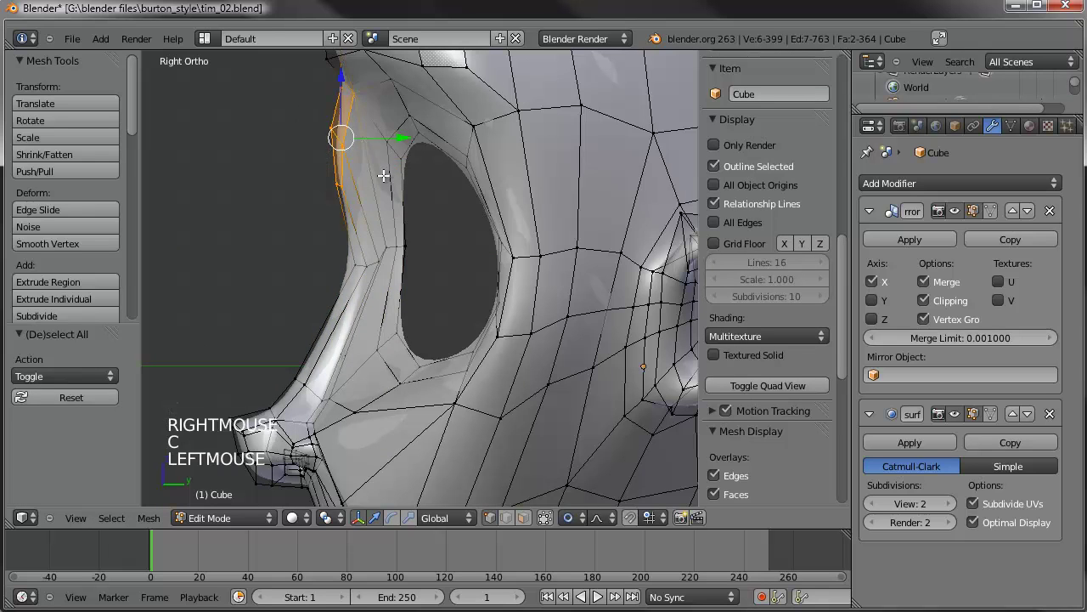
pyautogui.press('w')
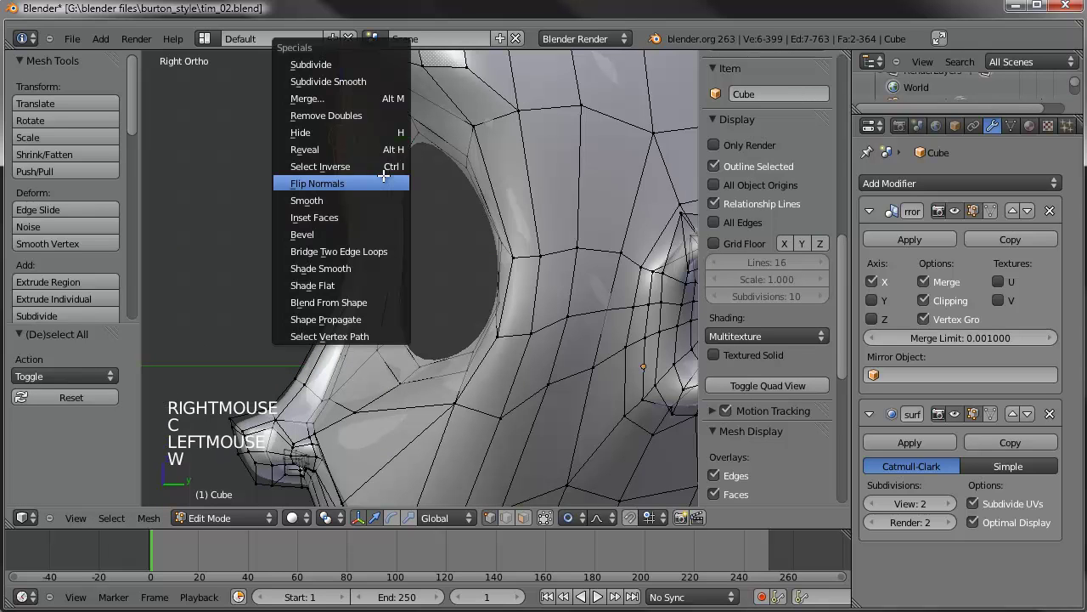
pyautogui.click(306, 201)
# Switch to Sculpt Mode and smooth the side of the nose bridge beside the eye socket
pyautogui.press('Tab')
pyautogui.scroll(-3, 334, 250)
pyautogui.moveTo(334, 250)
pyautogui.mouseDown(button='middle')
pyautogui.moveTo(495, 283)
pyautogui.moveTo(415, 230)
pyautogui.mouseUp(button='middle')
pyautogui.scroll(2, 307, 185)
pyautogui.keyDown('shift'); pyautogui.moveTo(305, 184); pyautogui.dragTo(422, 274, button='middle'); pyautogui.keyUp('shift')
pyautogui.scroll(1, 422, 274)
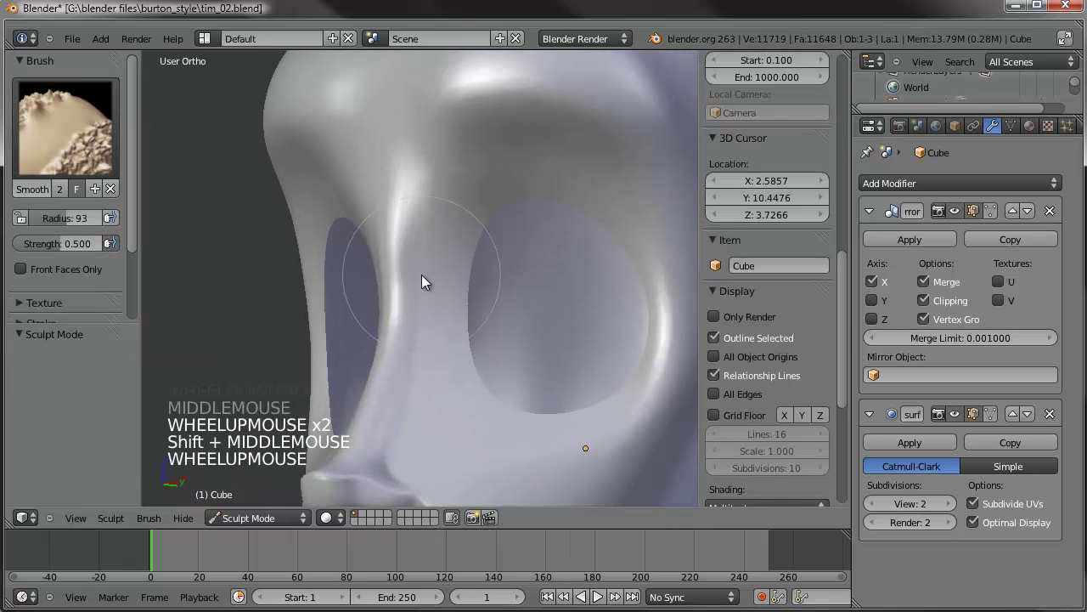
pyautogui.click(411, 236)
pyautogui.click(415, 247)
pyautogui.click(418, 255)
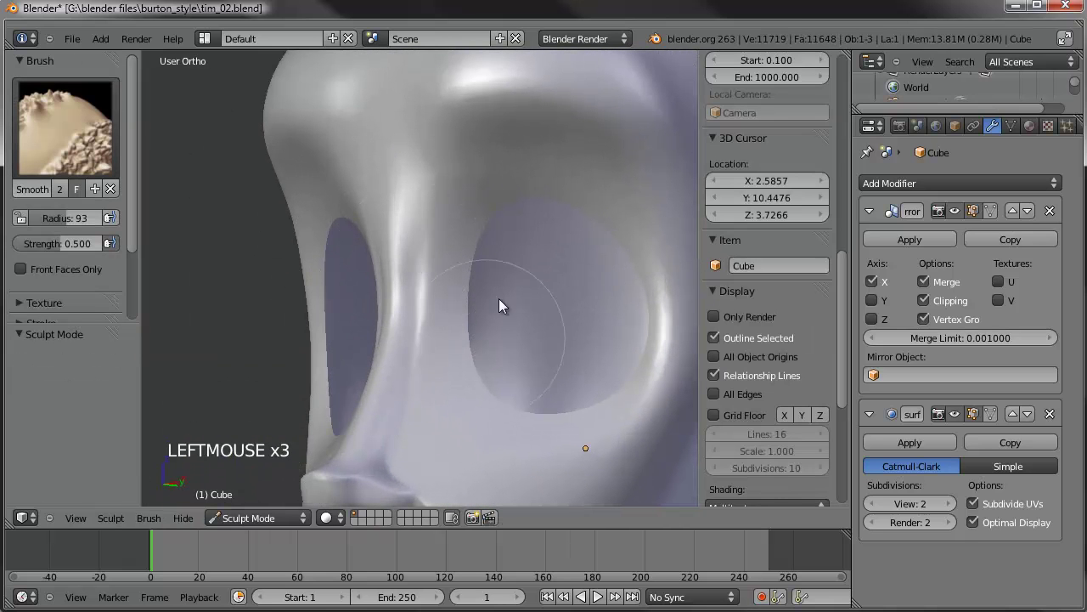
pyautogui.click(430, 324)
pyautogui.click(429, 320)
# Return to Edit Mode and add a loop cut across the nose bridge to the eye opening's inner edge
pyautogui.moveTo(434, 291)
pyautogui.mouseDown(button='middle')
pyautogui.moveTo(498, 276)
pyautogui.moveTo(517, 236)
pyautogui.moveTo(476, 289)
pyautogui.mouseUp(button='middle')
pyautogui.scroll(2, 518, 236)
pyautogui.press('Tab')
pyautogui.hotkey('ctrl', 'r')
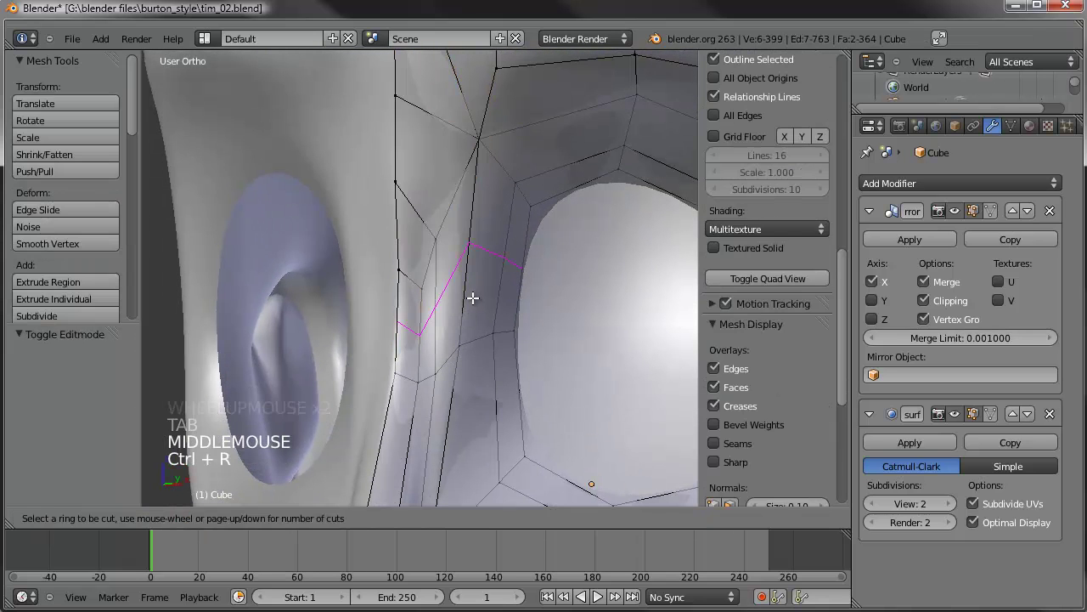
pyautogui.click(473, 298)
pyautogui.click(497, 332)
pyautogui.scroll(-4, 597, 348)
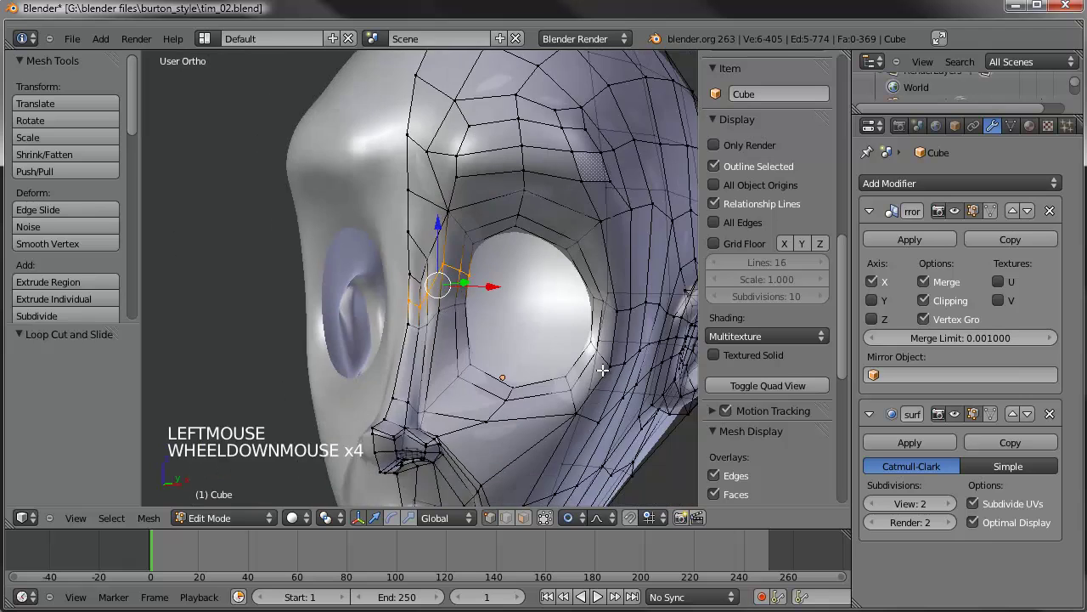
# Select the vertices between the nose bridge and the eye opening and smooth them with several iterations
pyautogui.keyDown('shift'); pyautogui.scroll(1, 600, 357); pyautogui.keyUp('shift')
pyautogui.keyDown('shift'); pyautogui.moveTo(528, 357); pyautogui.dragTo(607, 338, button='middle'); pyautogui.keyUp('shift')
pyautogui.scroll(2, 607, 338)
pyautogui.keyDown('shift'); pyautogui.moveTo(442, 345); pyautogui.dragTo(444, 296, button='middle'); pyautogui.keyUp('shift')
pyautogui.keyDown('alt'); pyautogui.rightClick(493, 281); pyautogui.keyUp('alt')
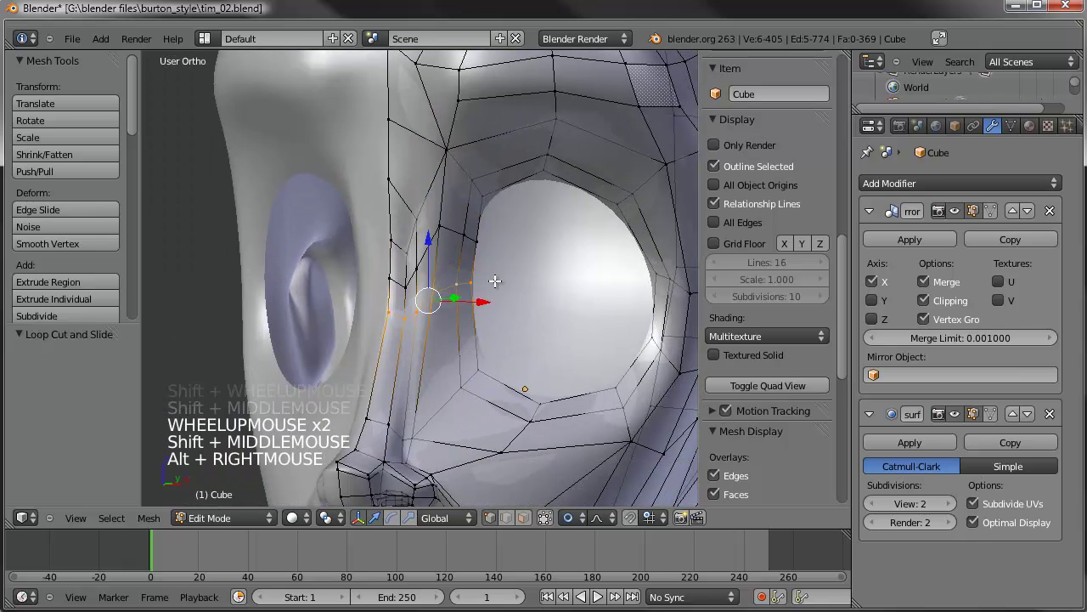
pyautogui.moveTo(437, 250); pyautogui.dragTo(435, 293)
pyautogui.press('a')
pyautogui.scroll(-1, 445, 281)
pyautogui.moveTo(444, 281); pyautogui.dragTo(395, 272, button='middle')
pyautogui.press('c')
pyautogui.scroll(-2, 395, 272)
pyautogui.moveTo(395, 272); pyautogui.dragTo(427, 291)
pyautogui.press('w')
pyautogui.click(489, 282)
pyautogui.click(111, 376)
pyautogui.click(111, 376)
pyautogui.click(111, 376)
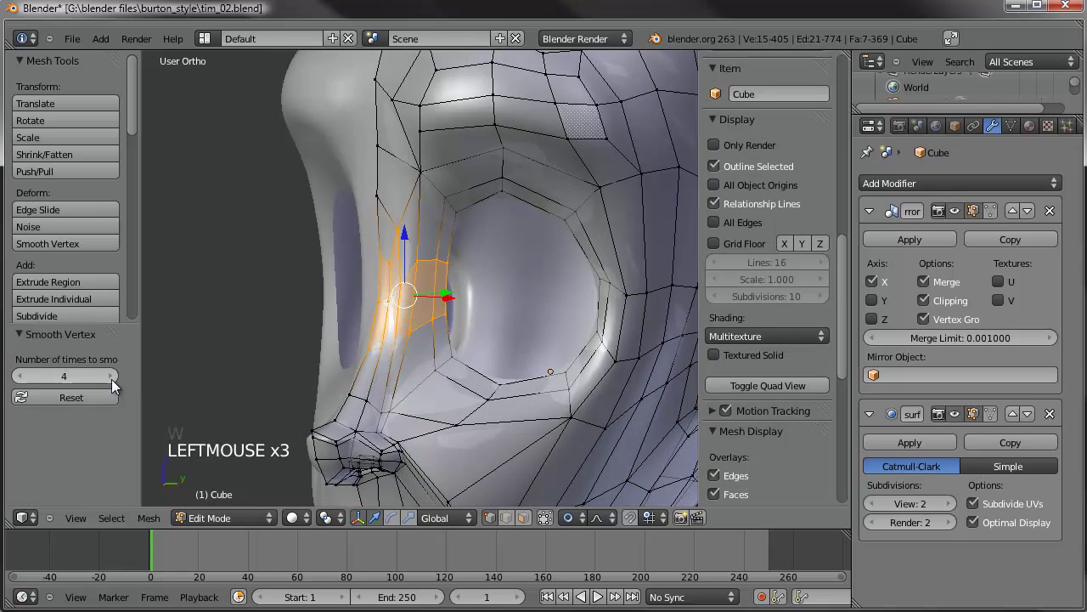
pyautogui.click(111, 376)
# Scale the selected nose-bridge vertices along X to 0.646 and nudge them slightly in the front view
pyautogui.moveTo(459, 348)
pyautogui.mouseDown(button='middle')
pyautogui.moveTo(549, 327)
pyautogui.moveTo(514, 348)
pyautogui.mouseUp(button='middle')
pyautogui.press('Tab')
pyautogui.scroll(2, 514, 349)
pyautogui.press('Tab')
pyautogui.press('g')
pyautogui.press('s')
pyautogui.press('s')
pyautogui.click(512, 287)
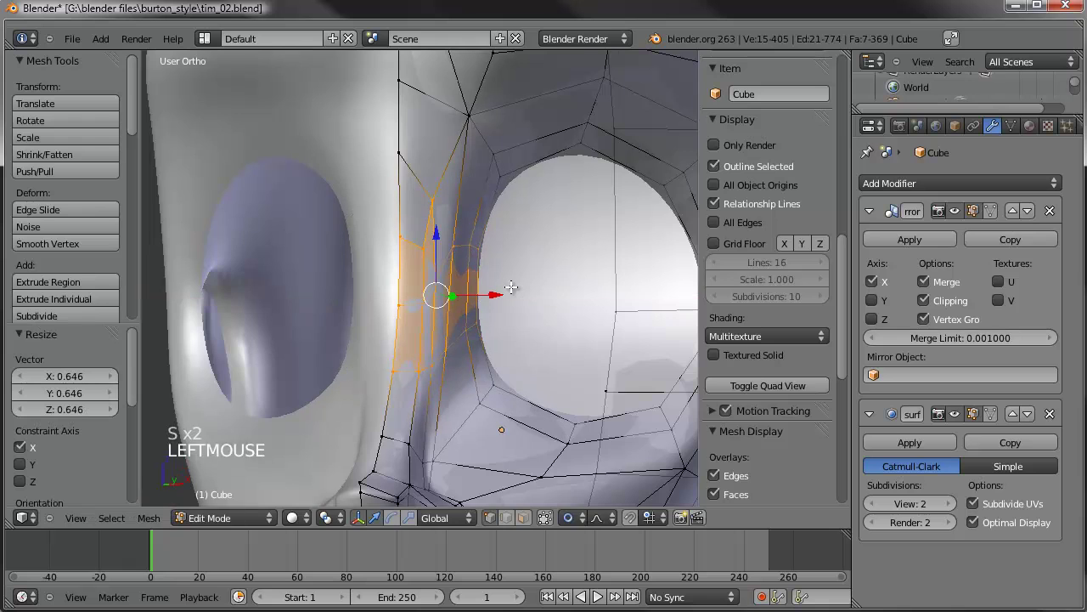
pyautogui.press('KP_1')
pyautogui.press('g')
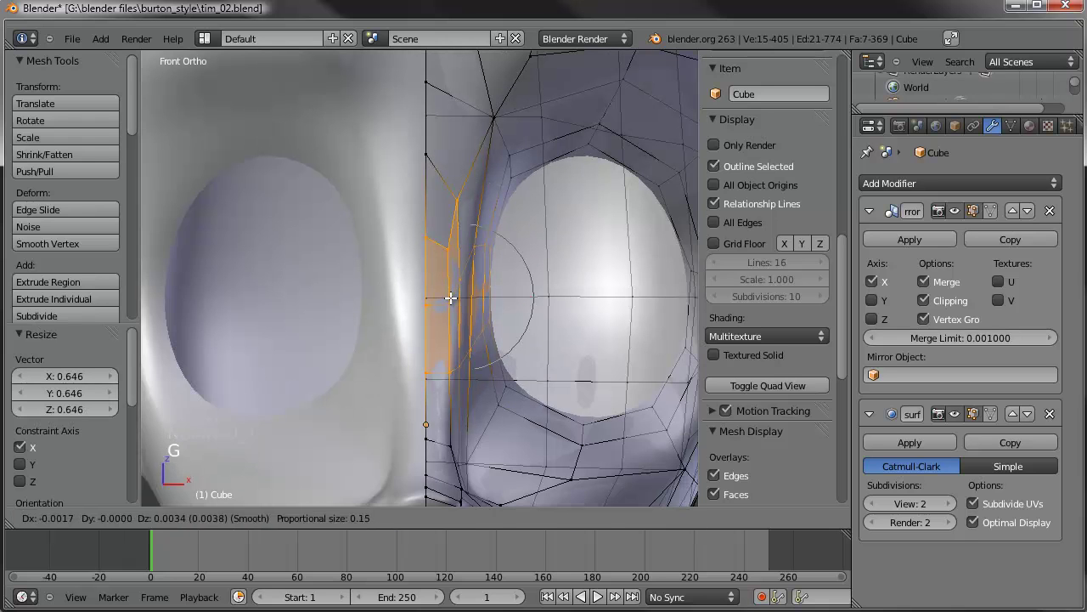
pyautogui.click(451, 298)
pyautogui.press('a')
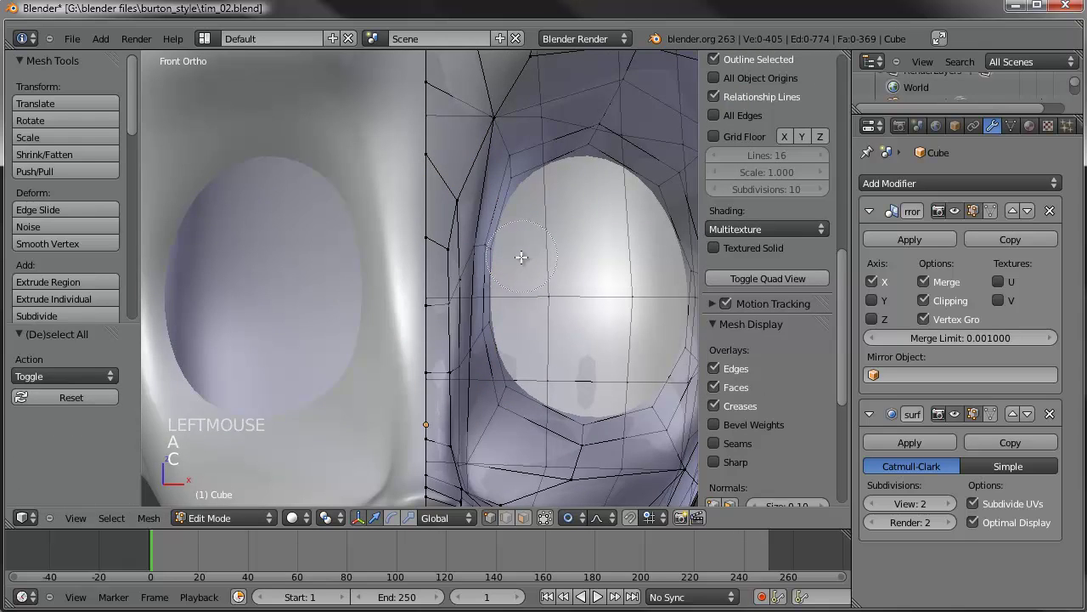
# Try scaling the vertices on the eye opening's nose-side edge to 0.593 along Z, and undo the changes
pyautogui.moveTo(519, 254); pyautogui.dragTo(517, 312)
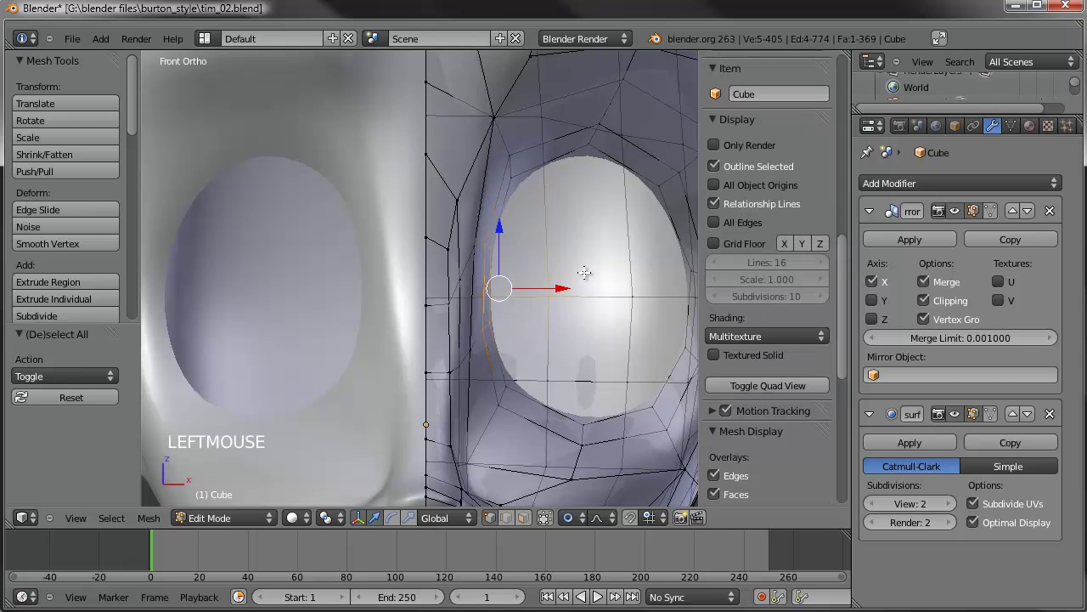
pyautogui.press('g')
pyautogui.press('s')
pyautogui.press('s')
pyautogui.click(553, 299)
pyautogui.press('g')
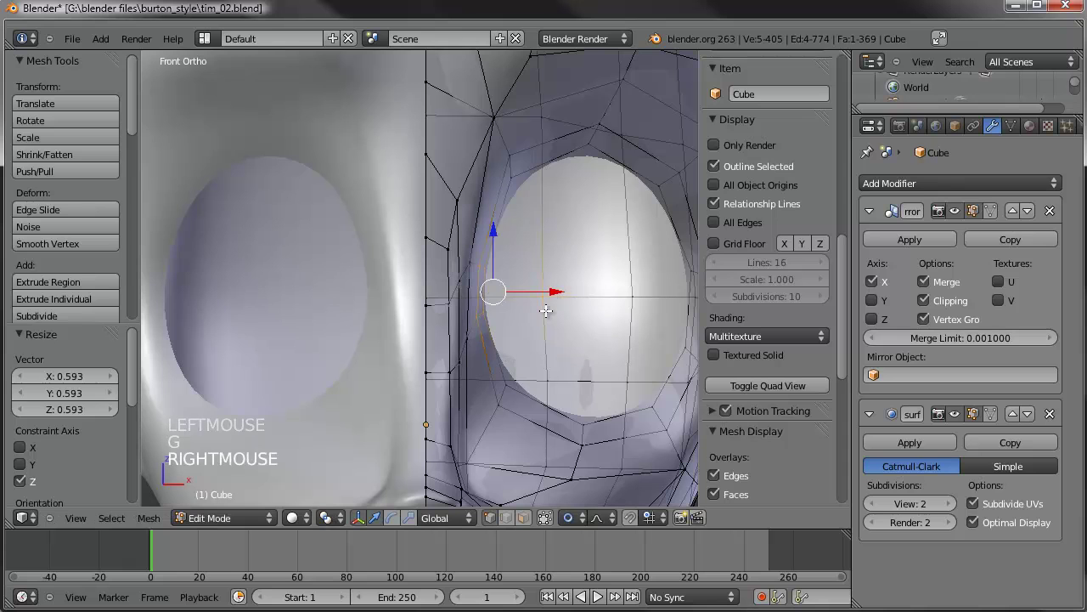
pyautogui.hotkey('ctrl', 'z')
pyautogui.hotkey('ctrl', 'z')
pyautogui.hotkey('ctrl', 'z')
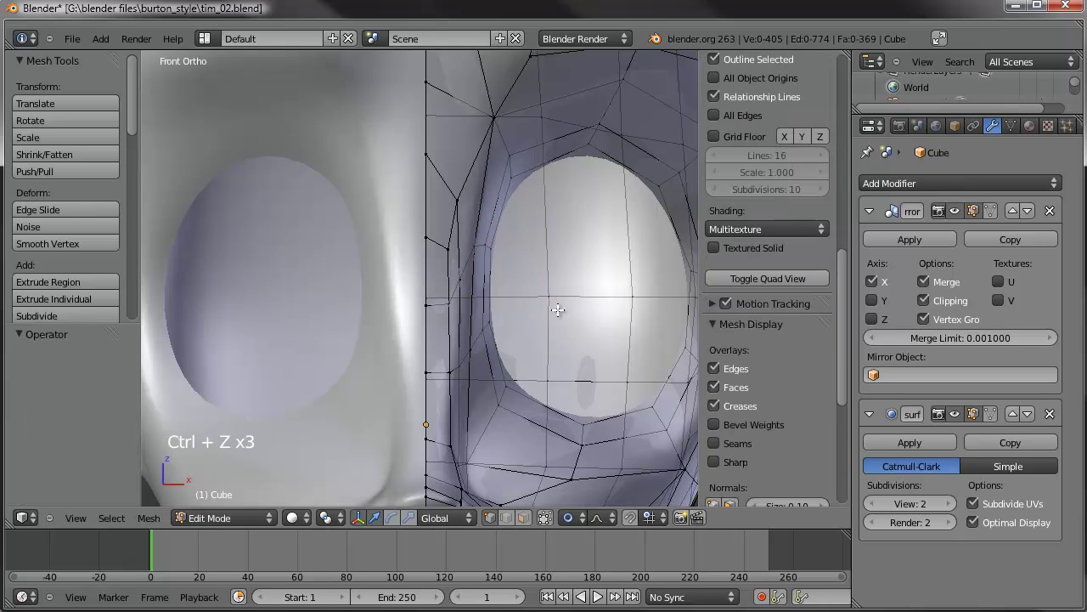
# Select four vertices on the eye opening's nose-side edge, scale them and move them about 0.024 toward the nose and 0.014 down
pyautogui.rightClick(507, 259)
pyautogui.keyDown('shift'); pyautogui.rightClick(504, 328); pyautogui.keyUp('shift')
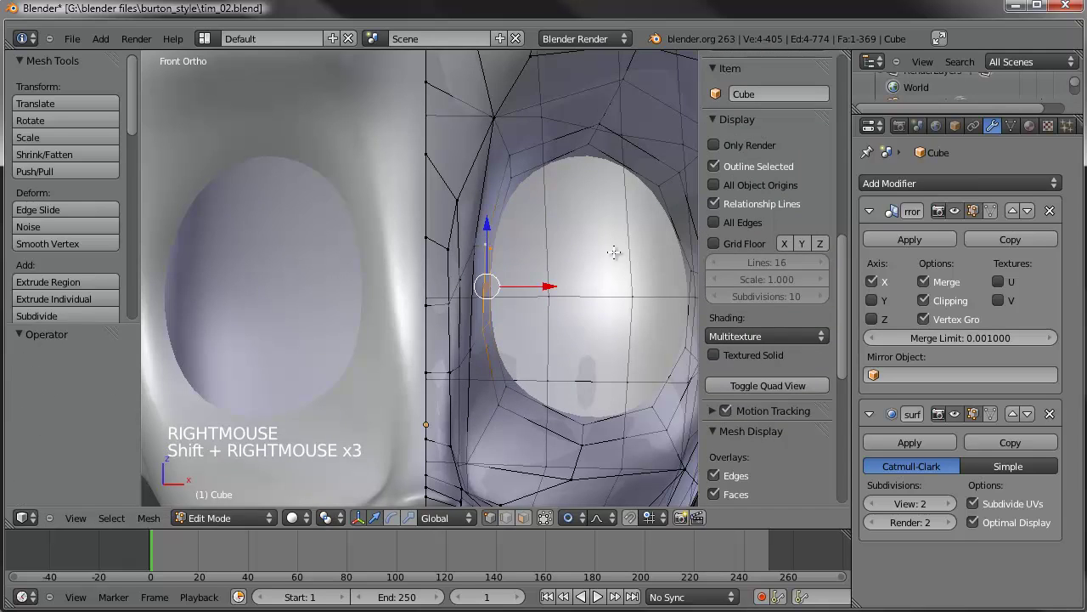
pyautogui.press('s')
pyautogui.click(559, 277)
pyautogui.press('g')
pyautogui.click(540, 279)
# Reposition single vertices beside the nose bridge and along the eye opening's nose-side edge in the front view
pyautogui.rightClick(452, 190)
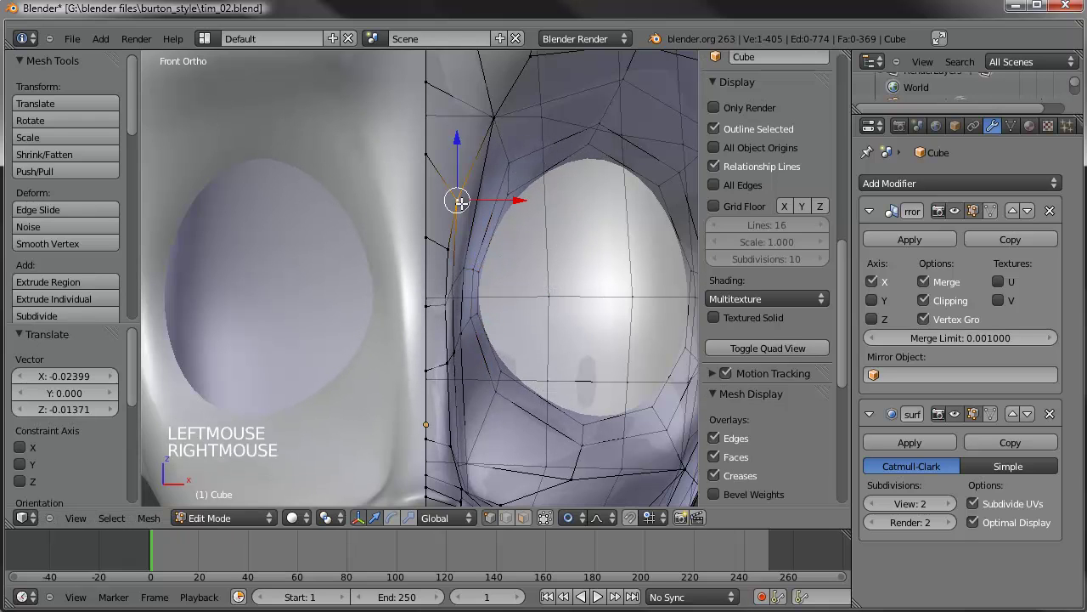
pyautogui.press('g')
pyautogui.press('g')
pyautogui.click(444, 278)
pyautogui.press('g')
pyautogui.press('g')
pyautogui.click(442, 370)
pyautogui.press('g')
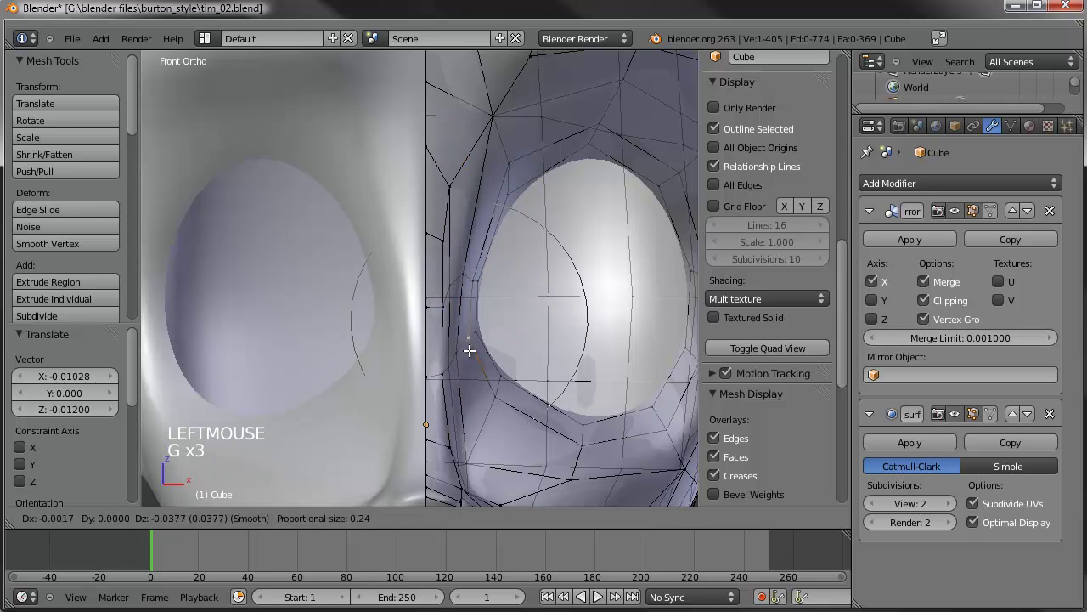
pyautogui.click(469, 351)
# Raise a vertex on the eye opening's nose-side edge by 0.024 and lower vertices at its lower inner corner by about 0.030 and 0.039
pyautogui.click(473, 259)
pyautogui.scroll(-4, 500, 189)
pyautogui.scroll(1, 501, 189)
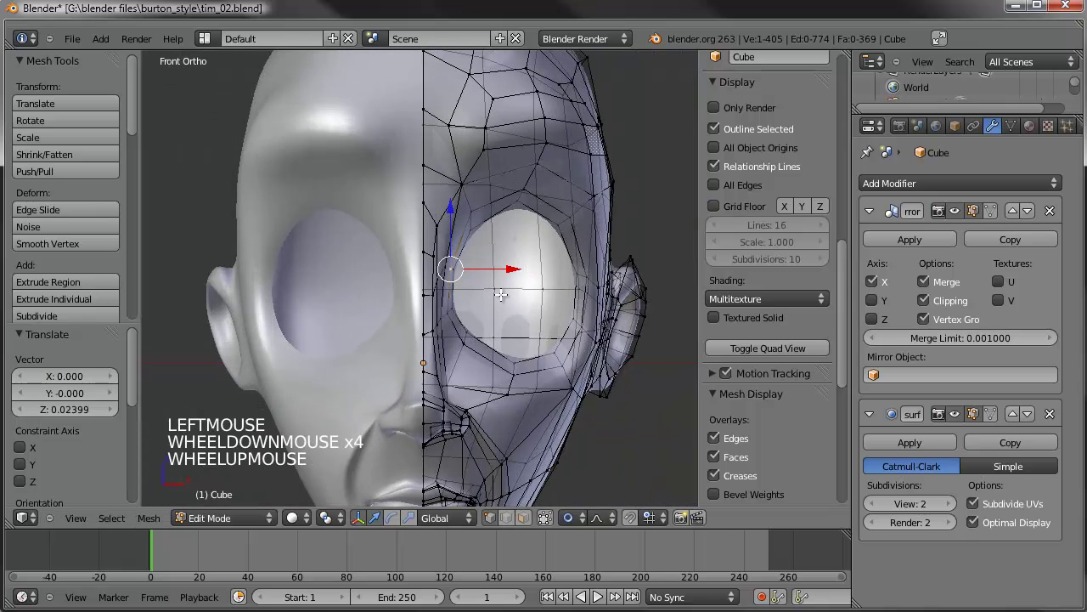
pyautogui.keyDown('shift'); pyautogui.moveTo(501, 189); pyautogui.dragTo(489, 151, button='middle'); pyautogui.keyUp('shift')
pyautogui.scroll(1, 489, 151)
pyautogui.press('g')
pyautogui.click(459, 320)
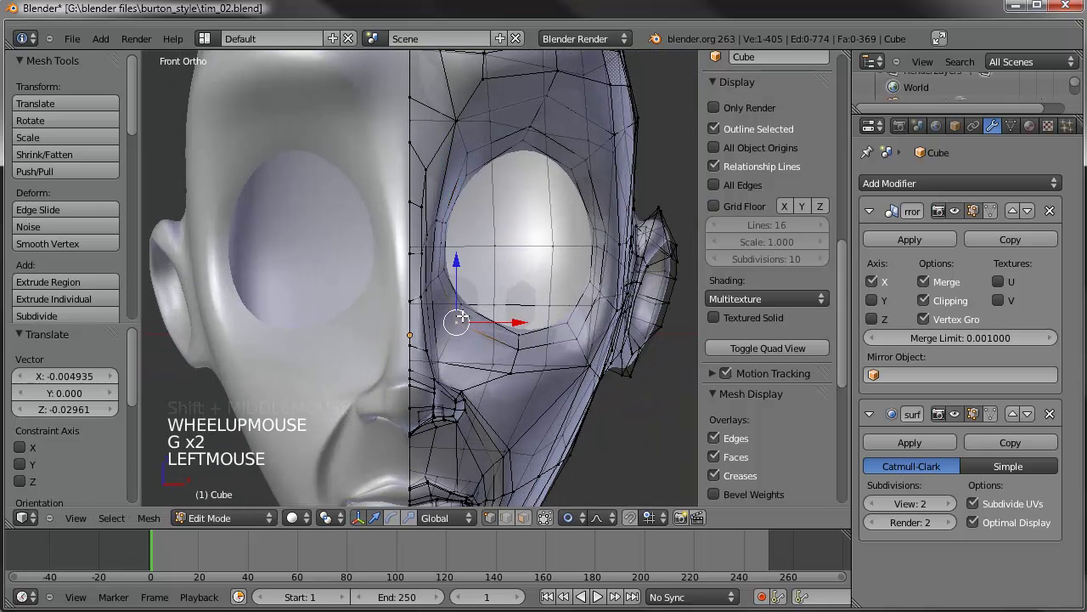
pyautogui.press('g')
pyautogui.click(457, 320)
# Select the two vertices just below the eye opening and move them slightly forward and up
pyautogui.moveTo(595, 361); pyautogui.dragTo(416, 385, button='middle')
pyautogui.rightClick(442, 362)
pyautogui.keyDown('shift'); pyautogui.rightClick(389, 361); pyautogui.keyUp('shift')
pyautogui.press('g')
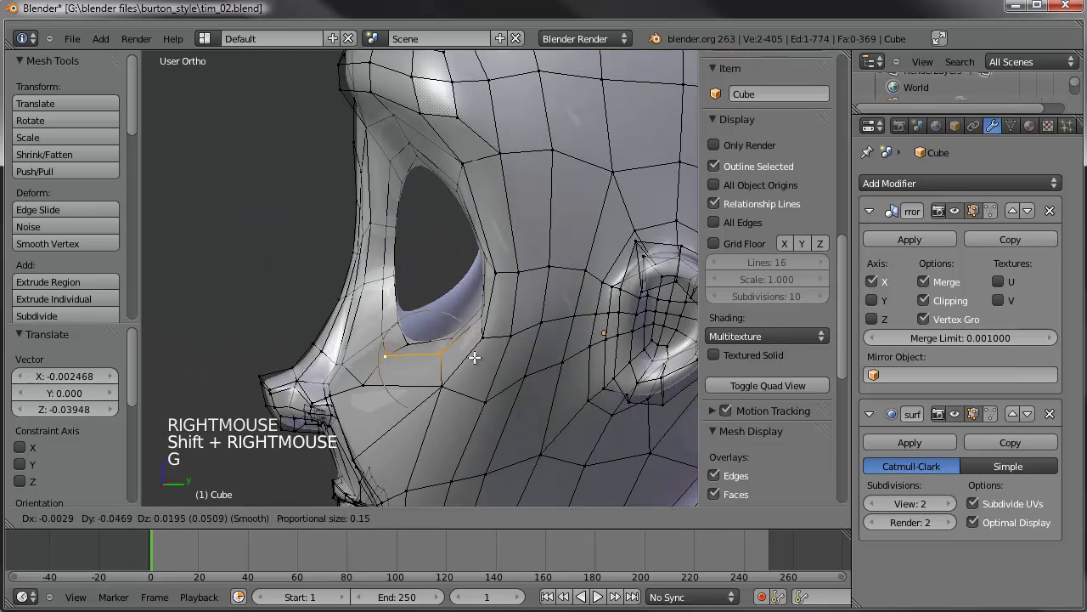
pyautogui.click(469, 362)
# Select the cheek vertex beside the nose below the eye socket and reposition it from two viewing angles
pyautogui.rightClick(365, 386)
pyautogui.moveTo(366, 387); pyautogui.dragTo(458, 353, button='middle')
pyautogui.press('g')
pyautogui.click(466, 340)
pyautogui.moveTo(614, 383); pyautogui.dragTo(529, 316, button='middle')
pyautogui.press('g')
pyautogui.click(509, 408)
# Select two neighbouring cheek vertices below the eye socket and move them outward about 0.025 along X
pyautogui.rightClick(417, 382)
pyautogui.keyDown('shift'); pyautogui.rightClick(417, 381); pyautogui.keyUp('shift')
pyautogui.press('g')
pyautogui.click(639, 348)
# Reposition the vertices at the upper outer end of the brow ridge to soften its shape
pyautogui.scroll(-3, 588, 331)
pyautogui.scroll(2, 544, 255)
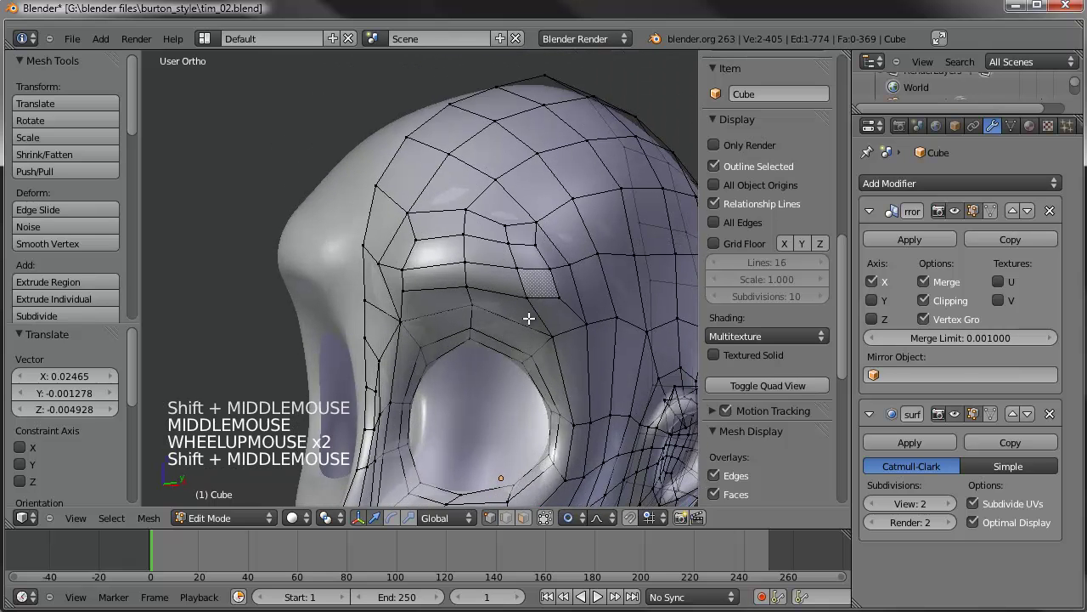
pyautogui.press('g')
pyautogui.press('g')
pyautogui.click(506, 211)
pyautogui.rightClick(534, 223)
pyautogui.press('g')
pyautogui.press('g')
pyautogui.click(538, 213)
pyautogui.moveTo(539, 213)
pyautogui.mouseDown(button='middle')
pyautogui.moveTo(476, 243)
pyautogui.moveTo(519, 260)
pyautogui.moveTo(379, 333)
pyautogui.moveTo(525, 330)
pyautogui.moveTo(309, 314)
pyautogui.moveTo(475, 315)
pyautogui.moveTo(284, 314)
pyautogui.moveTo(380, 293)
pyautogui.mouseUp(button='middle')
pyautogui.press('g')
pyautogui.click(519, 259)
# Leave mesh editing and save over the existing file tim_02.blend
pyautogui.scroll(-4, 519, 260)
pyautogui.press('Tab')
pyautogui.hotkey('ctrl', 's')
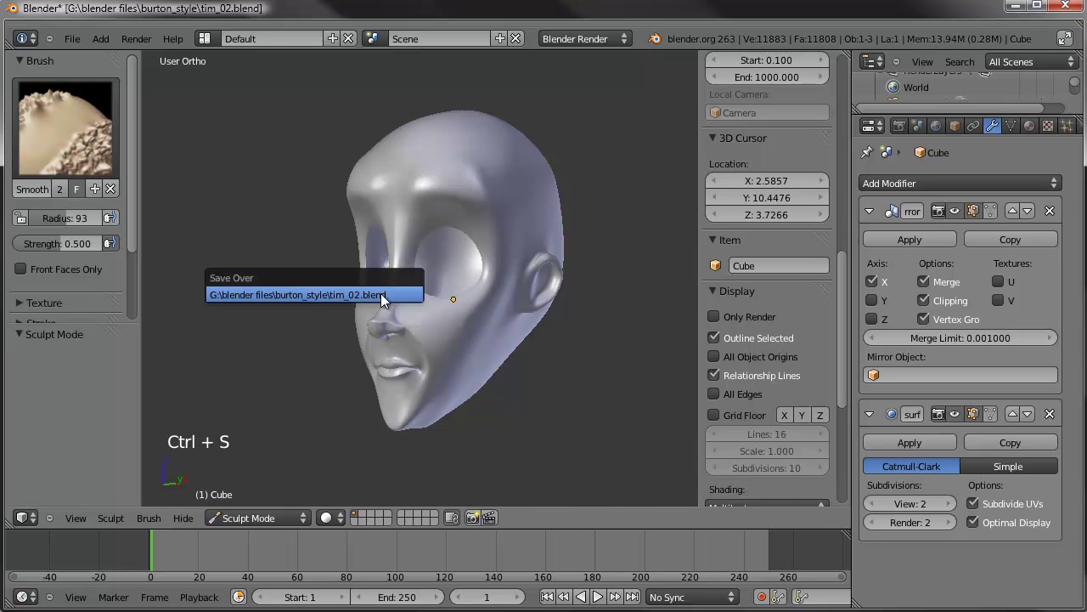
pyautogui.click(380, 293)
# Return to mesh editing in the right side view with face selection, framing the underside of the head
pyautogui.keyDown('shift'); pyautogui.moveTo(476, 346); pyautogui.dragTo(472, 303, button='middle'); pyautogui.keyUp('shift')
pyautogui.moveTo(473, 303)
pyautogui.mouseDown(button='middle')
pyautogui.moveTo(410, 300)
pyautogui.moveTo(414, 288)
pyautogui.mouseUp(button='middle')
pyautogui.press('KP_3')
pyautogui.press('Tab')
pyautogui.scroll(2, 521, 292)
pyautogui.keyDown('shift'); pyautogui.moveTo(521, 291); pyautogui.dragTo(457, 279, button='middle'); pyautogui.keyUp('shift')
pyautogui.scroll(1, 475, 255)
pyautogui.click(524, 518)
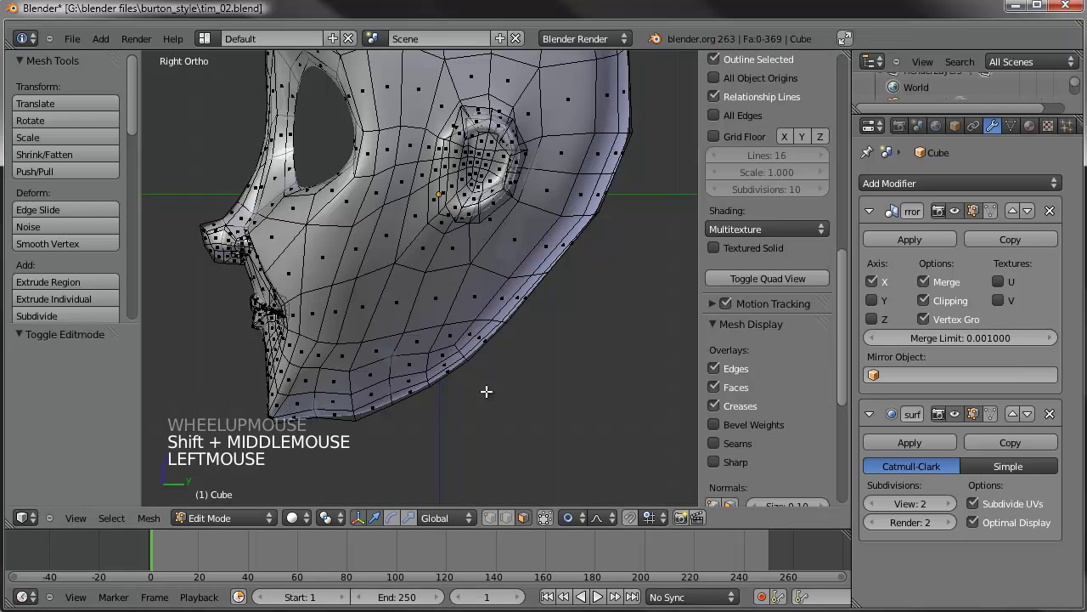
pyautogui.keyDown('shift'); pyautogui.moveTo(485, 388); pyautogui.dragTo(481, 348, button='middle'); pyautogui.keyUp('shift')
pyautogui.press('a')
pyautogui.press('a')
pyautogui.press('c')
pyautogui.moveTo(495, 314)
pyautogui.mouseDown()
pyautogui.moveTo(502, 286)
pyautogui.moveTo(474, 255)
pyautogui.moveTo(432, 283)
pyautogui.moveTo(383, 348)
pyautogui.moveTo(465, 310)
pyautogui.mouseUp()
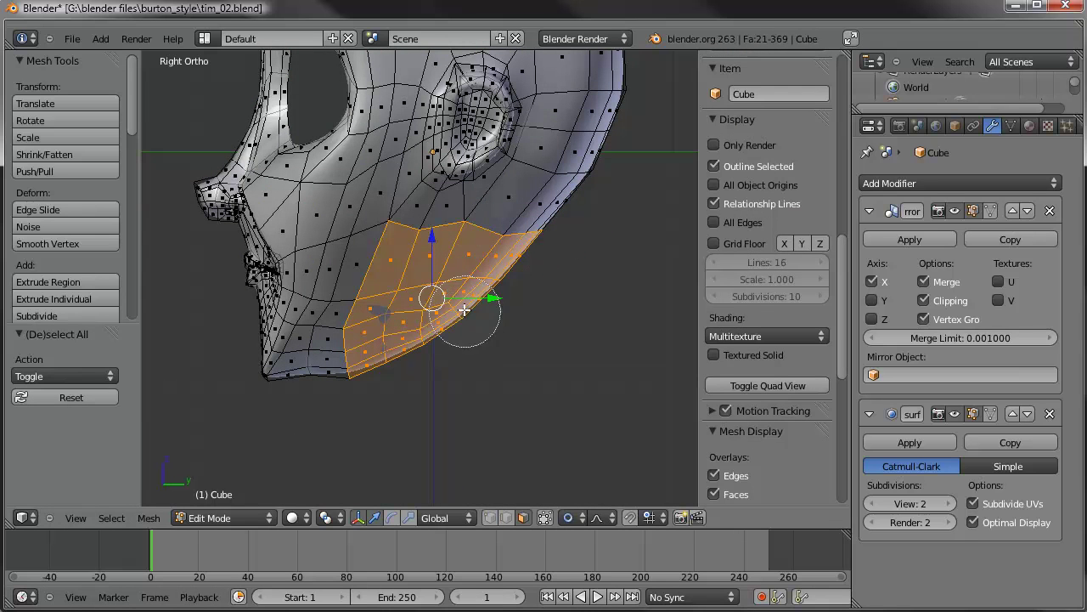
pyautogui.press('a')
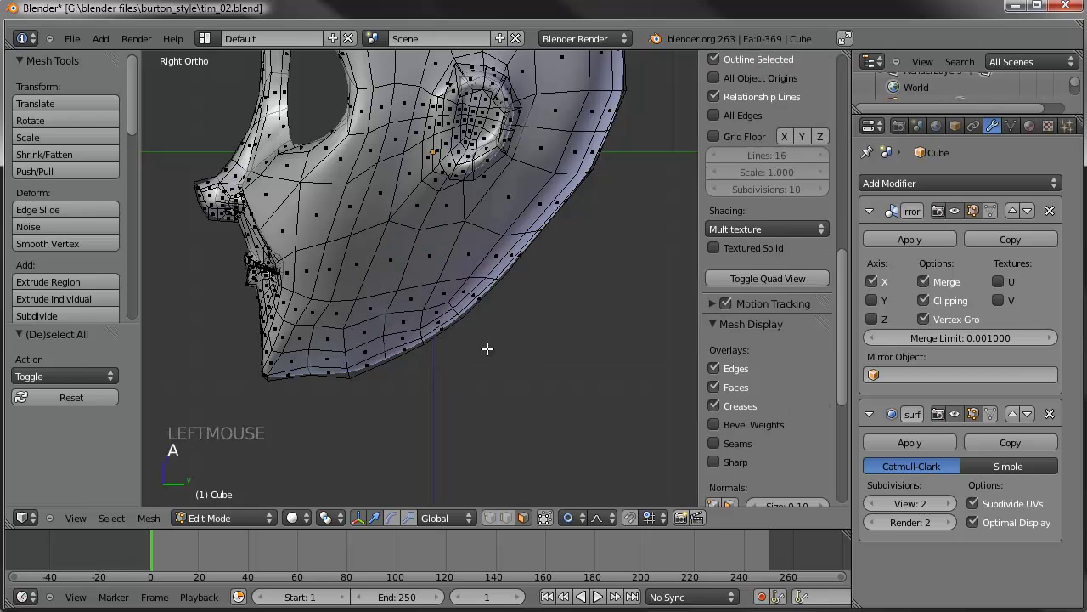
# Circle-select eleven faces under the rear of the jaw and extrude them down to start the neck
pyautogui.moveTo(462, 318); pyautogui.dragTo(424, 334)
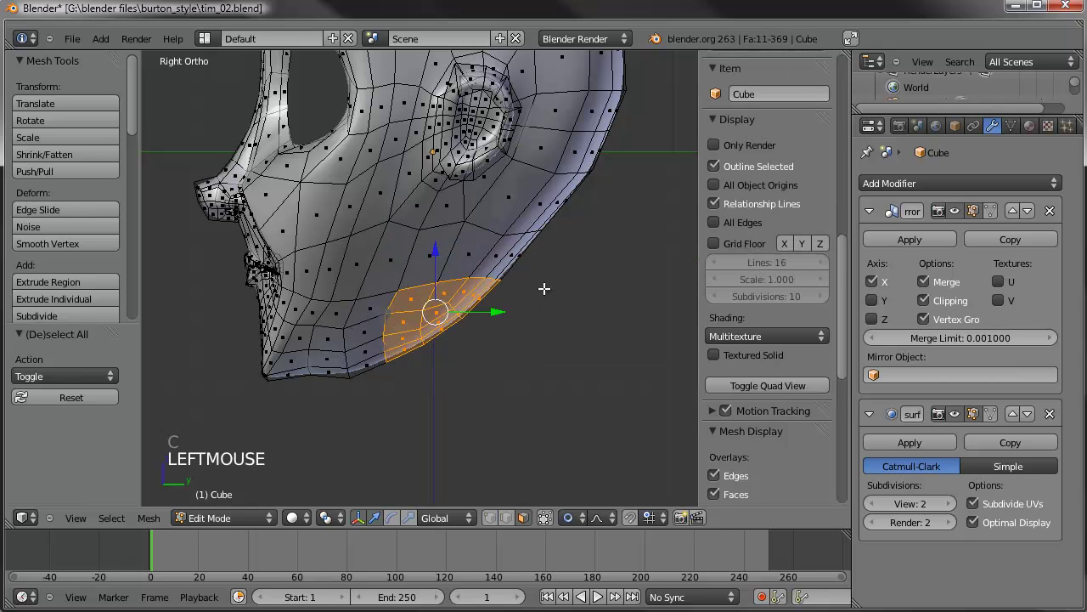
pyautogui.press('e')
pyautogui.press('e')
pyautogui.click(558, 340)
pyautogui.press('KP_1')
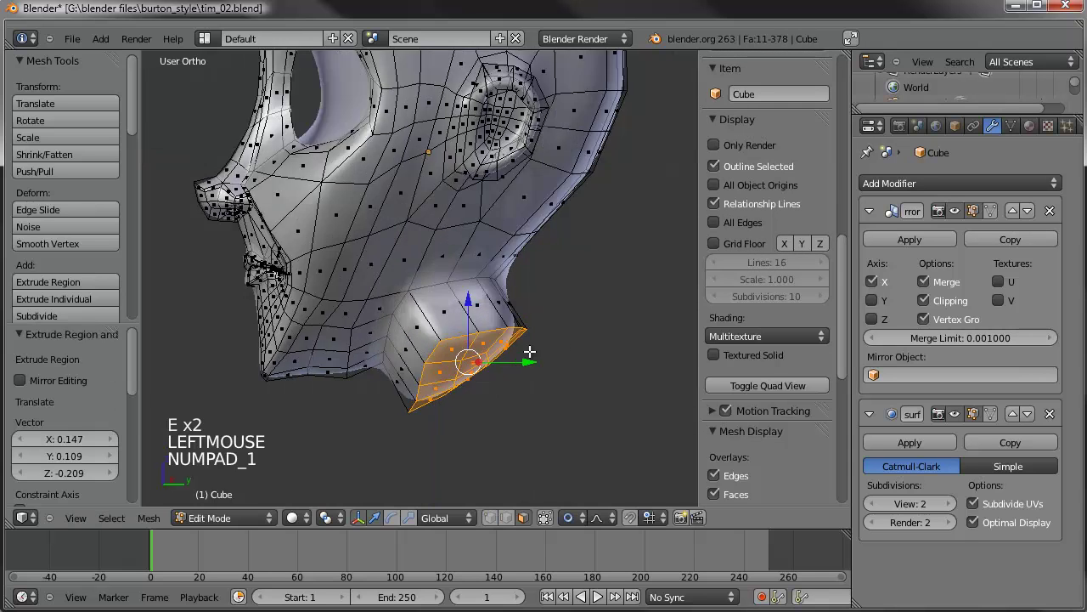
# Flatten the extruded neck faces along Z by 0.843 and 0.927, shifting them toward the head's centre line
pyautogui.press('g')
pyautogui.press('s')
pyautogui.press('s')
pyautogui.click(582, 329)
pyautogui.press('g')
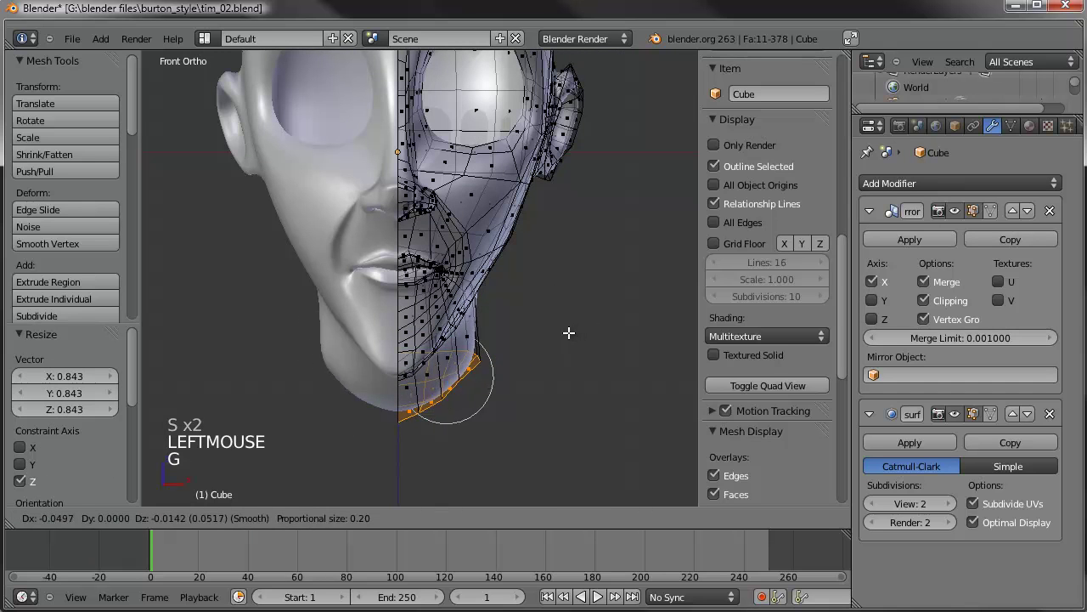
pyautogui.click(565, 321)
pyautogui.press('s')
pyautogui.press('s')
pyautogui.click(573, 364)
# Lengthen the neck in the side view by moving its end faces down 0.025 and a further 0.313
pyautogui.moveTo(572, 363); pyautogui.dragTo(481, 292, button='middle')
pyautogui.press('KP_1')
pyautogui.press('KP_3')
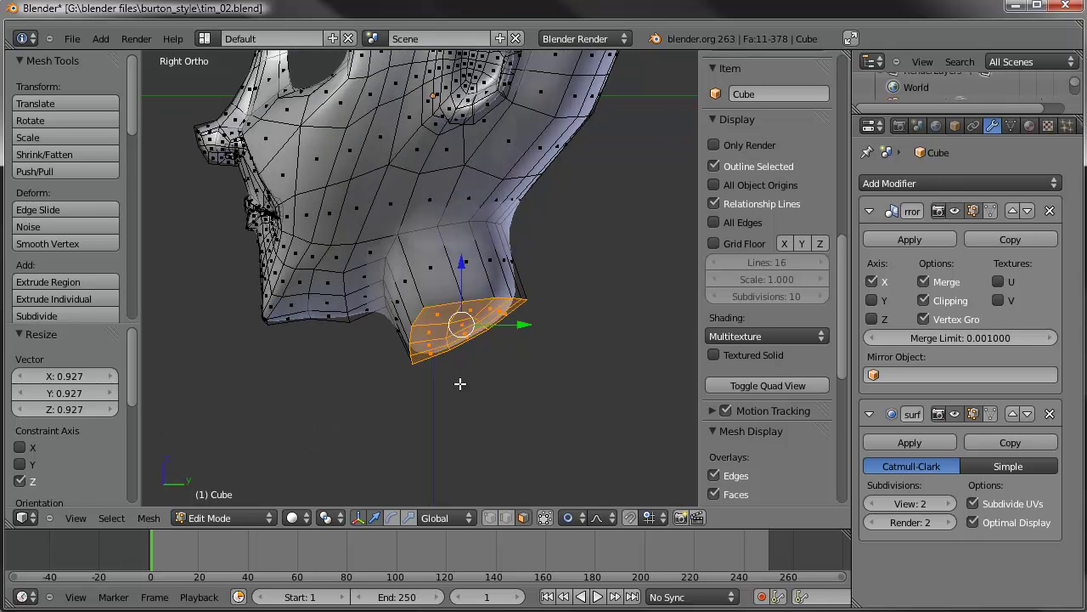
pyautogui.press('g')
pyautogui.click(521, 364)
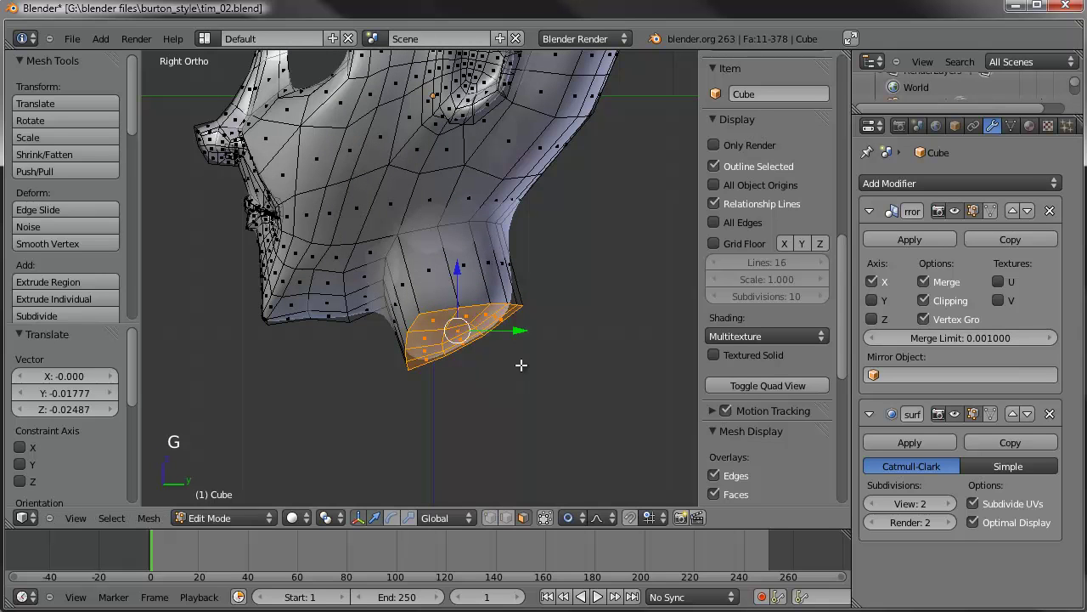
pyautogui.press('g')
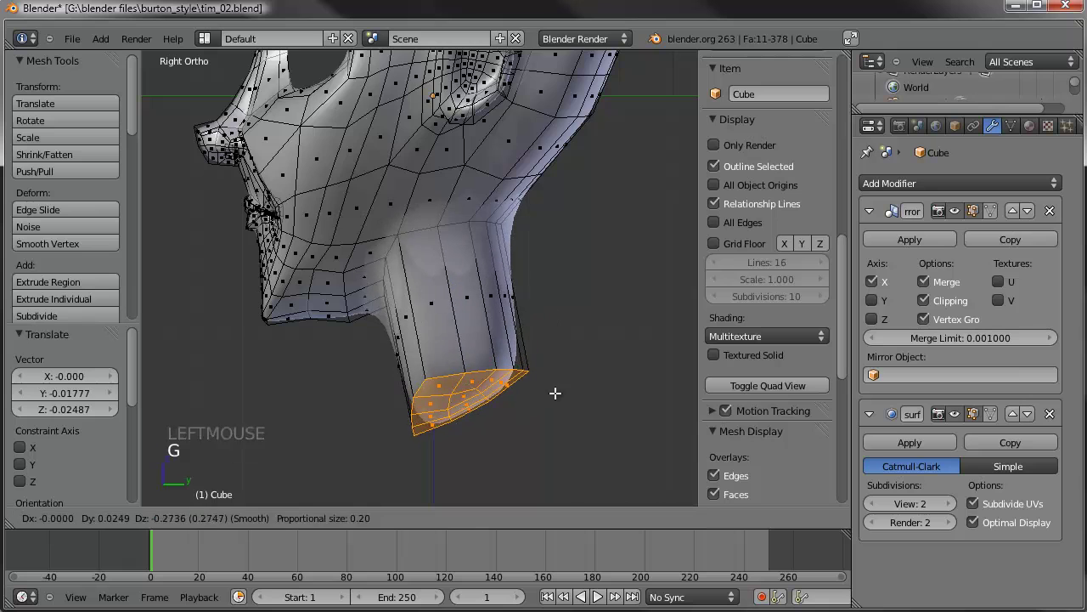
pyautogui.click(554, 387)
# Scale the neck's end faces to 0.872, flatten them along Z to about 0.90 and raise them 0.072
pyautogui.scroll(-3, 544, 379)
pyautogui.scroll(2, 486, 329)
pyautogui.moveTo(486, 329)
pyautogui.mouseDown(button='middle')
pyautogui.moveTo(617, 315)
pyautogui.moveTo(576, 303)
pyautogui.moveTo(614, 315)
pyautogui.moveTo(495, 316)
pyautogui.mouseUp(button='middle')
pyautogui.press('KP_1')
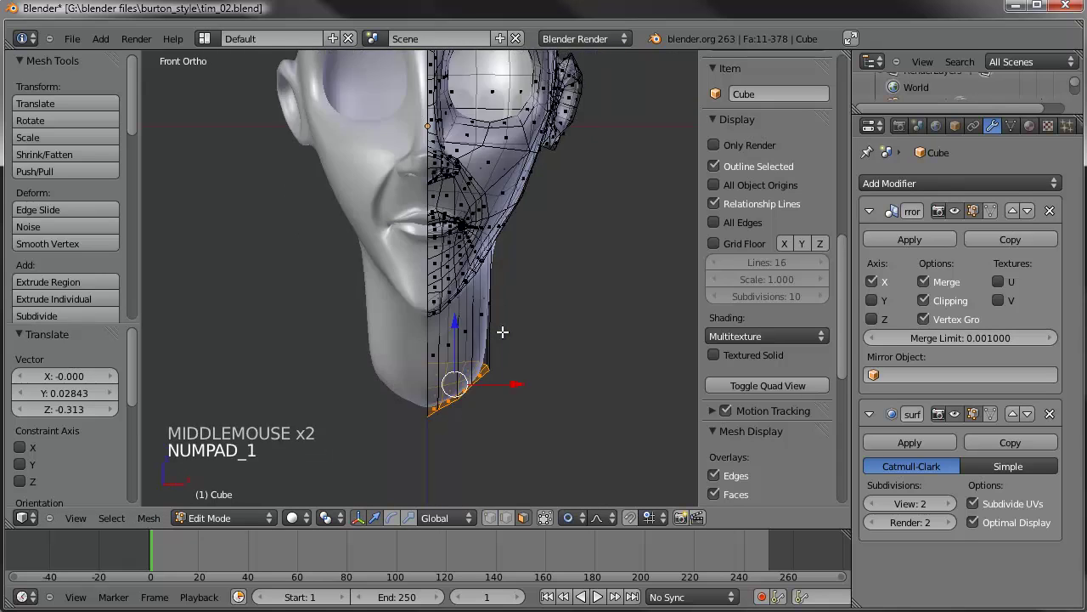
pyautogui.press('s')
pyautogui.click(497, 342)
pyautogui.press('s')
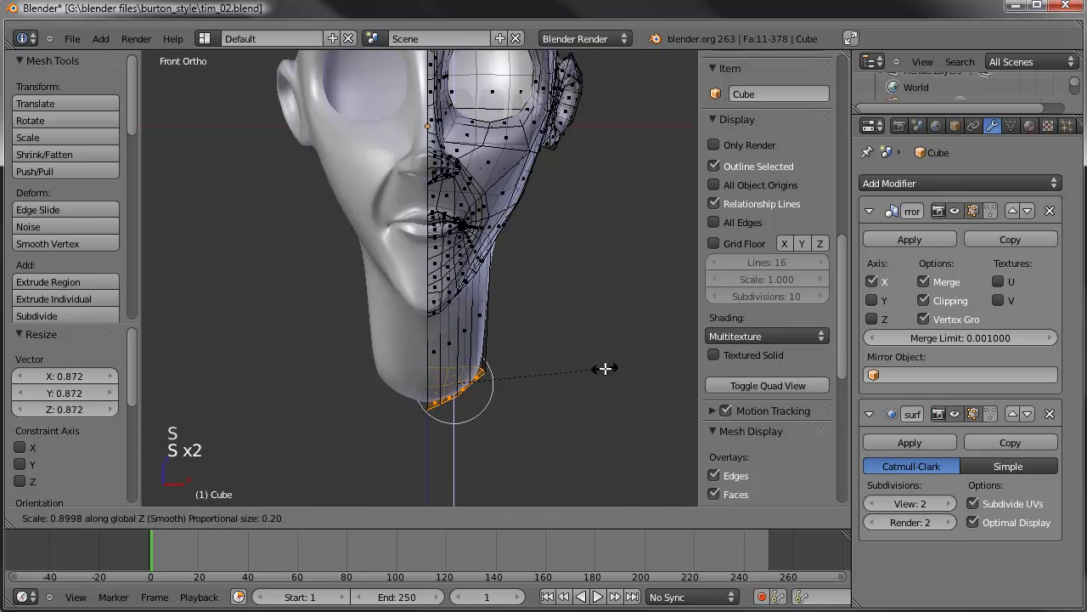
pyautogui.click(605, 368)
pyautogui.press('g')
# Extrude the neck's end faces again, scale them 1.708 along X and move them 0.196 outward to flare the base
pyautogui.press('e')
pyautogui.press('e')
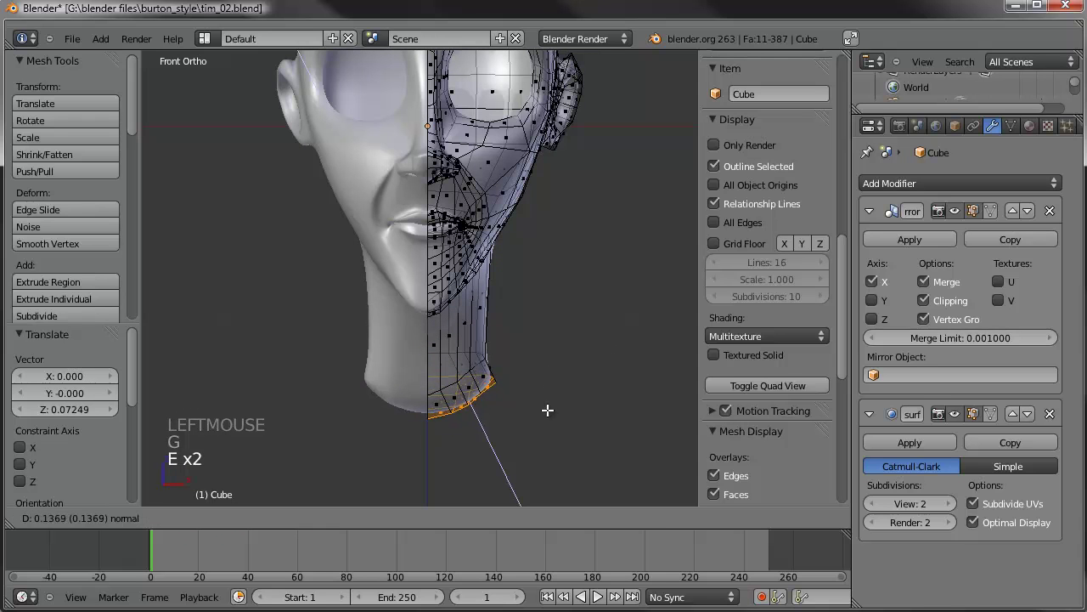
pyautogui.click(547, 421)
pyautogui.press('s')
pyautogui.click(610, 408)
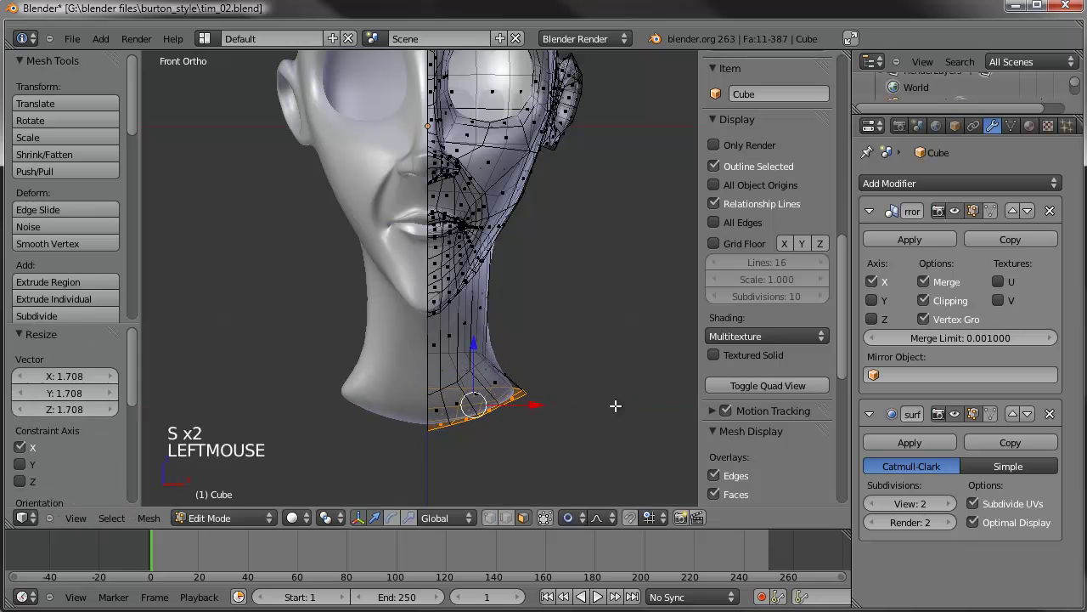
pyautogui.press('g')
pyautogui.click(652, 404)
# Widen the neck base along Y in the side view, then rotate and move it into a forward-sloping angle
pyautogui.moveTo(650, 396); pyautogui.dragTo(486, 395, button='middle')
pyautogui.press('KP_3')
pyautogui.press('s')
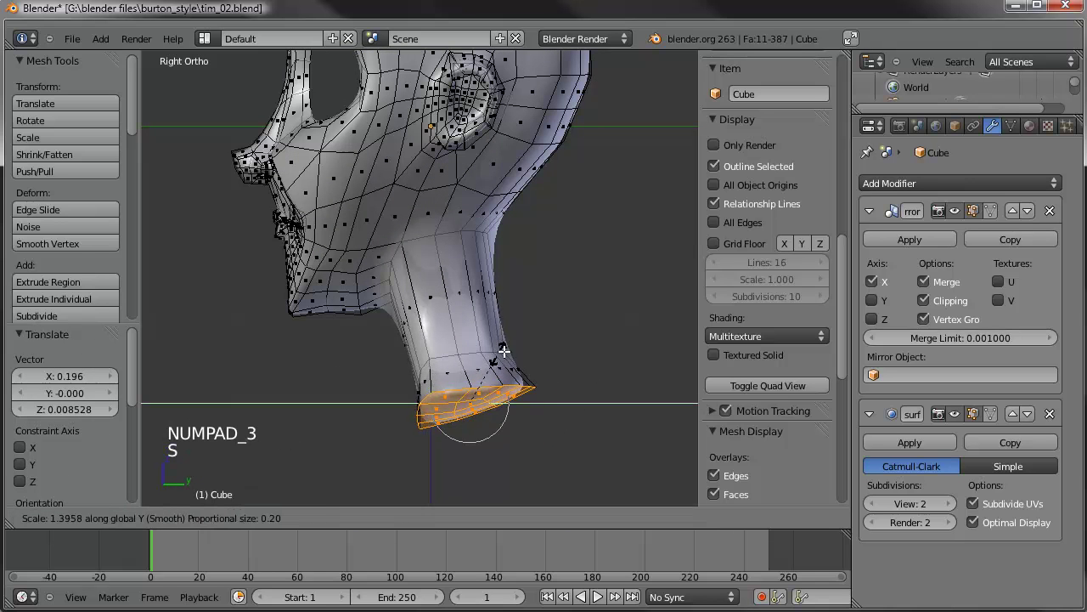
pyautogui.click(534, 341)
pyautogui.press('r')
pyautogui.click(617, 291)
pyautogui.press('g')
pyautogui.click(593, 297)
pyautogui.press('r')
pyautogui.click(509, 308)
# Add two edge loops around the neck and shrink the ring between them inward by about 0.06
pyautogui.hotkey('ctrl', 'r')
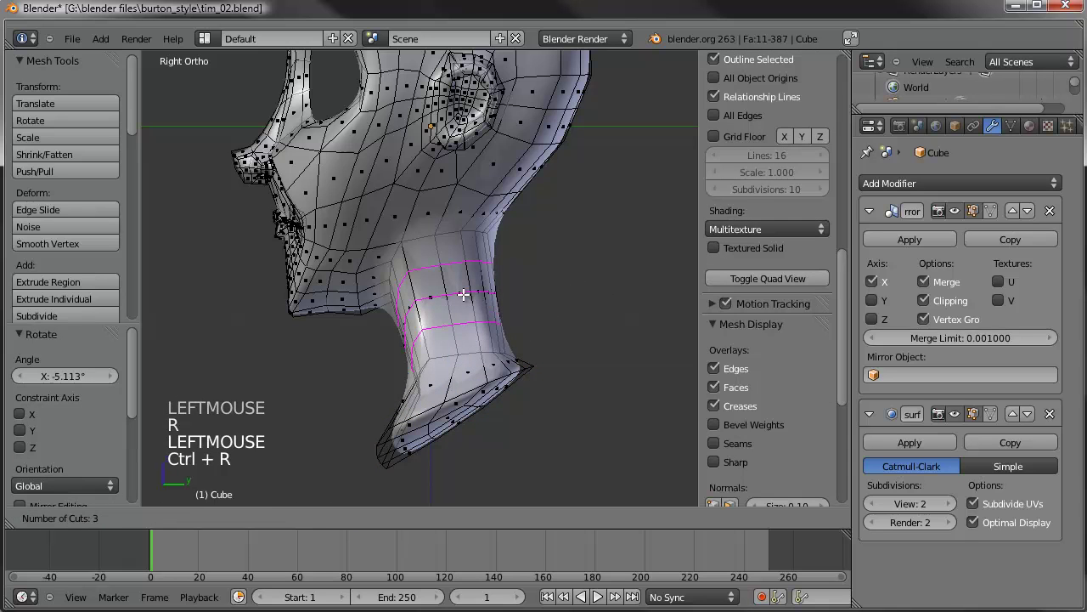
pyautogui.click(463, 293)
pyautogui.rightClick(480, 291)
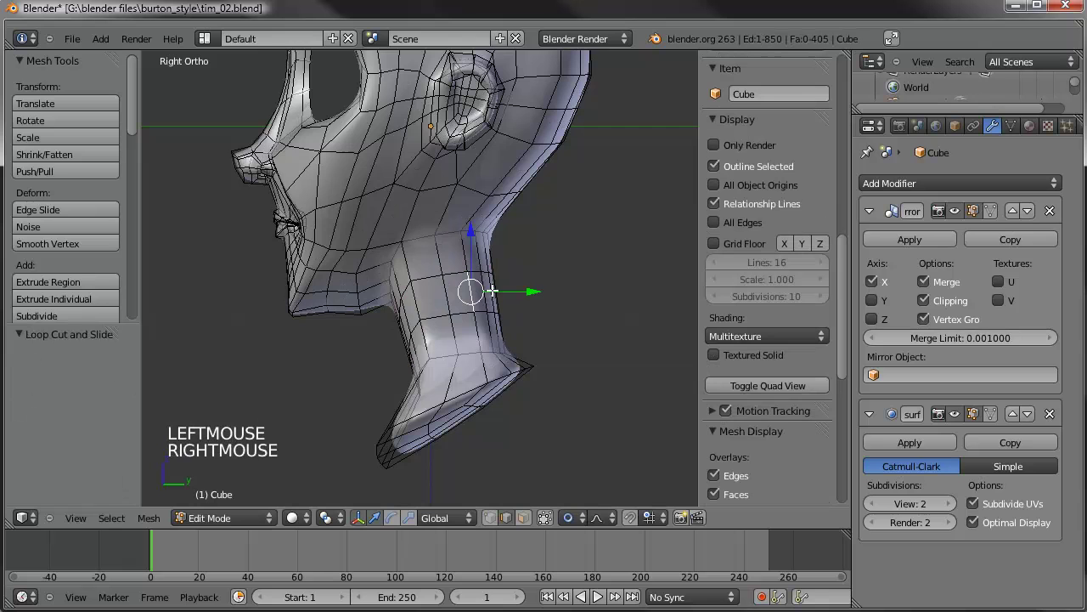
pyautogui.hotkey('ctrl', 'z')
pyautogui.scroll(3, 476, 280)
pyautogui.moveTo(475, 280); pyautogui.dragTo(567, 228, button='middle')
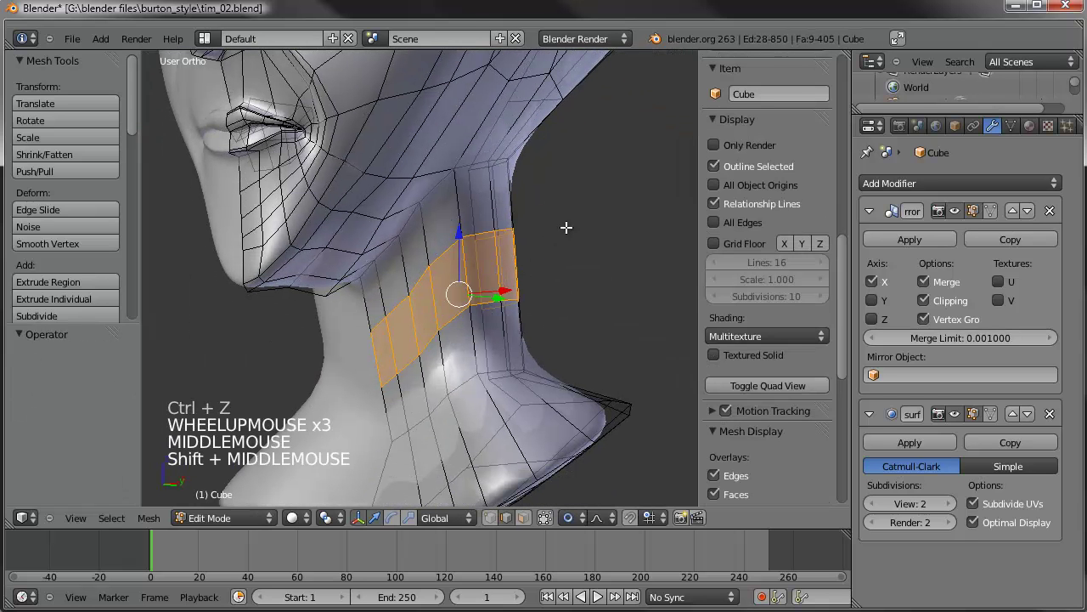
pyautogui.hotkey('alt', 's')
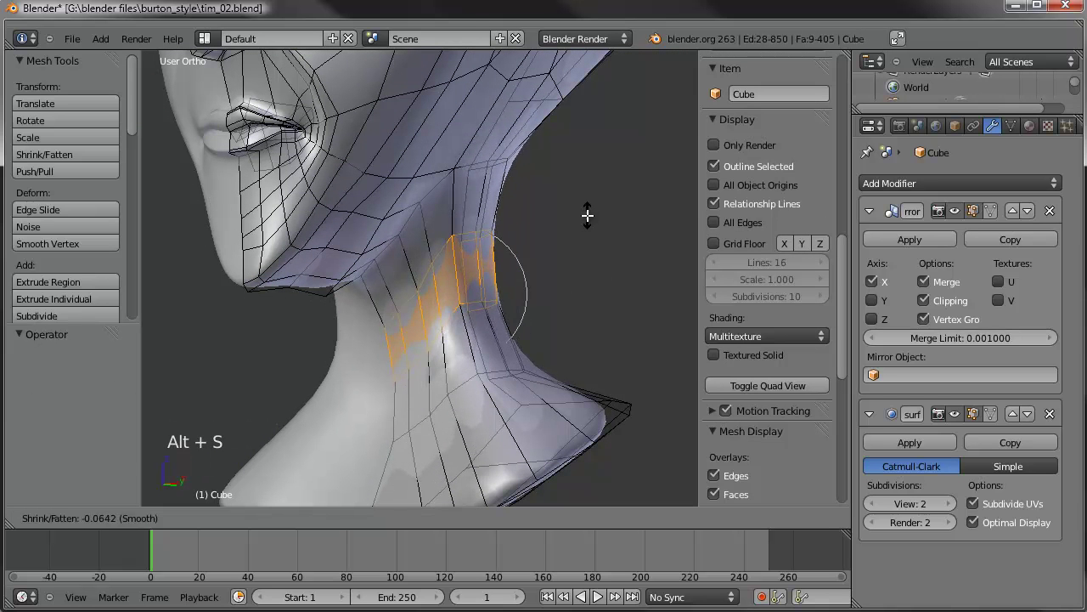
pyautogui.click(578, 216)
# Switch to vertex selection and smooth the selected neck vertices with five iterations
pyautogui.moveTo(581, 278); pyautogui.dragTo(444, 397, button='middle')
pyautogui.moveTo(483, 284); pyautogui.dragTo(380, 245, button='middle')
pyautogui.hotkey('ctrl', 'z')
pyautogui.click(490, 519)
pyautogui.moveTo(525, 310); pyautogui.dragTo(554, 329, button='middle')
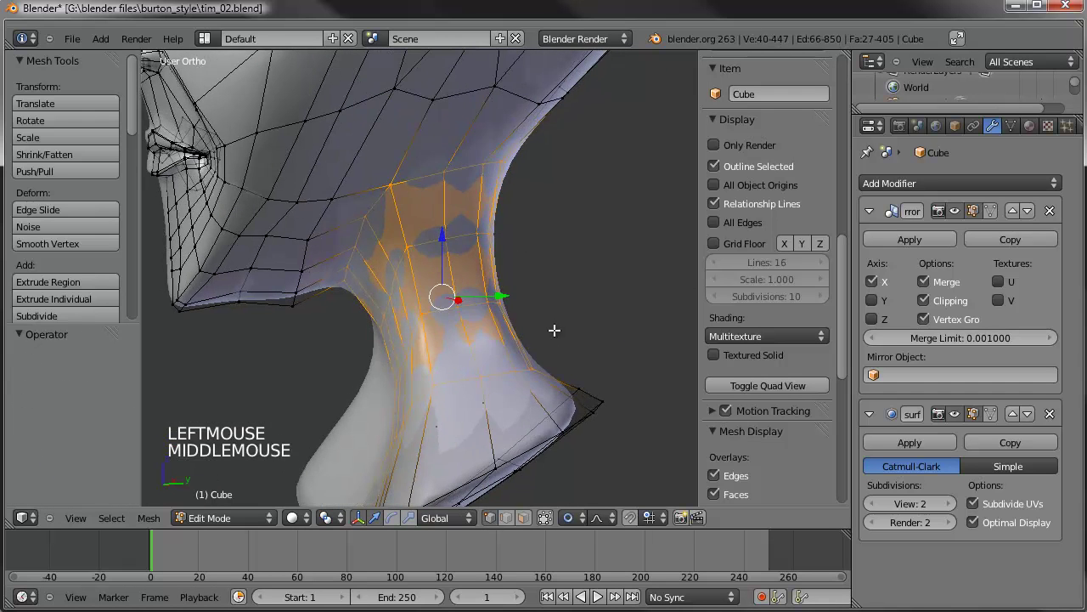
pyautogui.press('w')
pyautogui.click(553, 330)
pyautogui.click(112, 375)
pyautogui.click(112, 375)
pyautogui.click(112, 374)
pyautogui.click(112, 375)
# Raise two vertices under the jaw by 0.109, then move the jaw vertex above them 0.051 back and 0.025 up
pyautogui.moveTo(357, 289); pyautogui.dragTo(408, 331, button='middle')
pyautogui.scroll(2, 407, 331)
pyautogui.rightClick(441, 341)
pyautogui.keyDown('shift'); pyautogui.rightClick(443, 344); pyautogui.keyUp('shift')
pyautogui.press('g')
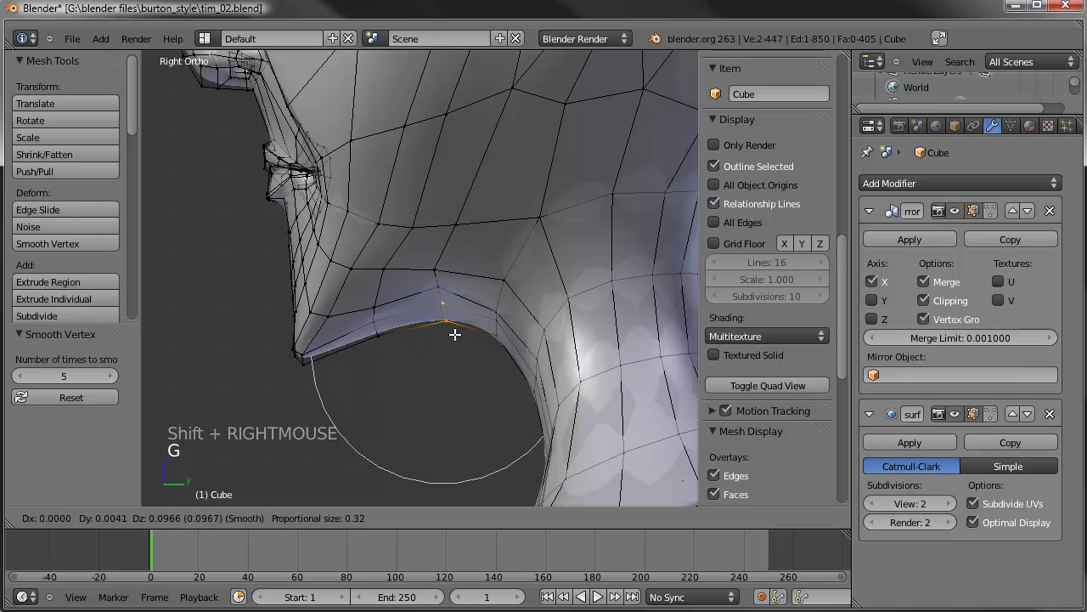
pyautogui.click(455, 328)
pyautogui.rightClick(445, 260)
pyautogui.press('g')
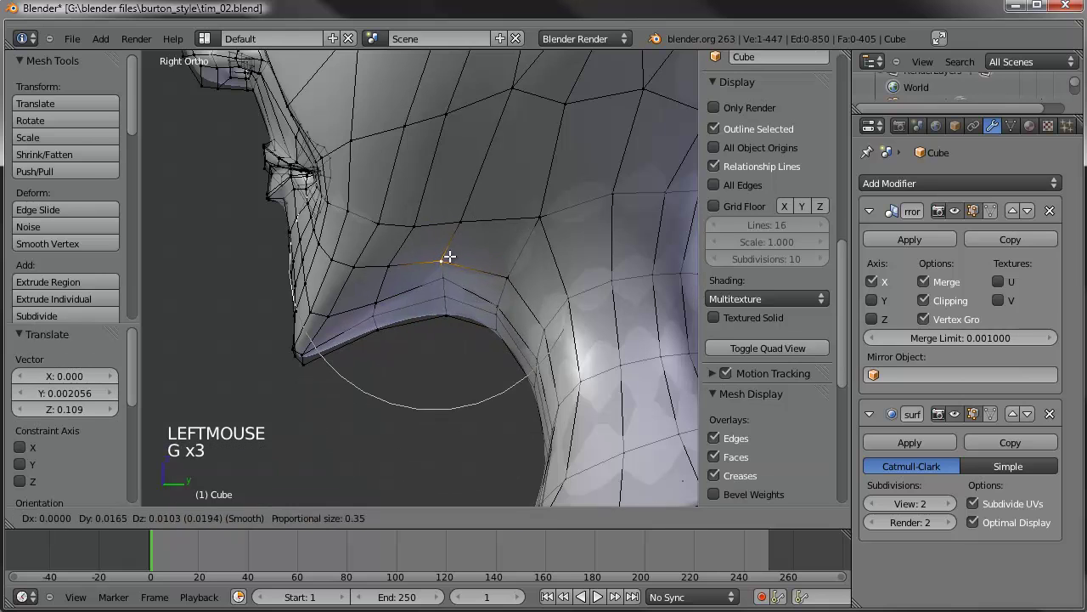
pyautogui.click(462, 252)
# Select the edge loop around the lower neck, shrink it by 0.059 and move it 0.087 inward along X
pyautogui.scroll(-2, 463, 253)
pyautogui.keyDown('shift'); pyautogui.moveTo(463, 252); pyautogui.dragTo(486, 236, button='middle'); pyautogui.keyUp('shift')
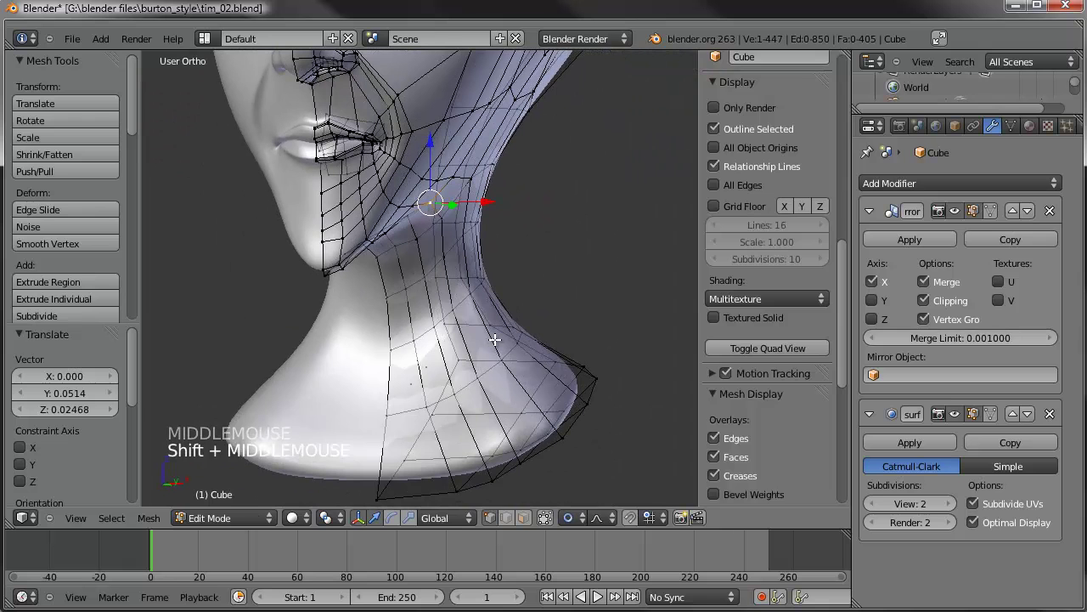
pyautogui.keyDown('alt'); pyautogui.rightClick(492, 370); pyautogui.keyUp('alt')
pyautogui.press('s')
pyautogui.rightClick(583, 275)
pyautogui.hotkey('alt', 's')
pyautogui.click(590, 268)
pyautogui.press('g')
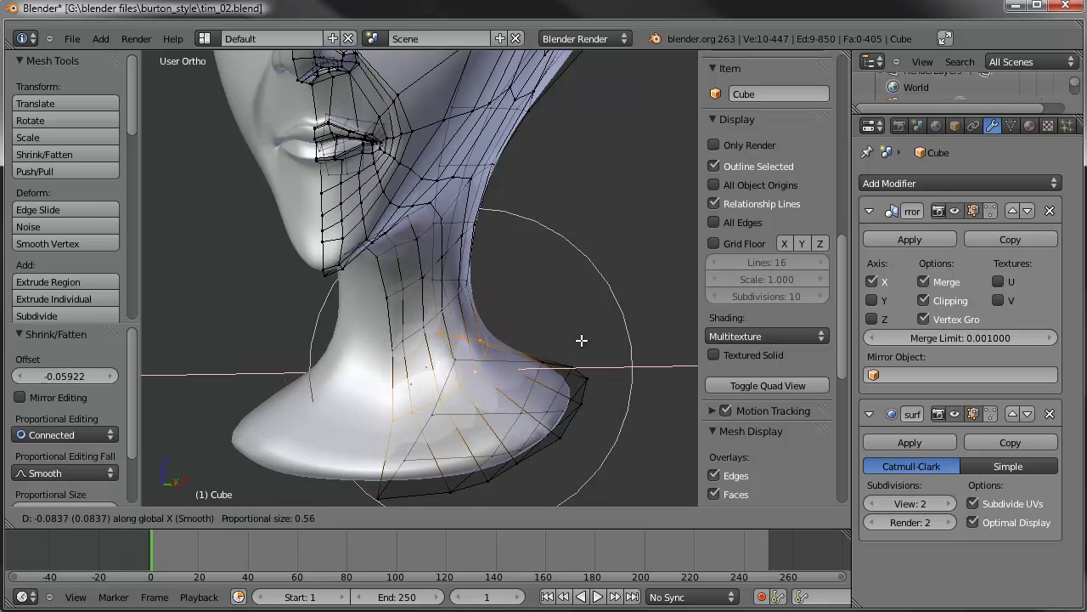
pyautogui.click(580, 340)
# Select the two stray vertices on the side of the lower neck and delete them
pyautogui.moveTo(581, 340); pyautogui.dragTo(444, 383, button='middle')
pyautogui.scroll(3, 443, 383)
pyautogui.rightClick(409, 460)
pyautogui.keyDown('shift'); pyautogui.rightClick(481, 413); pyautogui.keyUp('shift')
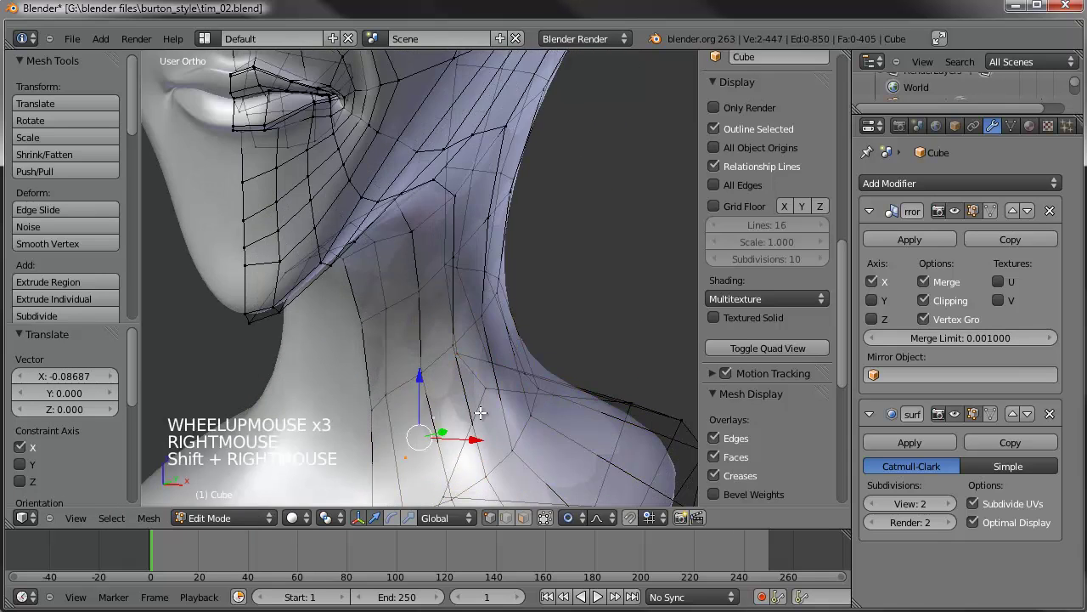
pyautogui.press('Delete')
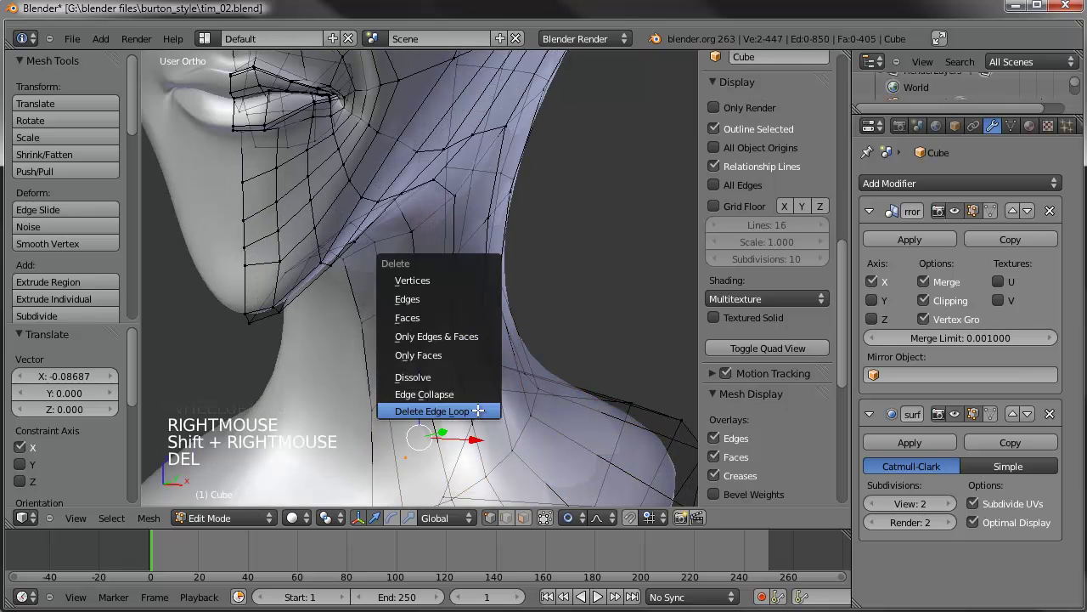
pyautogui.click(438, 280)
pyautogui.scroll(-4, 416, 379)
pyautogui.scroll(-3, 416, 379)
pyautogui.moveTo(417, 380)
pyautogui.mouseDown(button='middle')
pyautogui.moveTo(485, 377)
pyautogui.moveTo(506, 355)
pyautogui.moveTo(462, 403)
pyautogui.moveTo(398, 348)
pyautogui.moveTo(326, 346)
pyautogui.moveTo(558, 332)
pyautogui.moveTo(292, 336)
pyautogui.moveTo(406, 381)
pyautogui.mouseUp(button='middle')
pyautogui.press('Tab')
# In side view, circle-select the brow ridge vertices and move them slightly down with proportional editing
pyautogui.scroll(-2, 506, 355)
pyautogui.press('KP_3')
pyautogui.scroll(2, 297, 318)
pyautogui.scroll(3, 406, 380)
pyautogui.press('Tab')
pyautogui.press('a')
pyautogui.press('a')
pyautogui.press('a')
pyautogui.press('c')
pyautogui.click(451, 213)
pyautogui.press('g')
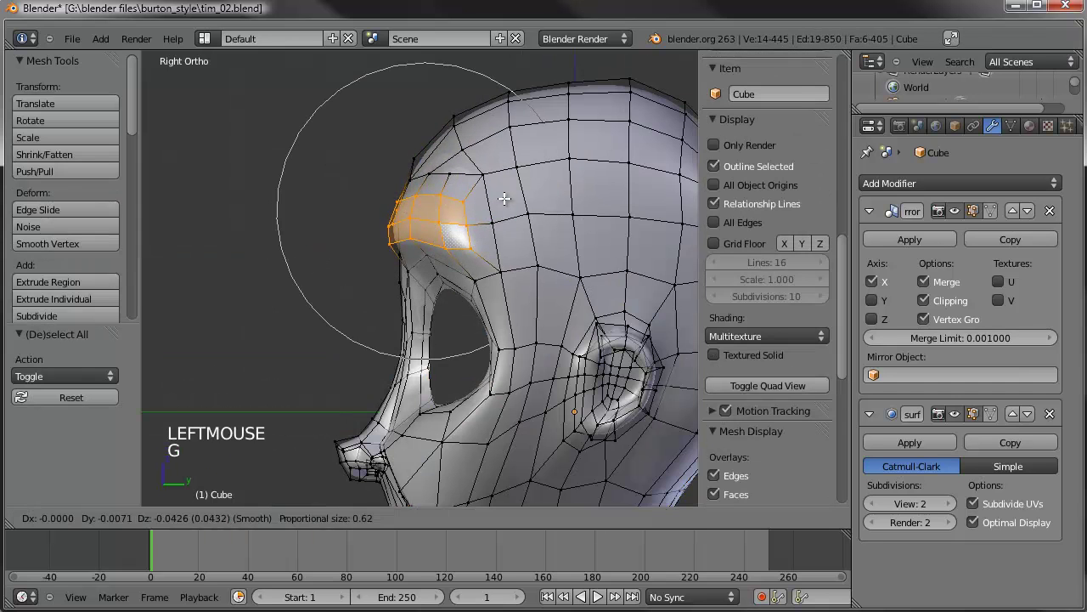
pyautogui.click(507, 211)
pyautogui.scroll(-3, 507, 212)
pyautogui.press('Tab')
# In front view, move two lower eye socket rim vertices about 0.015 inward and 0.037 down
pyautogui.moveTo(442, 374); pyautogui.dragTo(538, 382, button='middle')
pyautogui.moveTo(452, 398)
pyautogui.keyDown('shift'); pyautogui.mouseDown(button='middle')
pyautogui.moveTo(501, 352)
pyautogui.moveTo(498, 322)
pyautogui.mouseUp(button='middle'); pyautogui.keyUp('shift')
pyautogui.press('KP_1')
pyautogui.scroll(2, 501, 353)
pyautogui.keyDown('shift'); pyautogui.scroll(-1, 498, 322); pyautogui.keyUp('shift')
pyautogui.scroll(1, 498, 322)
pyautogui.scroll(2, 499, 323)
pyautogui.press('Tab')
pyautogui.rightClick(514, 253)
pyautogui.keyDown('shift'); pyautogui.rightClick(484, 259); pyautogui.keyUp('shift')
pyautogui.press('g')
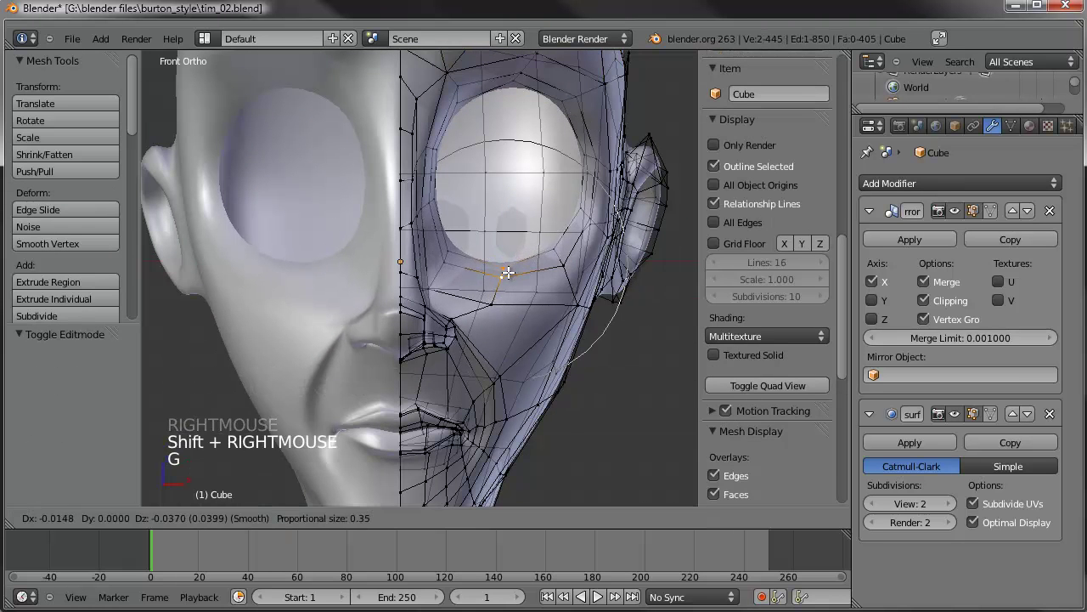
pyautogui.click(507, 273)
# Nudge the socket's lower outer vertex down and move its upper inner vertex 0.010 inward and 0.035 up
pyautogui.rightClick(564, 265)
pyautogui.press('g')
pyautogui.click(565, 270)
pyautogui.keyDown('shift'); pyautogui.moveTo(529, 200); pyautogui.dragTo(539, 317, button='middle'); pyautogui.keyUp('shift')
pyautogui.rightClick(473, 231)
pyautogui.press('g')
pyautogui.click(467, 214)
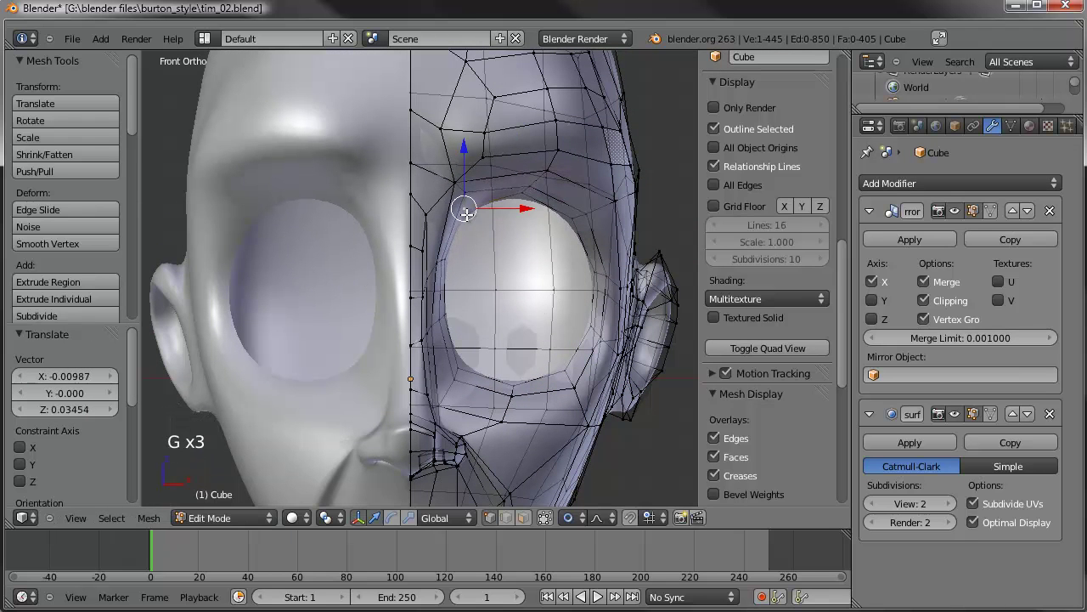
# Move the vertex on the outer side of the eye socket 0.017 outward and 0.012 down, and clear the selection
pyautogui.press('g')
pyautogui.press('g')
pyautogui.click(590, 274)
pyautogui.scroll(-3, 585, 277)
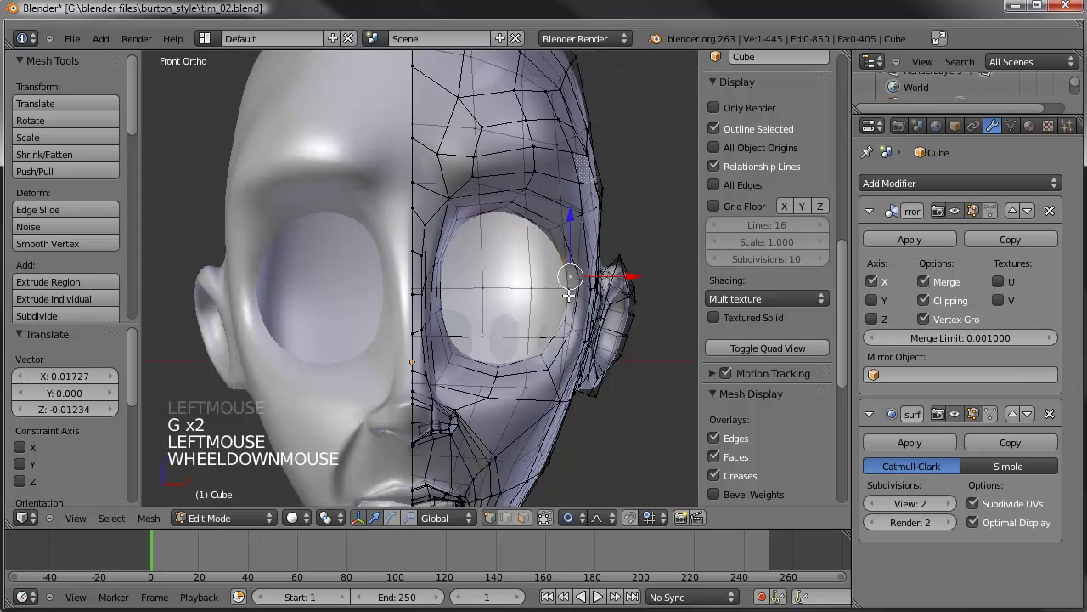
pyautogui.keyDown('shift'); pyautogui.moveTo(583, 279); pyautogui.dragTo(539, 213, button='middle'); pyautogui.keyUp('shift')
pyautogui.scroll(1, 565, 270)
pyautogui.press('a')
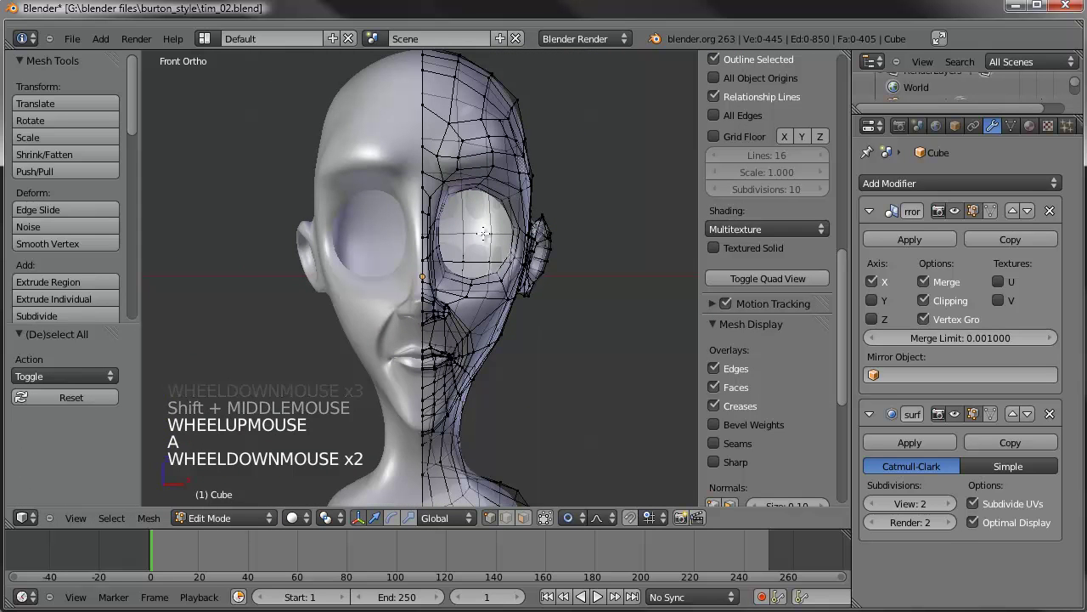
# Select the edge loops around the outer ear and its rim
pyautogui.scroll(1, 605, 275)
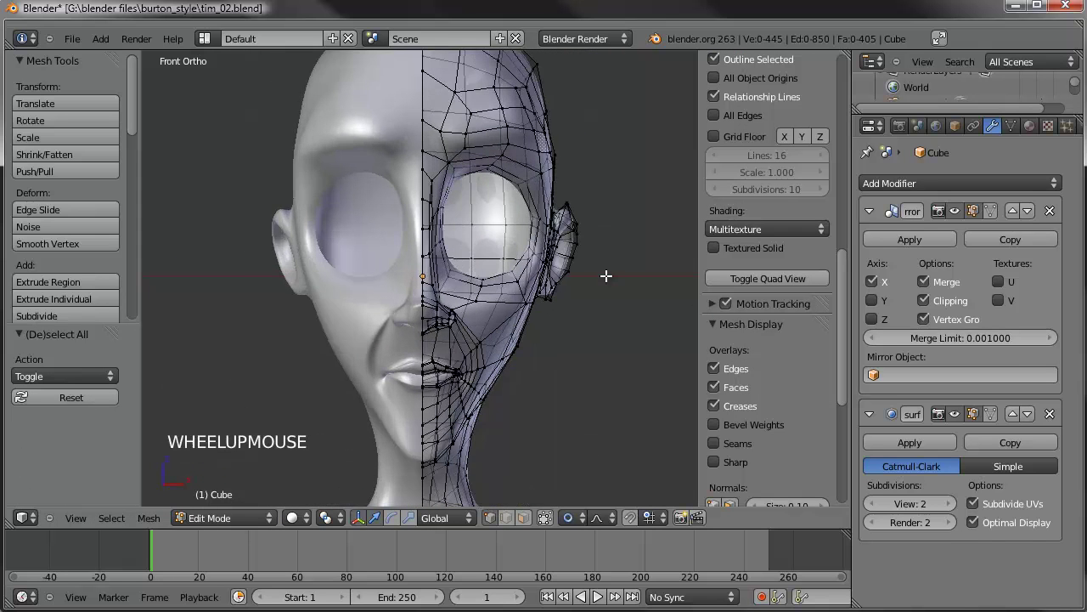
pyautogui.keyDown('shift'); pyautogui.moveTo(585, 288); pyautogui.dragTo(582, 299, button='middle'); pyautogui.keyUp('shift')
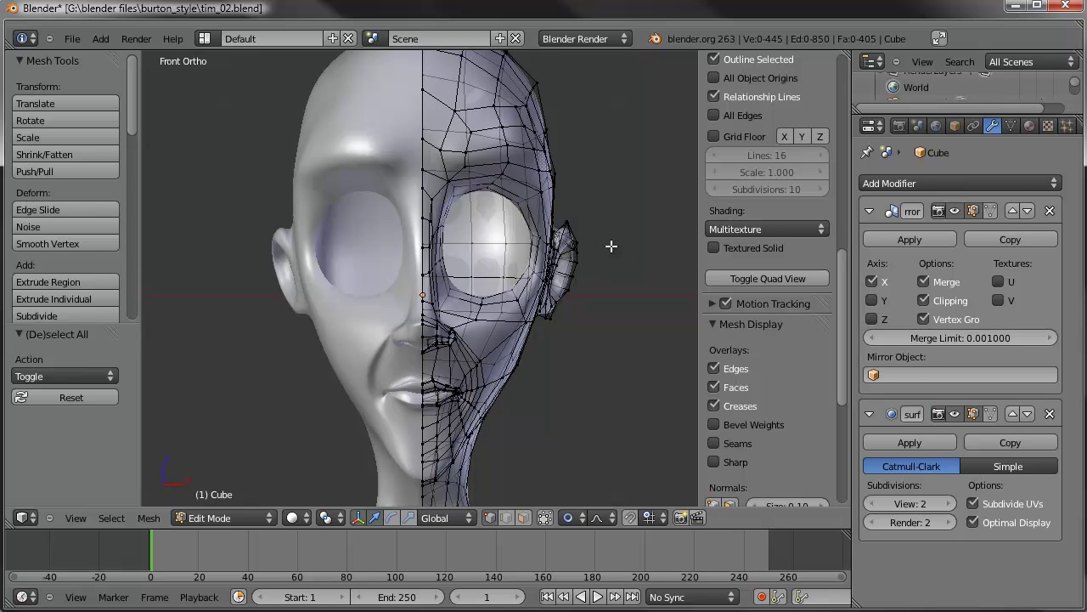
pyautogui.moveTo(596, 291); pyautogui.dragTo(542, 270, button='middle')
pyautogui.keyDown('shift'); pyautogui.moveTo(621, 259); pyautogui.dragTo(561, 263, button='middle'); pyautogui.keyUp('shift')
pyautogui.scroll(1, 569, 268)
pyautogui.keyDown('alt'); pyautogui.rightClick(578, 269); pyautogui.keyUp('alt')
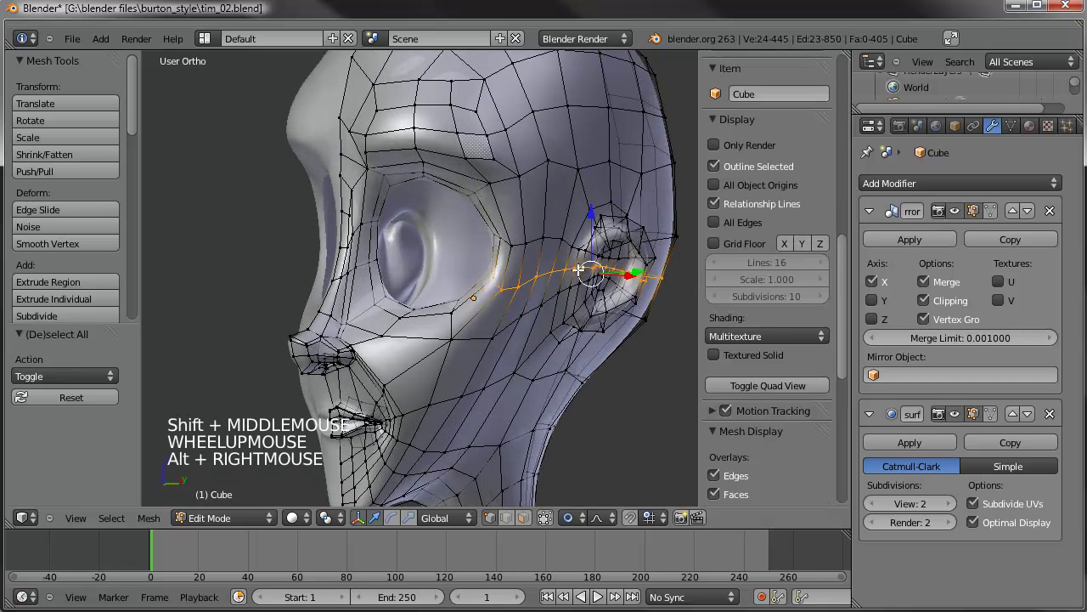
pyautogui.keyDown('alt'); pyautogui.rightClick(586, 282); pyautogui.keyUp('alt')
pyautogui.keyDown('alt'); pyautogui.keyDown('shift'); pyautogui.rightClick(584, 280); pyautogui.keyUp('shift'); pyautogui.keyUp('alt')
pyautogui.moveTo(582, 281); pyautogui.dragTo(580, 279, button='middle')
pyautogui.keyDown('alt'); pyautogui.keyDown('shift'); pyautogui.rightClick(586, 289); pyautogui.keyUp('shift'); pyautogui.keyUp('alt')
pyautogui.keyDown('alt'); pyautogui.keyDown('shift'); pyautogui.rightClick(597, 304); pyautogui.keyUp('shift'); pyautogui.keyUp('alt')
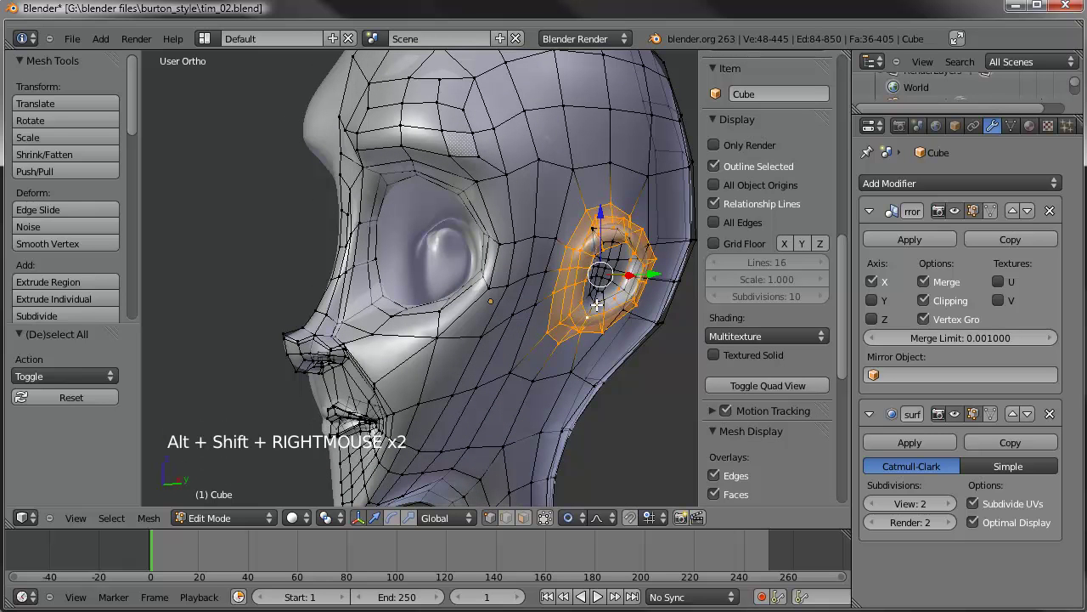
pyautogui.hotkey('ctrl', 'z')
pyautogui.press('KP_3')
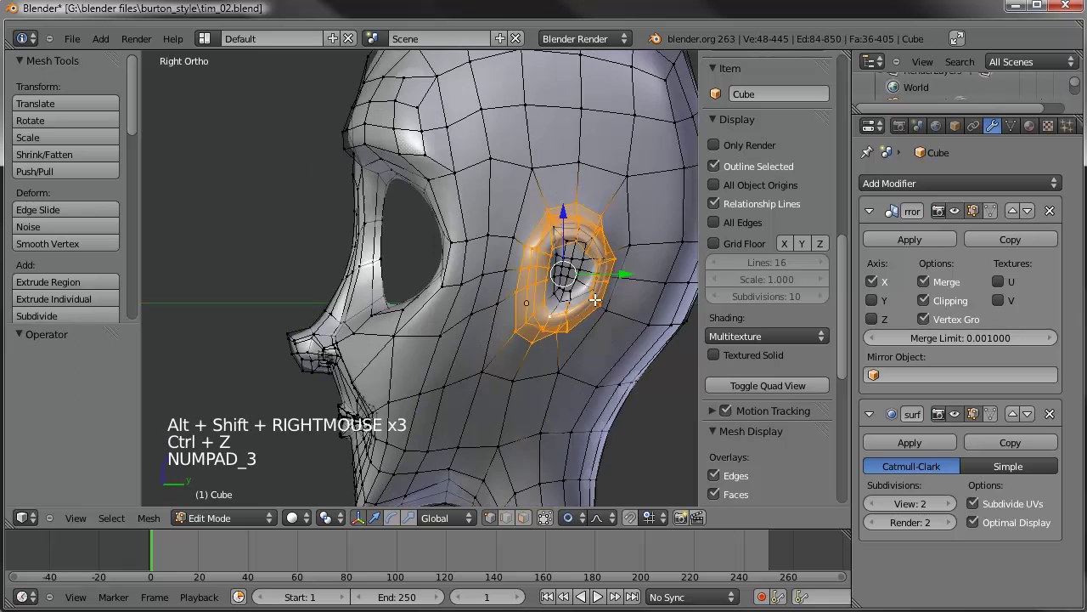
# Add the vertices inside the ear to the selection with Circle Select
pyautogui.scroll(3, 594, 298)
pyautogui.press('c')
pyautogui.rightClick(593, 269)
pyautogui.keyDown('shift'); pyautogui.moveTo(593, 270); pyautogui.dragTo(477, 263, button='middle'); pyautogui.keyUp('shift')
pyautogui.press('c')
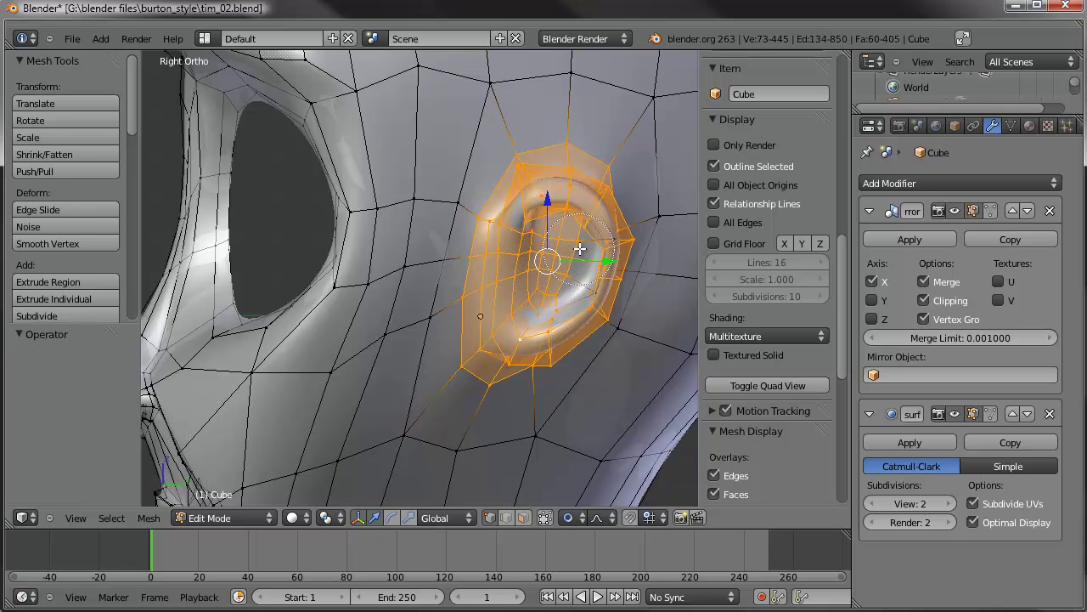
pyautogui.click(581, 239)
# In front view, move the ear 0.146 inward and 0.011 up with proportional size 0.75
pyautogui.scroll(-3, 542, 243)
pyautogui.moveTo(449, 271); pyautogui.dragTo(600, 309, button='middle')
pyautogui.press('KP_1')
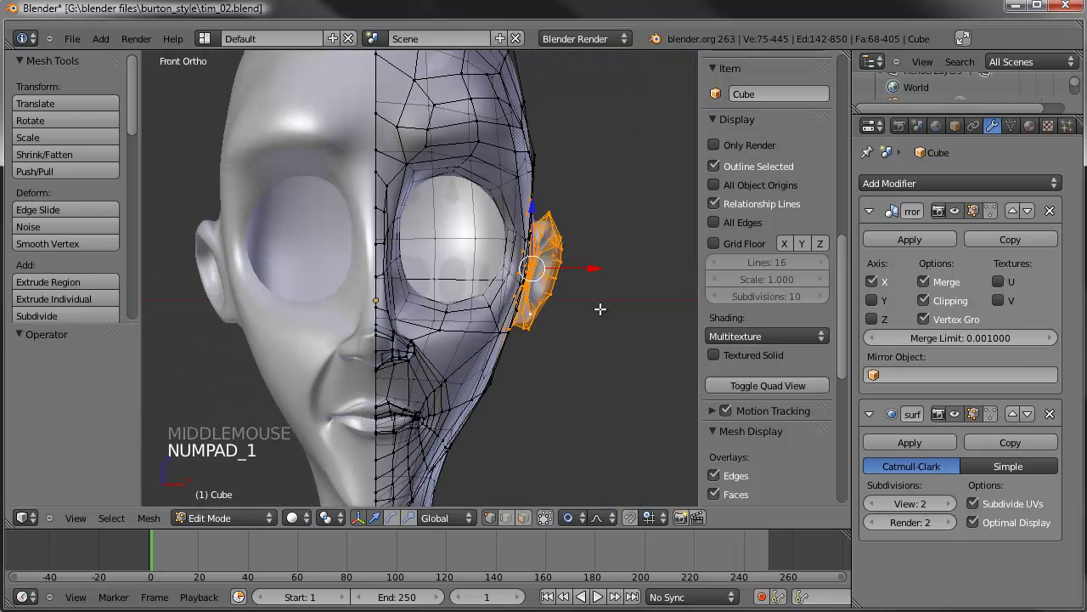
pyautogui.press('g')
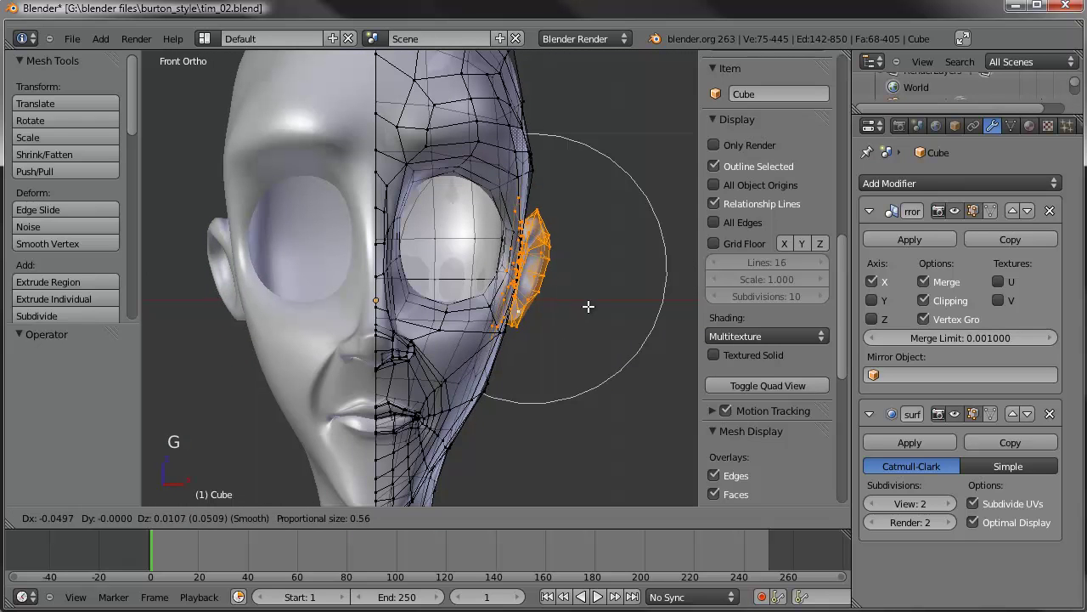
pyautogui.scroll(-2, 582, 306)
pyautogui.scroll(-1, 568, 305)
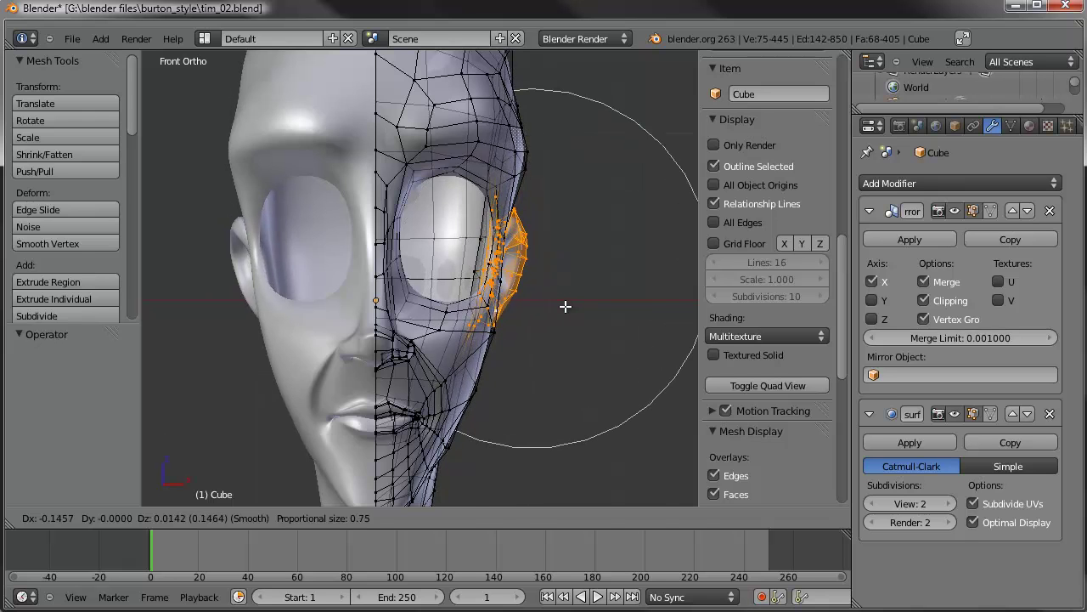
pyautogui.click(566, 306)
# Move the outer jaw vertex beside the mouth 0.051 outward and 0.009 down with a smaller proportional size of 0.56
pyautogui.scroll(-3, 553, 308)
pyautogui.keyDown('shift'); pyautogui.moveTo(516, 322); pyautogui.dragTo(536, 340, button='middle'); pyautogui.keyUp('shift')
pyautogui.scroll(2, 534, 311)
pyautogui.press('g')
pyautogui.press('g')
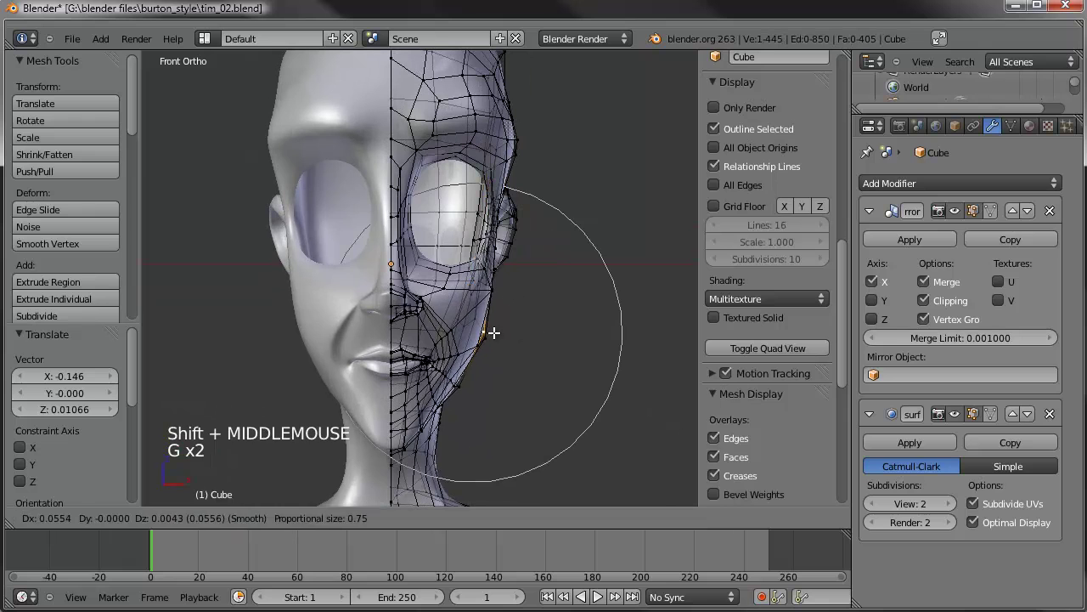
pyautogui.rightClick(493, 332)
pyautogui.press('g')
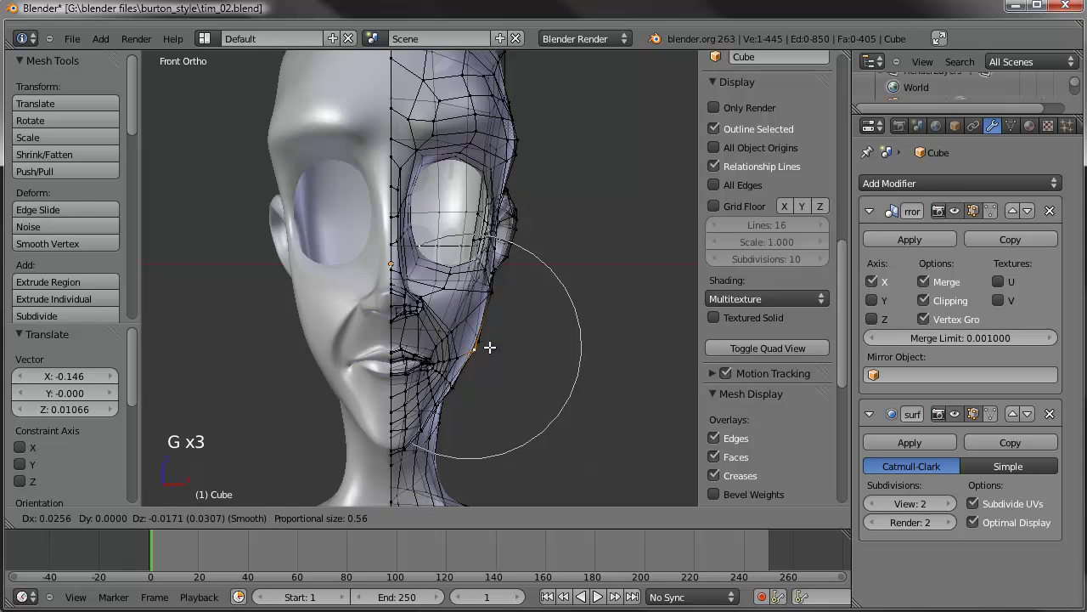
pyautogui.click(495, 346)
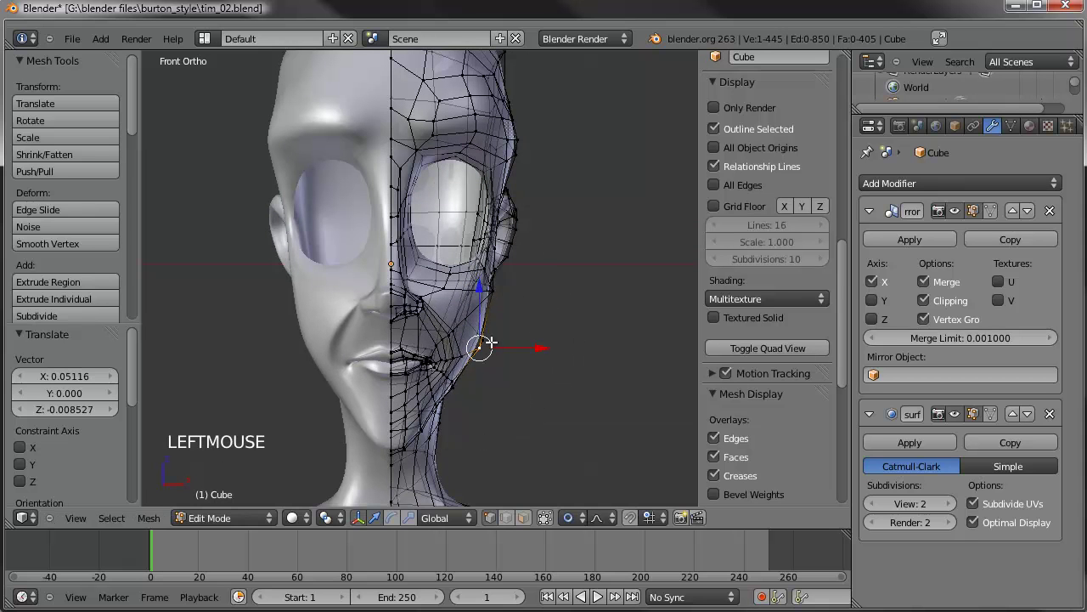
# Move the upper skull outline vertex 0.038 inward and 0.026 up, and nudge the temple outline vertices slightly inward
pyautogui.keyDown('shift'); pyautogui.moveTo(480, 283); pyautogui.dragTo(496, 391, button='middle'); pyautogui.keyUp('shift')
pyautogui.rightClick(547, 139)
pyautogui.press('g')
pyautogui.press('g')
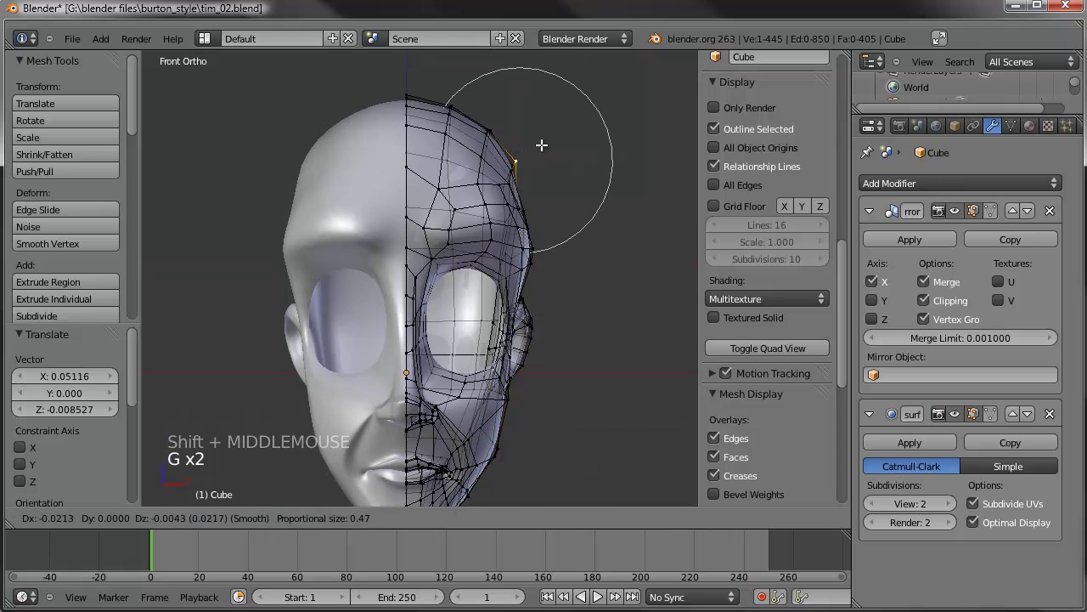
pyautogui.click(537, 140)
pyautogui.press('g')
pyautogui.press('g')
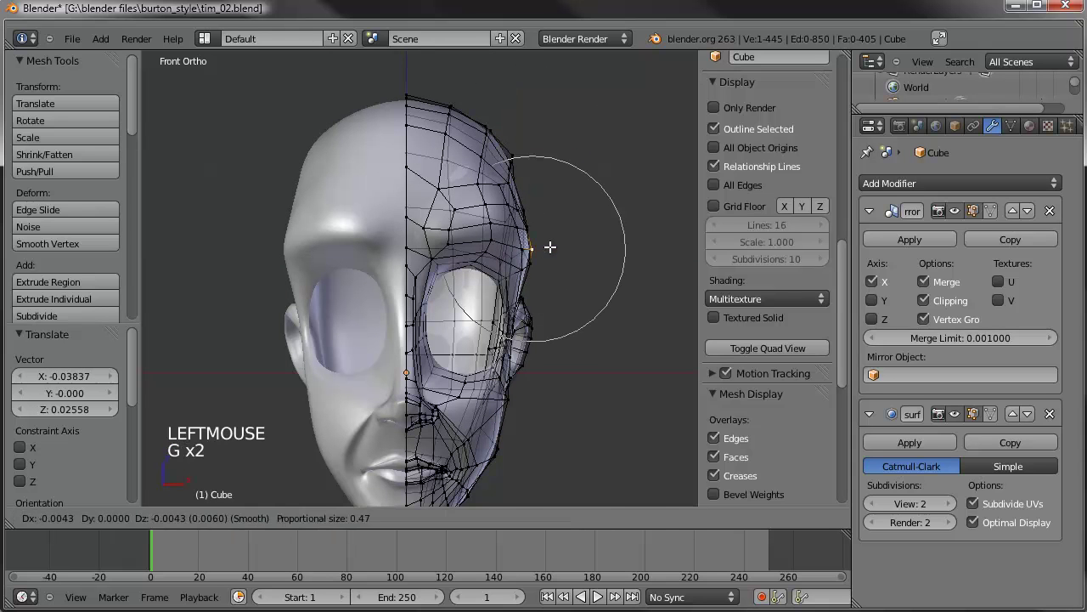
pyautogui.click(531, 244)
pyautogui.press('g')
pyautogui.press('g')
pyautogui.click(518, 212)
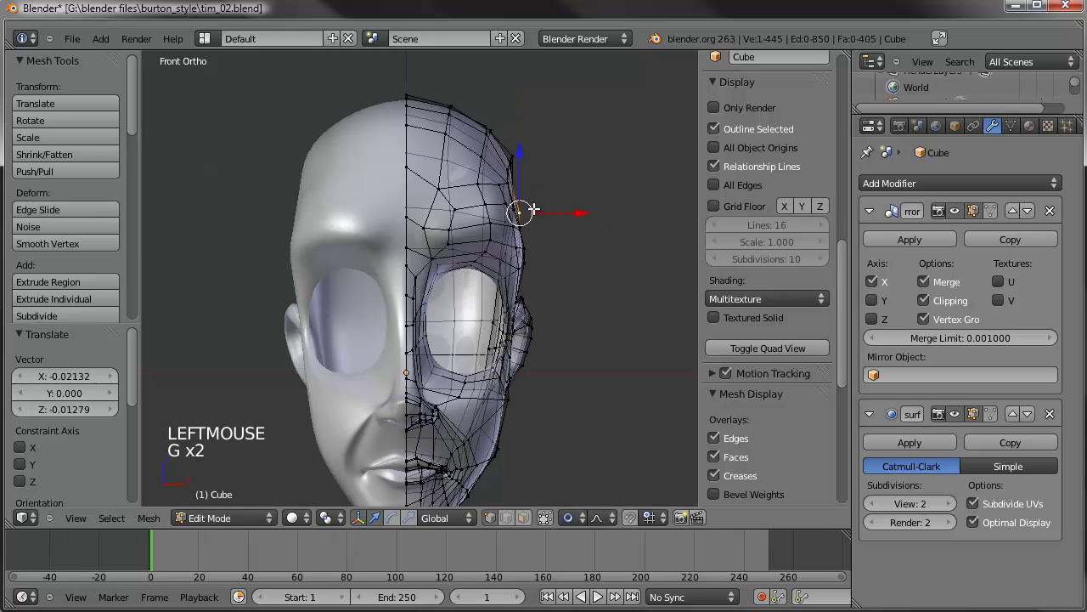
# Leave mesh editing and sculpt over the head and face with the Smooth brush at strength 0.500 to even out the surface
pyautogui.scroll(-3, 497, 279)
pyautogui.press('Tab')
pyautogui.moveTo(470, 381)
pyautogui.keyDown('shift'); pyautogui.mouseDown(button='middle')
pyautogui.moveTo(291, 266)
pyautogui.moveTo(455, 291)
pyautogui.moveTo(267, 292)
pyautogui.moveTo(367, 282)
pyautogui.moveTo(253, 281)
pyautogui.moveTo(190, 291)
pyautogui.moveTo(474, 284)
pyautogui.moveTo(388, 276)
pyautogui.mouseUp(button='middle'); pyautogui.keyUp('shift')
pyautogui.keyDown('shift'); pyautogui.moveTo(479, 219); pyautogui.dragTo(477, 292, button='middle'); pyautogui.keyUp('shift')
pyautogui.scroll(3, 478, 293)
pyautogui.moveTo(475, 172)
pyautogui.mouseDown()
pyautogui.moveTo(459, 160)
pyautogui.moveTo(497, 180)
pyautogui.mouseUp()
pyautogui.moveTo(497, 188); pyautogui.dragTo(476, 276)
pyautogui.moveTo(476, 281); pyautogui.dragTo(464, 347)
pyautogui.moveTo(464, 348); pyautogui.dragTo(462, 366)
pyautogui.moveTo(497, 245)
pyautogui.mouseDown()
pyautogui.moveTo(419, 144)
pyautogui.moveTo(429, 158)
pyautogui.mouseUp()
pyautogui.moveTo(429, 157); pyautogui.dragTo(449, 201, button='middle')
pyautogui.moveTo(448, 200)
pyautogui.mouseDown()
pyautogui.moveTo(466, 229)
pyautogui.moveTo(497, 175)
pyautogui.mouseUp()
pyautogui.moveTo(424, 179)
pyautogui.mouseDown()
pyautogui.moveTo(444, 249)
pyautogui.moveTo(487, 315)
pyautogui.moveTo(474, 401)
pyautogui.mouseUp()
pyautogui.moveTo(474, 401); pyautogui.dragTo(413, 271, button='middle')
pyautogui.moveTo(378, 189); pyautogui.dragTo(383, 208)
pyautogui.scroll(-3, 384, 207)
pyautogui.moveTo(383, 208)
pyautogui.mouseDown(button='middle')
pyautogui.moveTo(584, 247)
pyautogui.moveTo(554, 224)
pyautogui.moveTo(616, 288)
pyautogui.moveTo(445, 285)
pyautogui.mouseUp(button='middle')
# In side view, return to mesh editing and circle-select the whole head above the neck
pyautogui.press('KP_3')
pyautogui.press('KP_3')
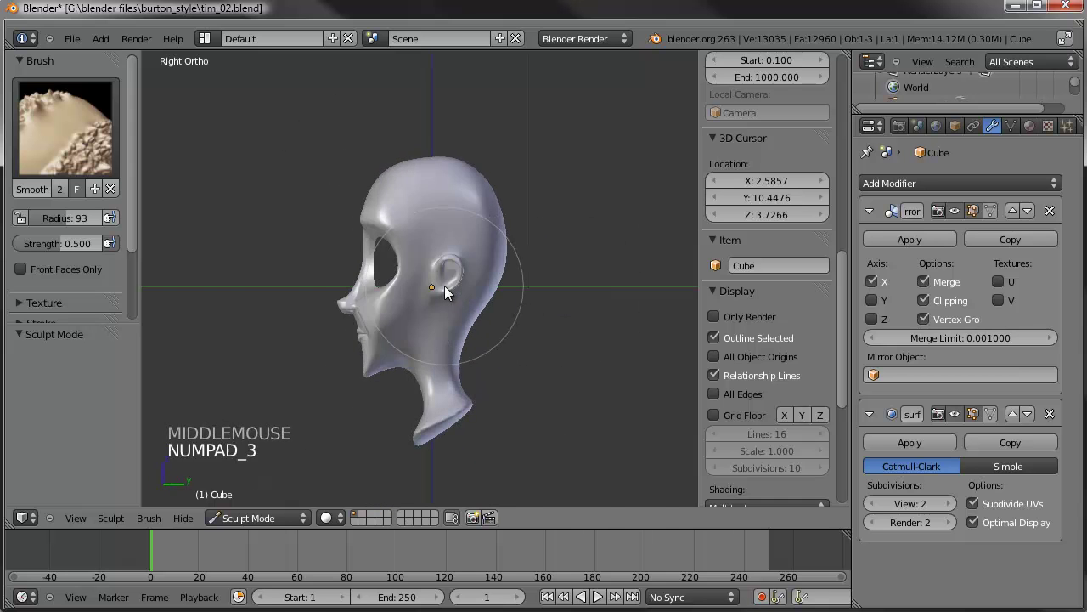
pyautogui.press('Tab')
pyautogui.press('a')
pyautogui.press('a')
pyautogui.press('c')
pyautogui.scroll(-11, 457, 172)
pyautogui.moveTo(457, 173)
pyautogui.mouseDown()
pyautogui.moveTo(453, 185)
pyautogui.moveTo(413, 193)
pyautogui.mouseUp()
pyautogui.moveTo(312, 276); pyautogui.dragTo(448, 267)
pyautogui.rightClick(510, 247)
# Scale the selected head down slightly along the Z axis
pyautogui.scroll(2, 571, 226)
pyautogui.press('s')
pyautogui.press('s')
pyautogui.press('s')
pyautogui.press('z')
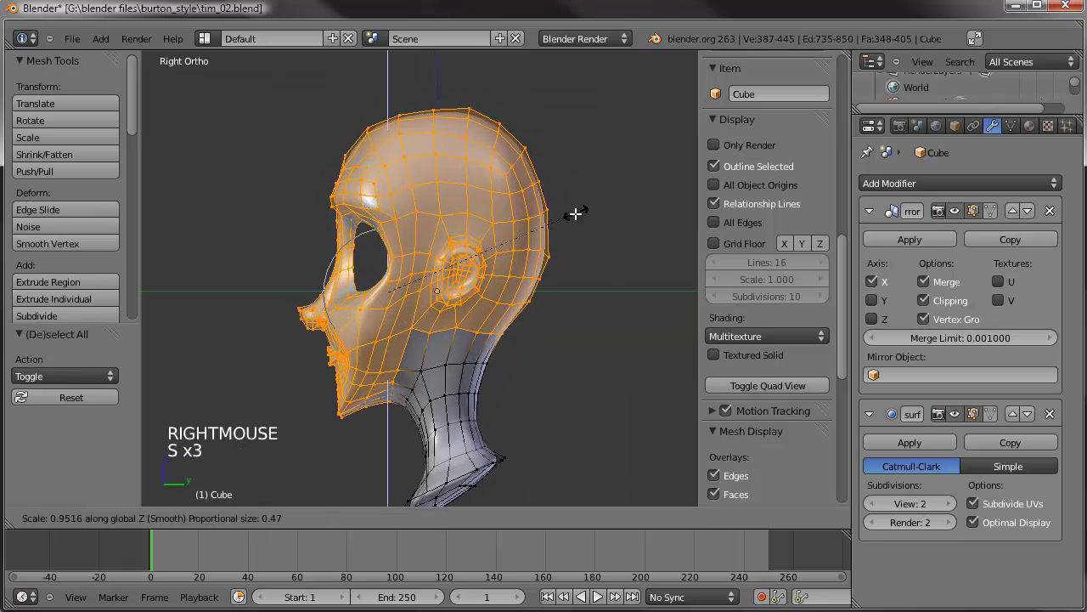
pyautogui.click(563, 225)
pyautogui.moveTo(563, 225)
pyautogui.mouseDown(button='middle')
pyautogui.moveTo(515, 287)
pyautogui.moveTo(282, 351)
pyautogui.moveTo(476, 357)
pyautogui.moveTo(379, 353)
pyautogui.moveTo(294, 328)
pyautogui.moveTo(472, 321)
pyautogui.moveTo(512, 241)
pyautogui.moveTo(508, 285)
pyautogui.moveTo(357, 287)
pyautogui.moveTo(394, 285)
pyautogui.mouseUp(button='middle')
pyautogui.press('Tab')
pyautogui.scroll(4, 317, 341)
pyautogui.scroll(-2, 473, 311)
pyautogui.scroll(-3, 512, 241)
pyautogui.scroll(1, 394, 284)
# Select the edge loop around the upper neck below the jaw and shrink it by 0.043
pyautogui.press('Tab')
pyautogui.scroll(3, 463, 332)
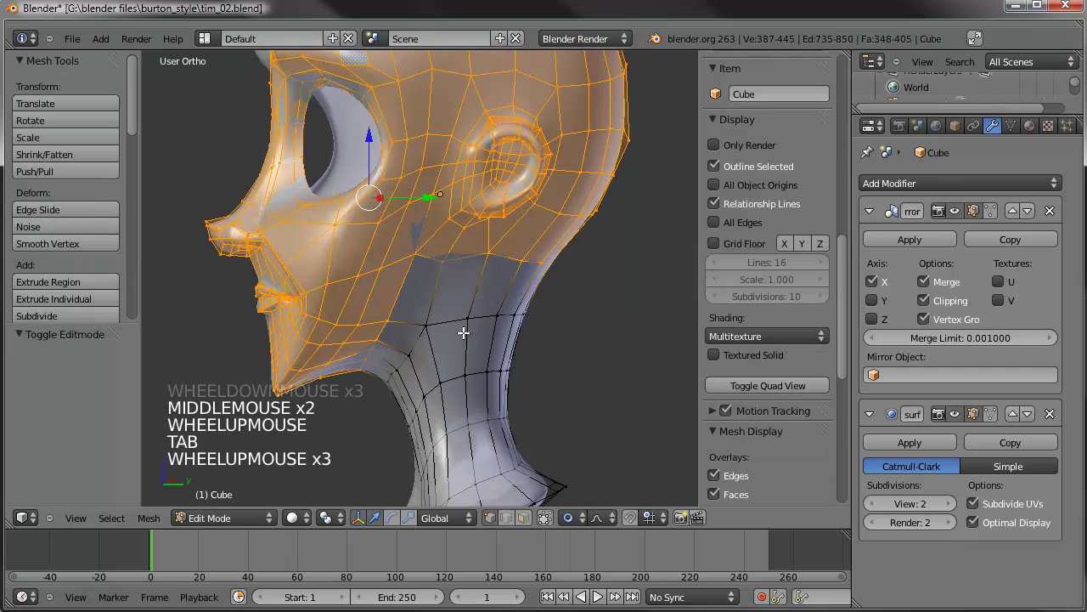
pyautogui.keyDown('alt'); pyautogui.rightClick(478, 312); pyautogui.keyUp('alt')
pyautogui.keyDown('alt'); pyautogui.keyDown('shift'); pyautogui.rightClick(433, 340); pyautogui.keyUp('shift'); pyautogui.keyUp('alt')
pyautogui.moveTo(433, 339); pyautogui.dragTo(575, 257, button='middle')
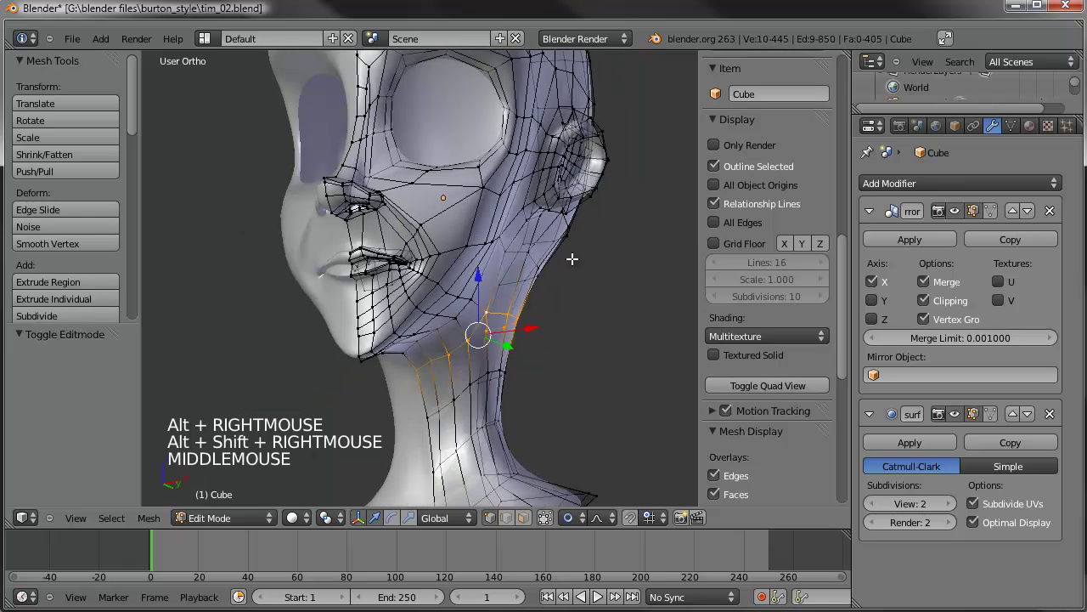
pyautogui.hotkey('alt', 's')
pyautogui.rightClick(595, 259)
pyautogui.hotkey('alt', 's')
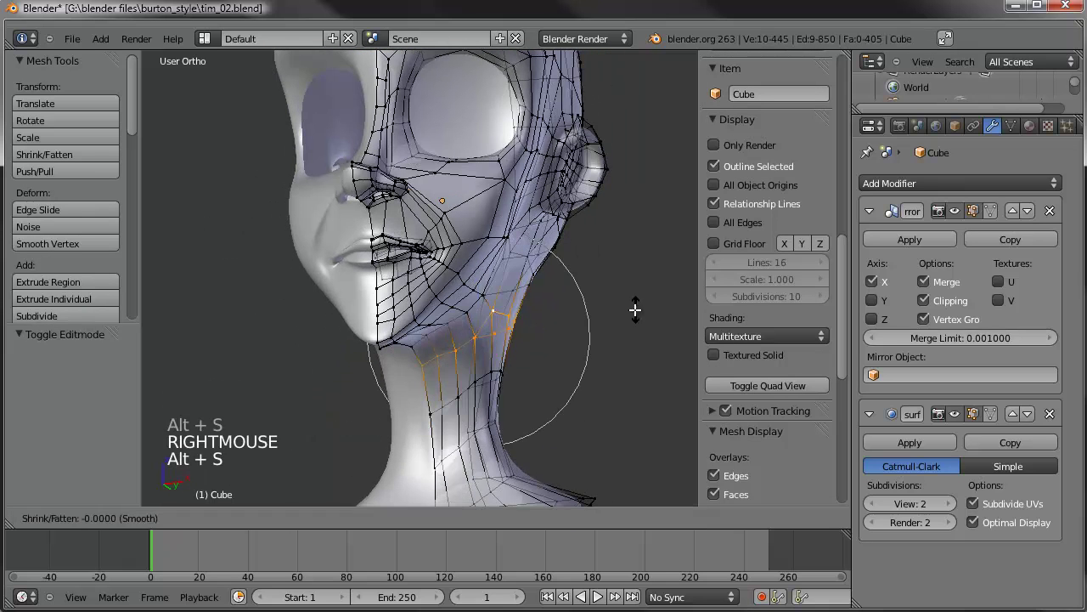
pyautogui.click(630, 305)
pyautogui.moveTo(630, 305); pyautogui.dragTo(559, 352, button='middle')
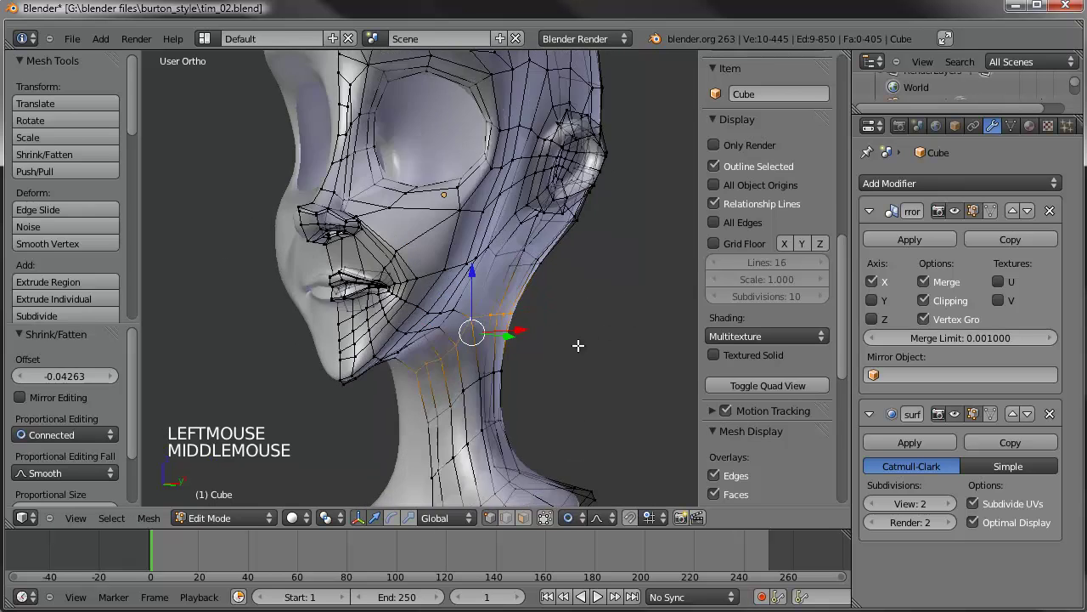
# Leave mesh editing and sculpt over the neck and shoulder base with the Smooth brush to even out their surface
pyautogui.press('Tab')
pyautogui.scroll(-5, 559, 352)
pyautogui.moveTo(662, 327); pyautogui.dragTo(500, 344, button='middle')
pyautogui.scroll(5, 500, 337)
pyautogui.click(445, 389)
pyautogui.click(469, 453)
pyautogui.moveTo(469, 453)
pyautogui.keyDown('shift'); pyautogui.mouseDown(button='middle')
pyautogui.moveTo(483, 398)
pyautogui.moveTo(476, 347)
pyautogui.moveTo(501, 319)
pyautogui.moveTo(536, 316)
pyautogui.moveTo(433, 315)
pyautogui.moveTo(544, 350)
pyautogui.mouseUp(button='middle'); pyautogui.keyUp('shift')
pyautogui.click(476, 348)
pyautogui.click(476, 347)
pyautogui.click(536, 316)
# Return to mesh editing, select the two front vertices of the bust's lower edge and move them -0.104 along Y with proportional editing
pyautogui.press('Tab')
pyautogui.rightClick(429, 396)
pyautogui.rightClick(432, 396)
pyautogui.keyDown('shift'); pyautogui.rightClick(432, 396); pyautogui.keyUp('shift')
pyautogui.click(493, 350)
pyautogui.moveTo(493, 350); pyautogui.dragTo(478, 359)
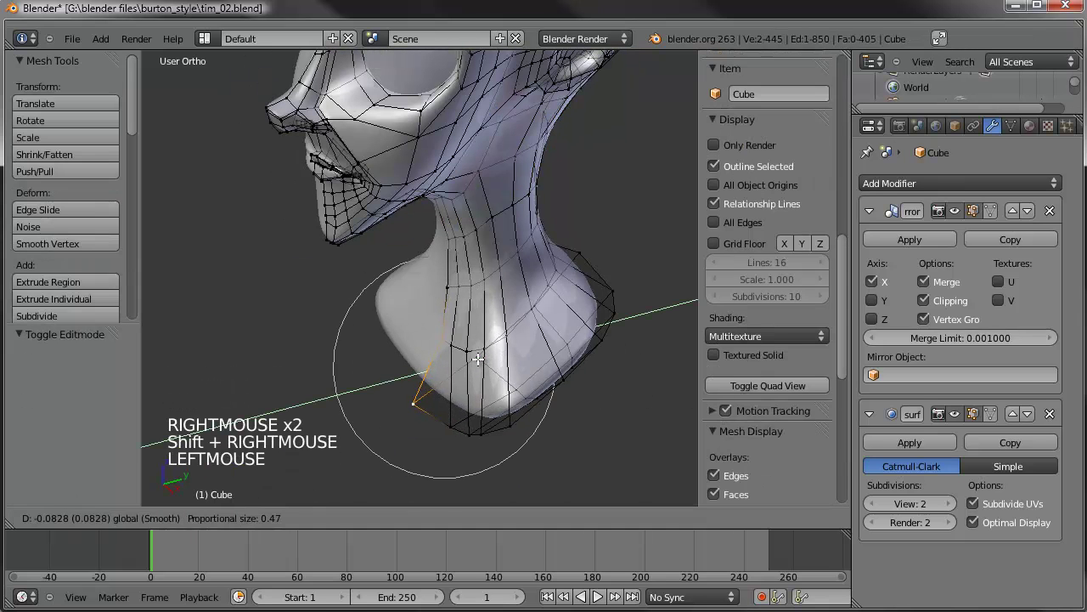
pyautogui.scroll(3, 475, 360)
pyautogui.click(475, 360)
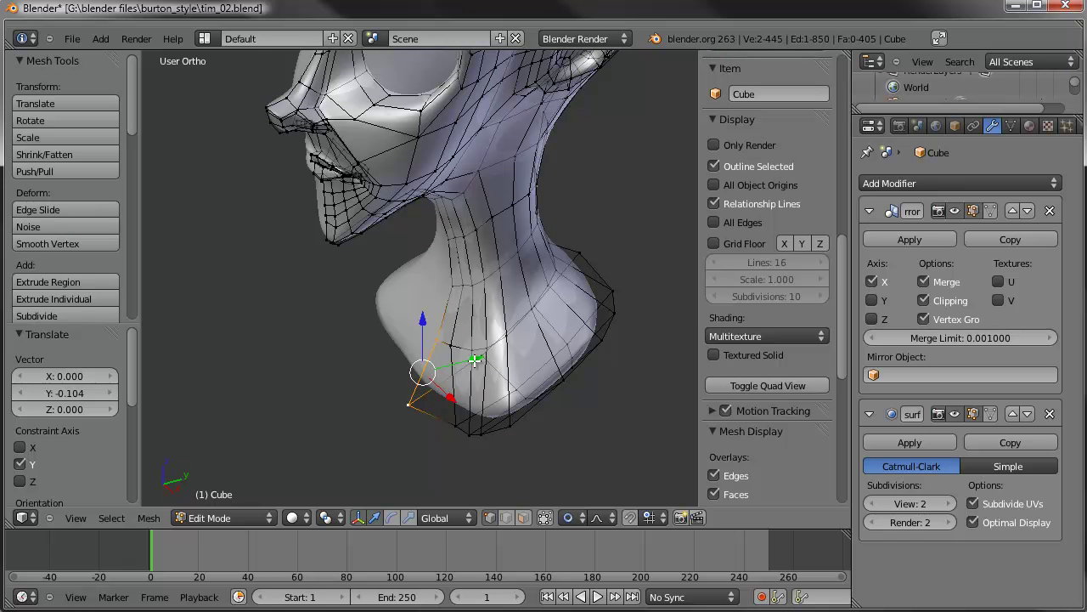
# Move the neighbouring front rim vertex outward by about -0.026 in X, -0.067 in Y and -0.015 in Z
pyautogui.rightClick(456, 430)
pyautogui.press('g')
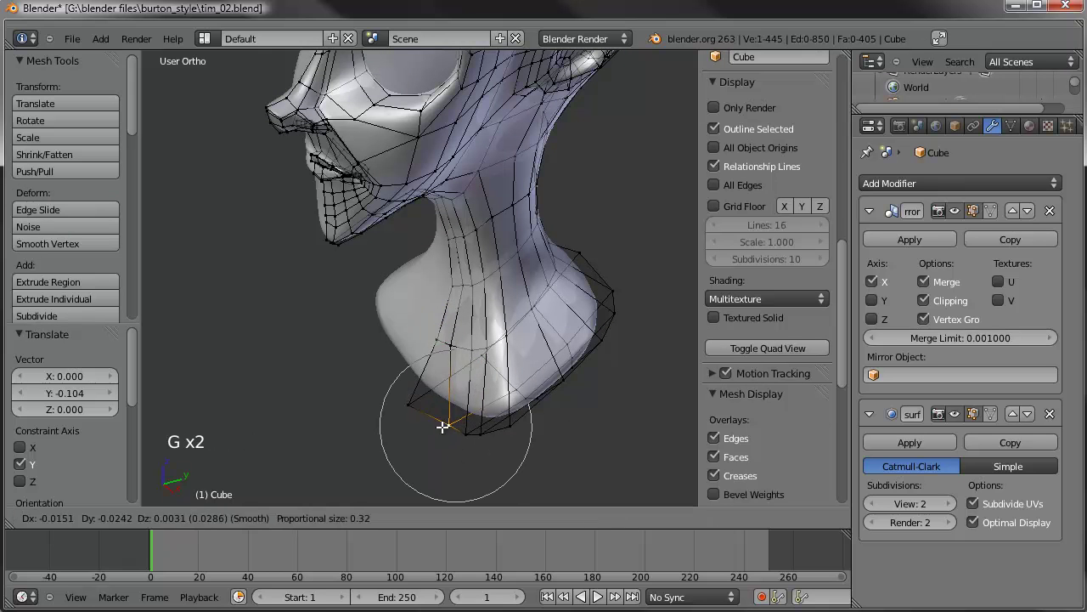
pyautogui.click(434, 432)
# Select two vertices along the shoulder's outer edge and, in side view, move them 0.046 along Y and 0.135 along Z
pyautogui.rightClick(476, 440)
pyautogui.moveTo(476, 440); pyautogui.dragTo(427, 417, button='middle')
pyautogui.rightClick(520, 361)
pyautogui.keyDown('shift'); pyautogui.rightClick(559, 338); pyautogui.keyUp('shift')
pyautogui.press('KP_3')
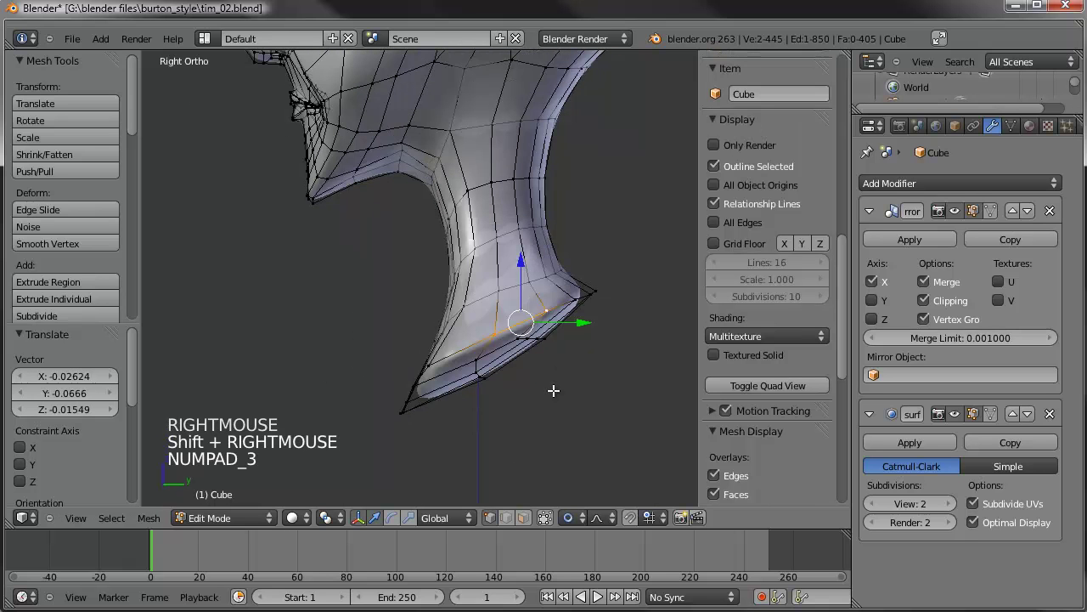
pyautogui.press('g')
pyautogui.click(563, 360)
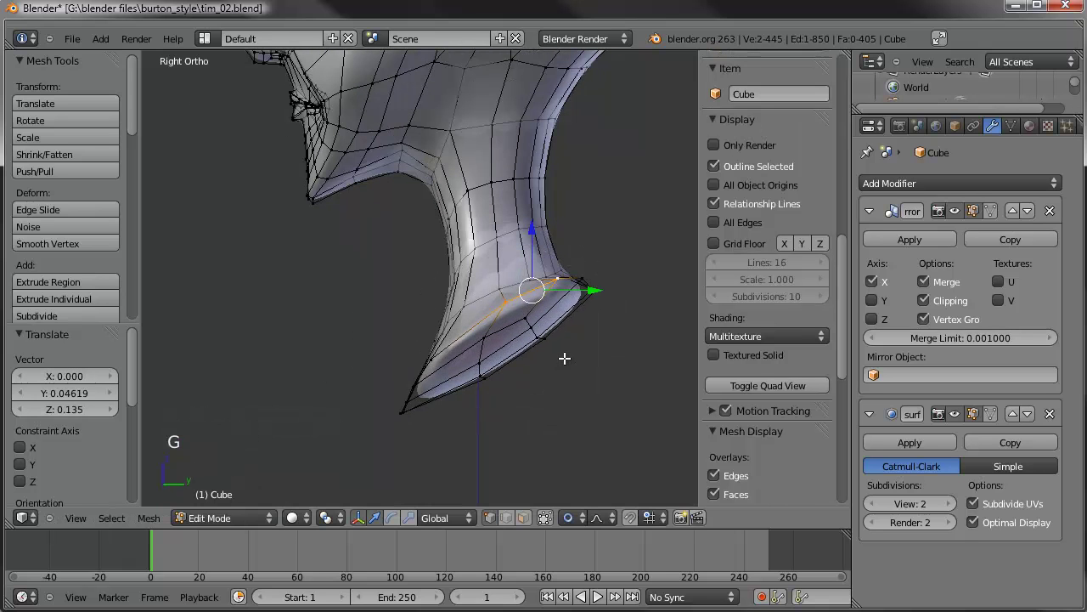
# Circle-select the vertices along the shoulder's lower rim, shift them back and up, and lower the rear rim by 0.050 along Z
pyautogui.press('a')
pyautogui.press('c')
pyautogui.moveTo(548, 374); pyautogui.dragTo(545, 371)
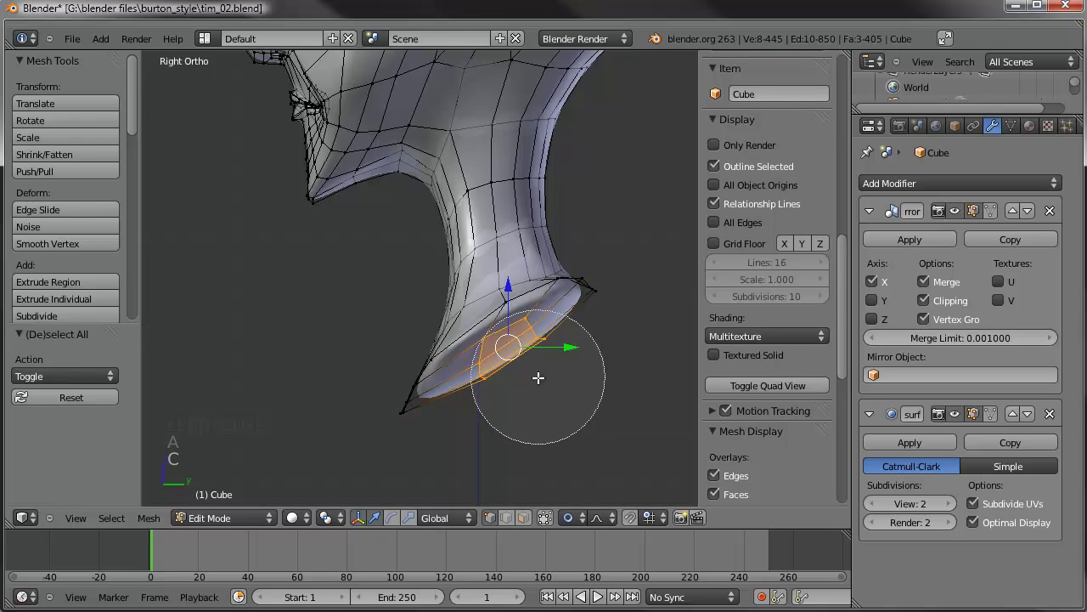
pyautogui.press('g')
pyautogui.press('g')
pyautogui.click(614, 303)
pyautogui.press('g')
pyautogui.press('g')
pyautogui.click(536, 296)
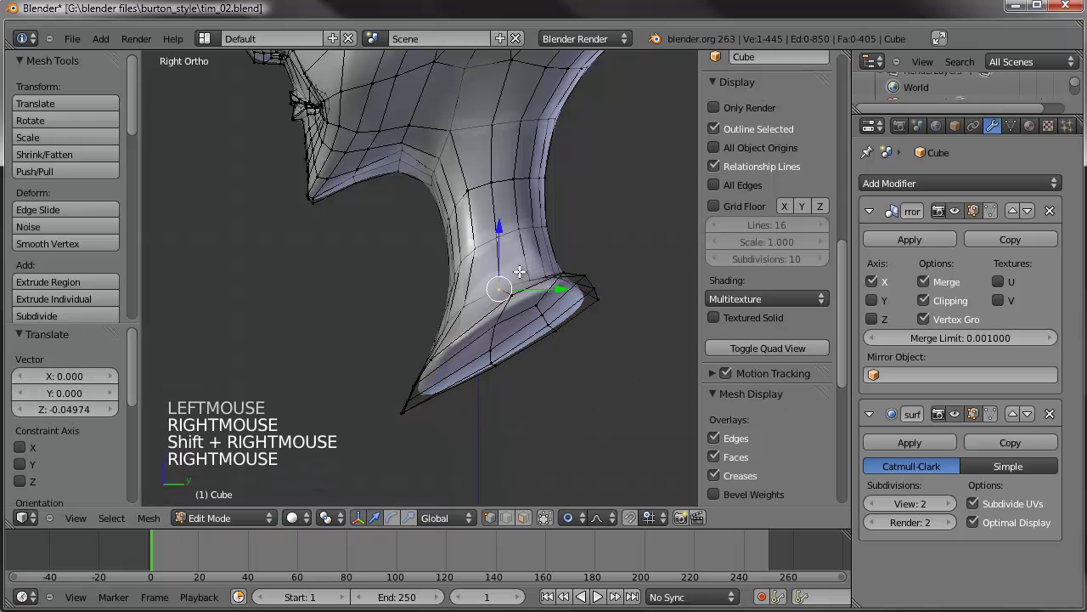
# Select two vertices where the neck meets the shoulder and move them 0.011 along Y and 0.107 along Z
pyautogui.keyDown('shift'); pyautogui.rightClick(519, 271); pyautogui.keyUp('shift')
pyautogui.press('g')
pyautogui.click(537, 247)
# Scale the edge loop around the lower neck to 0.922 and move it down about 0.054 with proportional editing
pyautogui.moveTo(537, 247); pyautogui.dragTo(689, 195, button='middle')
pyautogui.scroll(2, 526, 283)
pyautogui.keyDown('shift'); pyautogui.moveTo(525, 283); pyautogui.dragTo(563, 302, button='middle'); pyautogui.keyUp('shift')
pyautogui.moveTo(563, 302)
pyautogui.mouseDown(button='middle')
pyautogui.moveTo(535, 294)
pyautogui.moveTo(598, 295)
pyautogui.moveTo(576, 317)
pyautogui.mouseUp(button='middle')
pyautogui.moveTo(576, 317); pyautogui.dragTo(576, 369, button='middle')
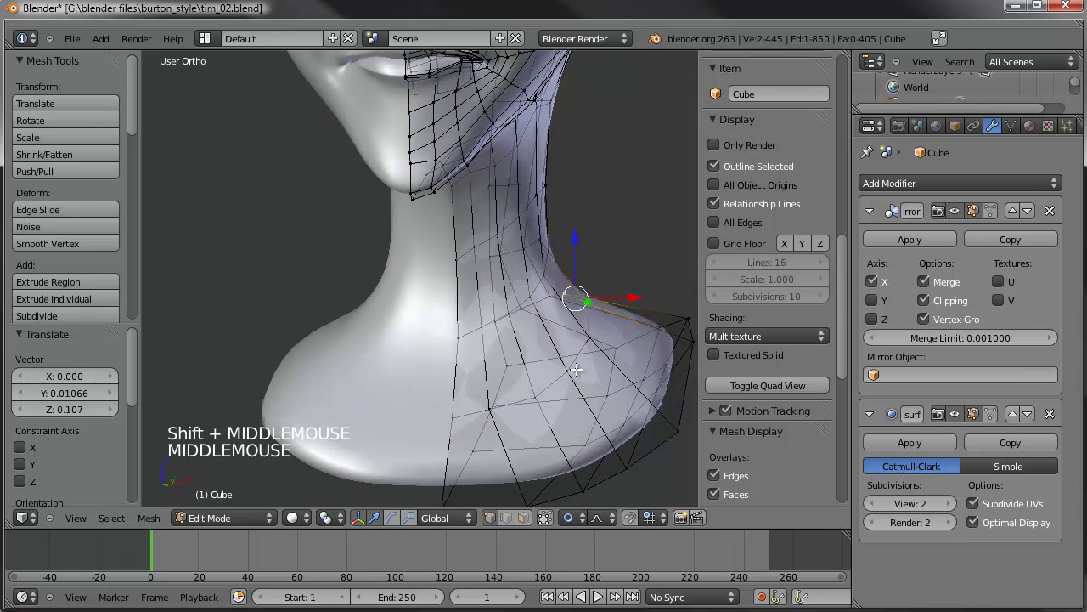
pyautogui.press('s')
pyautogui.click(637, 277)
pyautogui.moveTo(637, 276); pyautogui.dragTo(570, 304, button='middle')
pyautogui.press('g')
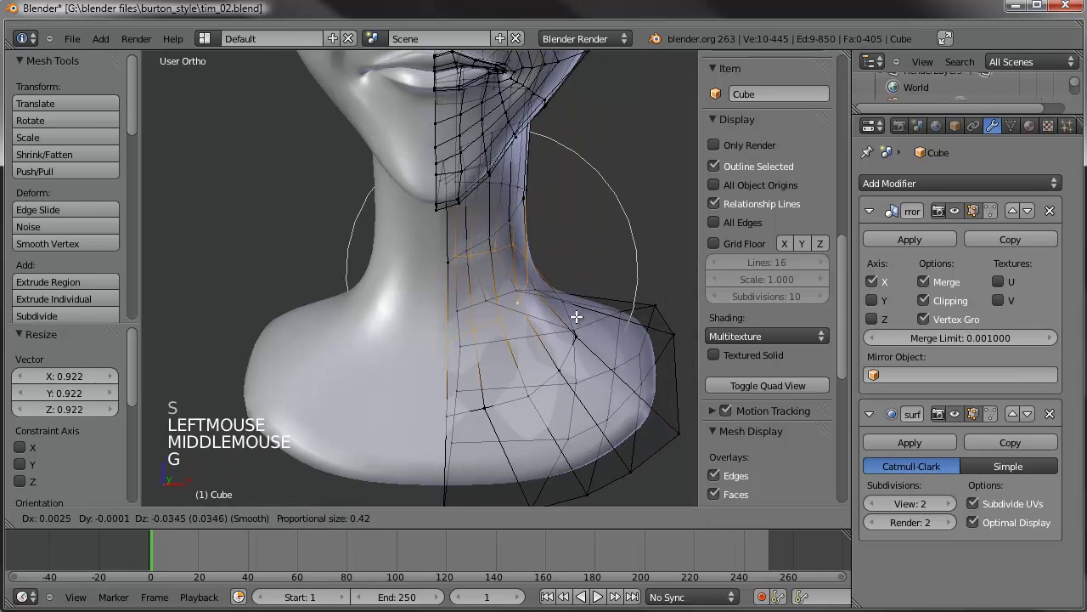
pyautogui.click(570, 324)
# Scale the edge loop higher up the neck to about 0.90 and adjust its position slightly
pyautogui.press('s')
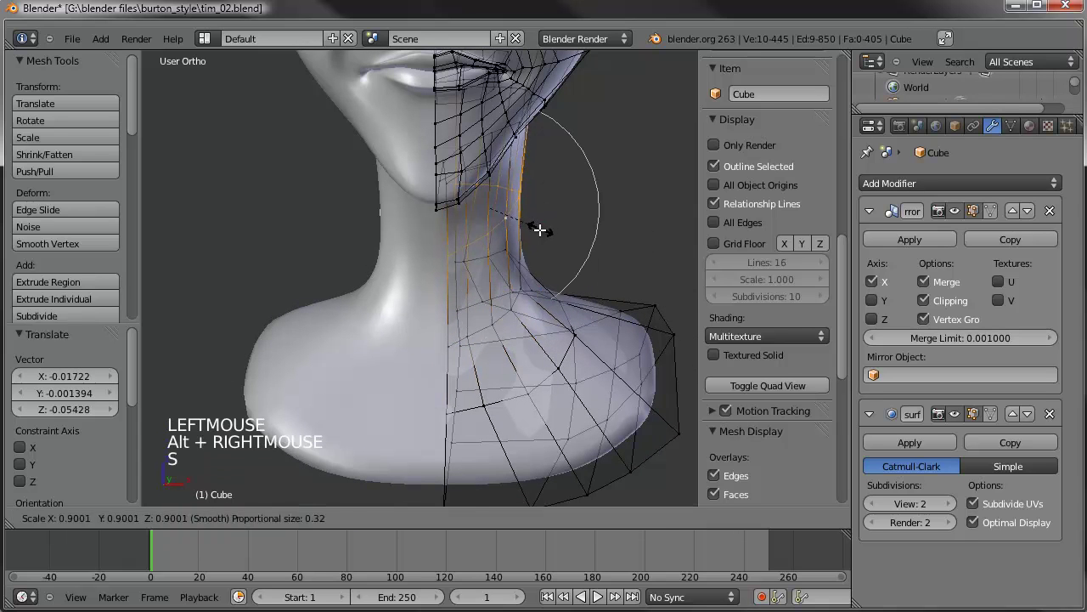
pyautogui.click(539, 229)
pyautogui.press('g')
pyautogui.click(537, 234)
# In side view, circle-select the whole head above the neck and move it down about 0.17 to shorten the neck
pyautogui.scroll(-4, 553, 286)
pyautogui.moveTo(553, 287); pyautogui.dragTo(491, 408, button='middle')
pyautogui.press('KP_3')
pyautogui.keyDown('shift'); pyautogui.scroll(-2, 412, 364); pyautogui.keyUp('shift')
pyautogui.press('a')
pyautogui.scroll(-4, 531, 172)
pyautogui.scroll(-1, 532, 172)
pyautogui.press('c')
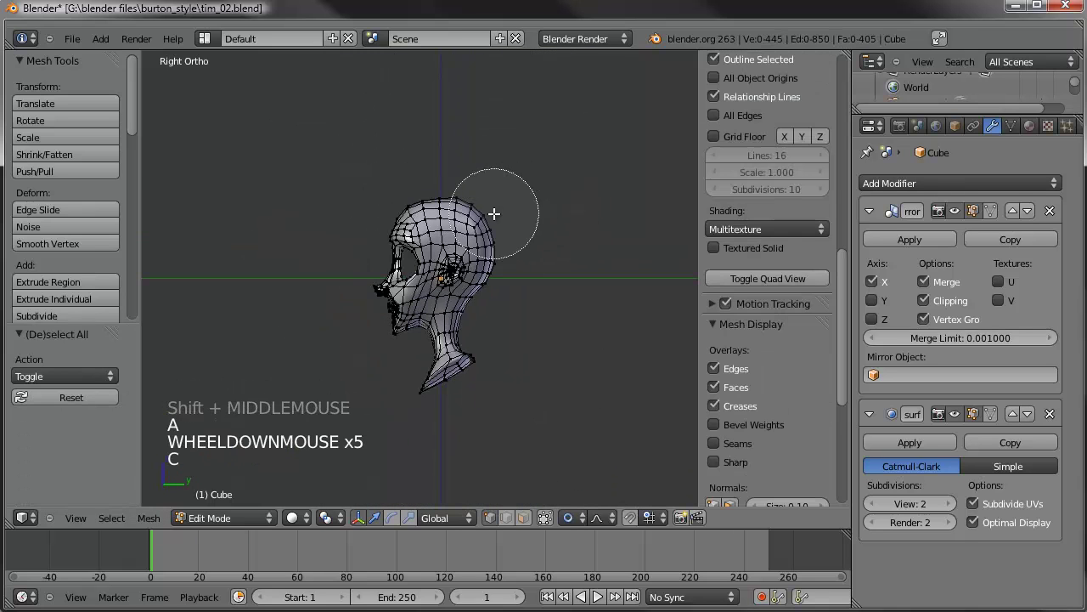
pyautogui.moveTo(476, 213)
pyautogui.mouseDown()
pyautogui.moveTo(359, 243)
pyautogui.moveTo(344, 282)
pyautogui.mouseUp()
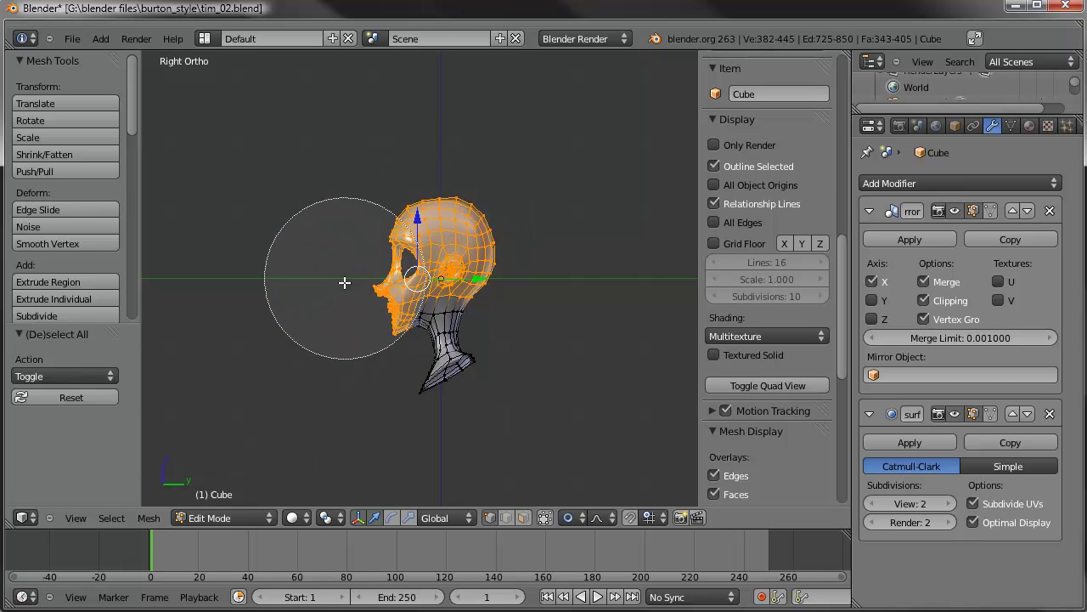
pyautogui.rightClick(347, 292)
pyautogui.scroll(3, 357, 289)
pyautogui.keyDown('shift'); pyautogui.moveTo(372, 285); pyautogui.dragTo(366, 278, button='middle'); pyautogui.keyUp('shift')
pyautogui.scroll(2, 462, 281)
pyautogui.press('g')
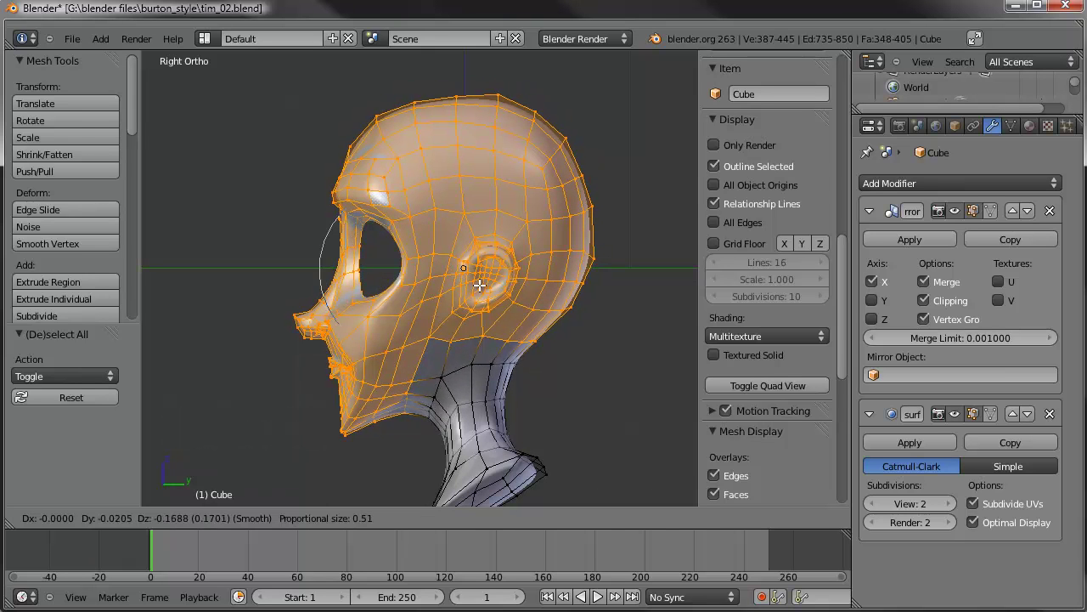
pyautogui.click(481, 285)
# Leave mesh editing and smooth the reshaped area around the jaw and neck with the Smooth brush at strength 0.500
pyautogui.press('Tab')
pyautogui.scroll(-1, 497, 374)
pyautogui.scroll(-2, 498, 374)
pyautogui.moveTo(497, 372); pyautogui.dragTo(462, 340, button='middle')
pyautogui.scroll(3, 403, 384)
pyautogui.moveTo(402, 384)
pyautogui.keyDown('shift'); pyautogui.mouseDown(button='middle')
pyautogui.moveTo(434, 291)
pyautogui.moveTo(437, 223)
pyautogui.moveTo(455, 256)
pyautogui.mouseUp(button='middle'); pyautogui.keyUp('shift')
pyautogui.scroll(1, 434, 291)
pyautogui.scroll(1, 434, 292)
pyautogui.scroll(3, 458, 303)
pyautogui.moveTo(510, 321)
pyautogui.mouseDown()
pyautogui.moveTo(517, 279)
pyautogui.moveTo(542, 298)
pyautogui.mouseUp()
pyautogui.moveTo(561, 331); pyautogui.dragTo(537, 321, button='middle')
pyautogui.scroll(-2, 550, 385)
pyautogui.moveTo(551, 385)
pyautogui.mouseDown(button='middle')
pyautogui.moveTo(483, 337)
pyautogui.moveTo(520, 293)
pyautogui.moveTo(379, 328)
pyautogui.moveTo(493, 326)
pyautogui.moveTo(606, 294)
pyautogui.moveTo(565, 286)
pyautogui.moveTo(558, 326)
pyautogui.moveTo(319, 321)
pyautogui.moveTo(453, 323)
pyautogui.moveTo(357, 291)
pyautogui.mouseUp(button='middle')
pyautogui.click(520, 293)
# Check the whole head in front view and switch from Sculpt Mode to Object Mode
pyautogui.scroll(-3, 518, 295)
pyautogui.scroll(-1, 568, 304)
pyautogui.press('KP_1')
pyautogui.scroll(2, 415, 317)
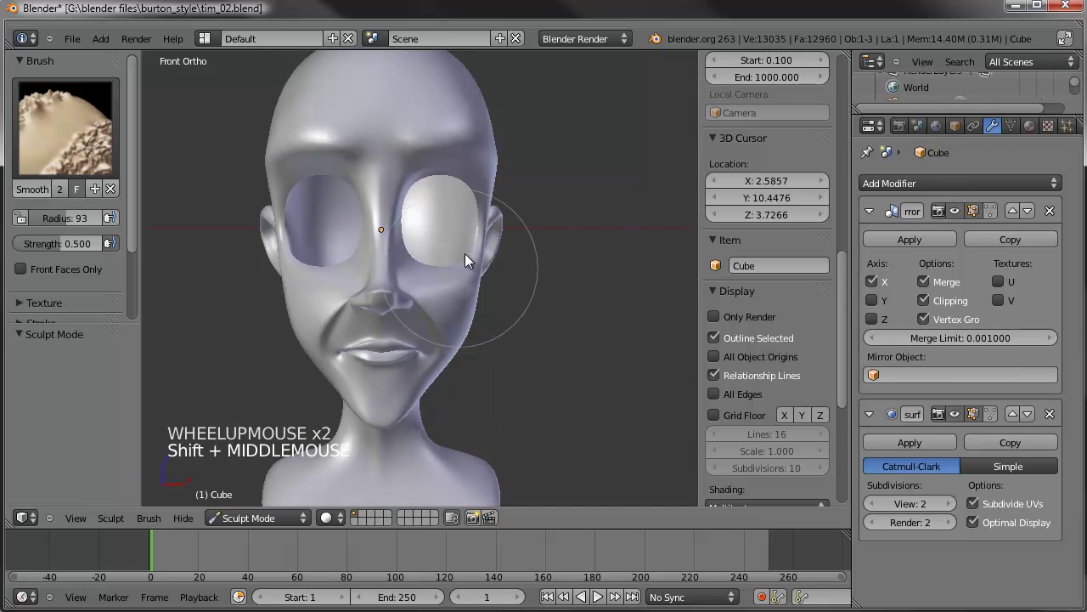
pyautogui.keyDown('shift'); pyautogui.moveTo(463, 228); pyautogui.dragTo(489, 264, button='middle'); pyautogui.keyUp('shift')
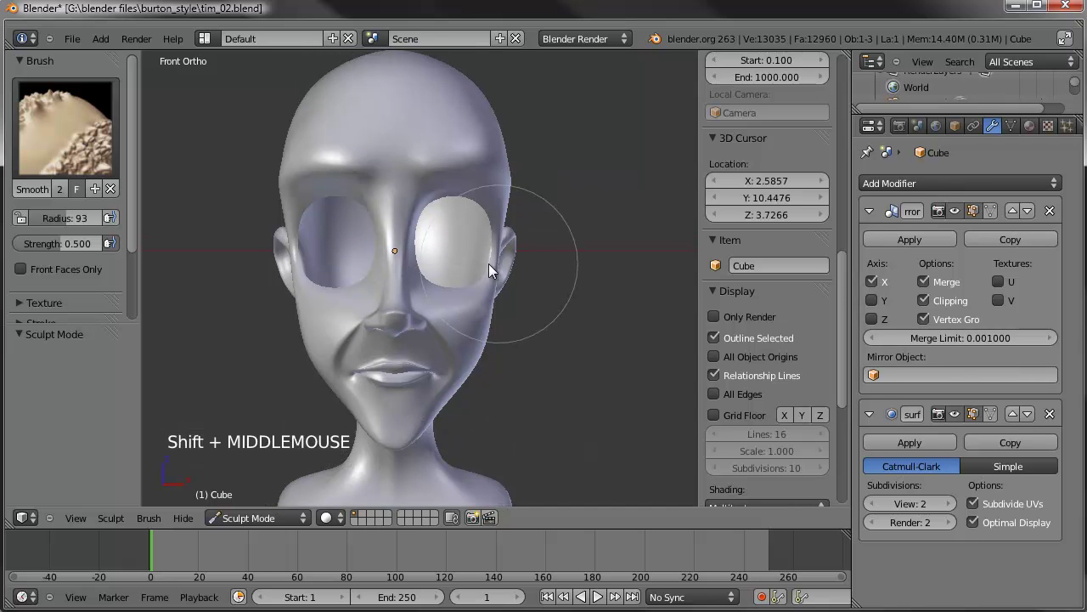
pyautogui.click(238, 517)
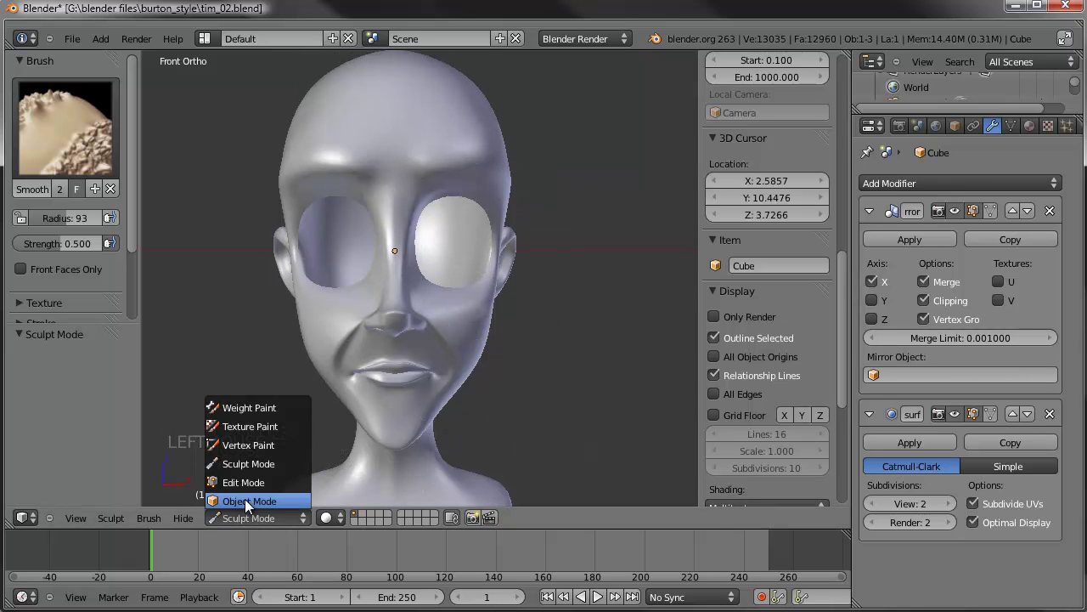
pyautogui.click(245, 500)
# Enter mesh editing, select the inner edge loop of the eye socket and snap the 3D cursor to the selection
pyautogui.scroll(2, 496, 342)
pyautogui.keyDown('shift'); pyautogui.moveTo(496, 342); pyautogui.dragTo(439, 372, button='middle'); pyautogui.keyUp('shift')
pyautogui.scroll(1, 527, 372)
pyautogui.press('Tab')
pyautogui.scroll(1, 517, 329)
pyautogui.keyDown('alt'); pyautogui.rightClick(486, 156); pyautogui.keyUp('alt')
pyautogui.keyDown('alt'); pyautogui.rightClick(317, 367); pyautogui.keyUp('alt')
pyautogui.keyDown('alt'); pyautogui.rightClick(324, 362); pyautogui.keyUp('alt')
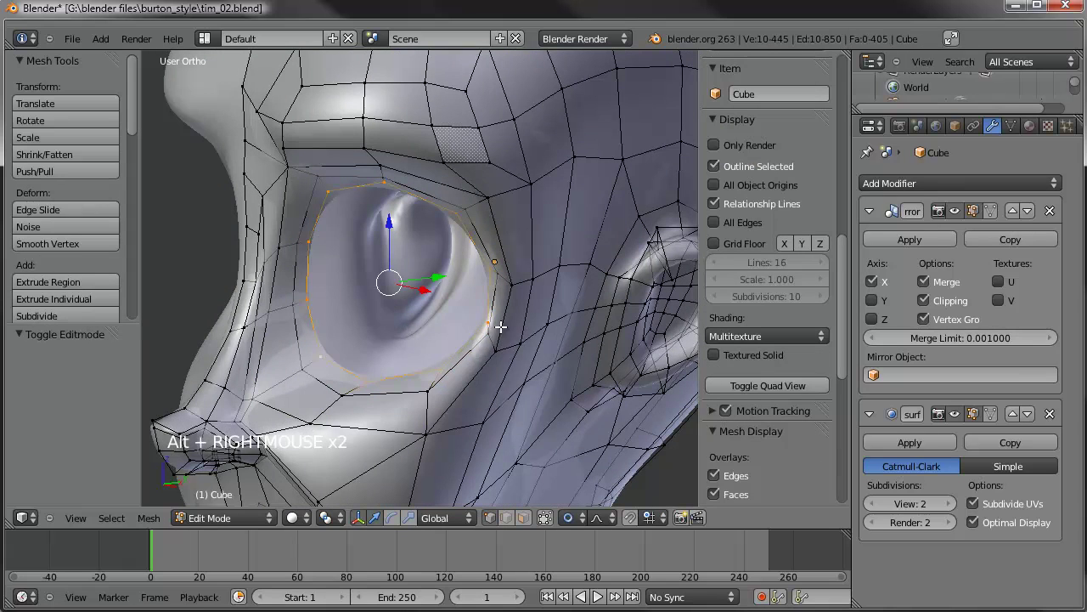
pyautogui.hotkey('shift', 's')
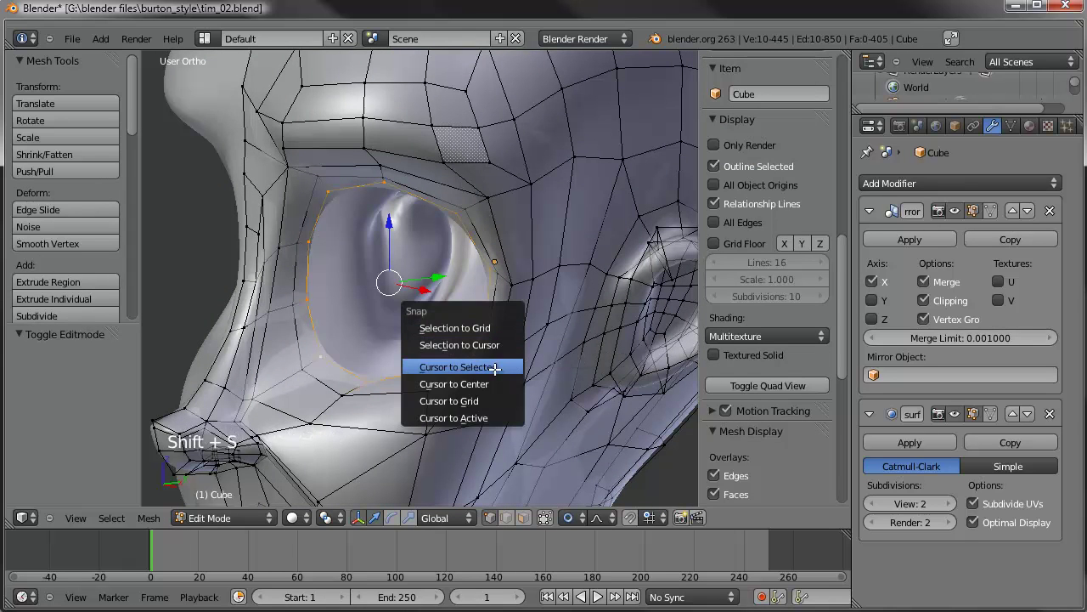
pyautogui.click(490, 367)
# Leave mesh editing and, in front view, add a UV sphere at the 3D cursor in the eye socket
pyautogui.moveTo(345, 337); pyautogui.dragTo(498, 251, button='middle')
pyautogui.moveTo(484, 318); pyautogui.dragTo(287, 289, button='middle')
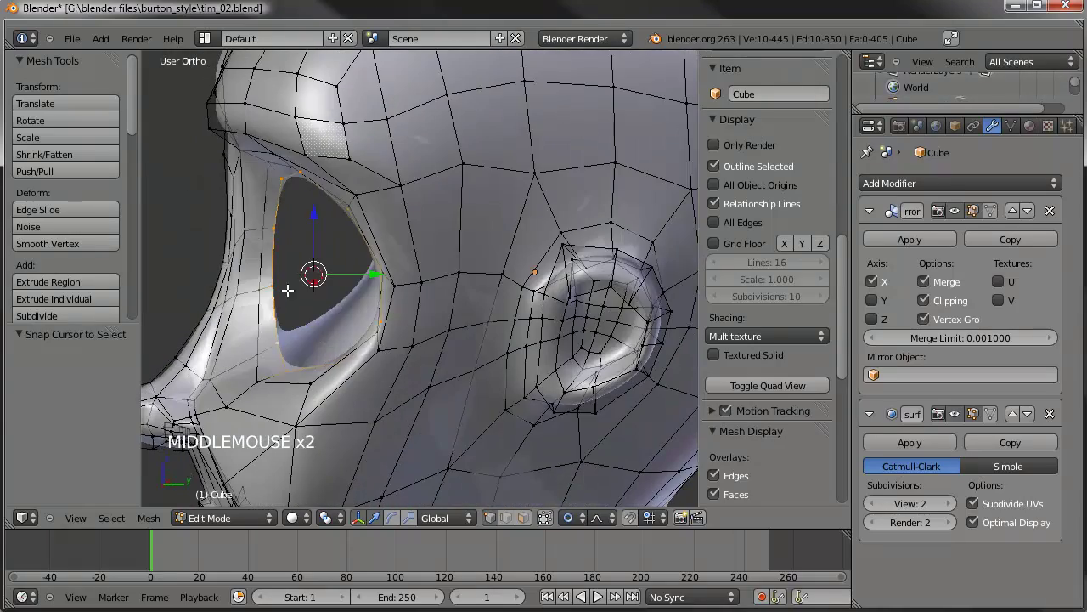
pyautogui.moveTo(241, 318); pyautogui.dragTo(442, 315, button='middle')
pyautogui.scroll(-1, 415, 313)
pyautogui.press('KP_1')
pyautogui.scroll(-2, 415, 312)
pyautogui.press('Tab')
pyautogui.keyDown('shift'); pyautogui.moveTo(561, 316); pyautogui.dragTo(549, 307, button='middle'); pyautogui.keyUp('shift')
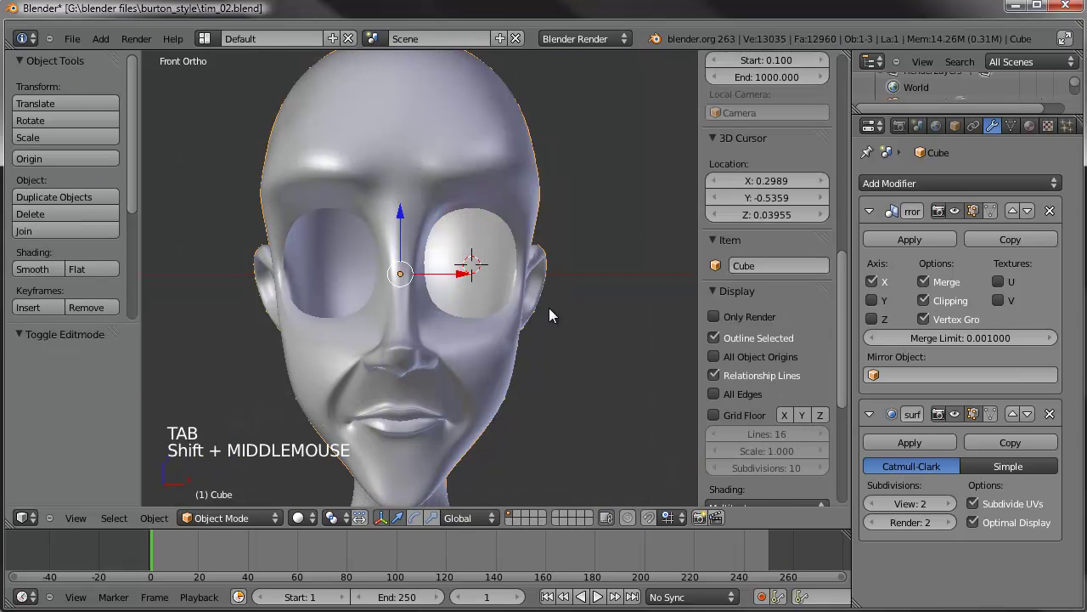
pyautogui.hotkey('shift', 'a')
pyautogui.moveTo(550, 311)
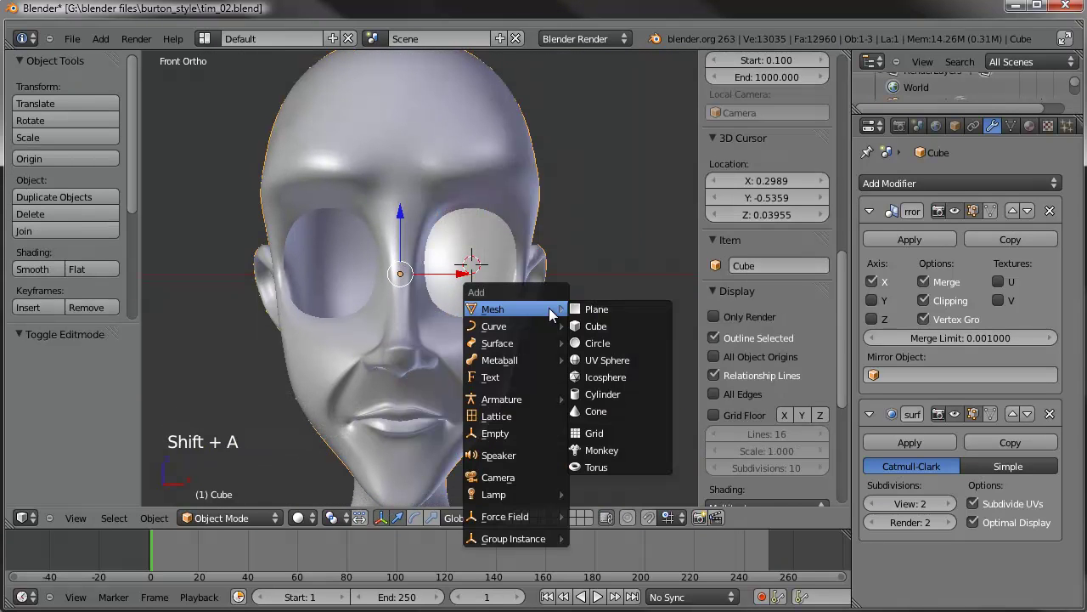
pyautogui.click(612, 362)
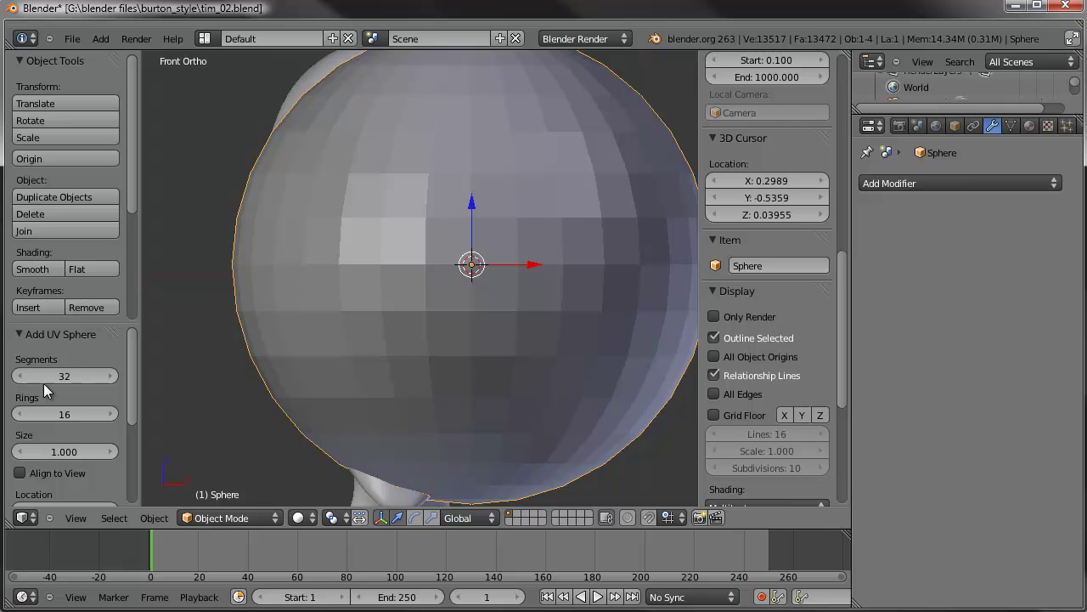
# Set the new UV sphere to 12 segments and 12 rings
pyautogui.moveTo(77, 321); pyautogui.dragTo(77, 256)
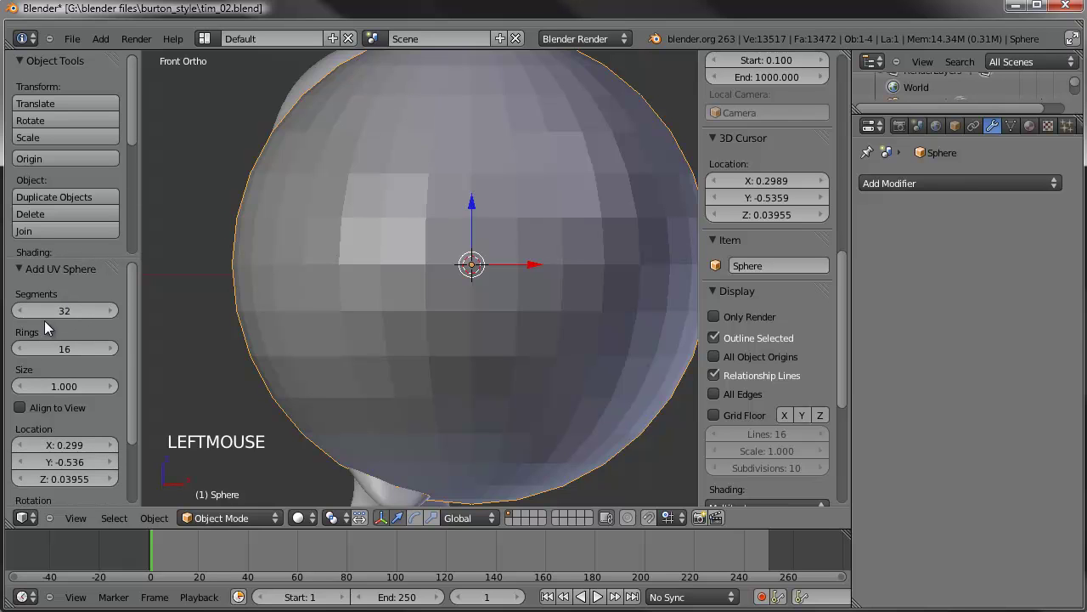
pyautogui.write('12')
pyautogui.press('Return')
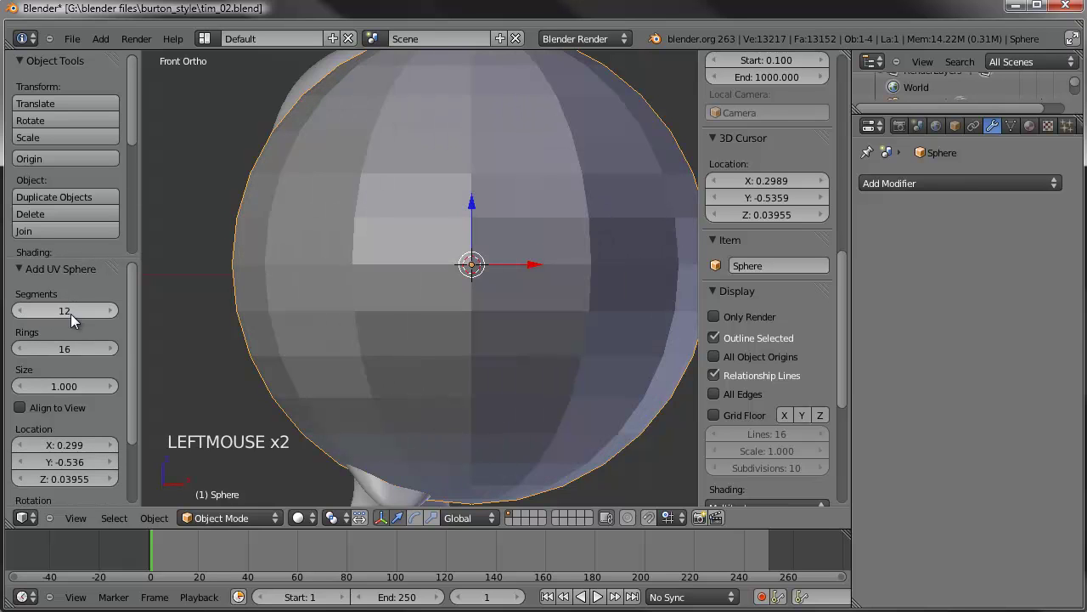
pyautogui.click(71, 349)
pyautogui.write('1')
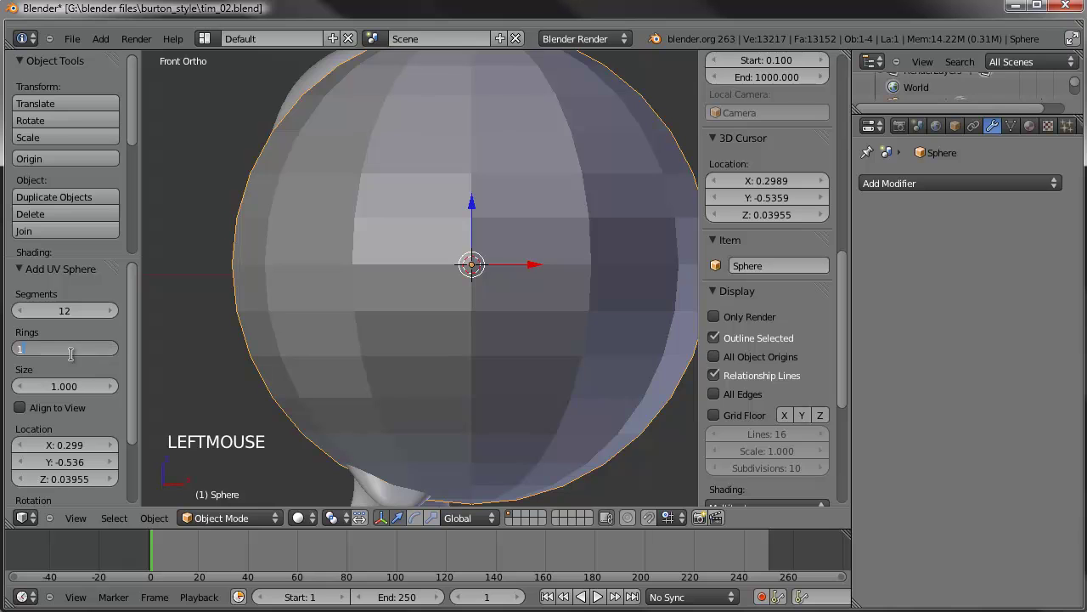
pyautogui.write('2')
pyautogui.press('Return')
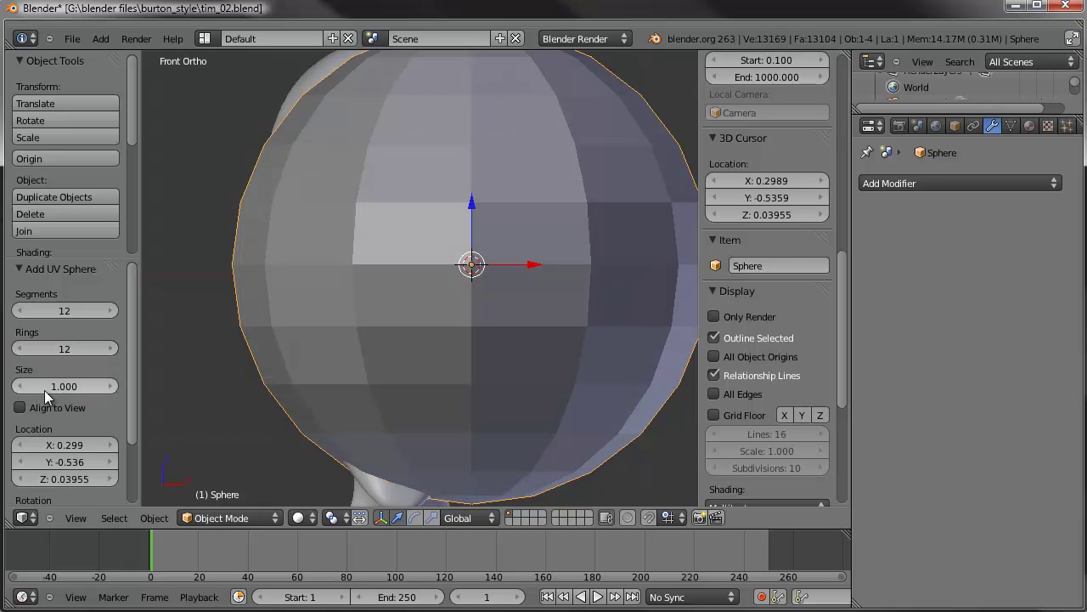
# Reduce the UV sphere's size to 0.25 to suit the eye socket
pyautogui.moveTo(76, 387); pyautogui.dragTo(25, 395)
pyautogui.click(66, 389)
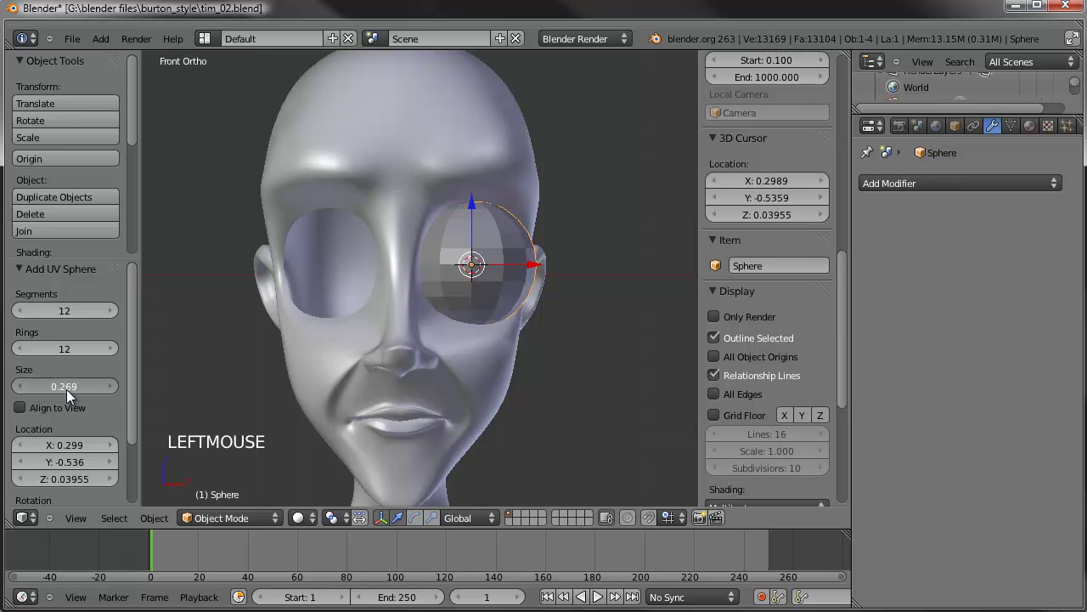
pyautogui.write('0.25')
pyautogui.press('Return')
# Fit the eyeball sphere into the socket by moving it -0.019 along X, then 0.069 along Y and 0.002 along Z in side view
pyautogui.moveTo(355, 386); pyautogui.dragTo(519, 390, button='middle')
pyautogui.scroll(2, 518, 389)
pyautogui.moveTo(534, 345); pyautogui.dragTo(516, 344)
pyautogui.moveTo(516, 344); pyautogui.dragTo(446, 308, button='middle')
pyautogui.press('KP_3')
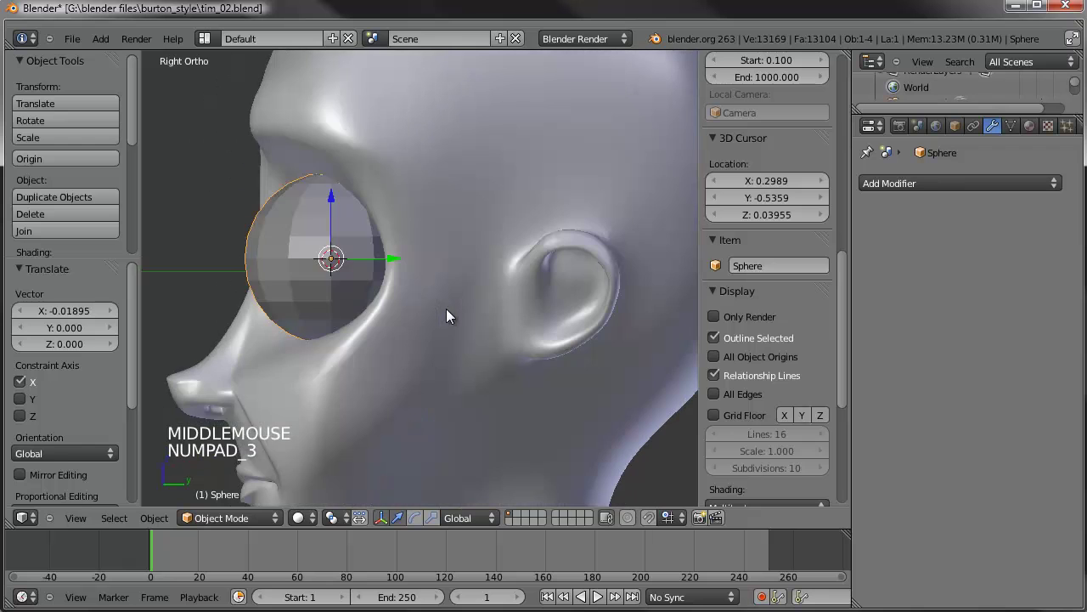
pyautogui.press('g')
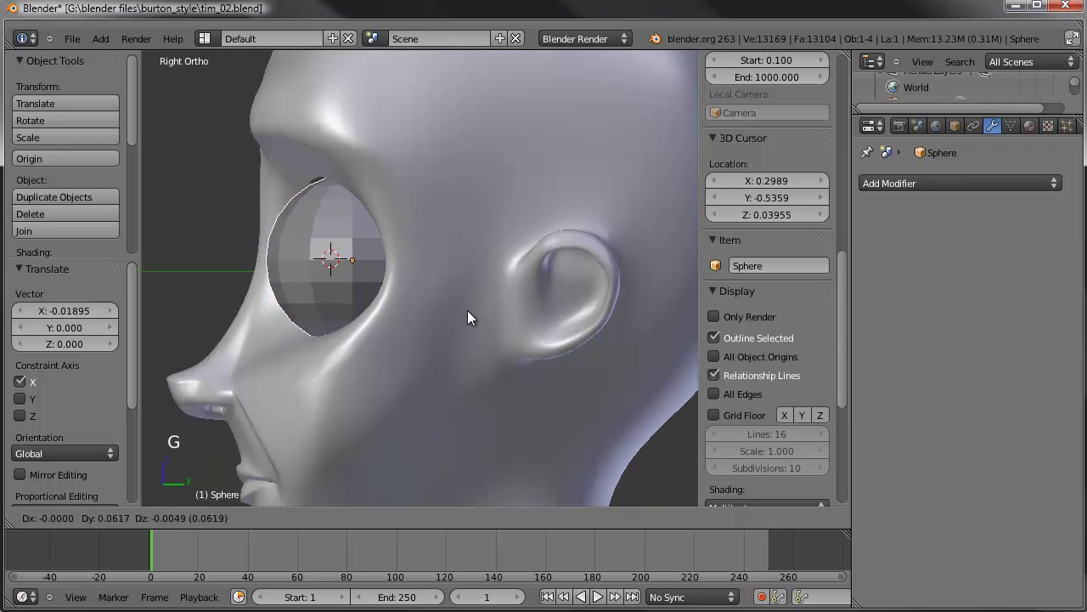
pyautogui.click(471, 309)
pyautogui.moveTo(473, 310); pyautogui.dragTo(432, 318, button='middle')
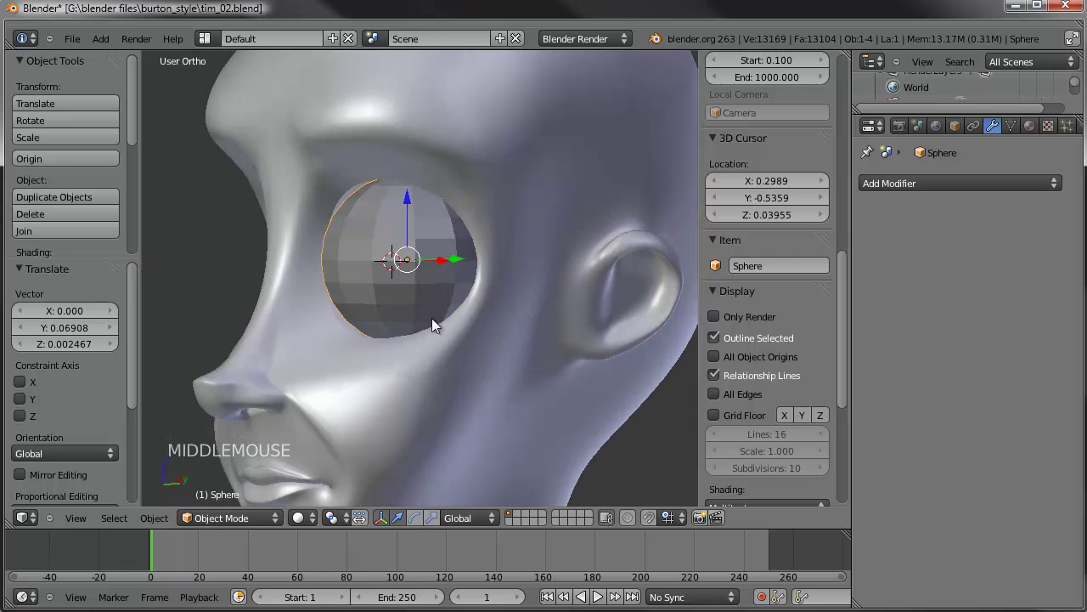
# Edit the head mesh in side view and move the eye socket's rim loop about 0.009 along Y
pyautogui.rightClick(475, 347)
pyautogui.press('KP_3')
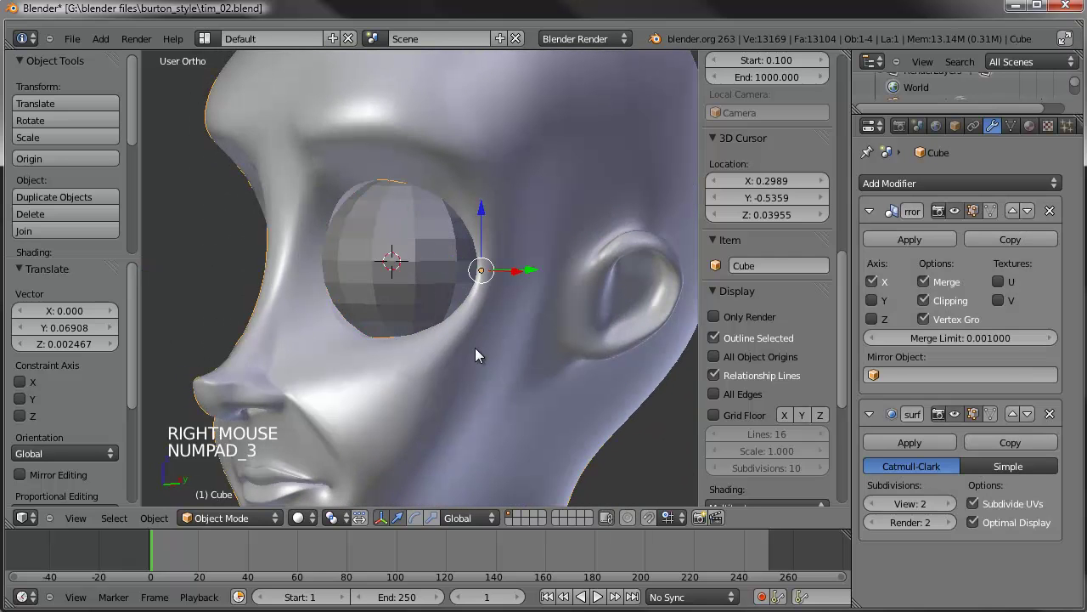
pyautogui.scroll(3, 475, 347)
pyautogui.keyDown('shift'); pyautogui.moveTo(475, 348); pyautogui.dragTo(566, 385, button='middle'); pyautogui.keyUp('shift')
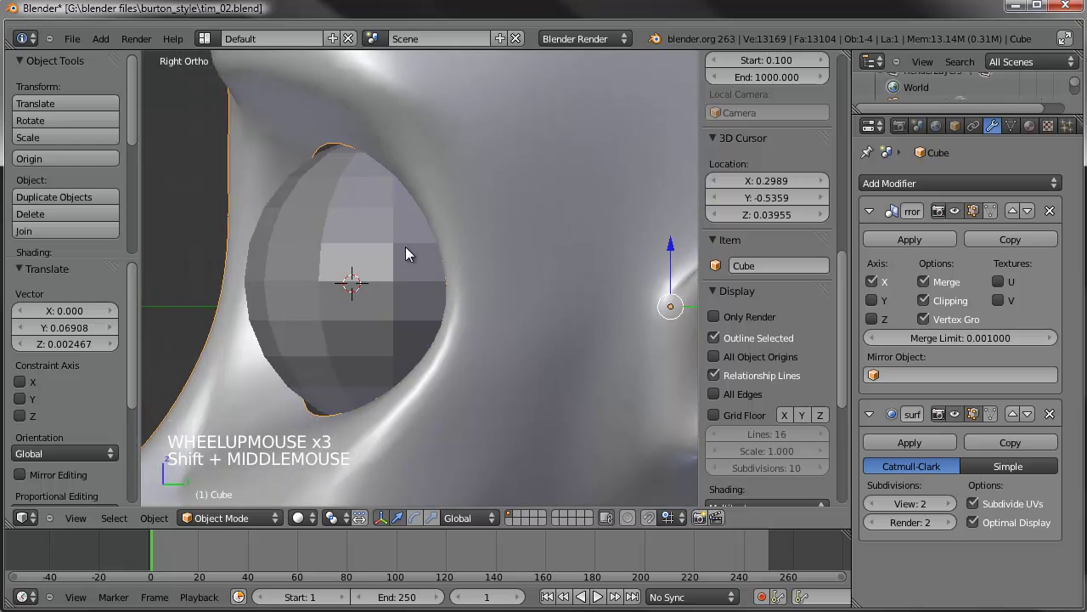
pyautogui.keyDown('shift'); pyautogui.moveTo(475, 359); pyautogui.dragTo(493, 343, button='middle'); pyautogui.keyUp('shift')
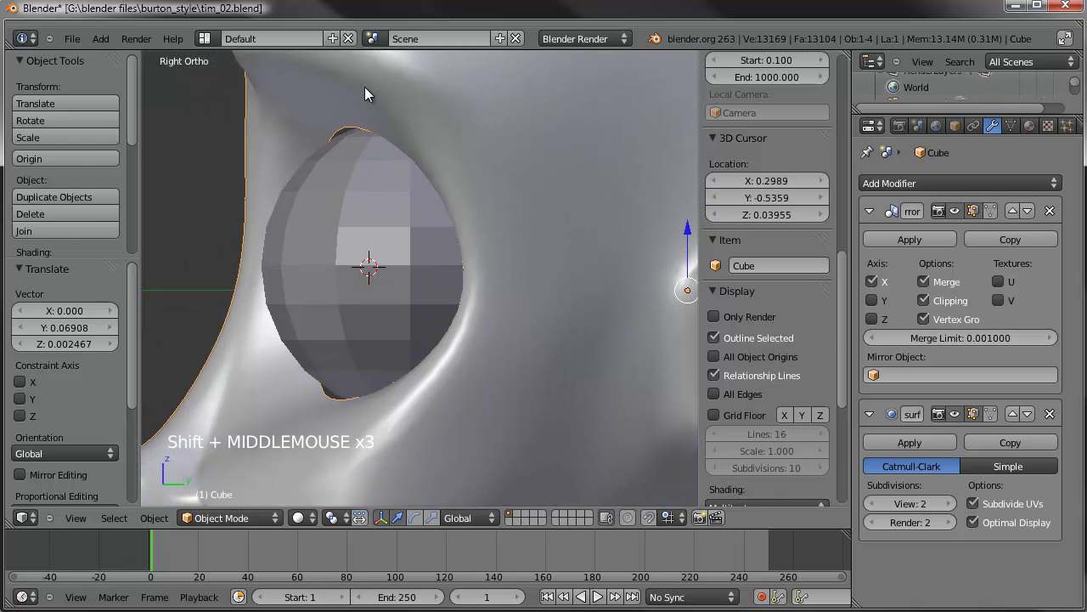
pyautogui.press('Tab')
pyautogui.moveTo(445, 273); pyautogui.dragTo(449, 272)
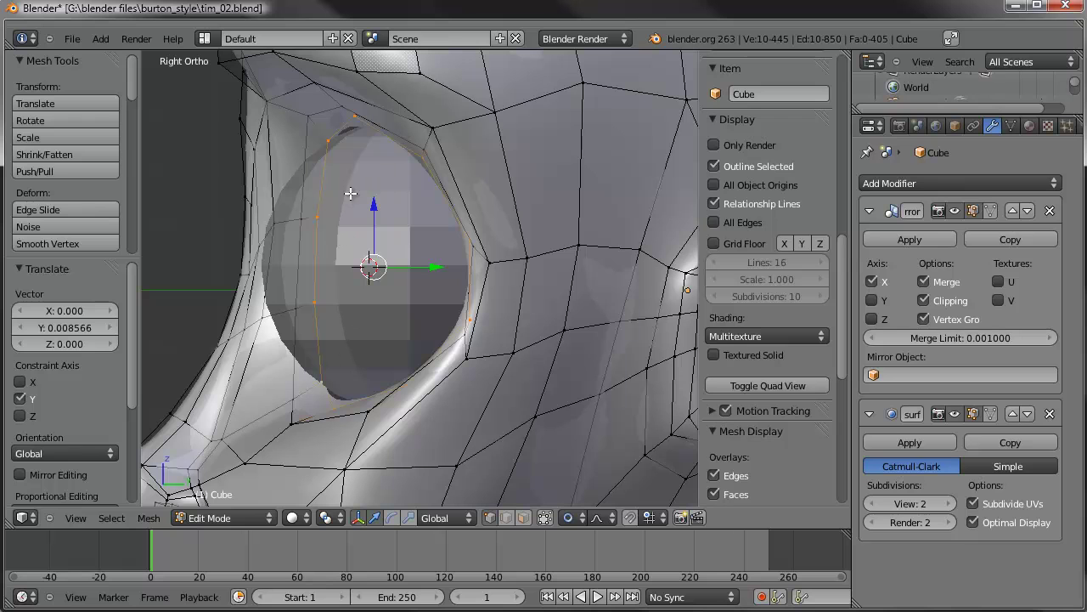
# Extrude the socket rim loop 0.0671 along Y into the head, scale it to about 0.94 and leave mesh editing
pyautogui.press('e')
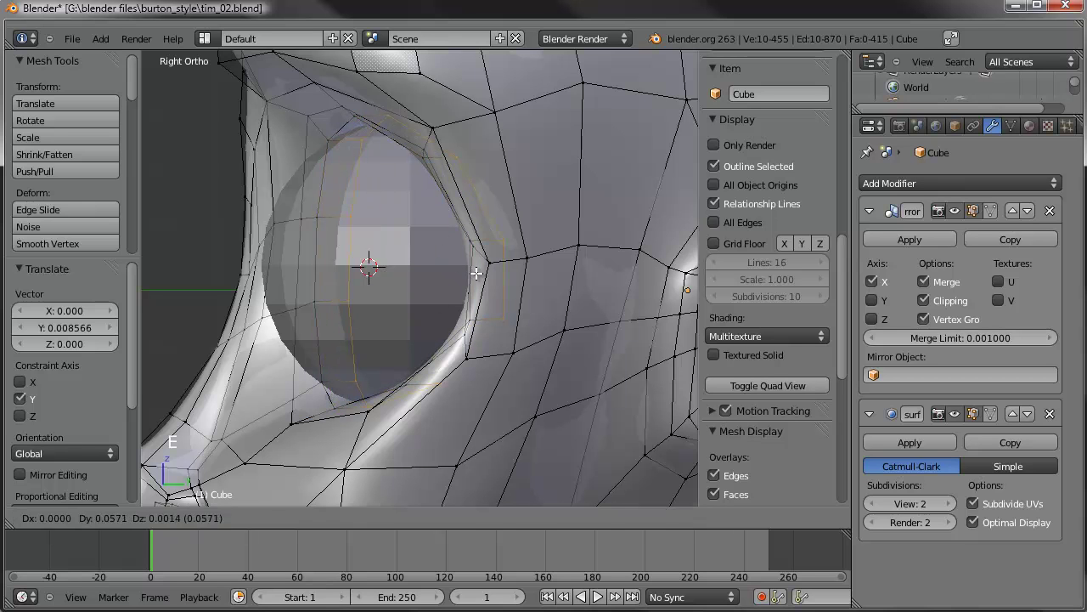
pyautogui.click(481, 274)
pyautogui.press('s')
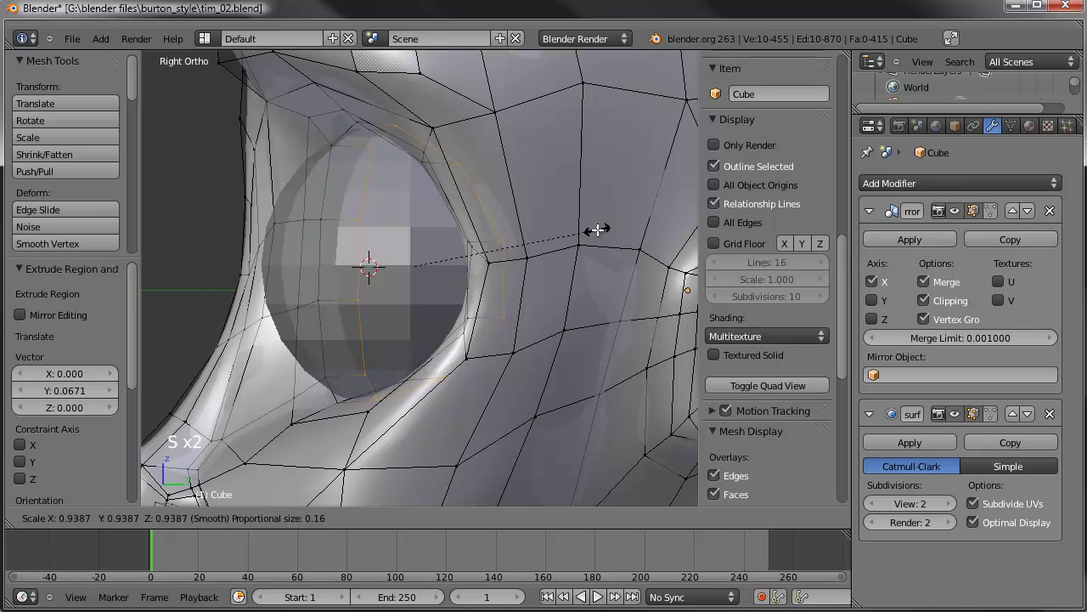
pyautogui.click(593, 232)
pyautogui.scroll(-3, 325, 281)
pyautogui.press('Tab')
# In front view, move four inner socket rim vertices beside the nose about -0.029 along X and -0.005 along Z, then leave mesh editing
pyautogui.moveTo(326, 280); pyautogui.dragTo(422, 302, button='middle')
pyautogui.press('KP_1')
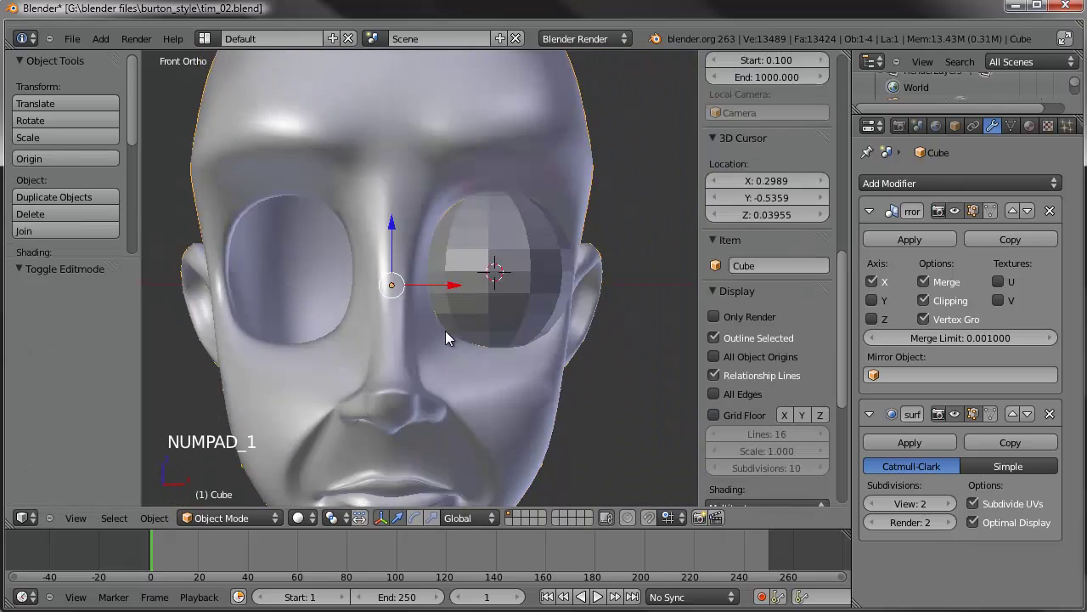
pyautogui.press('z')
pyautogui.scroll(4, 446, 327)
pyautogui.scroll(1, 438, 308)
pyautogui.press('z')
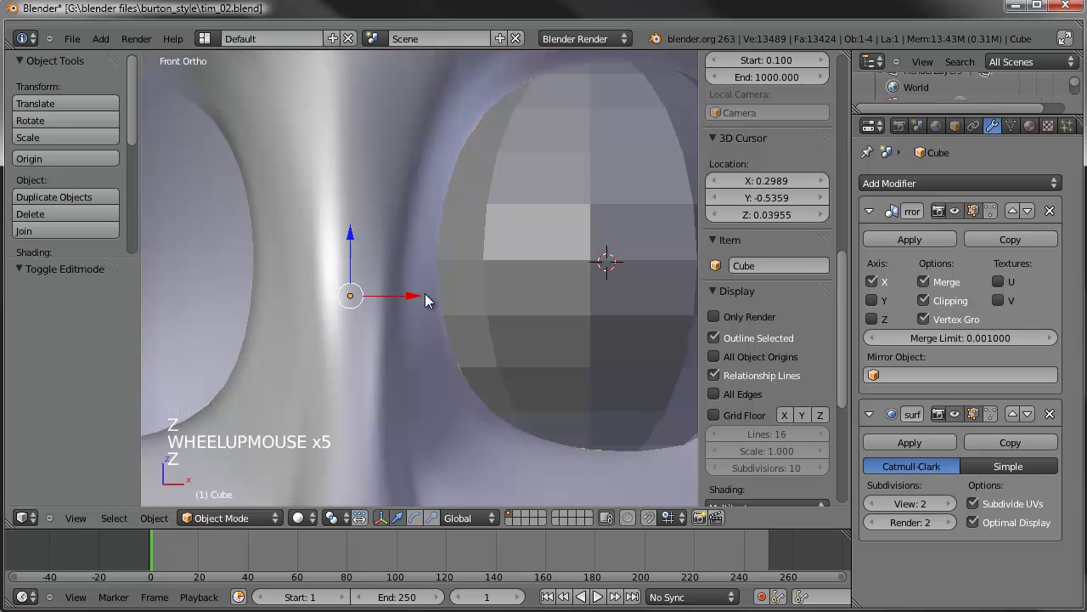
pyautogui.press('Tab')
pyautogui.rightClick(444, 304)
pyautogui.keyDown('shift'); pyautogui.rightClick(455, 196); pyautogui.keyUp('shift')
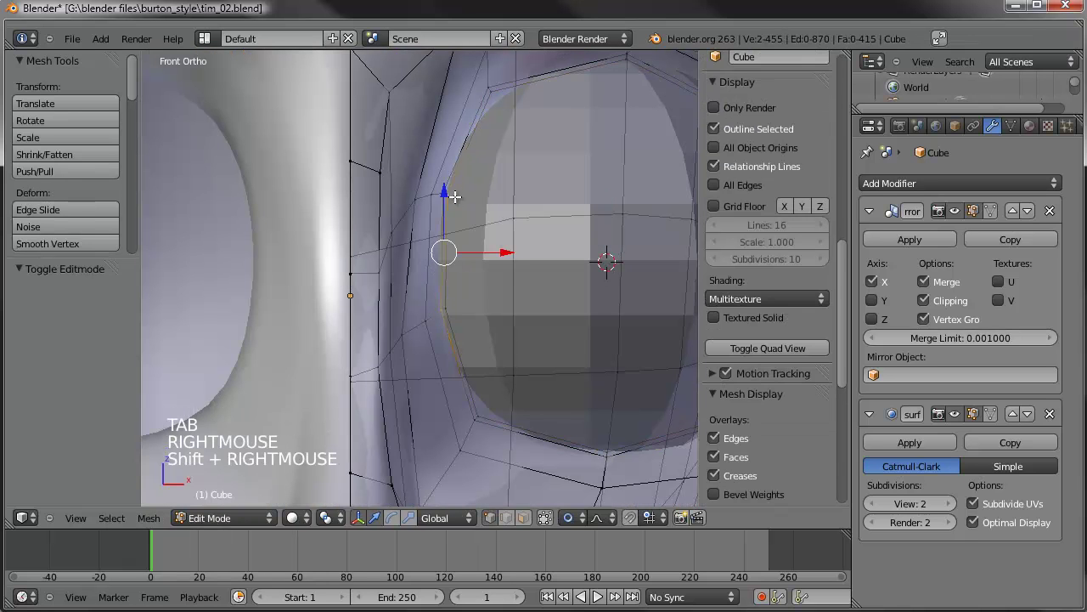
pyautogui.keyDown('shift'); pyautogui.rightClick(451, 302); pyautogui.keyUp('shift')
pyautogui.keyDown('shift'); pyautogui.rightClick(451, 195); pyautogui.keyUp('shift')
pyautogui.press('g')
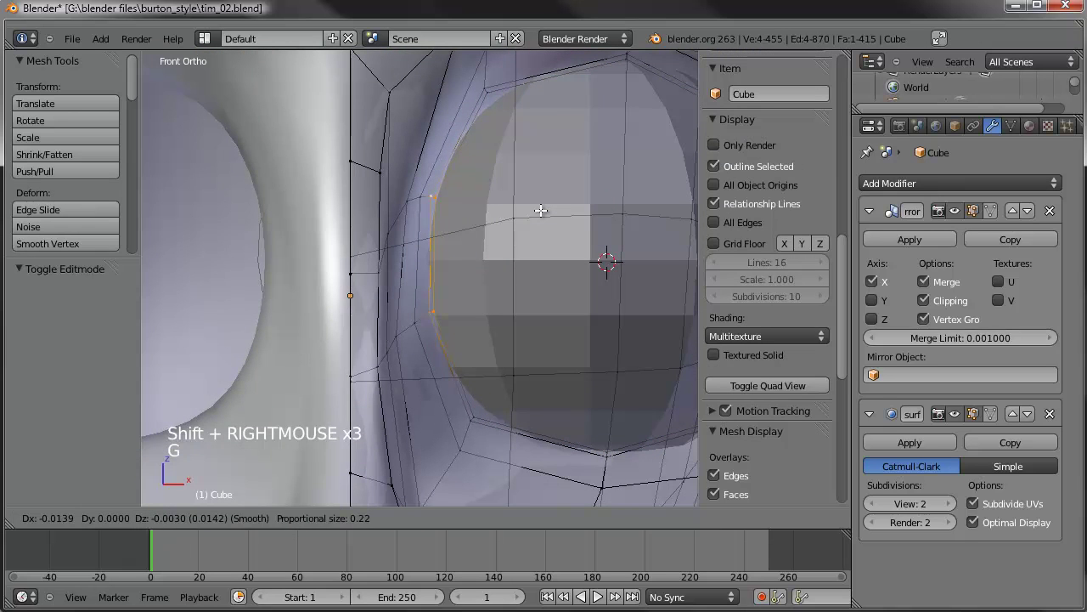
pyautogui.click(529, 213)
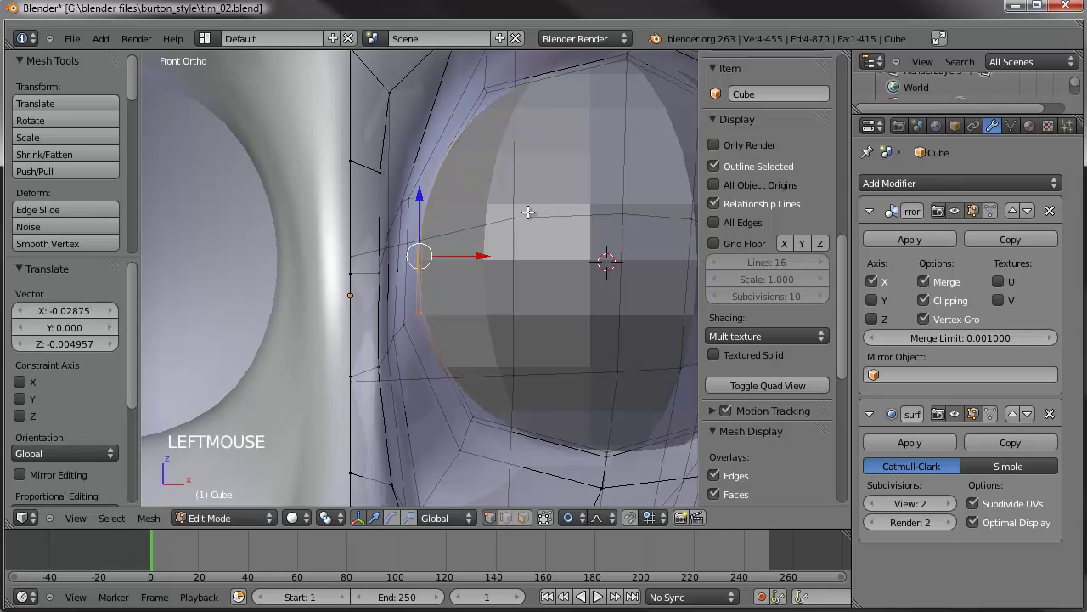
pyautogui.scroll(-6, 448, 296)
pyautogui.scroll(-1, 448, 297)
pyautogui.moveTo(494, 306)
pyautogui.mouseDown(button='middle')
pyautogui.moveTo(612, 323)
pyautogui.moveTo(467, 349)
pyautogui.moveTo(541, 315)
pyautogui.moveTo(336, 353)
pyautogui.moveTo(367, 334)
pyautogui.moveTo(436, 340)
pyautogui.moveTo(475, 281)
pyautogui.moveTo(512, 301)
pyautogui.mouseUp(button='middle')
pyautogui.press('Tab')
# Select the eyeball sphere in front view and snap the 3D cursor to its centre
pyautogui.rightClick(475, 279)
pyautogui.press('KP_1')
pyautogui.scroll(4, 476, 274)
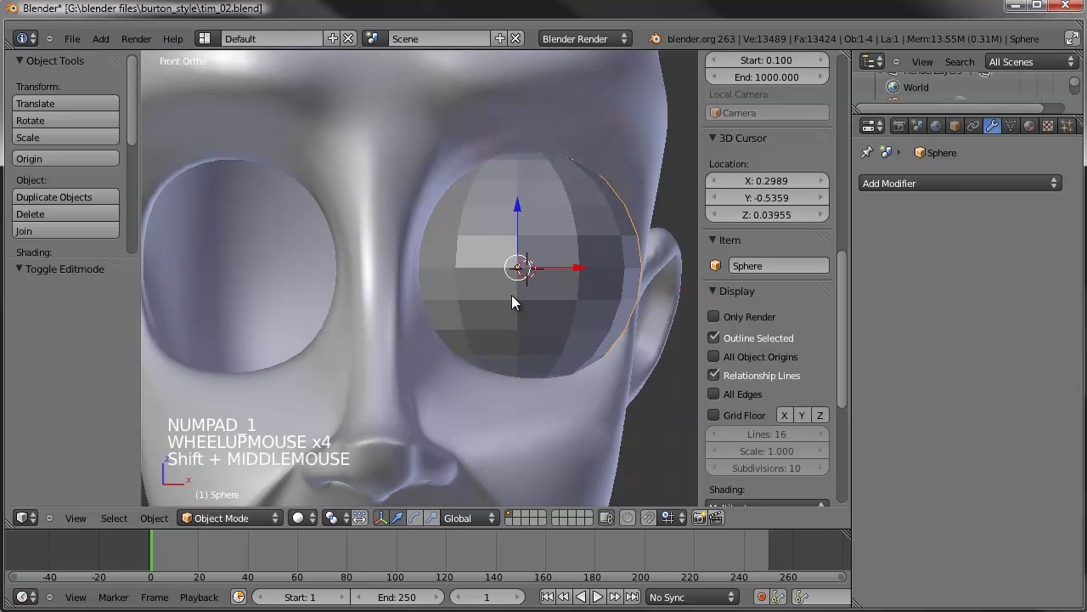
pyautogui.scroll(4, 374, 306)
pyautogui.keyDown('shift'); pyautogui.moveTo(374, 305); pyautogui.dragTo(407, 338, button='middle'); pyautogui.keyUp('shift')
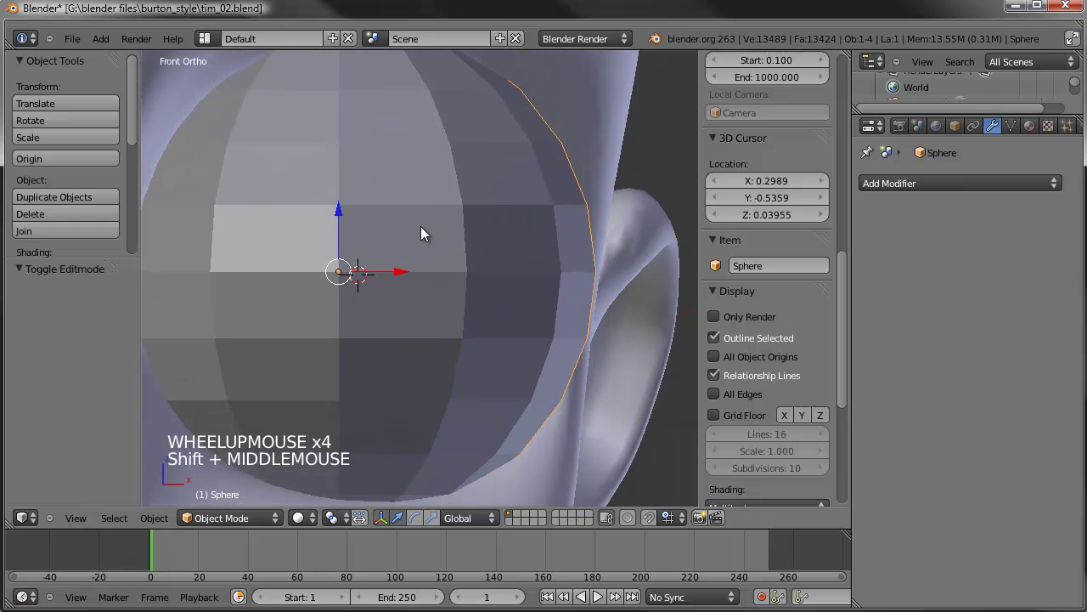
pyautogui.hotkey('shift', 's')
pyautogui.click(373, 335)
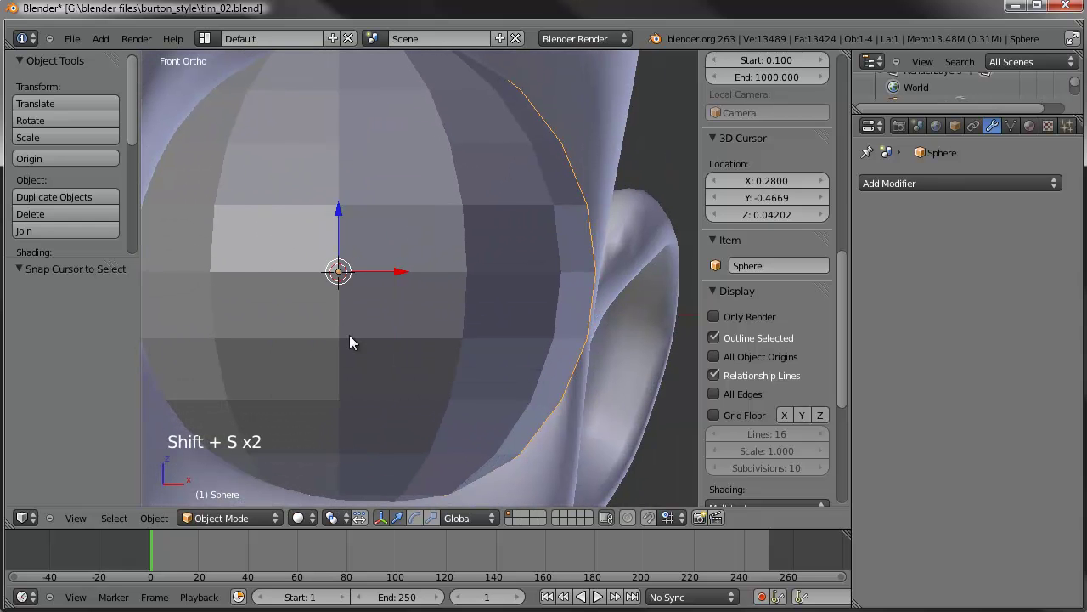
# Duplicate the sphere in place and rename the duplicate Eyeball
pyautogui.scroll(-4, 349, 335)
pyautogui.moveTo(498, 286); pyautogui.dragTo(449, 287, button='middle')
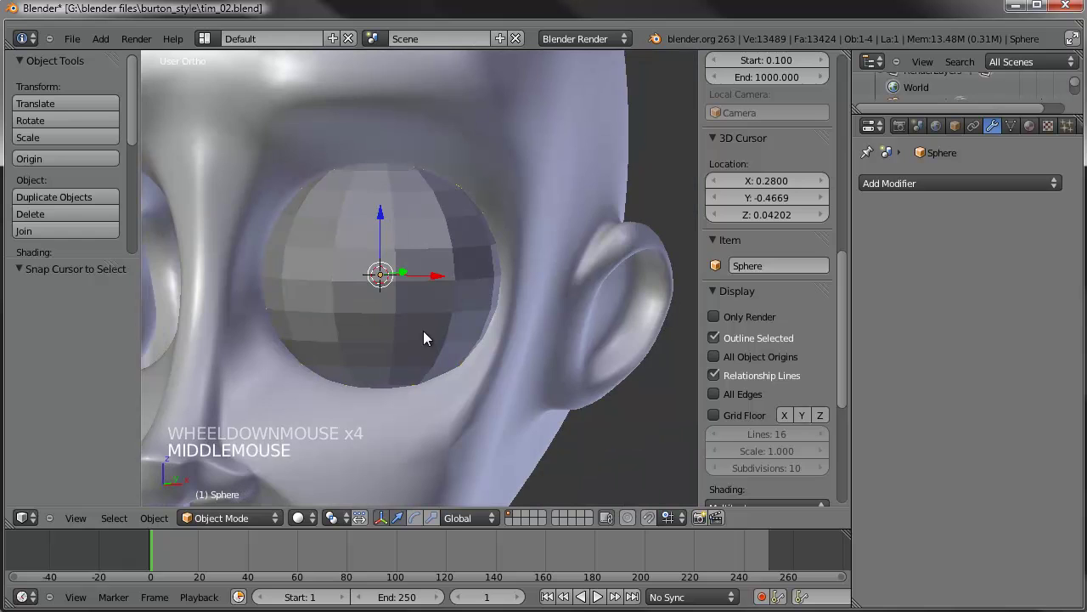
pyautogui.moveTo(352, 300)
pyautogui.mouseDown(button='middle')
pyautogui.moveTo(372, 293)
pyautogui.moveTo(362, 302)
pyautogui.mouseUp(button='middle')
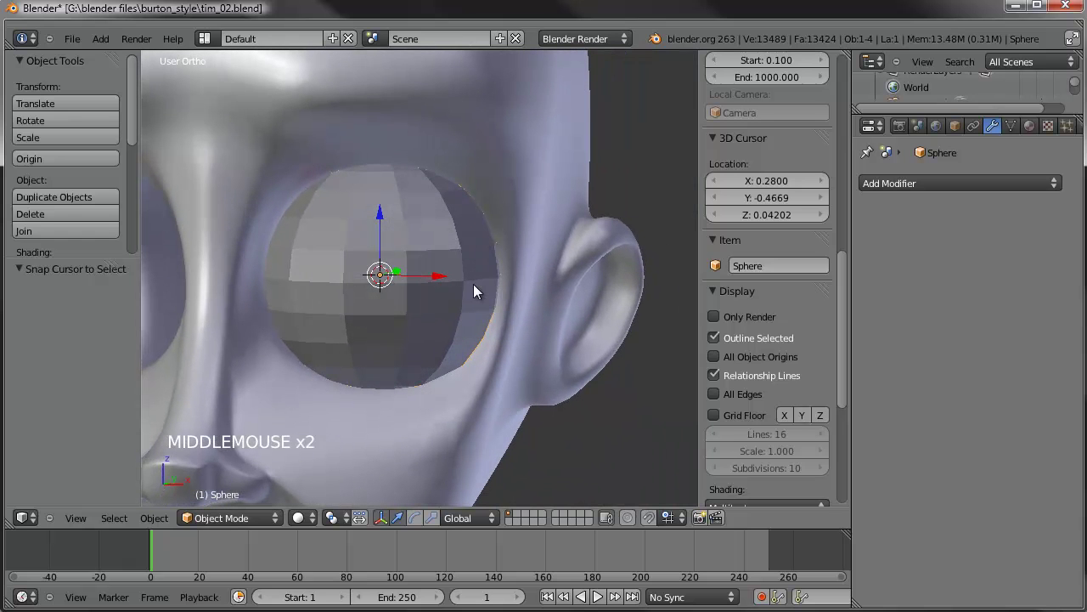
pyautogui.hotkey('shift', 'd')
pyautogui.click(398, 292)
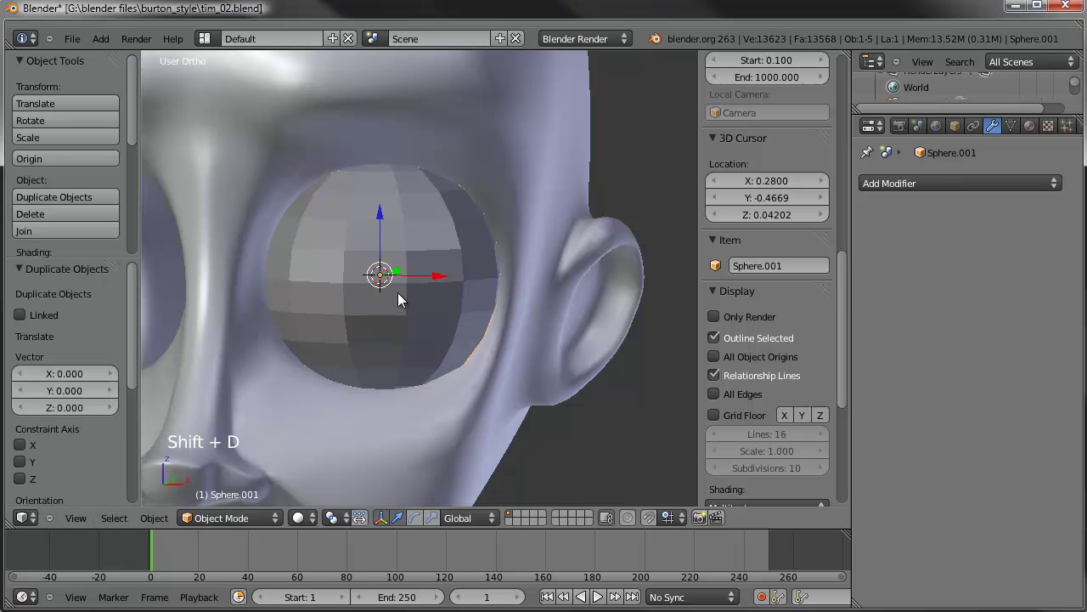
pyautogui.doubleClick(787, 266)
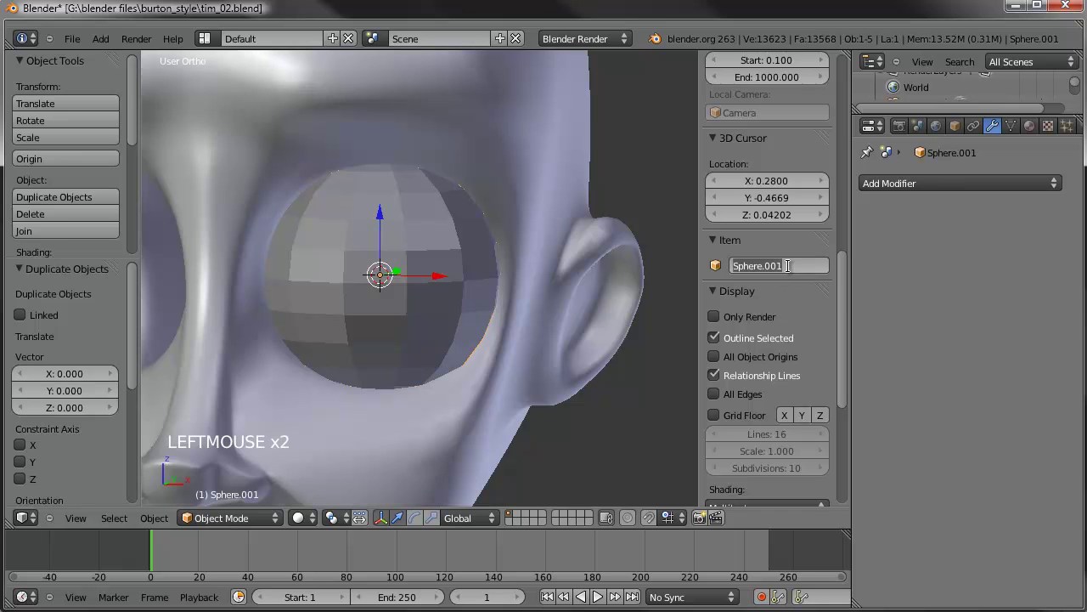
pyautogui.write('Eyeball')
pyautogui.press('Return')
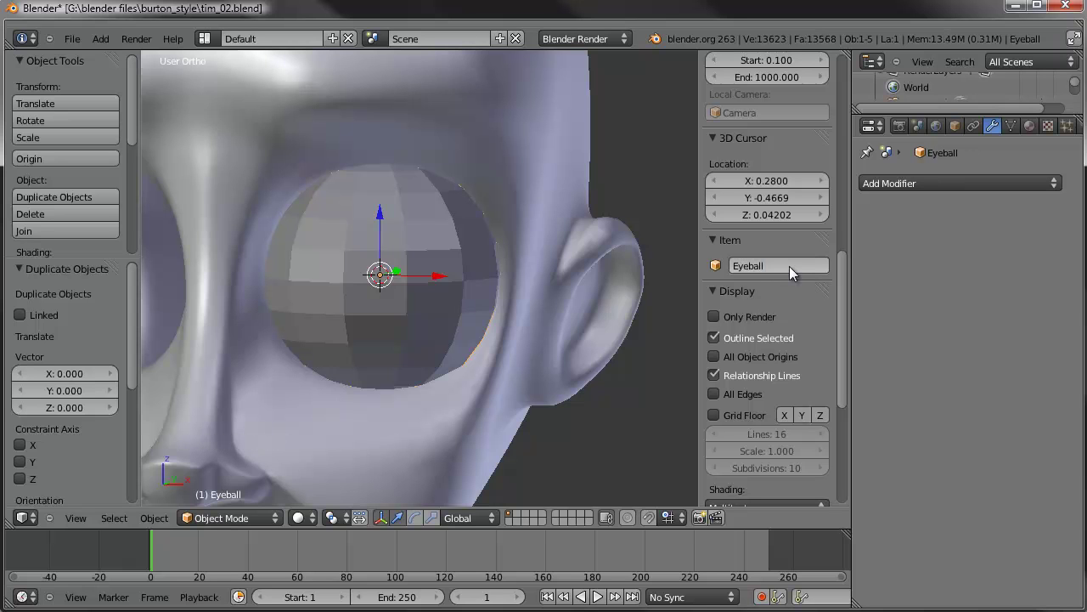
# Select the head object and rename it Tim_mesh
pyautogui.rightClick(369, 113)
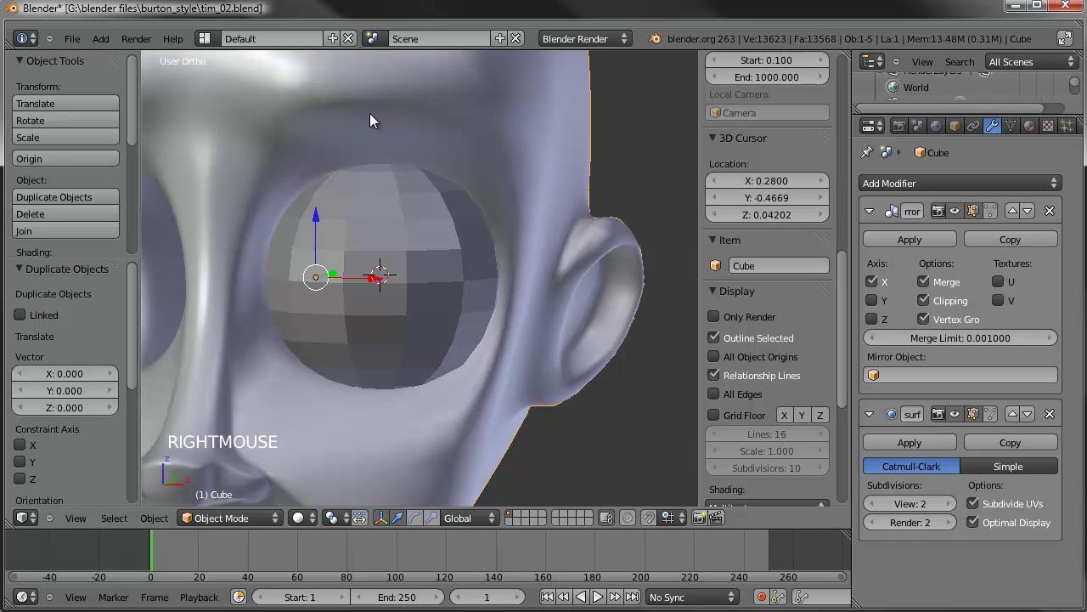
pyautogui.click(794, 265)
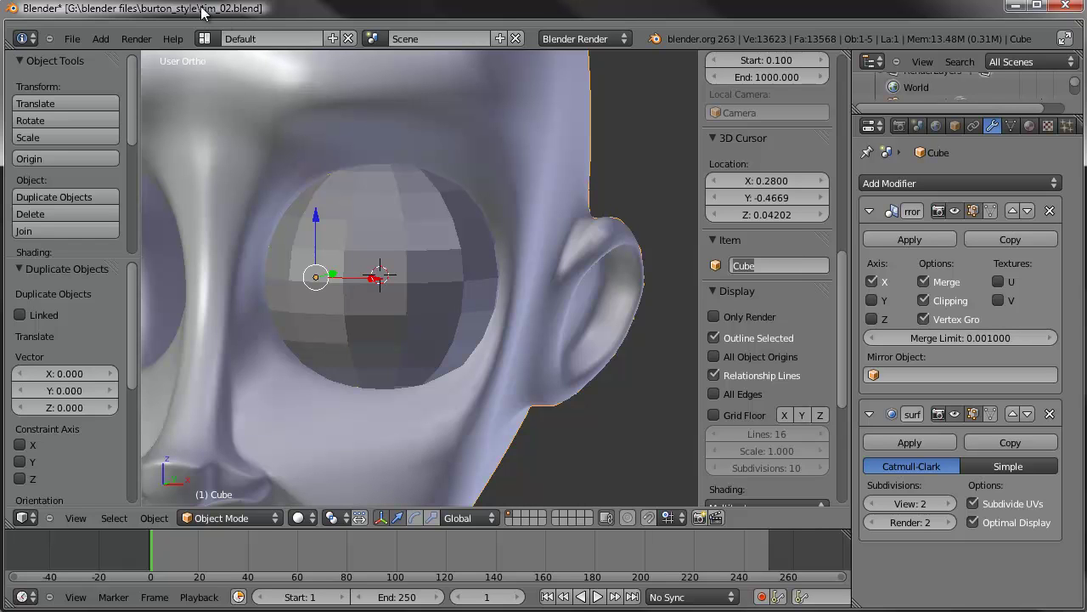
pyautogui.write('Tim')
pyautogui.press('Return')
pyautogui.click(773, 266)
pyautogui.write('_me')
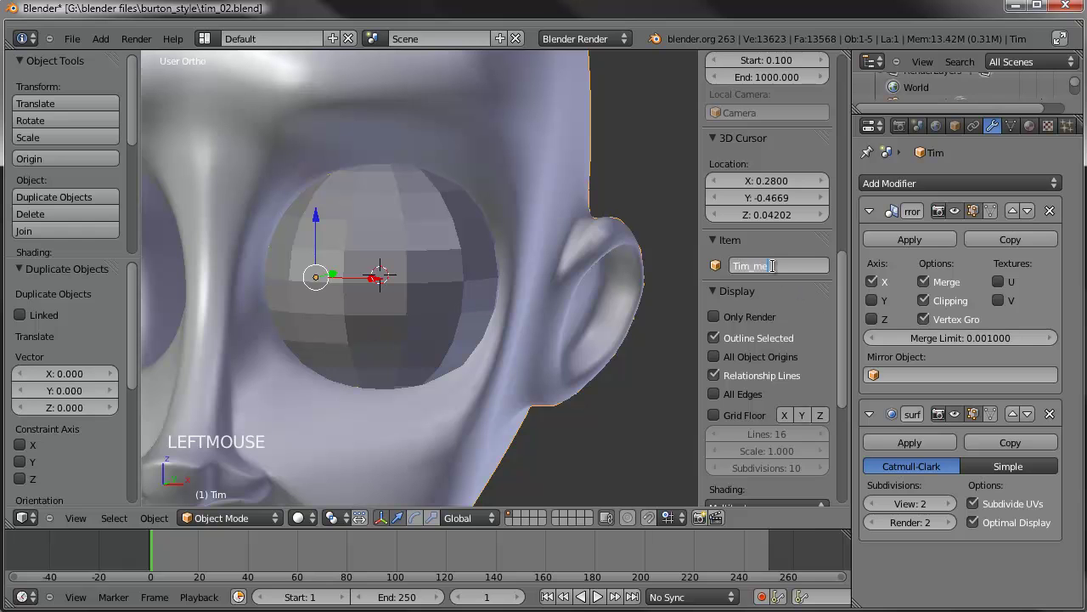
pyautogui.write('sh')
pyautogui.press('Return')
# Select the Eyeball object rather than the overlapping original sphere and open its mesh for editing
pyautogui.scroll(-3, 497, 340)
pyautogui.scroll(-2, 497, 342)
pyautogui.keyDown('shift'); pyautogui.moveTo(497, 342); pyautogui.dragTo(388, 352, button='middle'); pyautogui.keyUp('shift')
pyautogui.scroll(3, 434, 320)
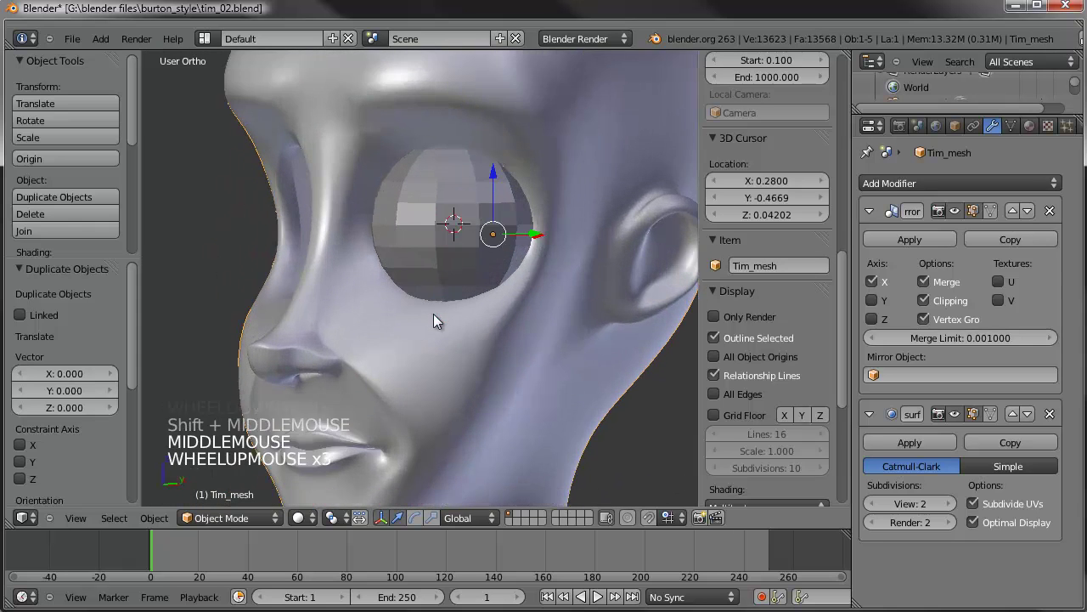
pyautogui.keyDown('shift'); pyautogui.moveTo(434, 322); pyautogui.dragTo(431, 379, button='middle'); pyautogui.keyUp('shift')
pyautogui.rightClick(405, 253)
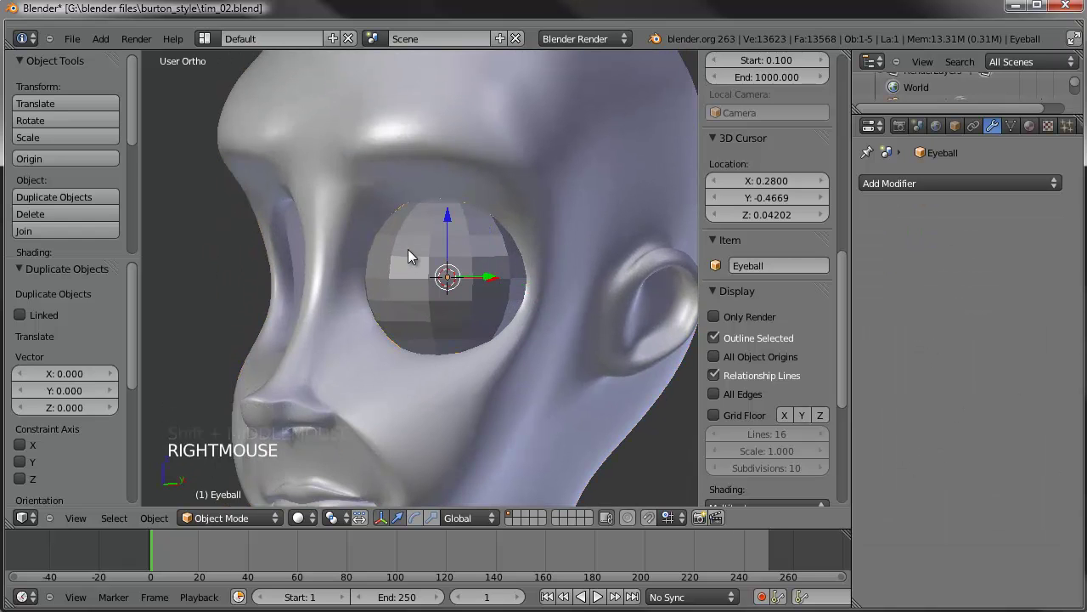
pyautogui.press('z')
pyautogui.scroll(3, 448, 278)
pyautogui.press('z')
pyautogui.rightClick(472, 240)
pyautogui.rightClick(471, 241)
pyautogui.rightClick(472, 241)
pyautogui.rightClick(472, 240)
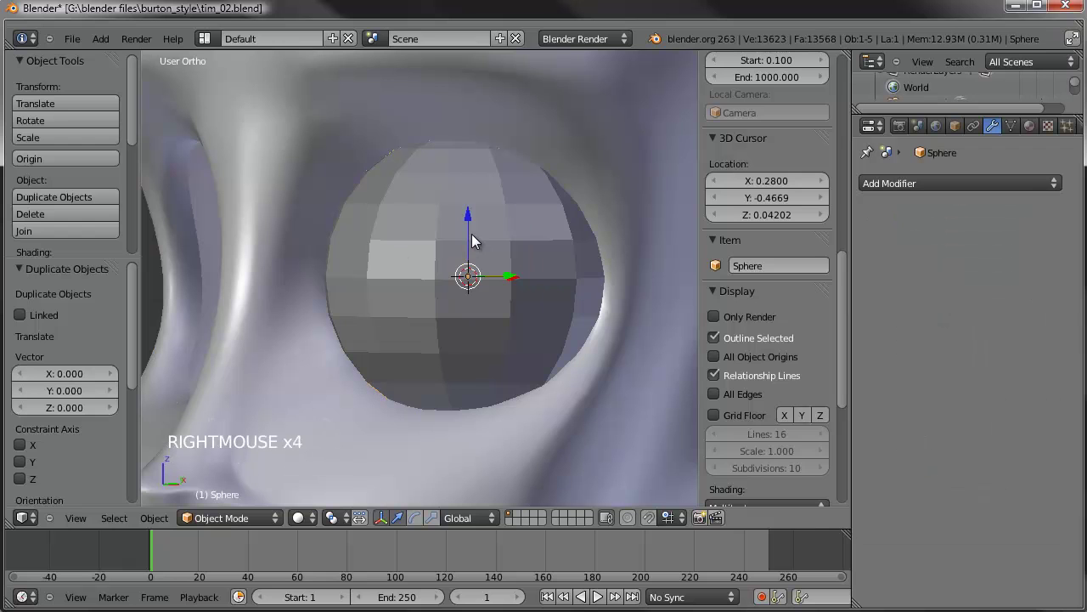
pyautogui.rightClick(473, 235)
pyautogui.rightClick(472, 235)
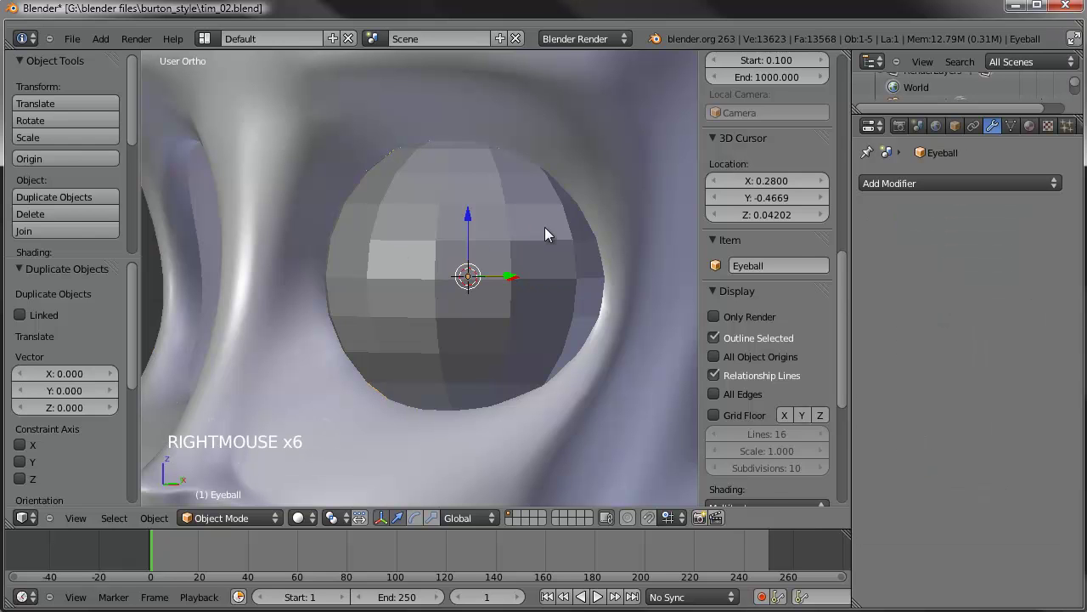
pyautogui.press('Tab')
pyautogui.press('s')
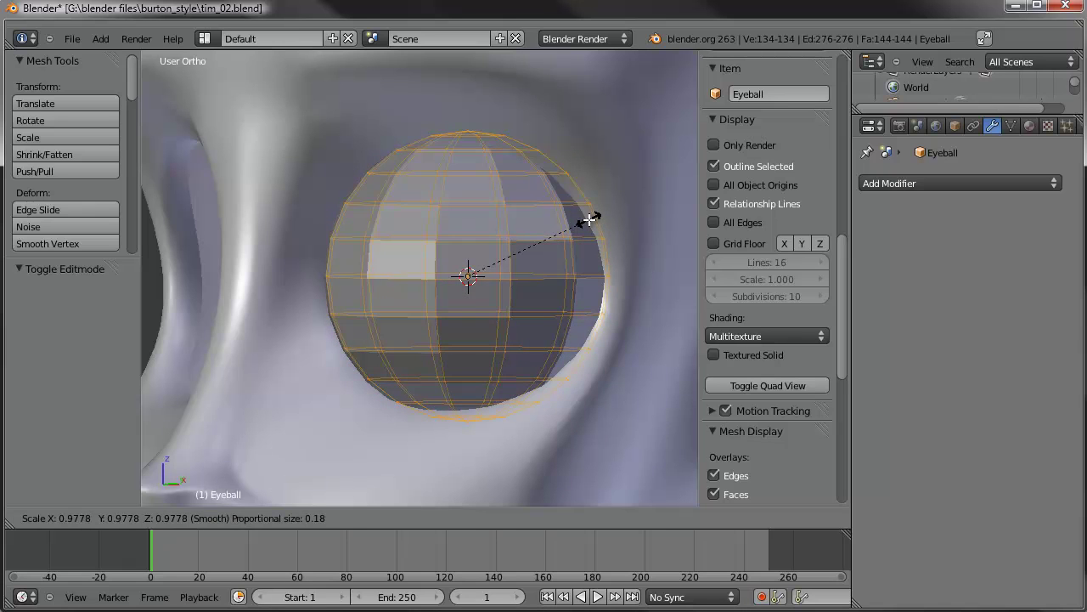
pyautogui.rightClick(590, 220)
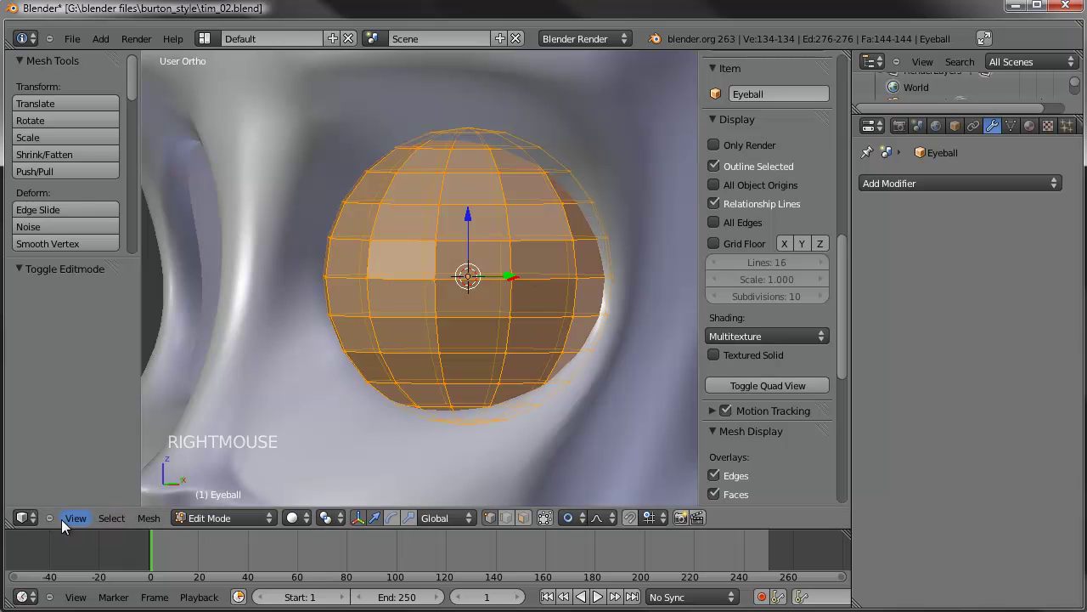
pyautogui.press('s')
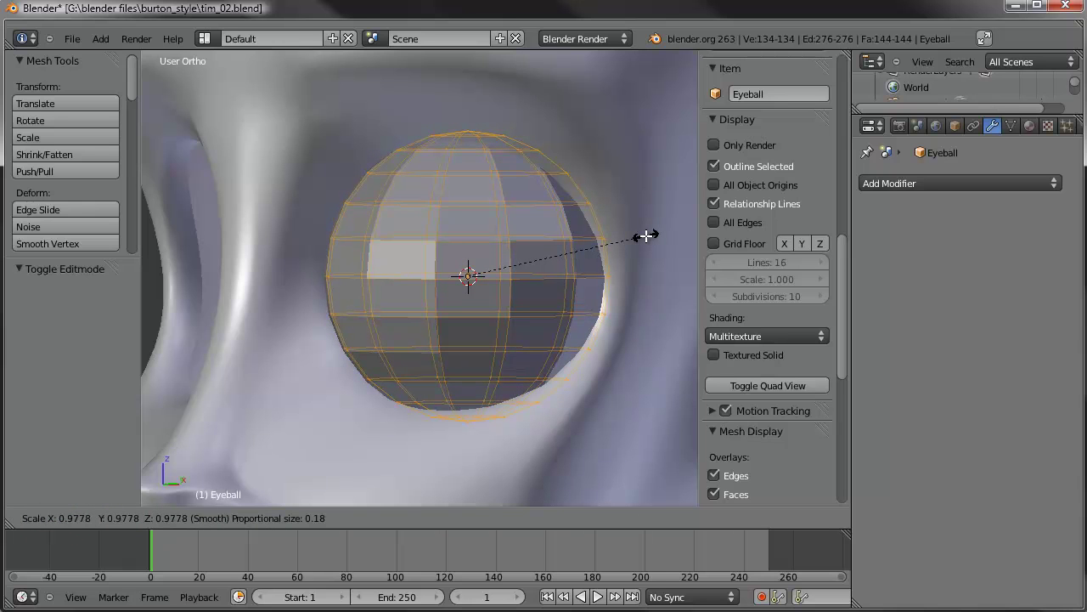
pyautogui.rightClick(644, 235)
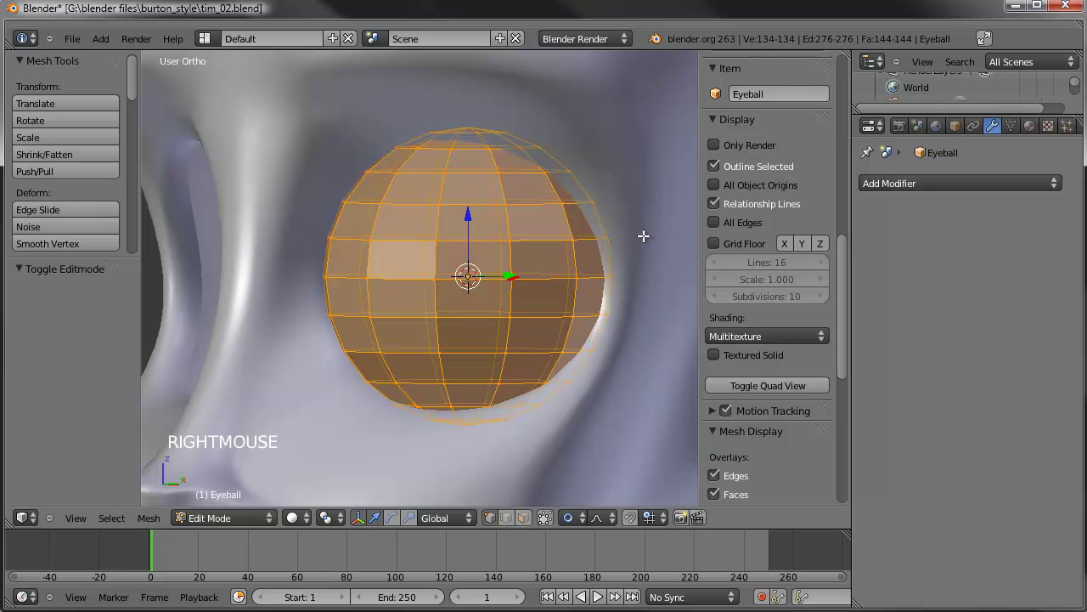
pyautogui.press('s')
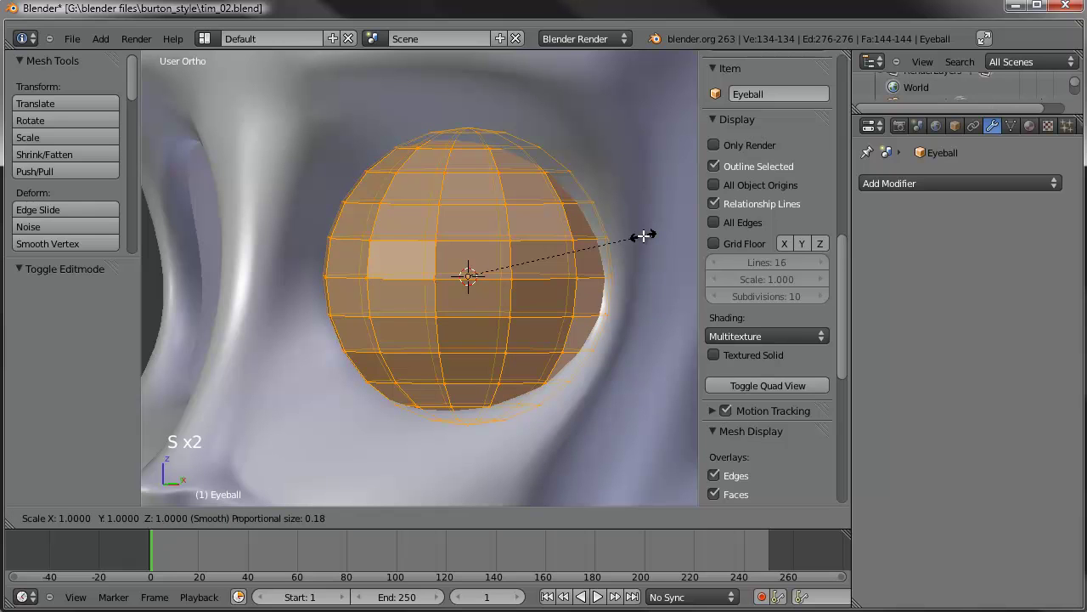
pyautogui.write('0.995')
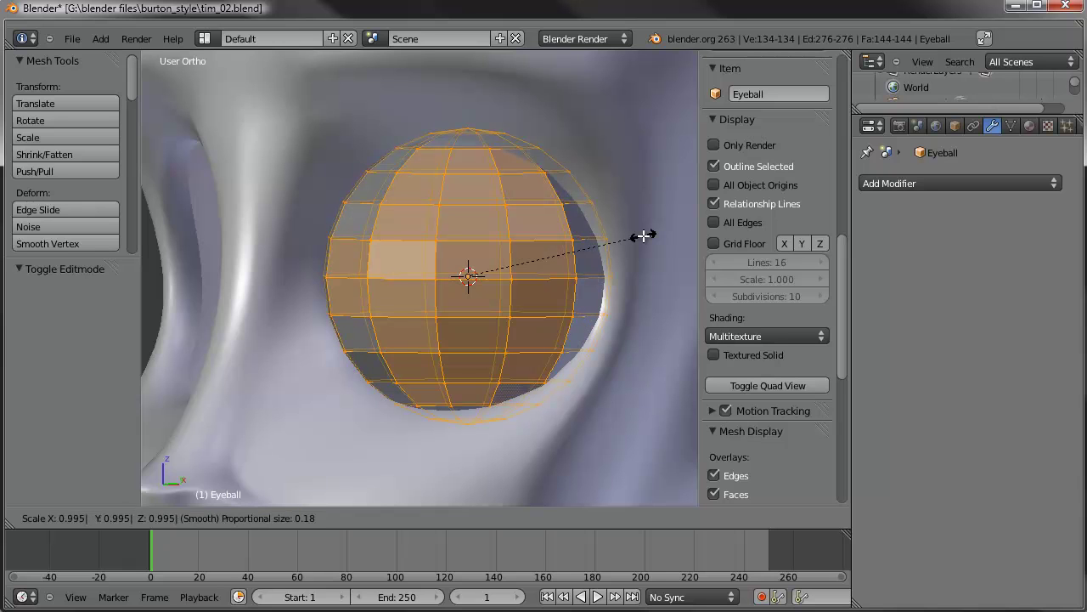
pyautogui.press('Return')
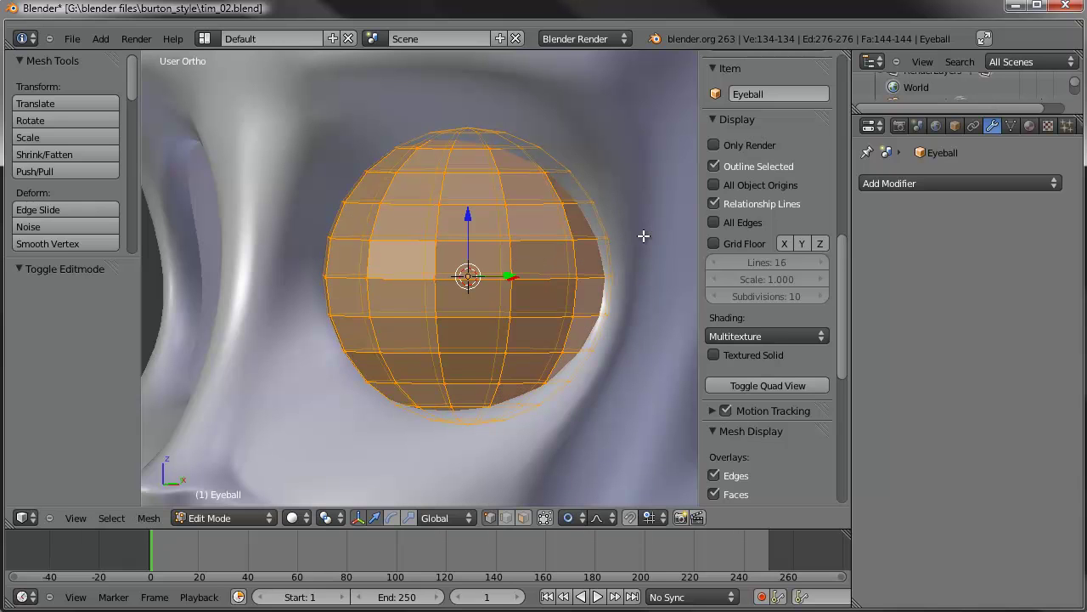
# Scale the entire Eyeball mesh uniformly to 0.95
pyautogui.write('s0.95| Y: 0.95| Z: 0.95| (Smooth) Proportional size: 0.18')
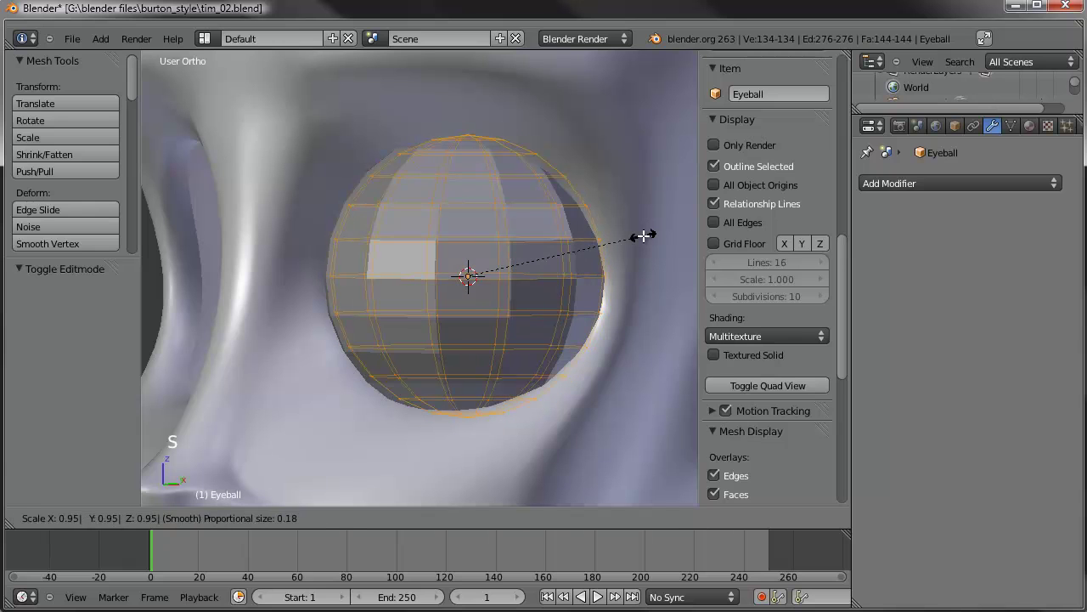
pyautogui.press('Return')
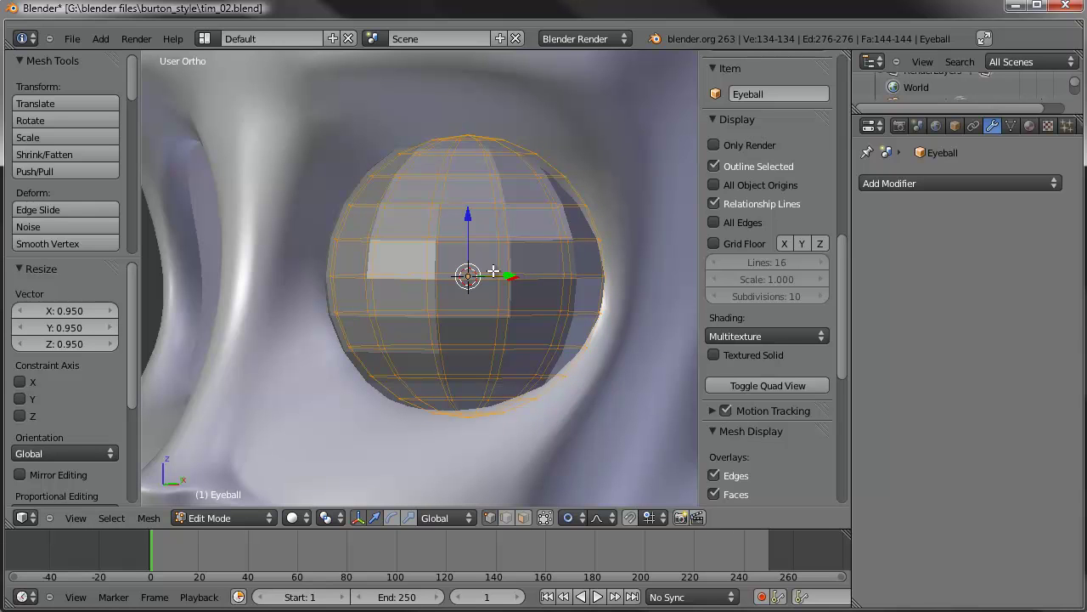
# Rotate the entire Eyeball mesh 90° about the X axis and leave mesh editing
pyautogui.press('KP_3')
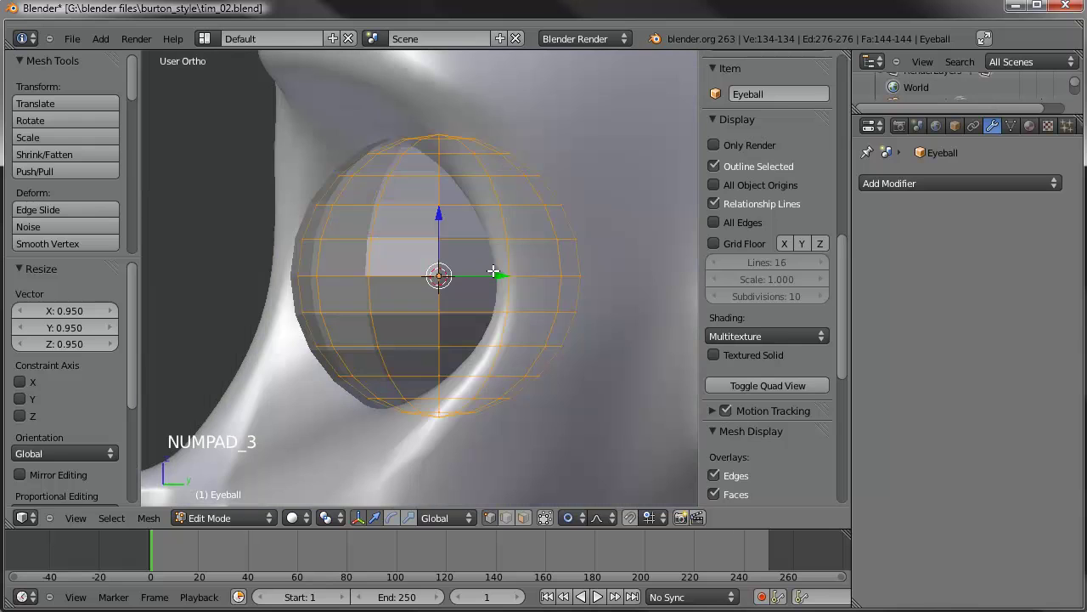
pyautogui.write('r')
pyautogui.write('x90')
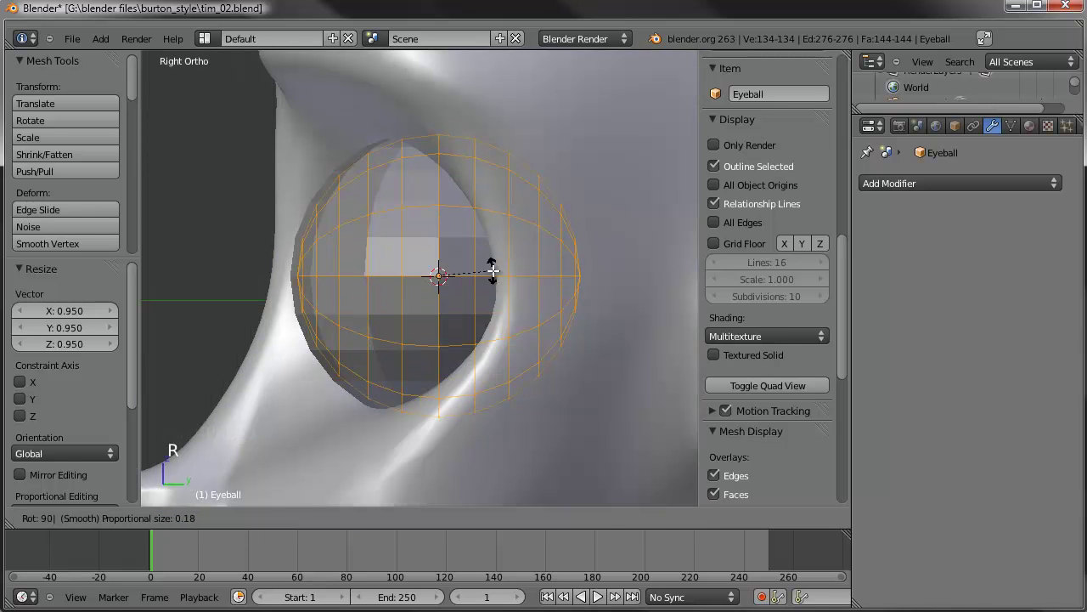
pyautogui.press('Return')
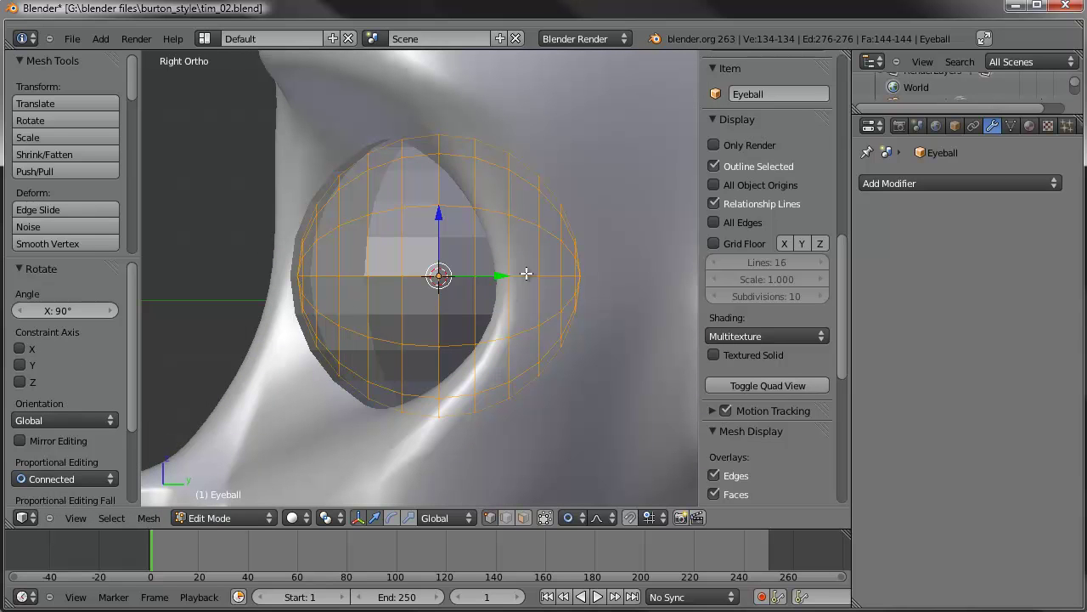
pyautogui.moveTo(289, 335); pyautogui.dragTo(466, 319, button='middle')
pyautogui.moveTo(474, 223); pyautogui.dragTo(381, 238, button='middle')
pyautogui.press('Tab')
# Select the original Sphere and delete all vertices below its horizontal middle ring, keeping the upper half as an eyelid
pyautogui.scroll(-1, 434, 360)
pyautogui.rightClick(401, 217)
pyautogui.scroll(-2, 396, 238)
pyautogui.press('KP_1')
pyautogui.scroll(2, 393, 236)
pyautogui.scroll(1, 394, 235)
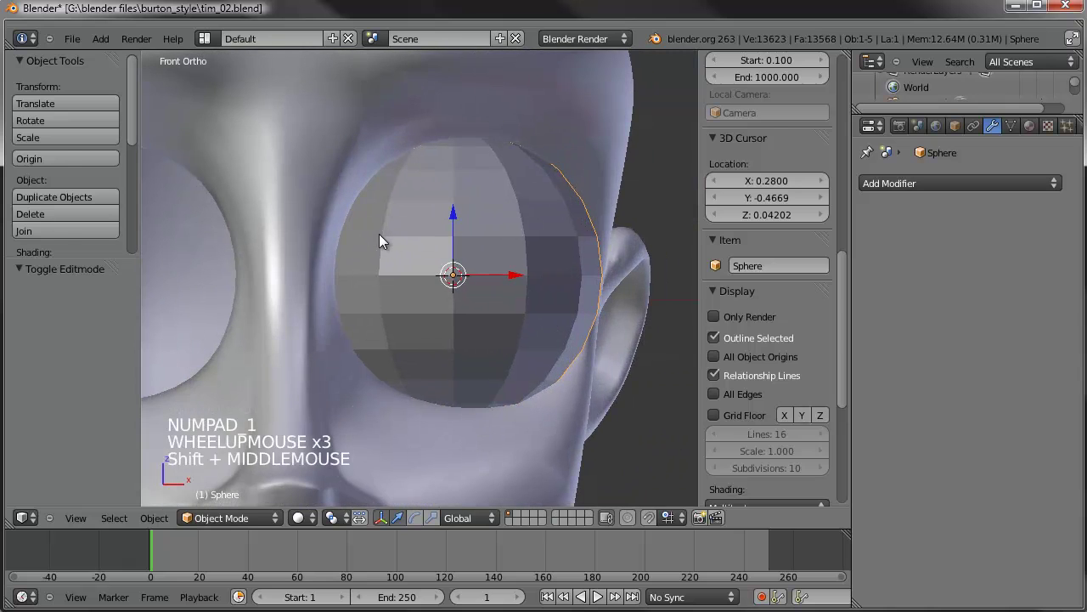
pyautogui.press('Tab')
pyautogui.press('a')
pyautogui.press('a')
pyautogui.press('b')
pyautogui.moveTo(633, 299); pyautogui.dragTo(246, 454)
pyautogui.press('x')
pyautogui.click(247, 459)
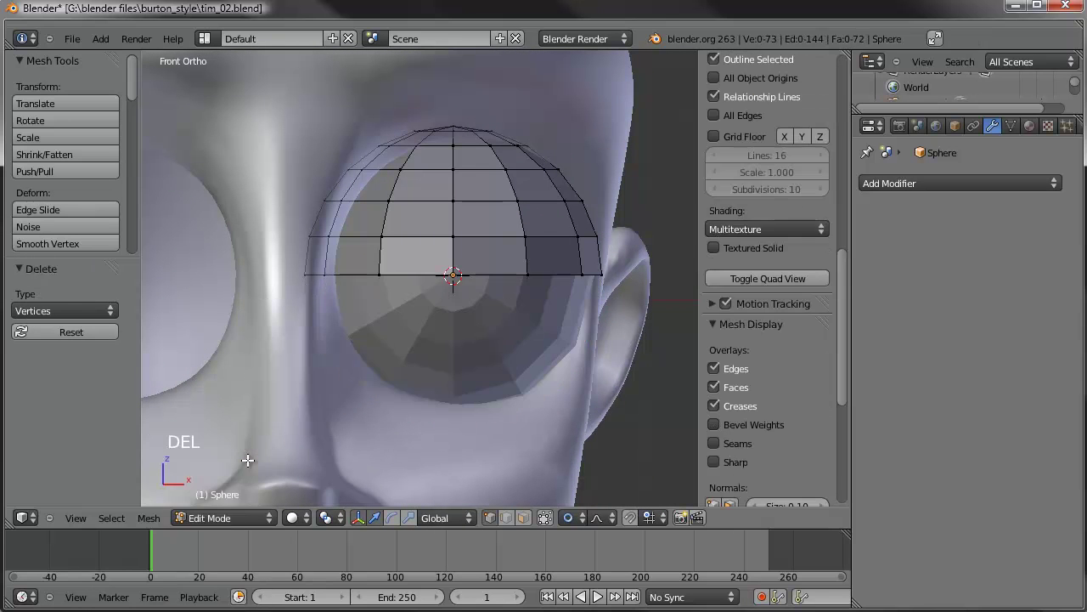
# Extrude the half-sphere's open bottom rim in place, disable proportional editing and scale the new rim inward to about 0.887
pyautogui.moveTo(304, 400); pyautogui.dragTo(381, 331, button='middle')
pyautogui.scroll(2, 381, 336)
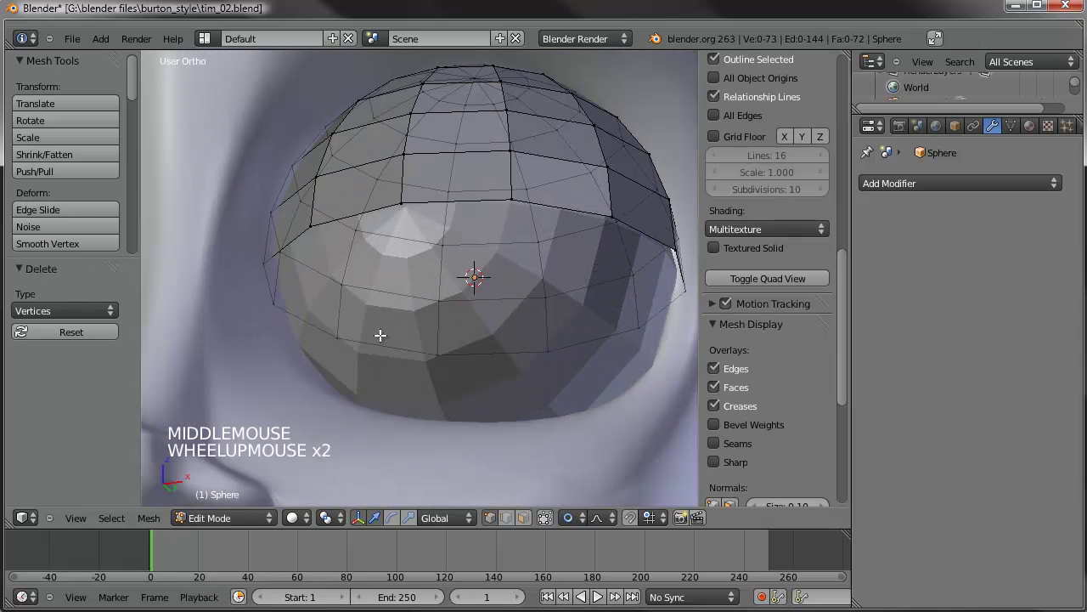
pyautogui.keyDown('shift'); pyautogui.moveTo(440, 291); pyautogui.dragTo(423, 314, button='middle'); pyautogui.keyUp('shift')
pyautogui.keyDown('alt'); pyautogui.rightClick(563, 233); pyautogui.keyUp('alt')
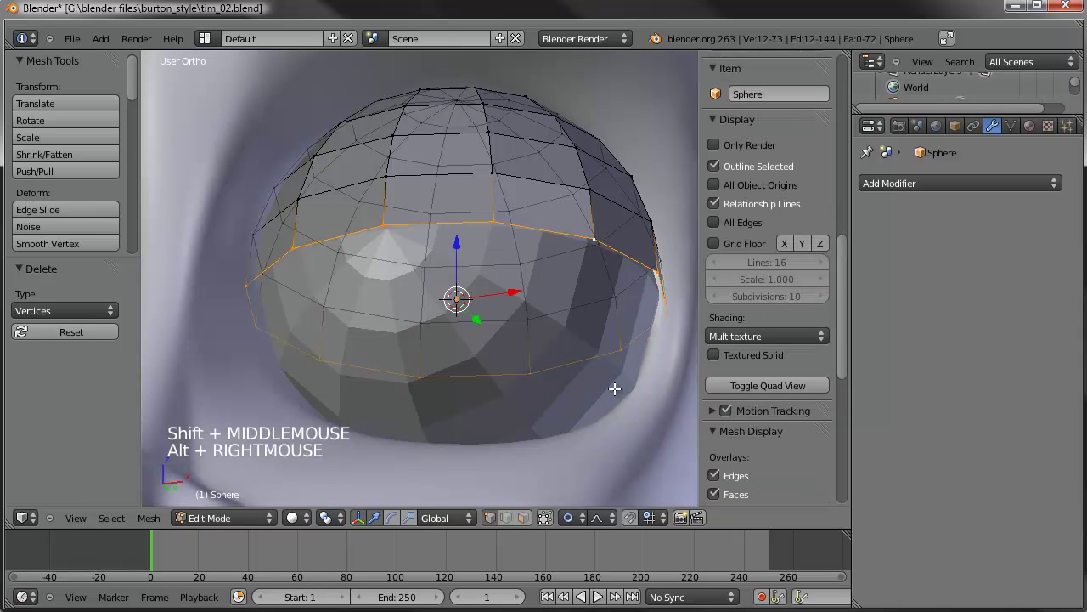
pyautogui.press('e')
pyautogui.rightClick(649, 347)
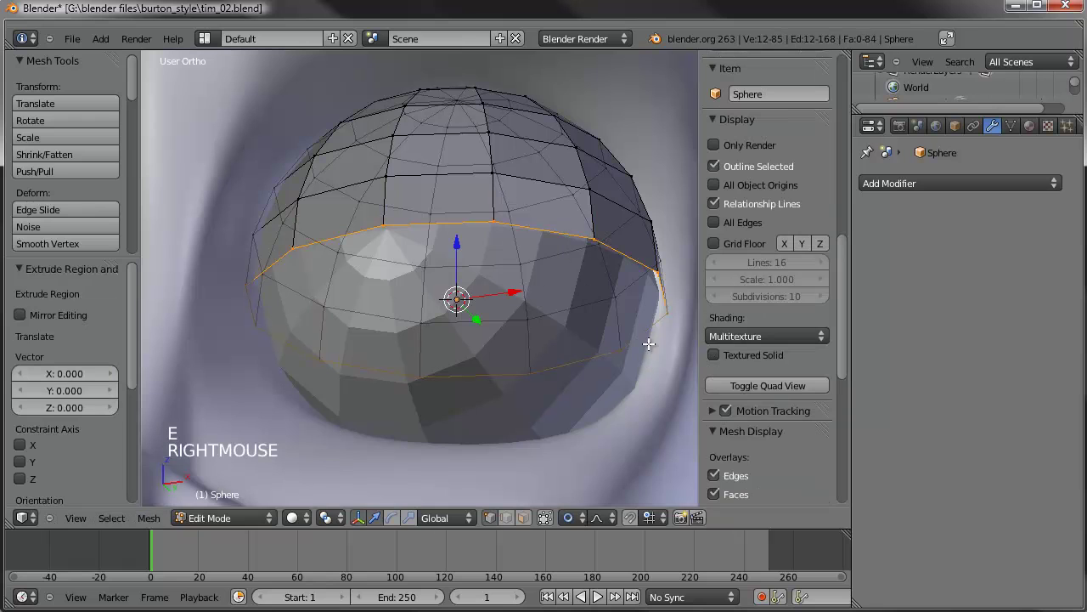
pyautogui.click(571, 517)
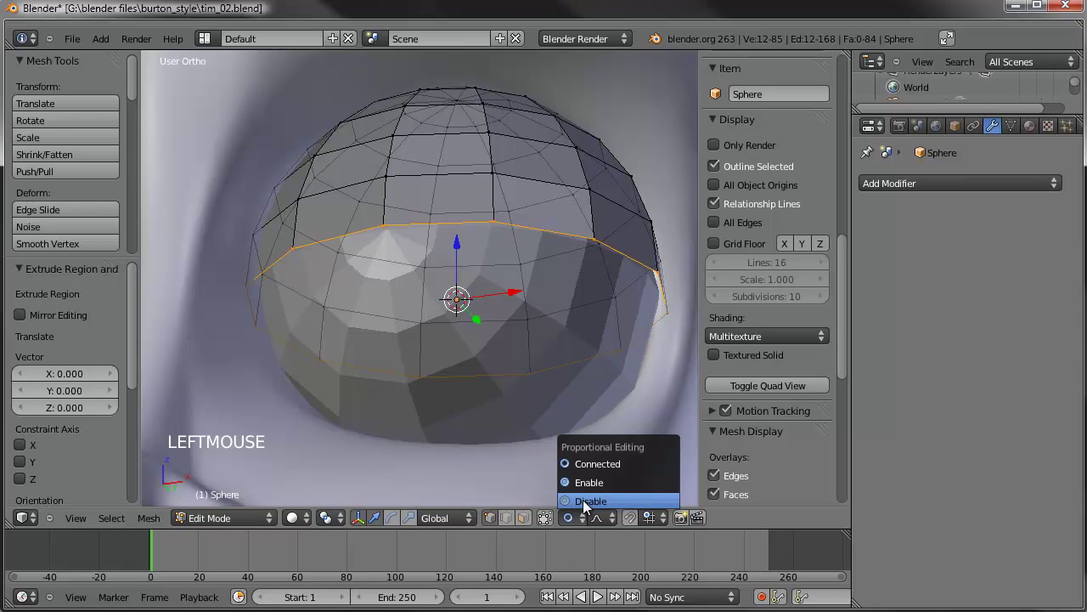
pyautogui.click(584, 498)
pyautogui.press('s')
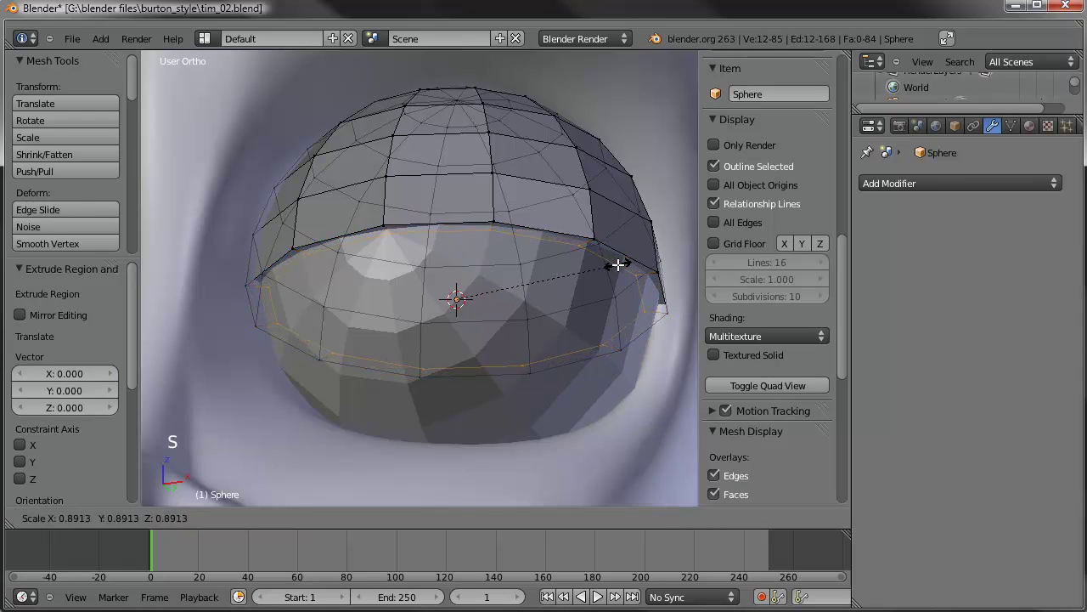
pyautogui.click(617, 265)
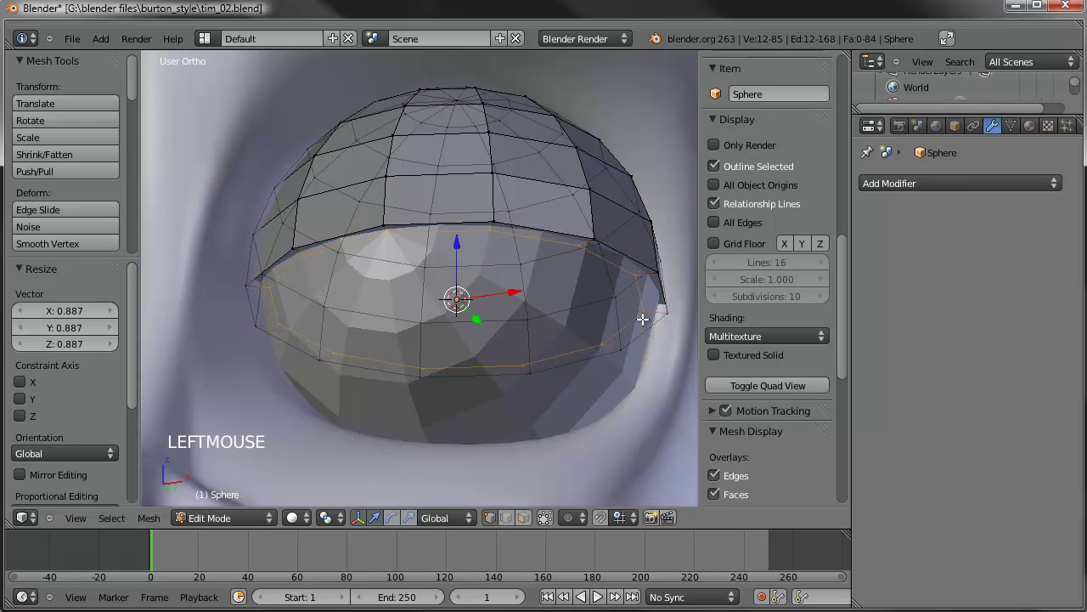
# Add an edge loop on the eyelid's inner lip, slide it close to the outer rim and leave mesh editing
pyautogui.moveTo(539, 269); pyautogui.dragTo(475, 186, button='middle')
pyautogui.scroll(1, 476, 187)
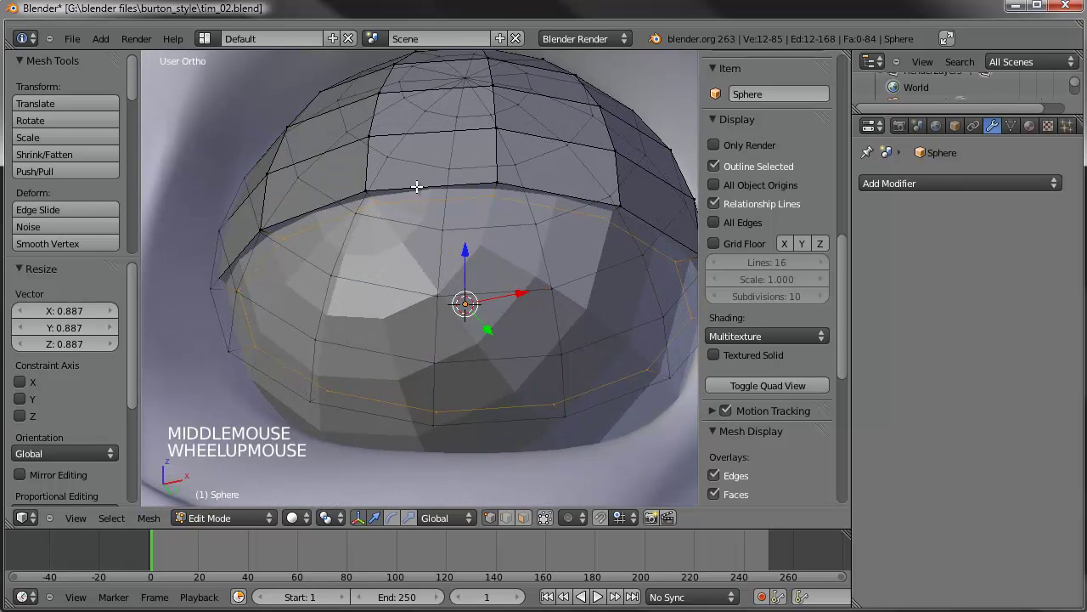
pyautogui.hotkey('ctrl', 'r')
pyautogui.click(615, 213)
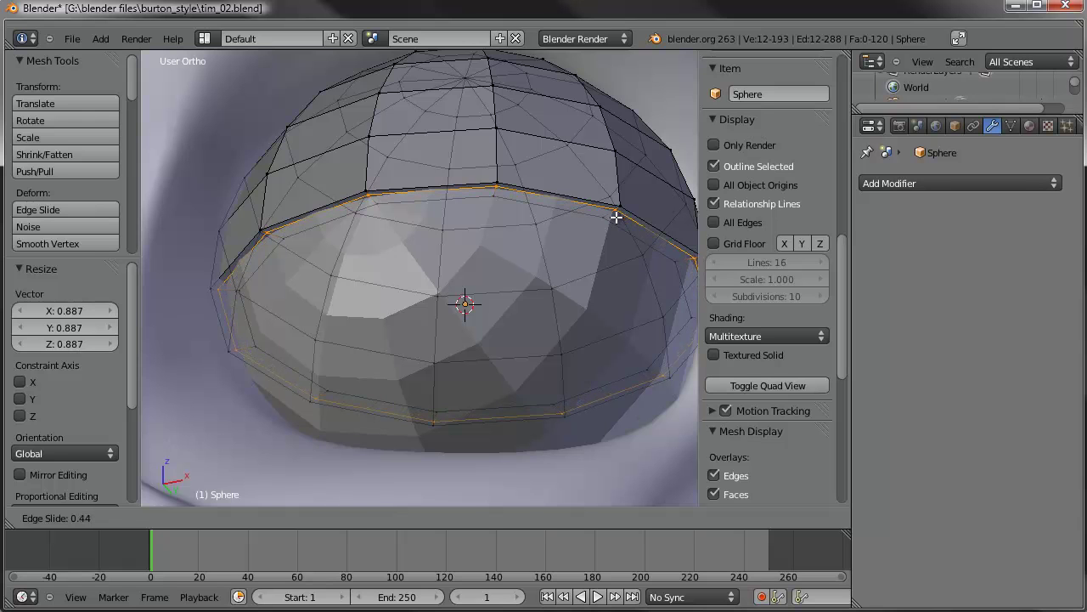
pyautogui.click(616, 218)
pyautogui.scroll(-3, 626, 216)
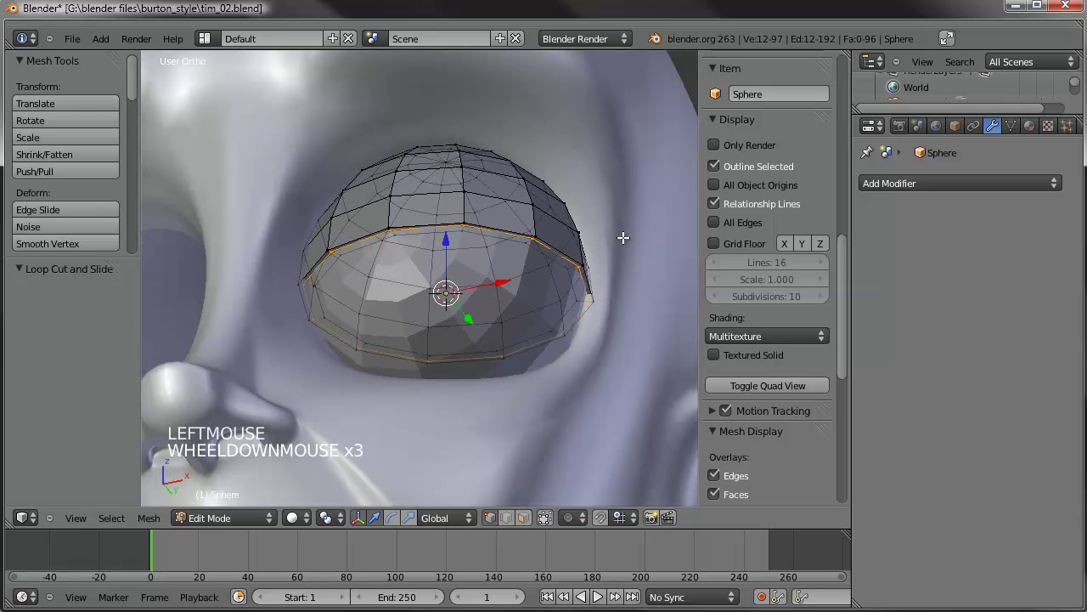
pyautogui.scroll(3, 537, 253)
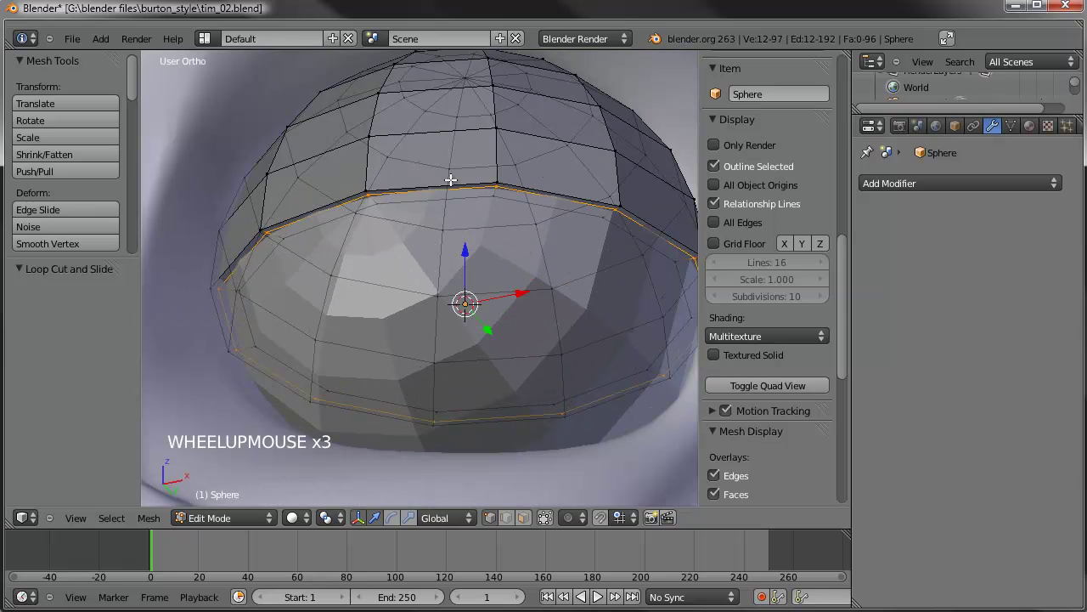
pyautogui.scroll(-3, 311, 325)
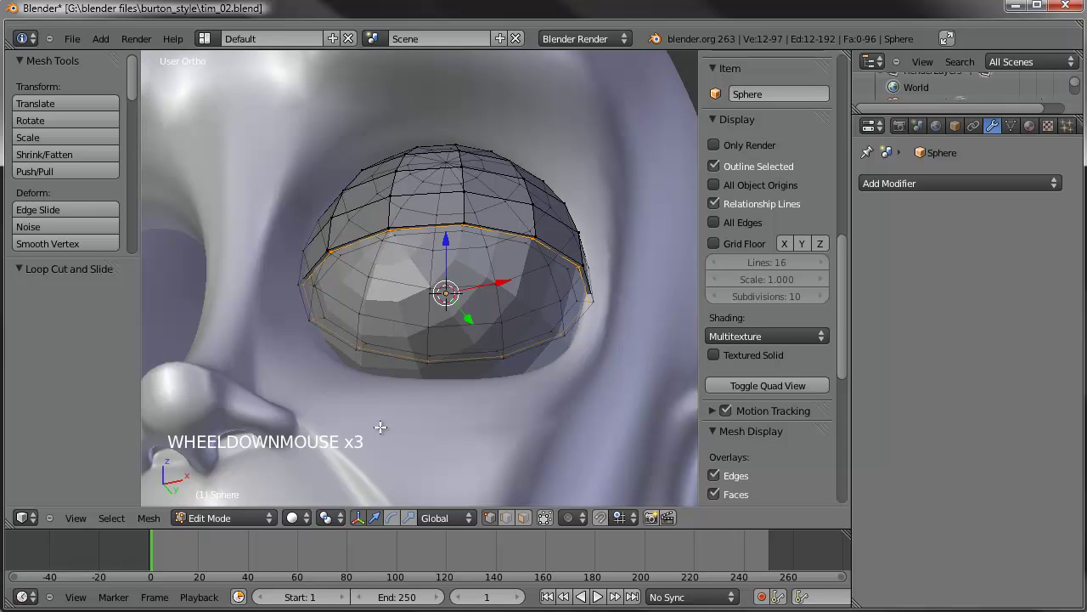
pyautogui.keyDown('shift'); pyautogui.moveTo(380, 427); pyautogui.dragTo(425, 287, button='middle'); pyautogui.keyUp('shift')
pyautogui.scroll(2, 492, 323)
pyautogui.keyDown('shift'); pyautogui.moveTo(517, 334); pyautogui.dragTo(432, 397, button='middle'); pyautogui.keyUp('shift')
pyautogui.press('Tab')
# Join the eyelid half-sphere into Tim_mesh, keeping the head as the active object
pyautogui.scroll(-3, 502, 162)
pyautogui.moveTo(502, 162); pyautogui.dragTo(515, 244, button='middle')
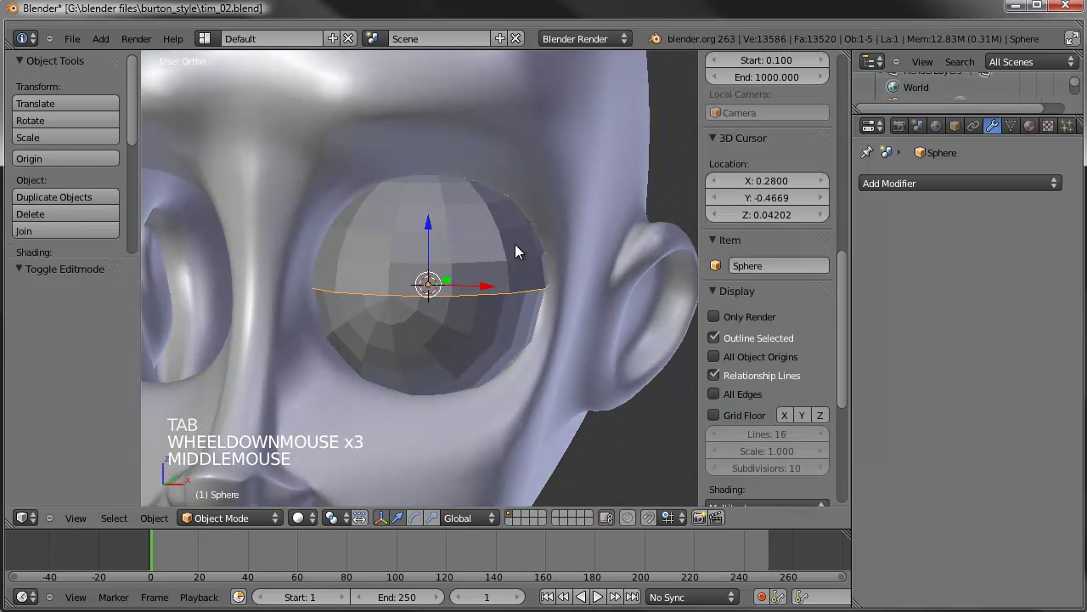
pyautogui.keyDown('shift'); pyautogui.rightClick(565, 105); pyautogui.keyUp('shift')
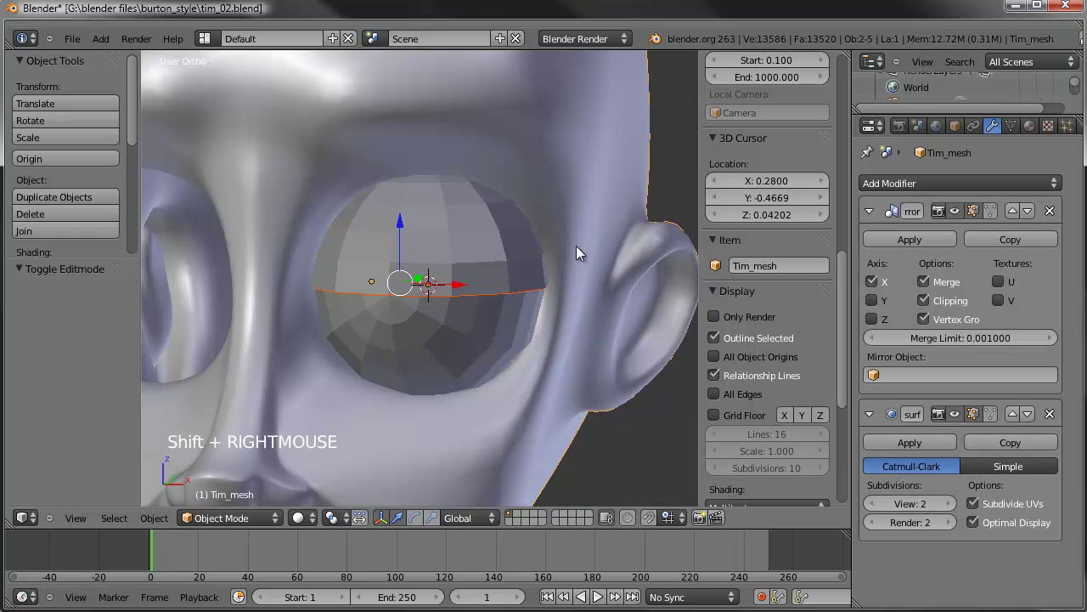
pyautogui.hotkey('ctrl', 'j')
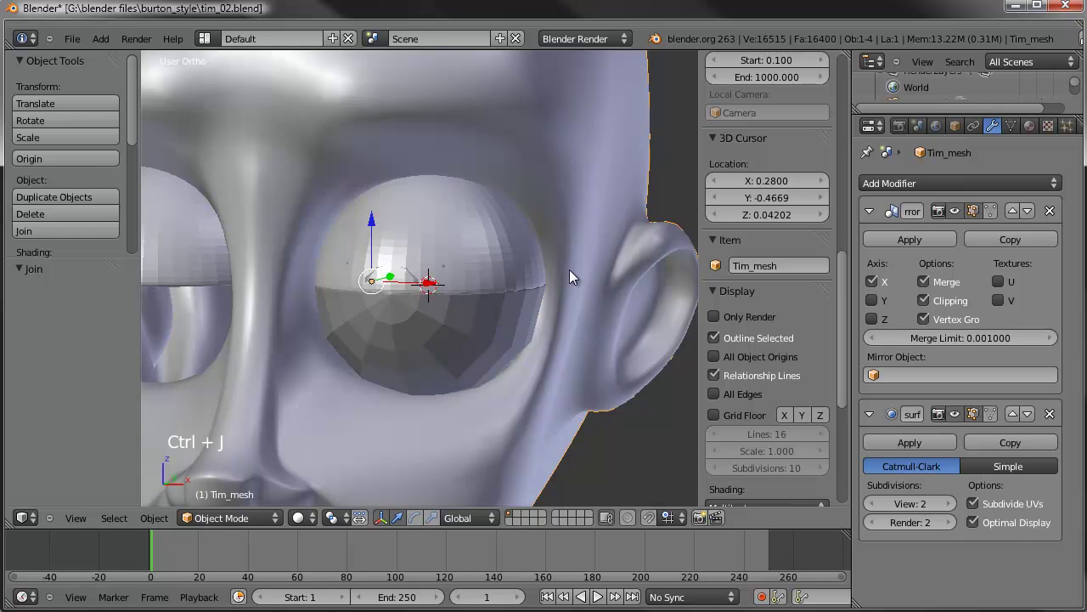
# Apply smooth shading to the joined Tim_mesh object
pyautogui.scroll(-2, 570, 269)
pyautogui.moveTo(423, 302); pyautogui.dragTo(424, 296, button='middle')
pyautogui.keyDown('shift'); pyautogui.moveTo(334, 400); pyautogui.dragTo(491, 250, button='middle'); pyautogui.keyUp('shift')
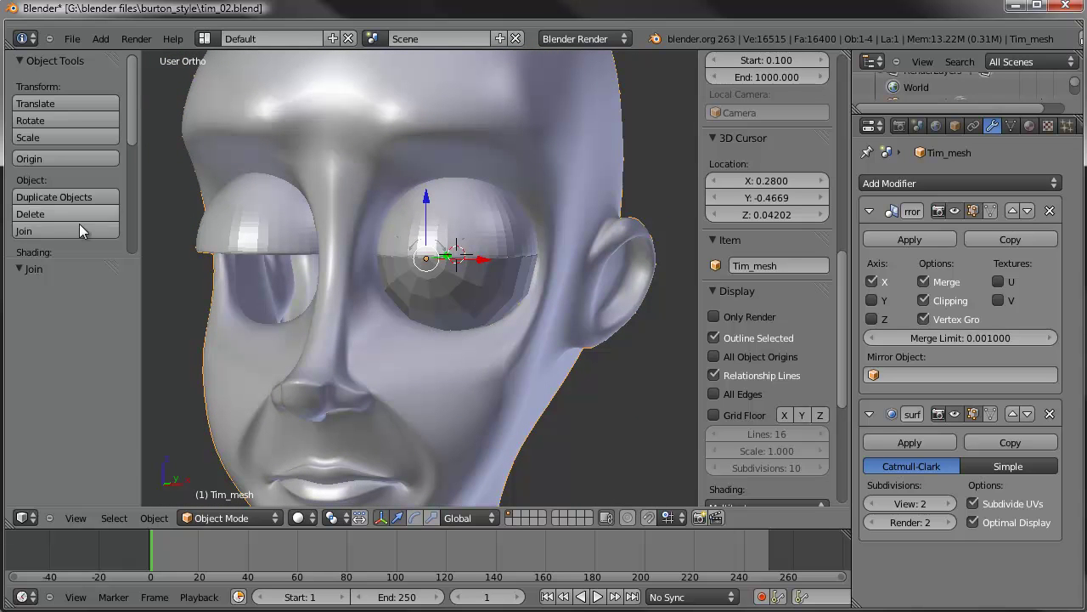
pyautogui.scroll(1, 89, 208)
pyautogui.scroll(-2, 89, 208)
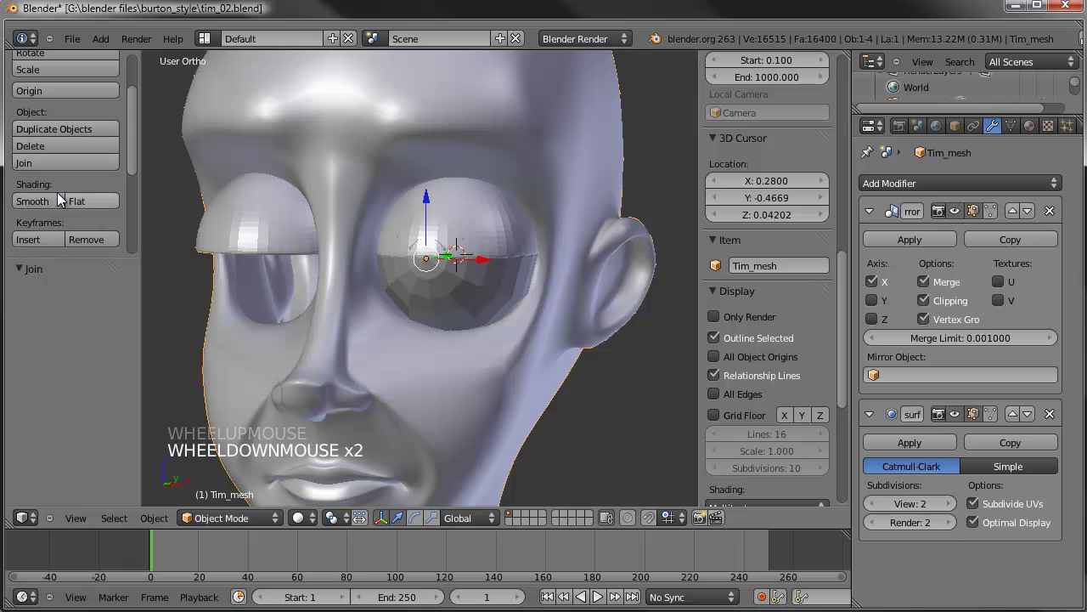
pyautogui.click(37, 202)
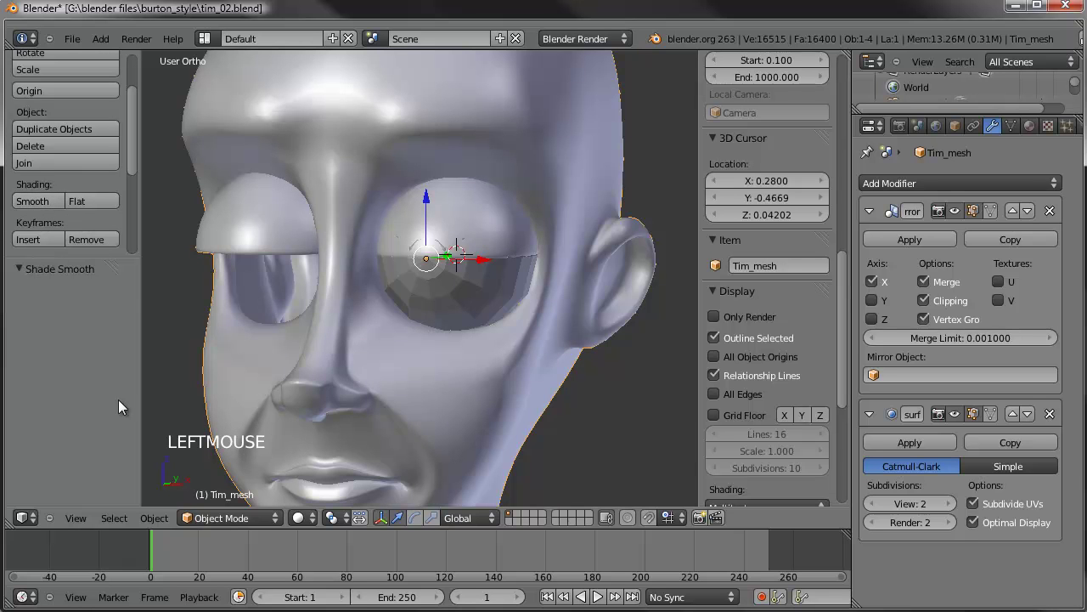
# Select the Eyeball object and apply smooth shading to it
pyautogui.moveTo(435, 393); pyautogui.dragTo(451, 228, button='middle')
pyautogui.scroll(2, 428, 241)
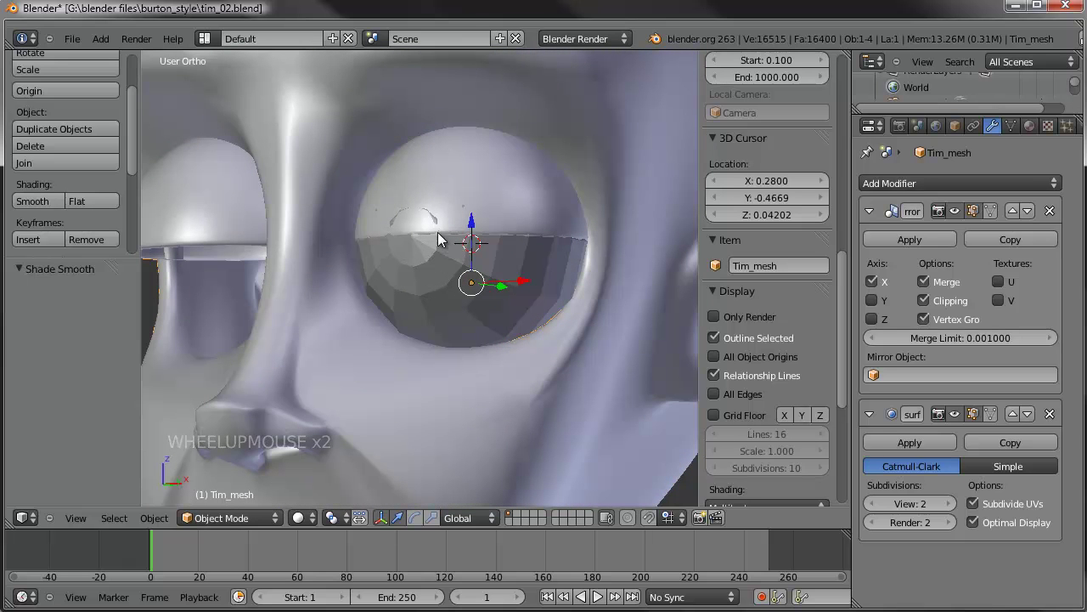
pyautogui.rightClick(416, 242)
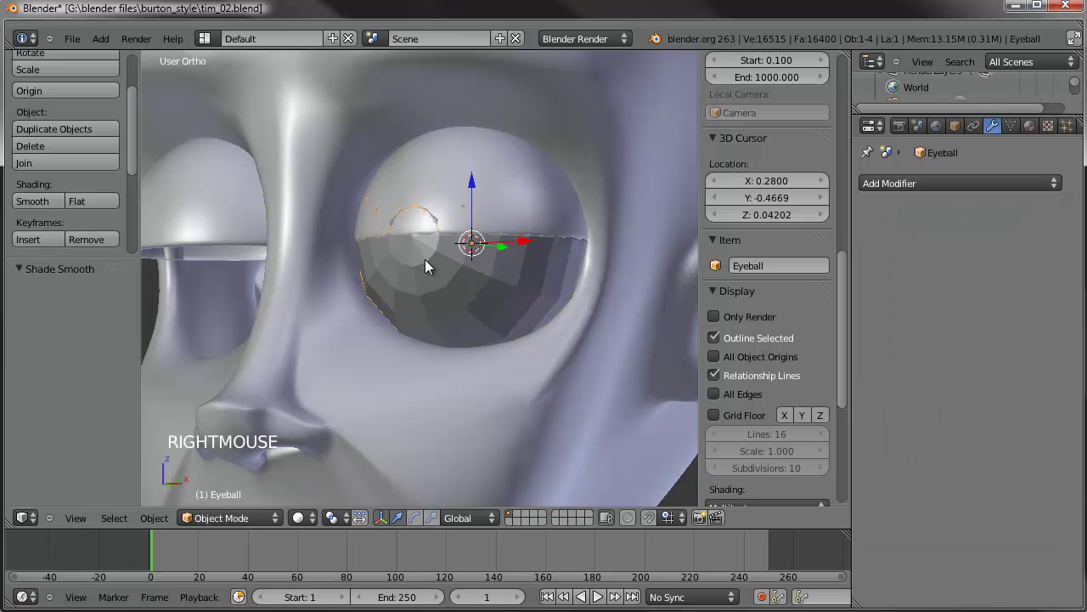
pyautogui.click(25, 204)
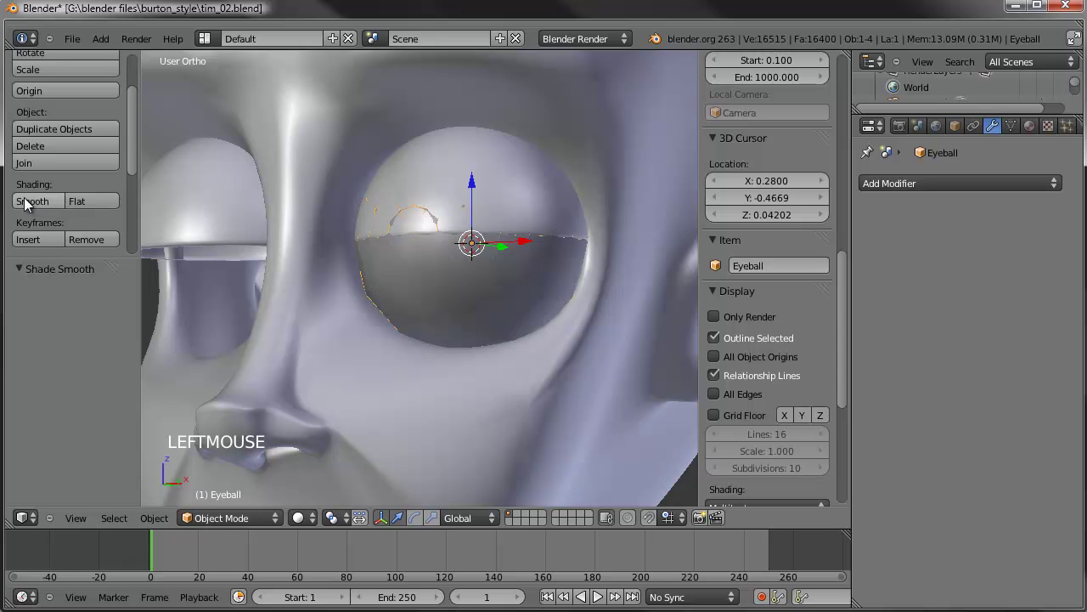
pyautogui.moveTo(457, 327)
pyautogui.mouseDown(button='middle')
pyautogui.moveTo(488, 342)
pyautogui.moveTo(434, 323)
pyautogui.moveTo(437, 297)
pyautogui.mouseUp(button='middle')
pyautogui.press('g')
pyautogui.rightClick(459, 313)
# Scale the whole Eyeball mesh uniformly by 0.95 again in mesh editing so it sits inside the eyelid
pyautogui.scroll(1, 463, 308)
pyautogui.press('Tab')
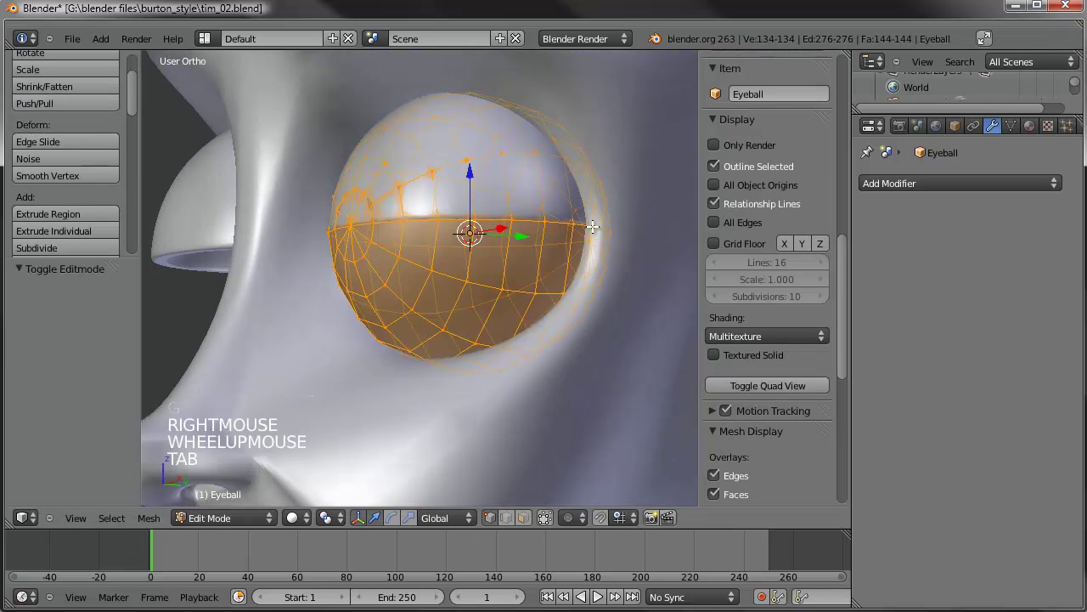
pyautogui.scroll(1, 593, 227)
pyautogui.keyDown('shift'); pyautogui.moveTo(594, 226); pyautogui.dragTo(588, 284, button='middle'); pyautogui.keyUp('shift')
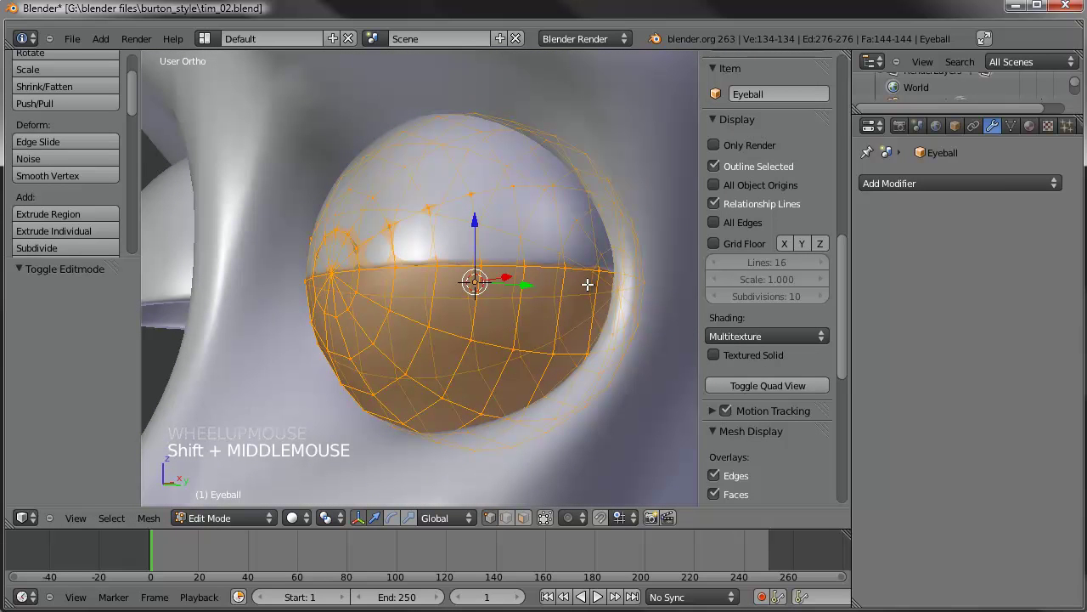
pyautogui.write('s')
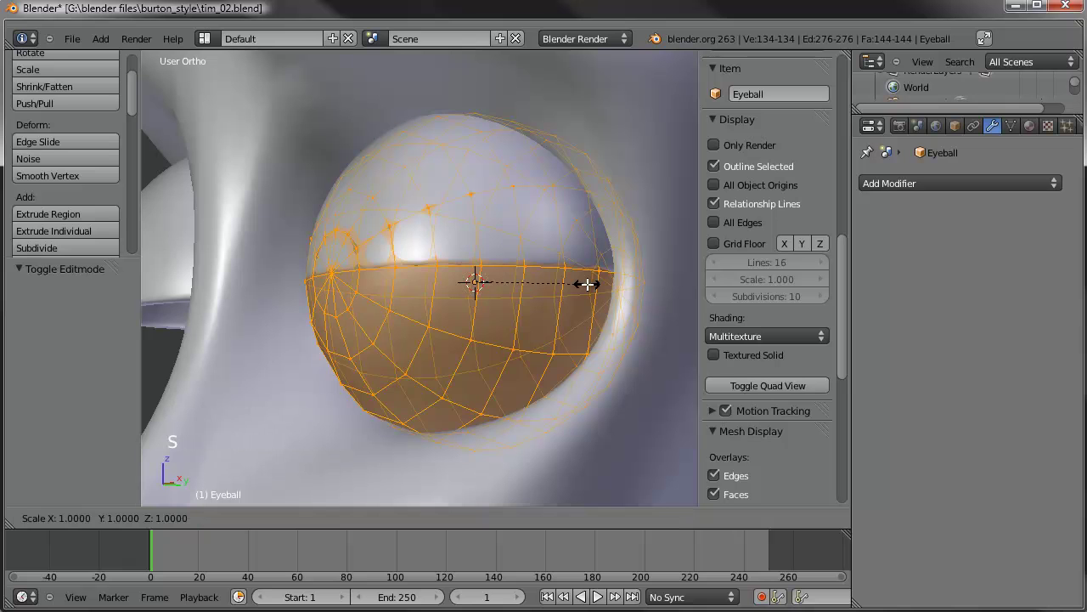
pyautogui.write('.95')
pyautogui.press('Return')
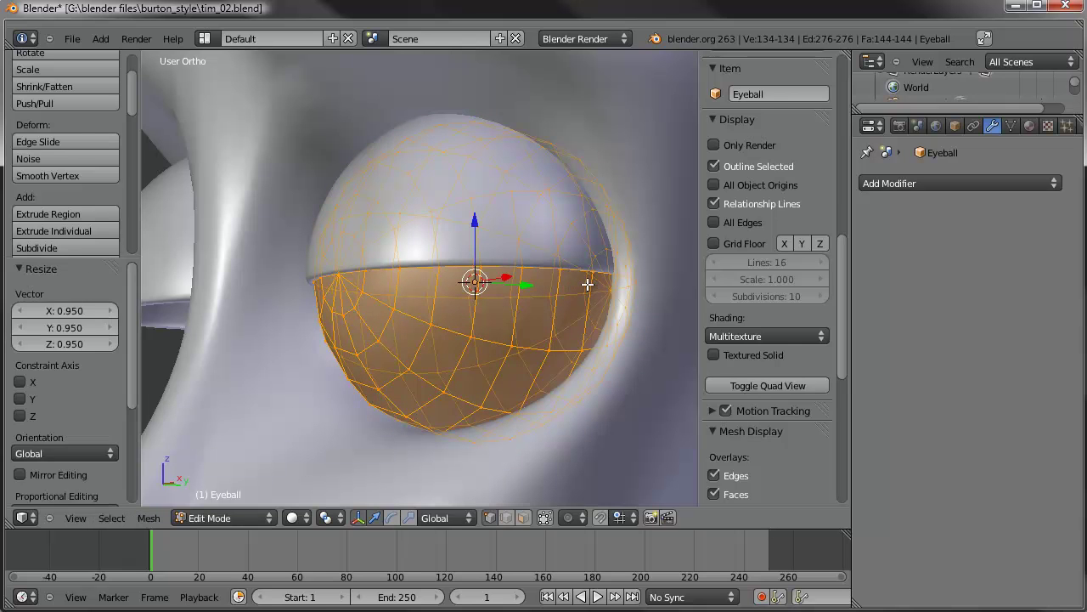
pyautogui.press('Tab')
# Select the entire linked half-sphere eyelid inside the Tim_mesh mesh in right side view and set the pivot to the 3D cursor
pyautogui.moveTo(587, 284); pyautogui.dragTo(583, 240, button='middle')
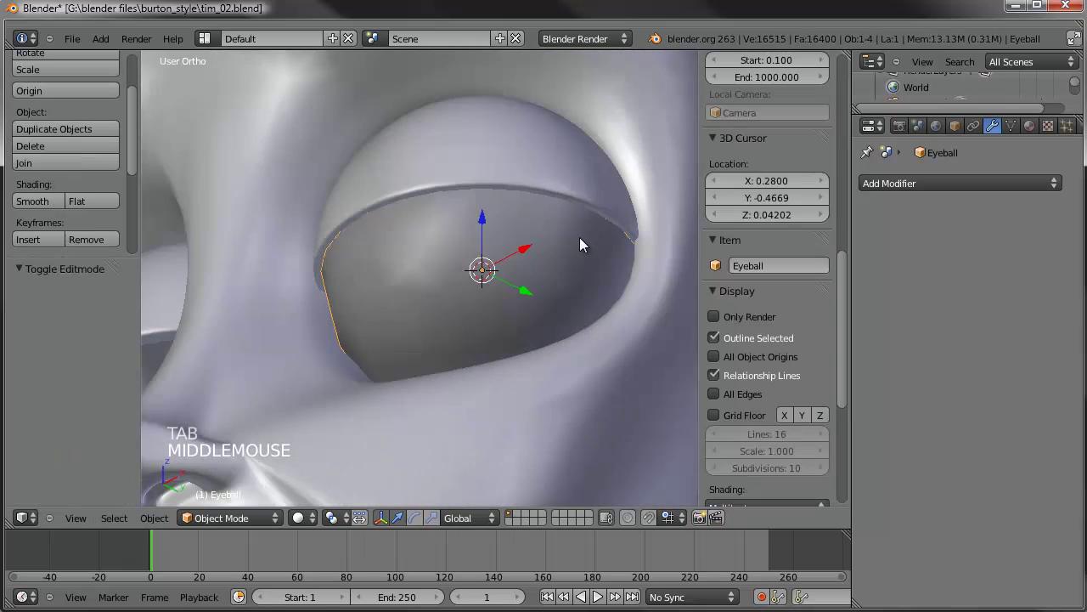
pyautogui.scroll(-3, 597, 284)
pyautogui.scroll(-1, 598, 285)
pyautogui.moveTo(598, 285); pyautogui.dragTo(369, 327, button='middle')
pyautogui.scroll(-3, 501, 340)
pyautogui.rightClick(399, 249)
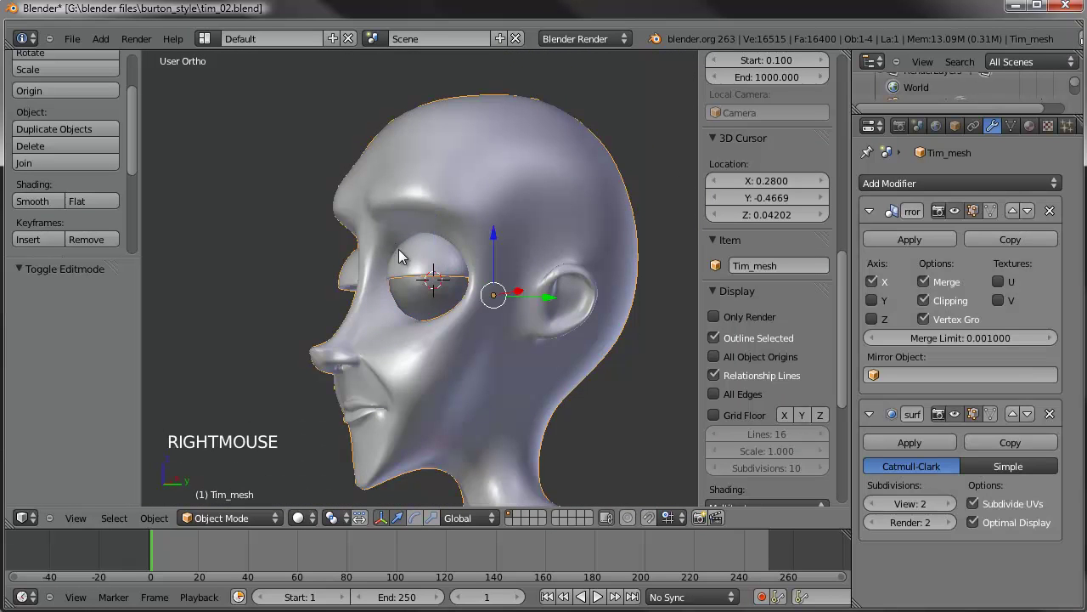
pyautogui.press('KP_3')
pyautogui.scroll(6, 398, 248)
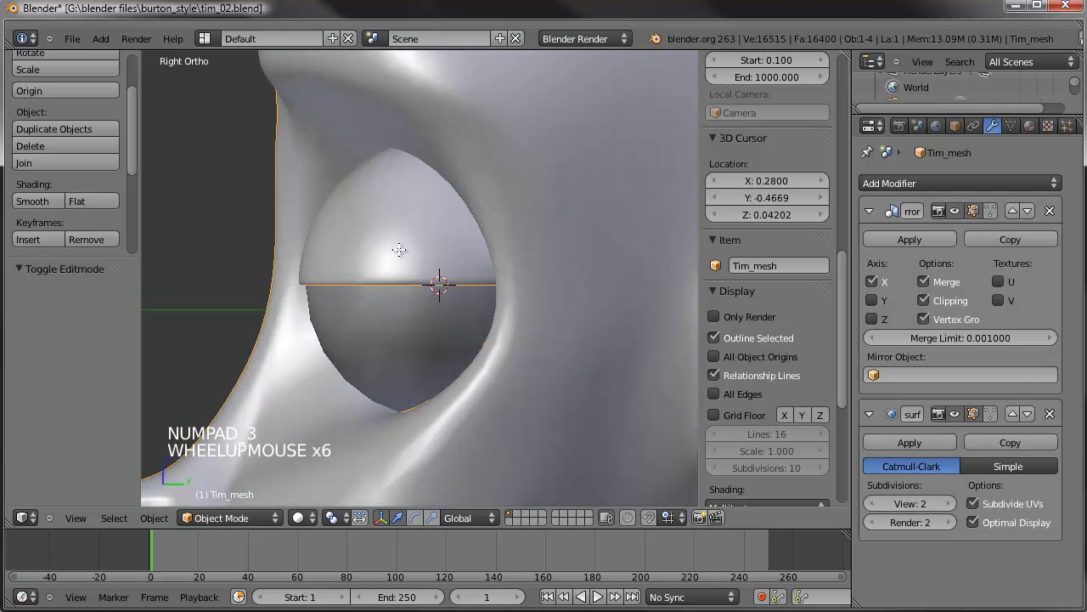
pyautogui.press('Tab')
pyautogui.press('a')
pyautogui.press('a')
pyautogui.rightClick(439, 246)
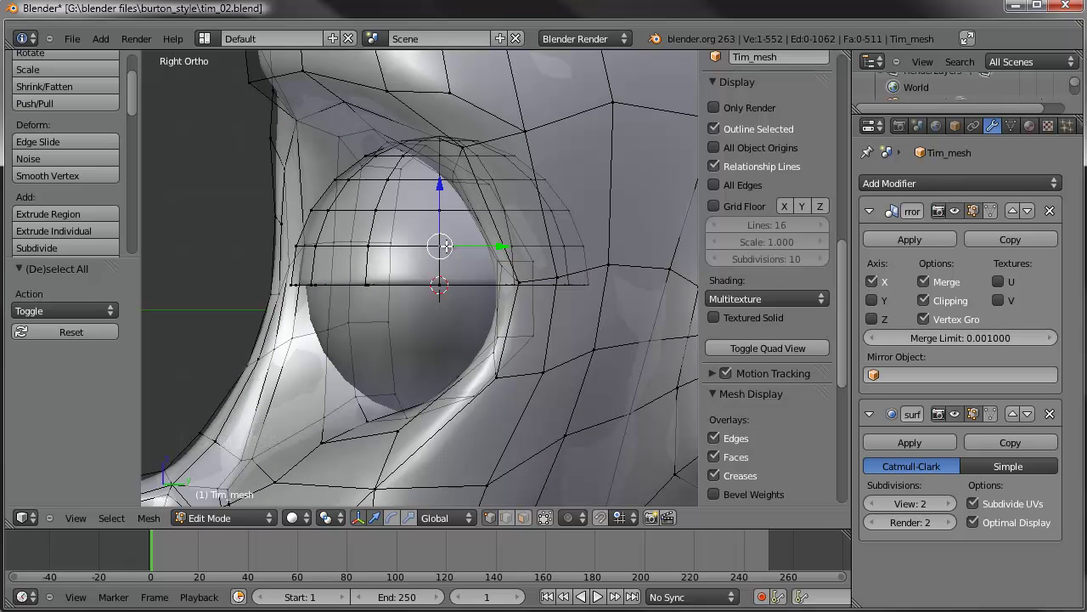
pyautogui.hotkey('ctrl', 'l')
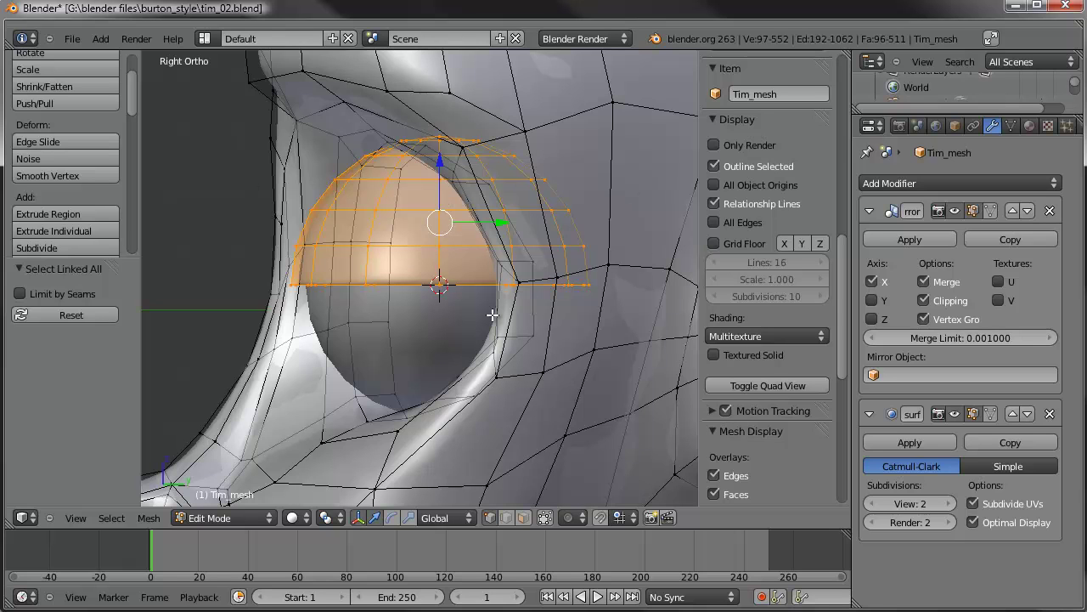
pyautogui.press('.')
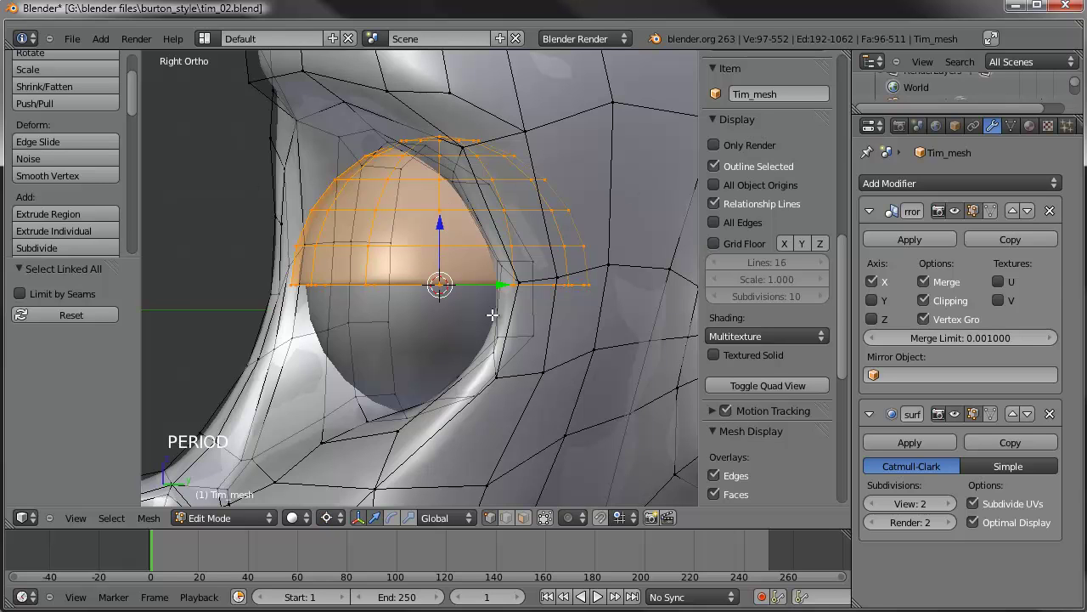
pyautogui.press('r')
pyautogui.press('r')
pyautogui.rightClick(491, 228)
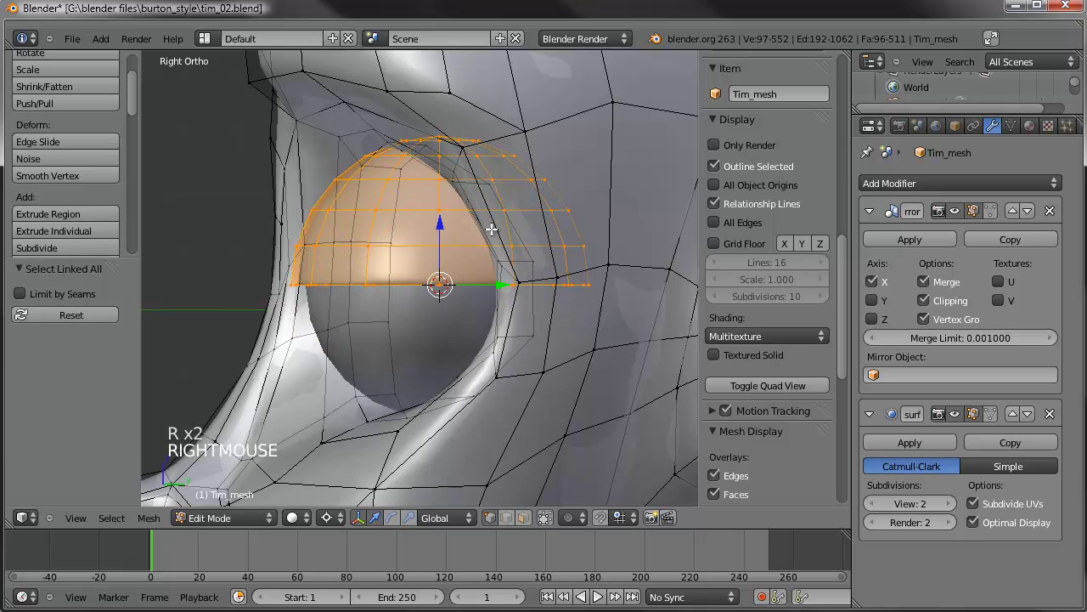
# Duplicate the eyelid half-sphere in place and rotate the copy -180° about X to form the lower eyelid
pyautogui.hotkey('shift', 'd')
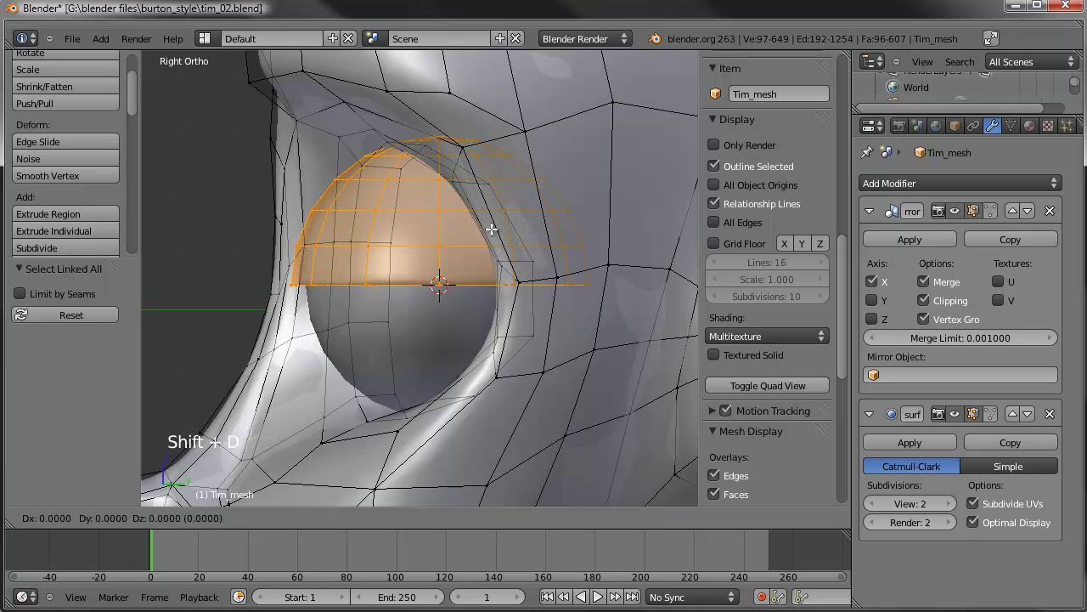
pyautogui.rightClick(491, 228)
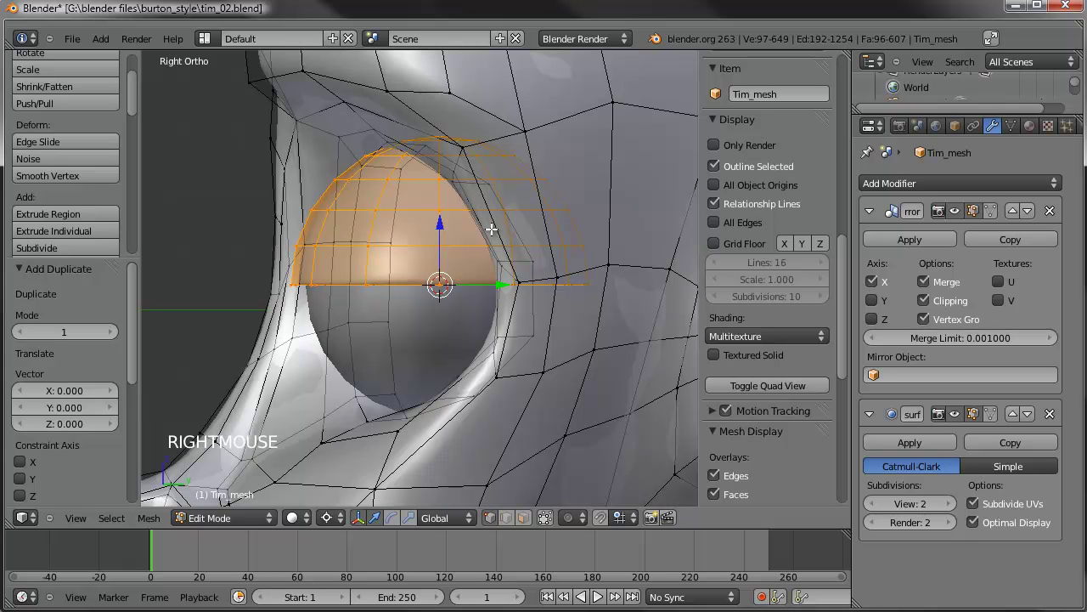
pyautogui.press('r')
pyautogui.press('r')
pyautogui.click(491, 229)
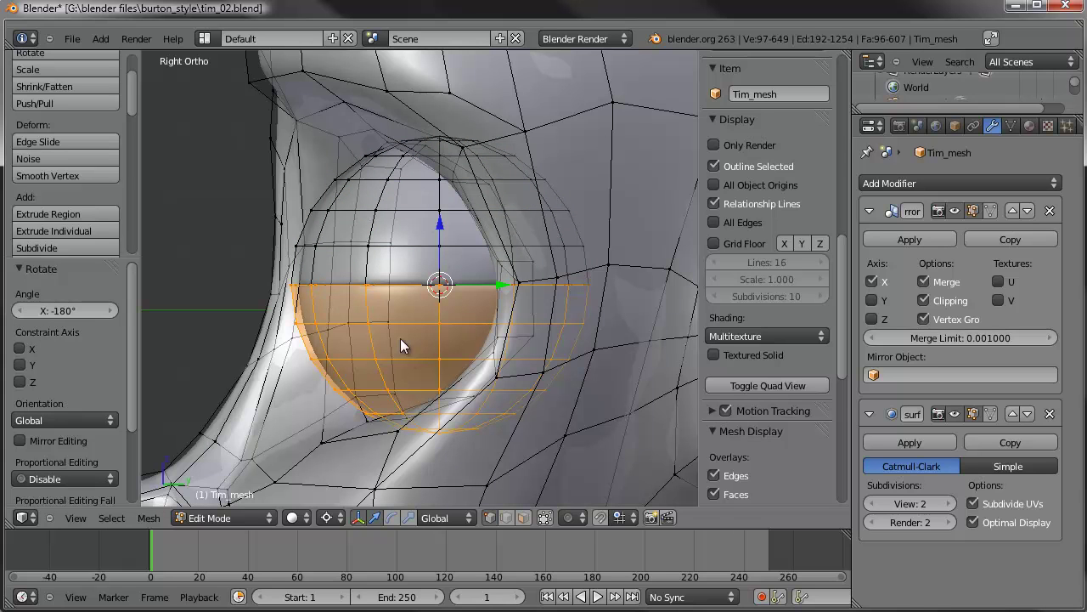
pyautogui.press('Tab')
pyautogui.scroll(-3, 319, 302)
pyautogui.moveTo(318, 301); pyautogui.dragTo(424, 381, button='middle')
pyautogui.scroll(-4, 489, 289)
pyautogui.scroll(4, 423, 381)
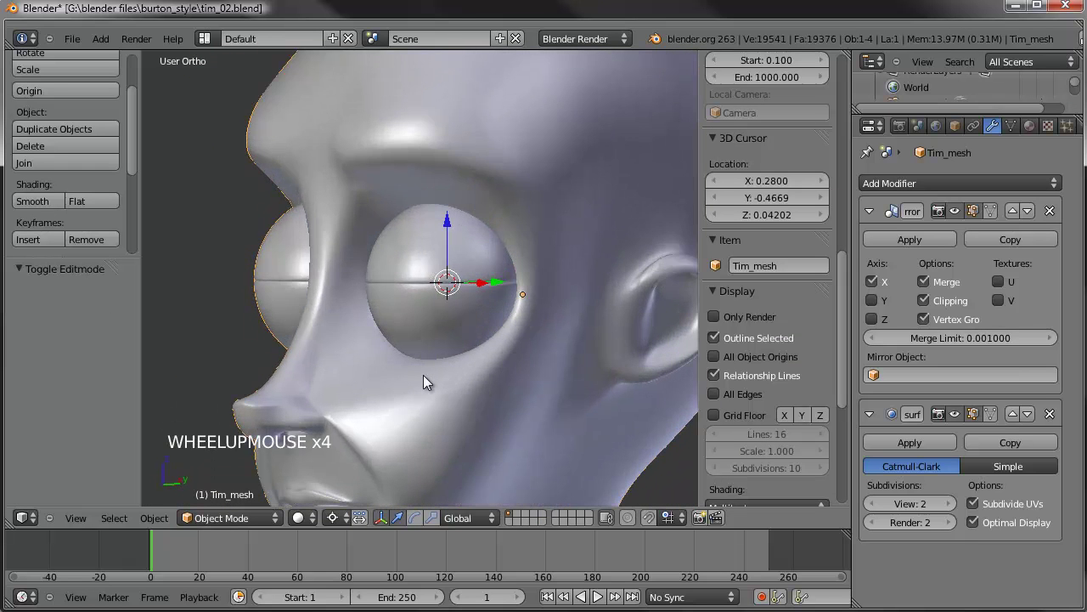
# Rotate the lower eyelid about -55° around the eye centre in right side view to open it
pyautogui.press('KP_3')
pyautogui.scroll(3, 423, 380)
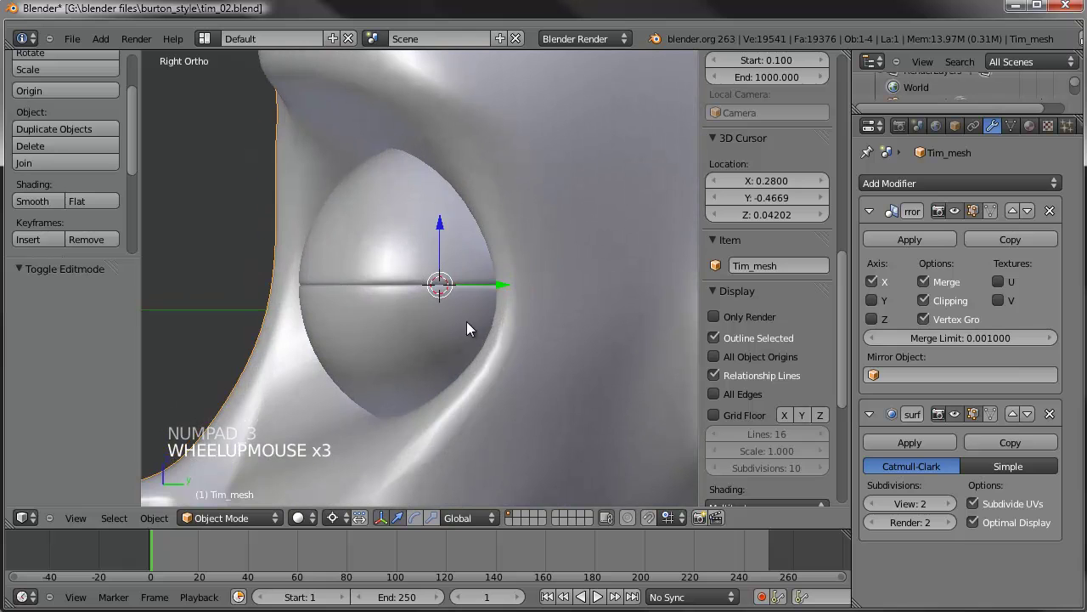
pyautogui.keyDown('shift'); pyautogui.moveTo(410, 260); pyautogui.dragTo(403, 235, button='middle'); pyautogui.keyUp('shift')
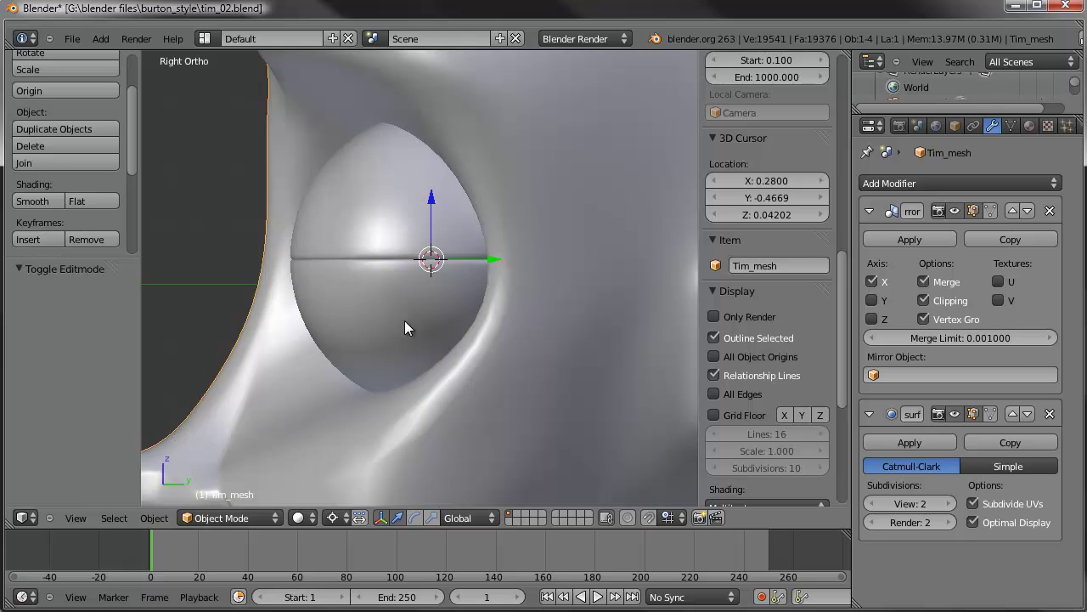
pyautogui.press('Tab')
pyautogui.press('r')
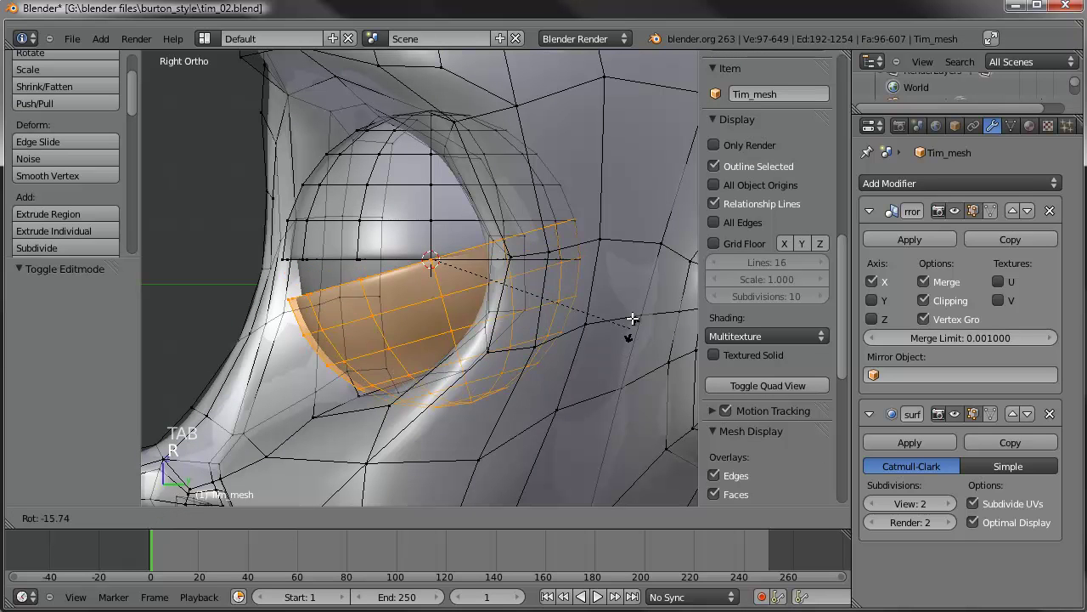
pyautogui.click(626, 188)
# Select the whole linked upper eyelid and rotate it about 40° around the eye centre in side view to open it
pyautogui.rightClick(420, 215)
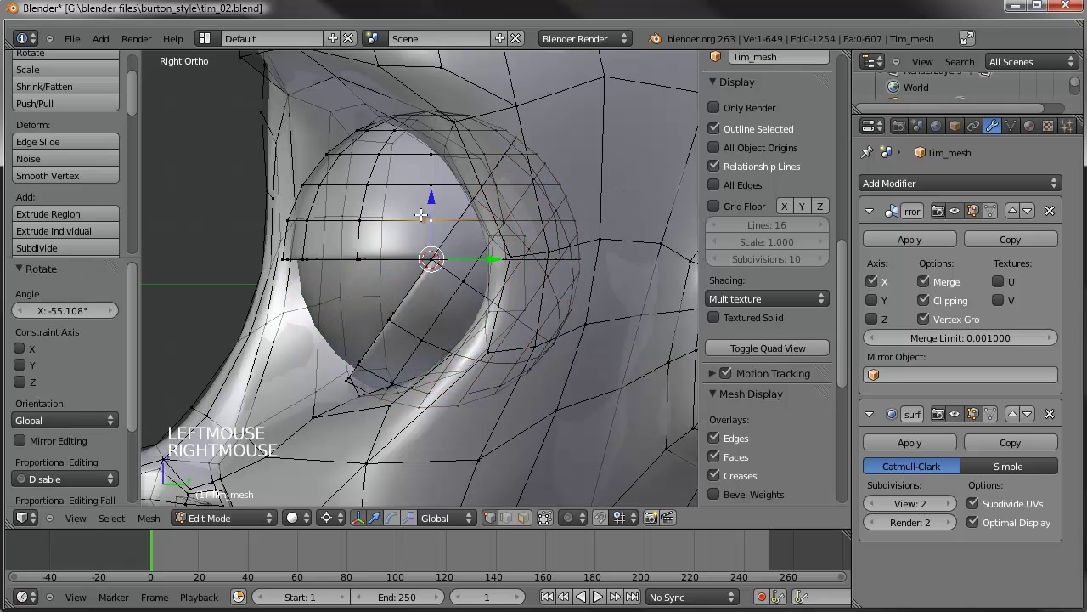
pyautogui.hotkey('ctrl', 'l')
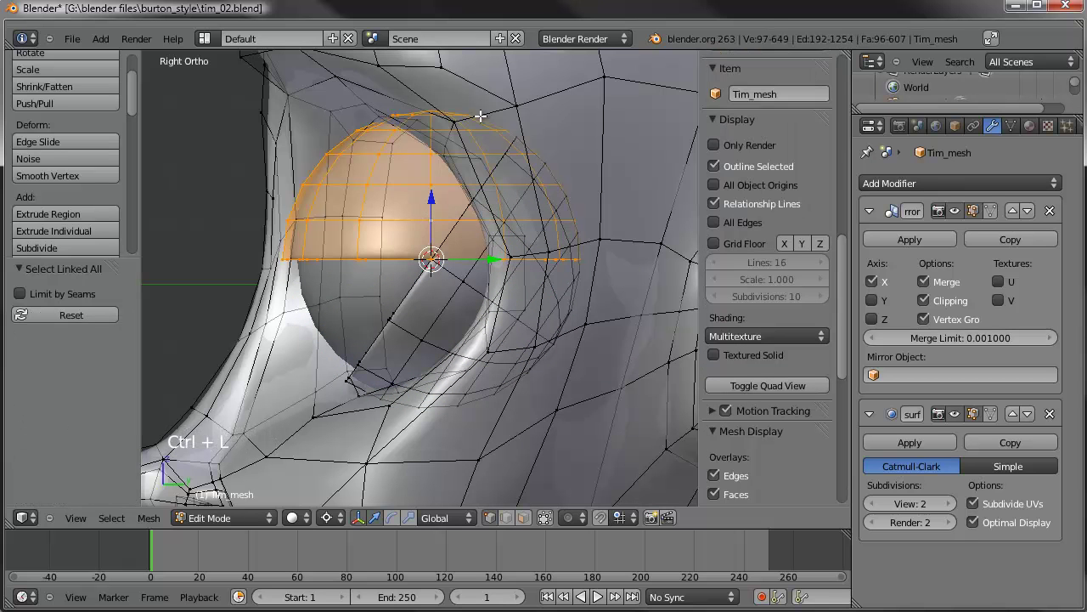
pyautogui.press('r')
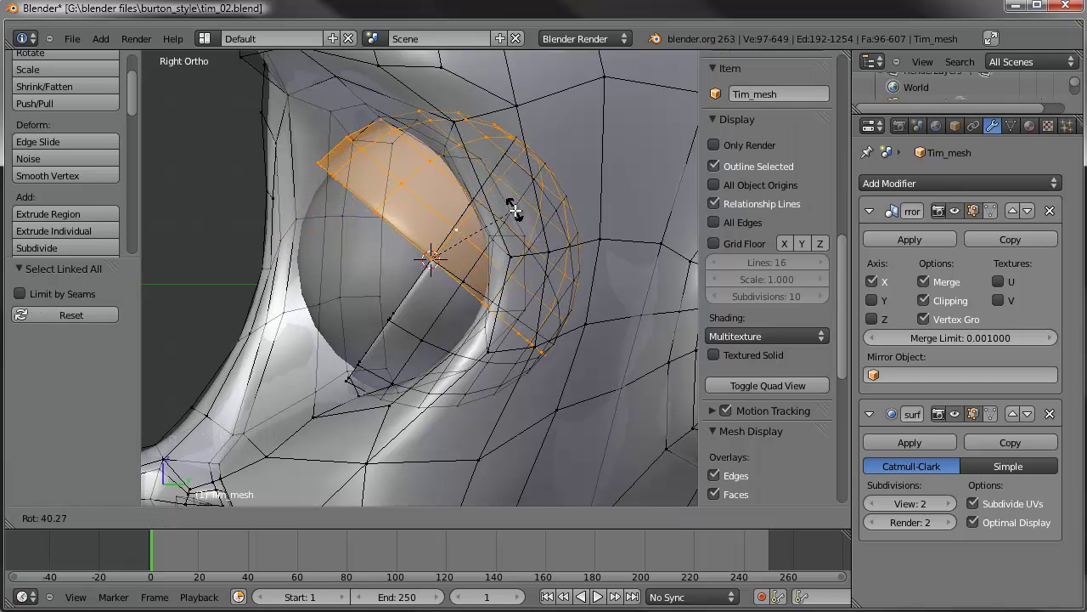
pyautogui.click(515, 214)
pyautogui.scroll(-2, 515, 214)
pyautogui.press('Tab')
pyautogui.scroll(-1, 457, 298)
pyautogui.moveTo(457, 299); pyautogui.dragTo(375, 329, button='middle')
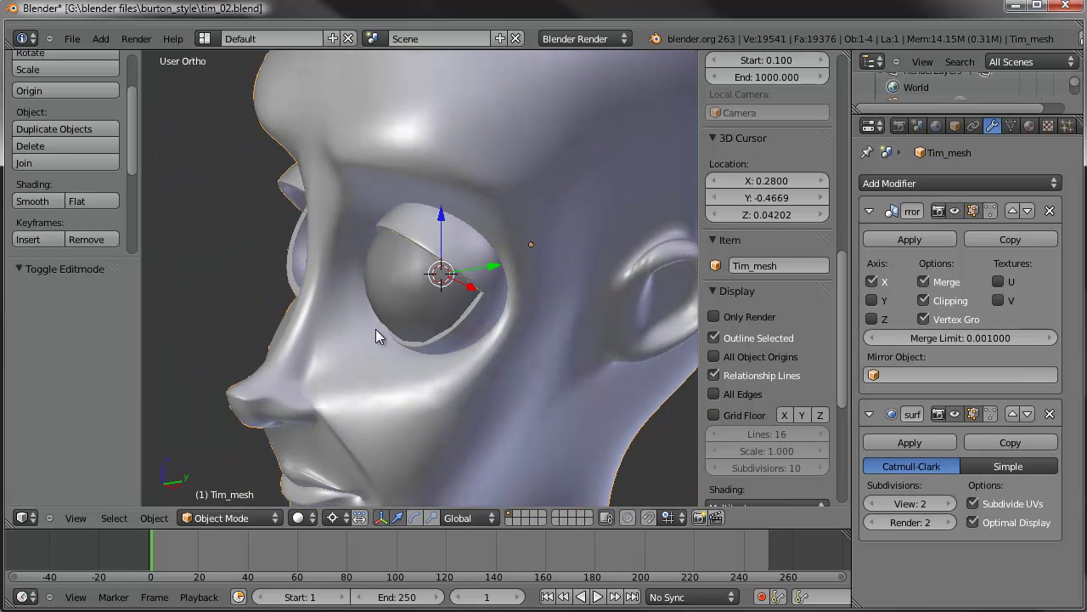
pyautogui.scroll(1, 486, 306)
pyautogui.keyDown('shift'); pyautogui.moveTo(500, 284); pyautogui.dragTo(442, 298, button='middle'); pyautogui.keyUp('shift')
pyautogui.moveTo(442, 298); pyautogui.dragTo(408, 272, button='middle')
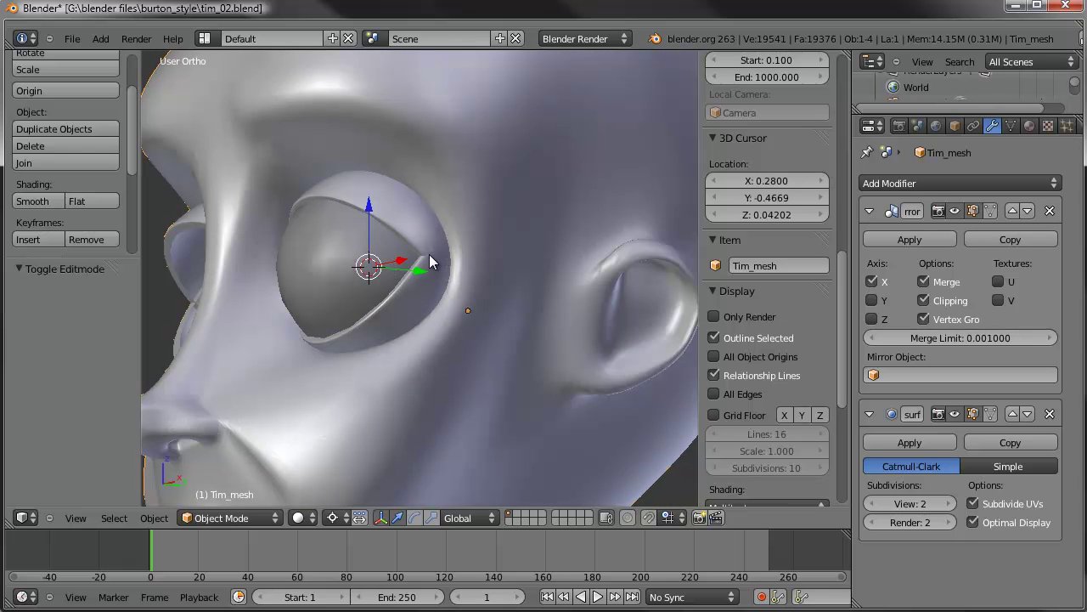
pyautogui.moveTo(416, 268); pyautogui.dragTo(473, 292, button='middle')
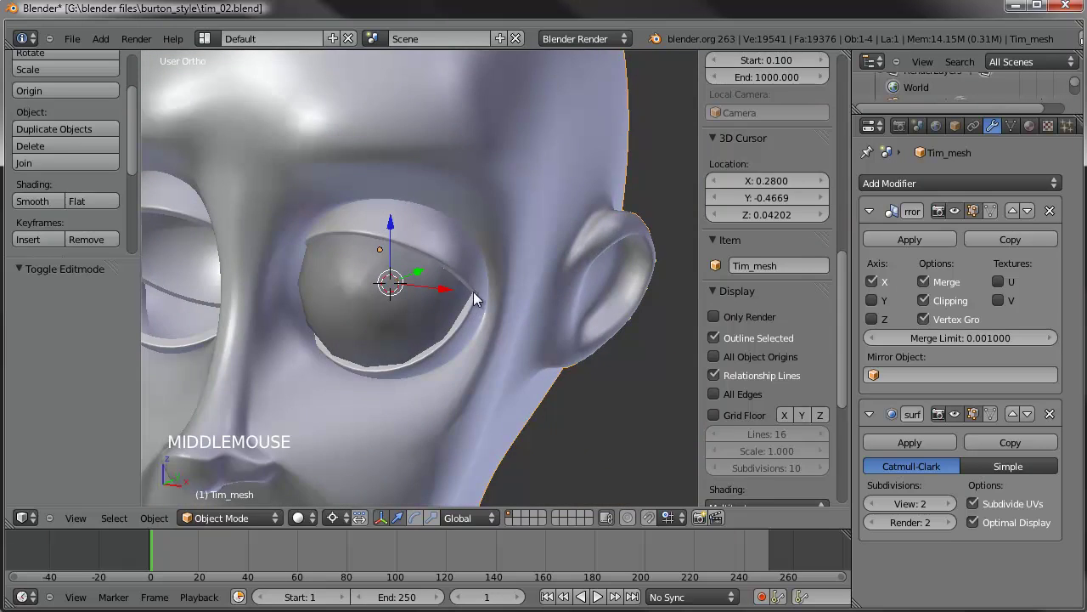
# Add the linked lower eyelid to the selection and rotate both eyelids about 27° around global Z
pyautogui.press('Tab')
pyautogui.keyDown('shift'); pyautogui.rightClick(414, 373); pyautogui.keyUp('shift')
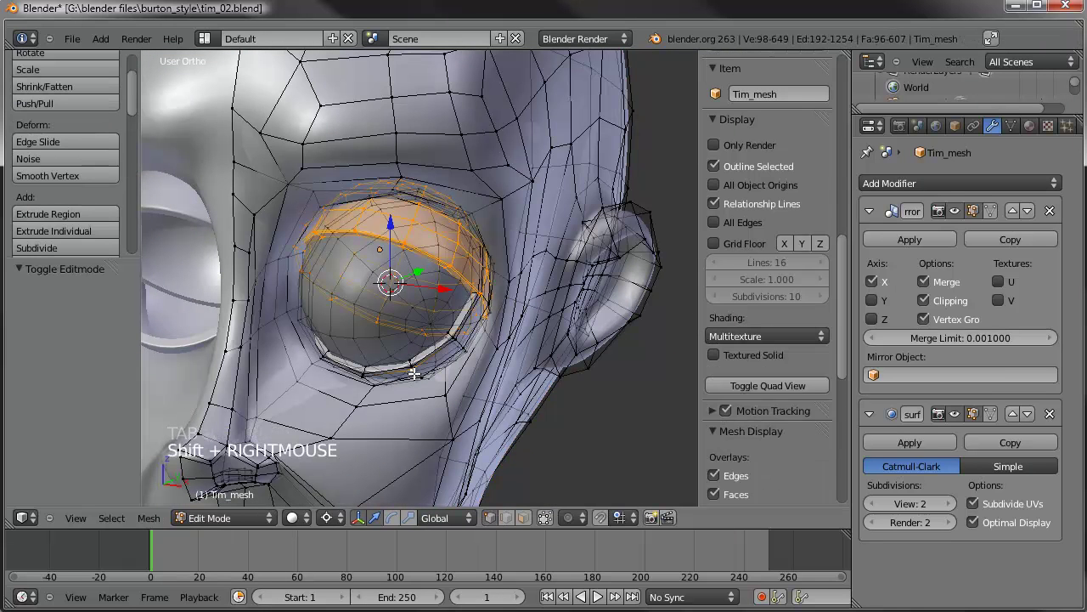
pyautogui.hotkey('ctrl', 'l')
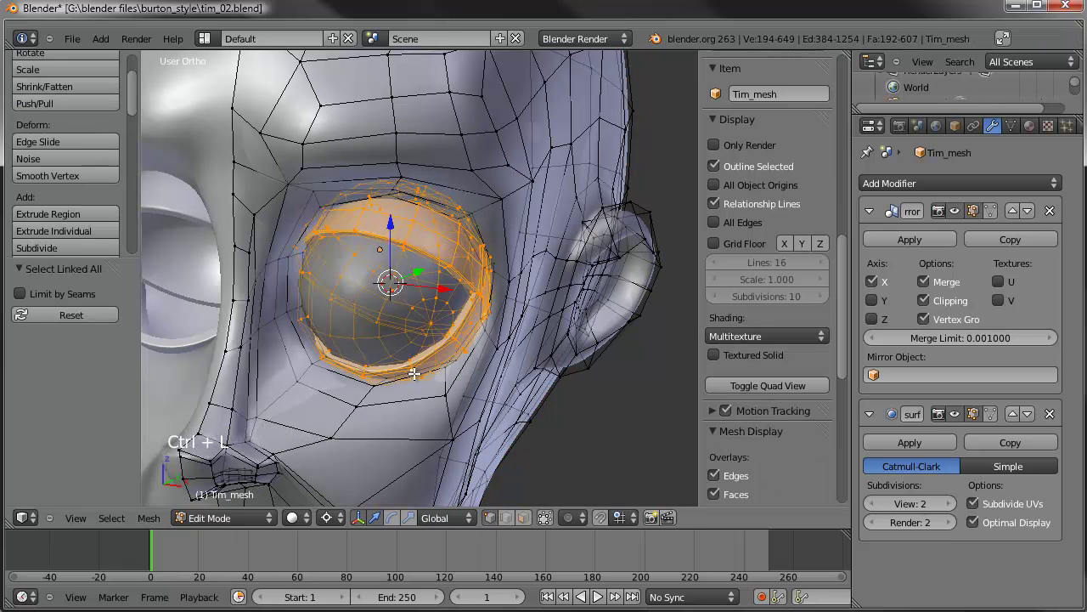
pyautogui.press('r')
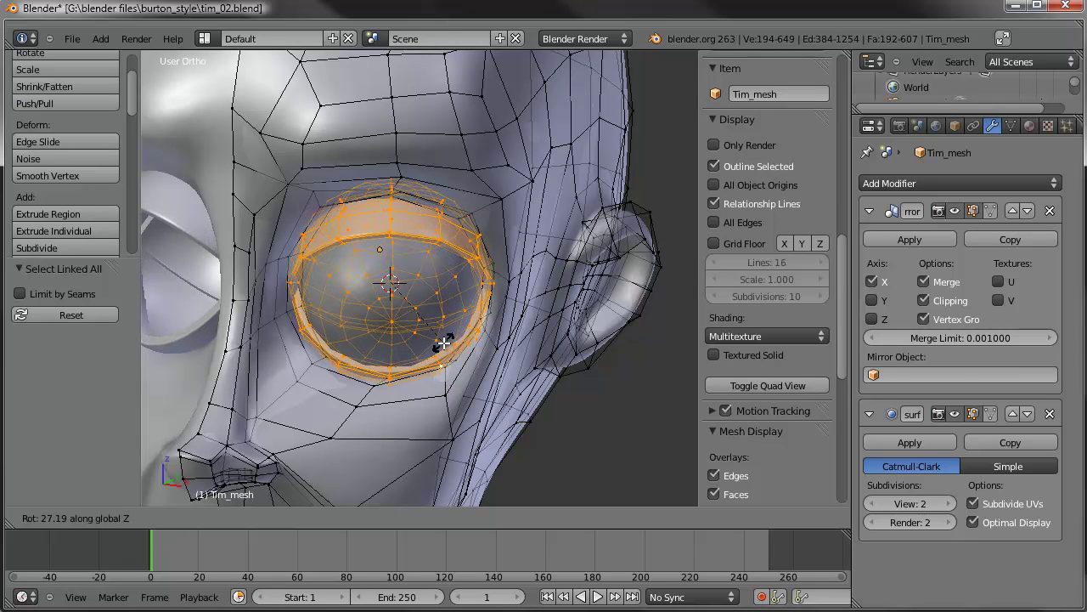
pyautogui.click(444, 343)
pyautogui.moveTo(444, 342); pyautogui.dragTo(490, 318, button='middle')
pyautogui.press('Tab')
pyautogui.moveTo(476, 363); pyautogui.dragTo(395, 357, button='middle')
pyautogui.scroll(-6, 459, 367)
pyautogui.scroll(3, 395, 356)
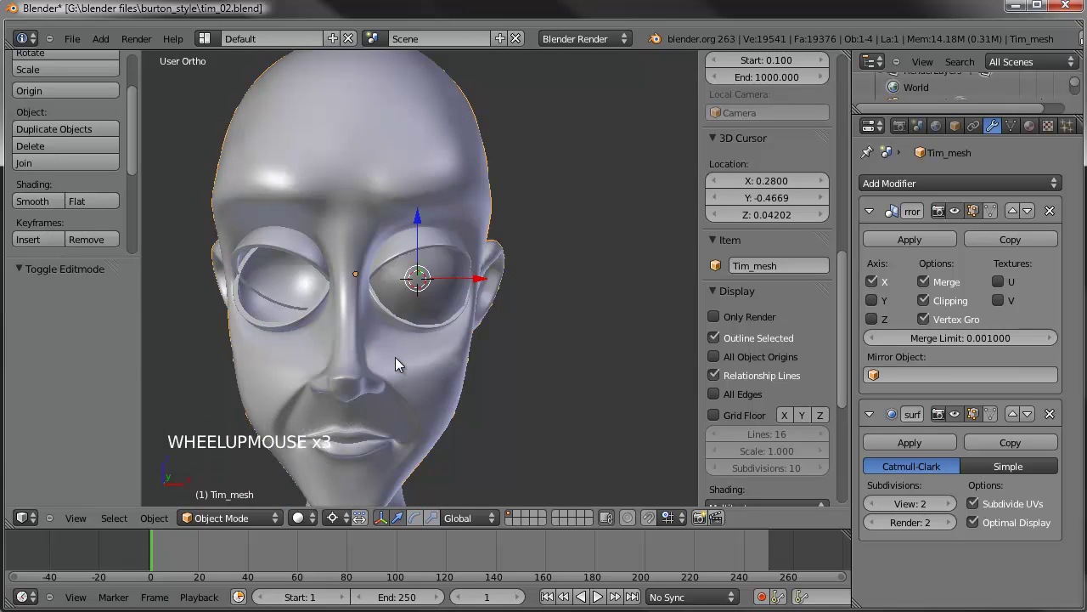
# Rotate both eyelids slightly in the opposite direction around global Z to adjust how they face
pyautogui.scroll(3, 438, 310)
pyautogui.moveTo(437, 310); pyautogui.dragTo(452, 203, button='middle')
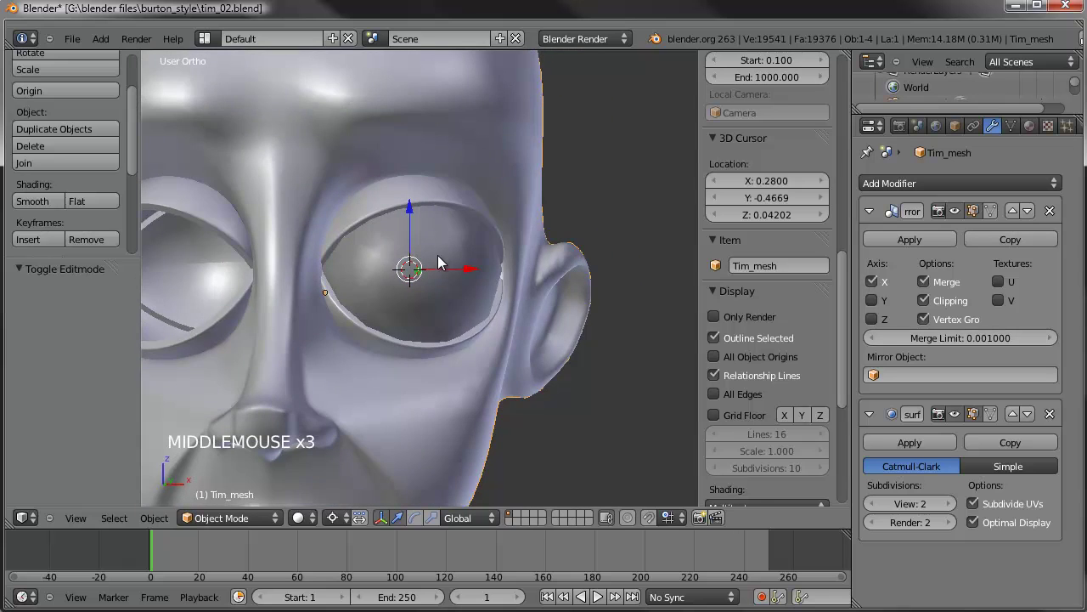
pyautogui.moveTo(484, 335); pyautogui.dragTo(472, 341, button='middle')
pyautogui.press('Tab')
pyautogui.scroll(1, 619, 182)
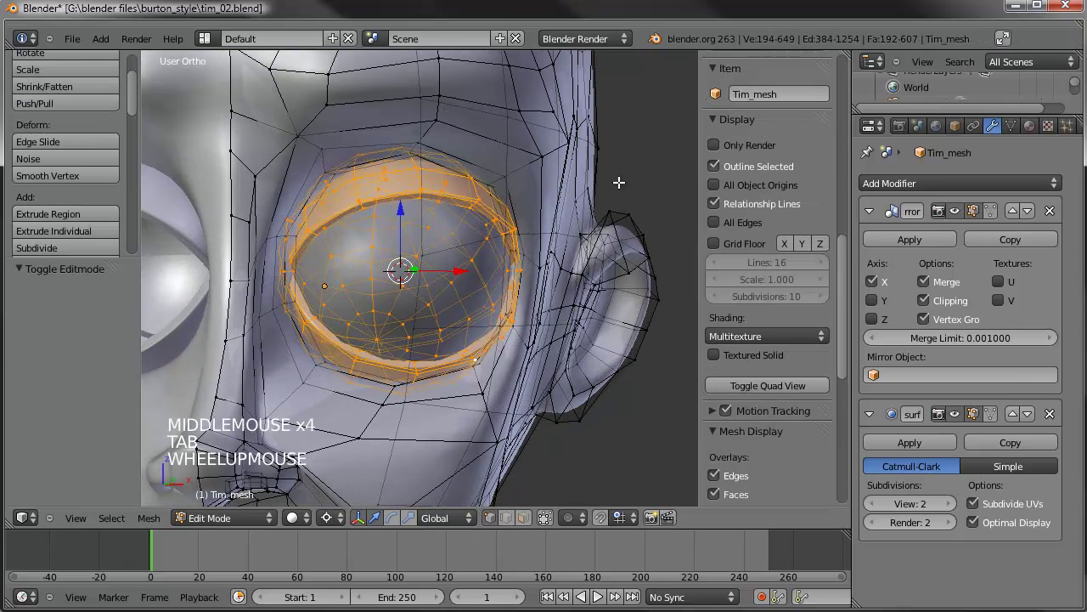
pyautogui.press('r')
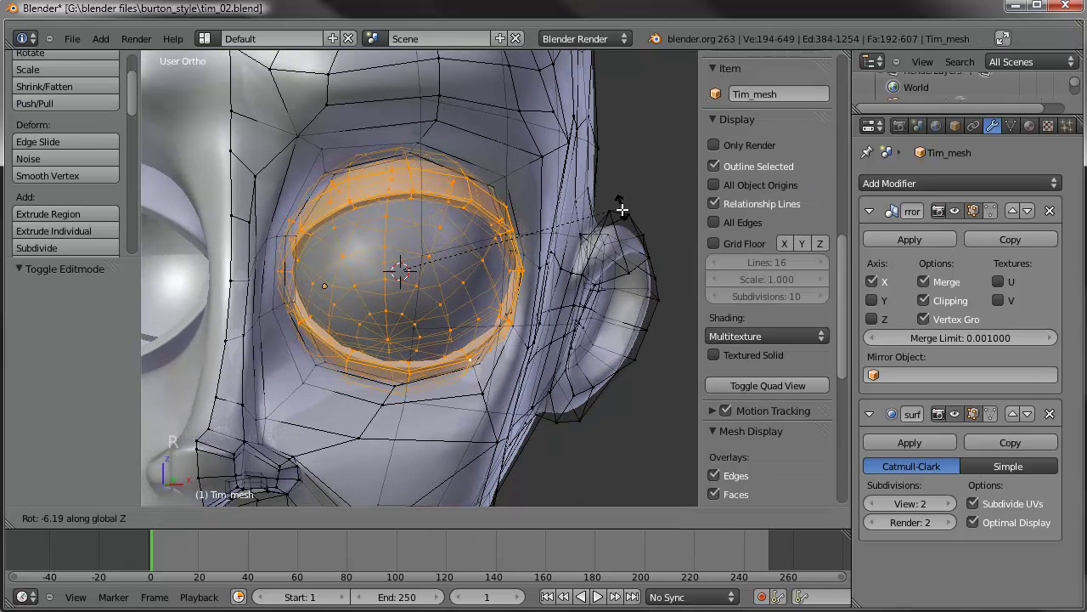
pyautogui.click(595, 238)
pyautogui.press('Tab')
pyautogui.scroll(-3, 556, 274)
pyautogui.moveTo(555, 274); pyautogui.dragTo(373, 314, button='middle')
pyautogui.scroll(2, 429, 275)
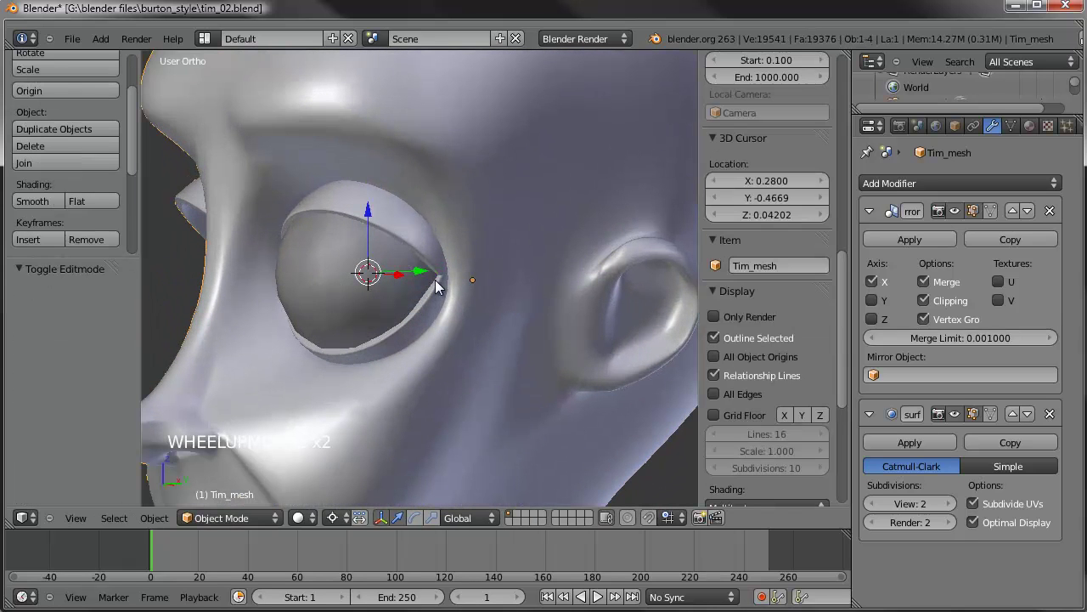
# Select two adjacent vertices on the eye socket's rim beside the outer eye corner in Tim_mesh
pyautogui.rightClick(446, 280)
pyautogui.press('Tab')
pyautogui.scroll(3, 512, 278)
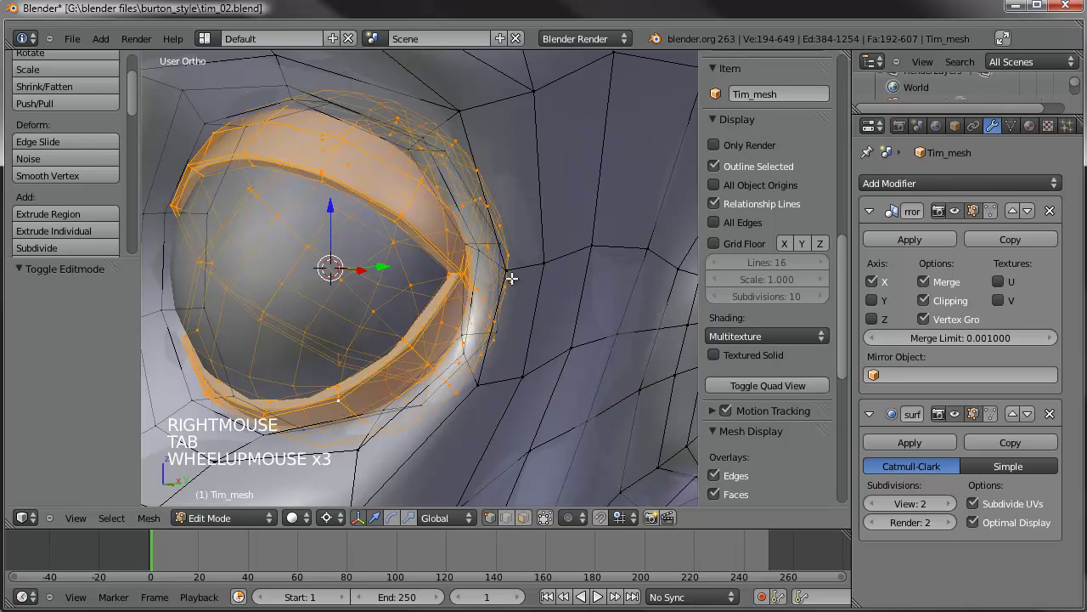
pyautogui.rightClick(480, 252)
pyautogui.keyDown('shift'); pyautogui.rightClick(563, 257); pyautogui.keyUp('shift')
pyautogui.press('g')
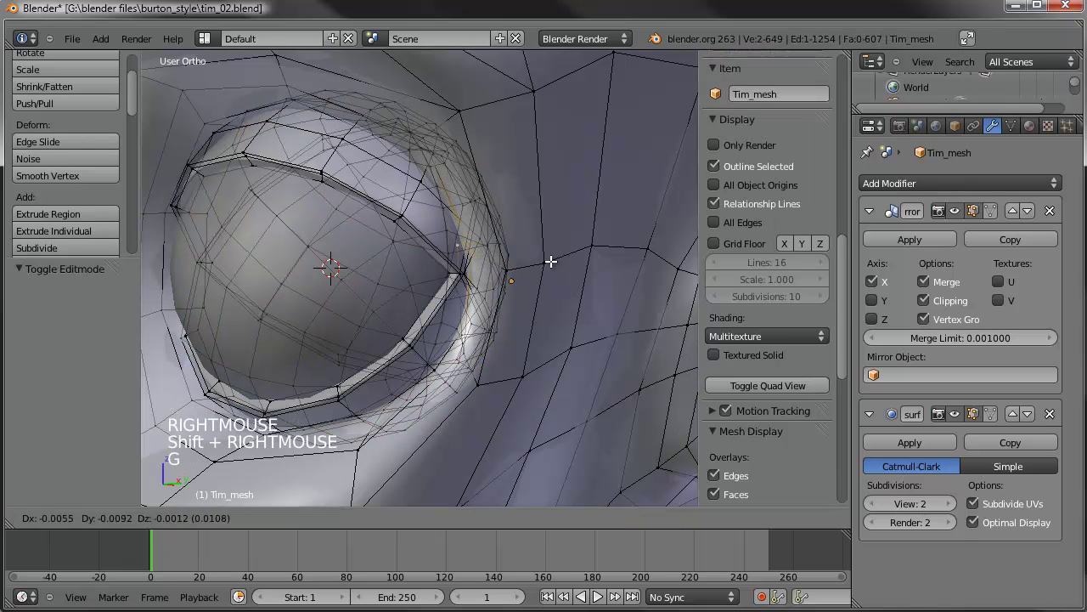
pyautogui.rightClick(551, 262)
pyautogui.click(545, 517)
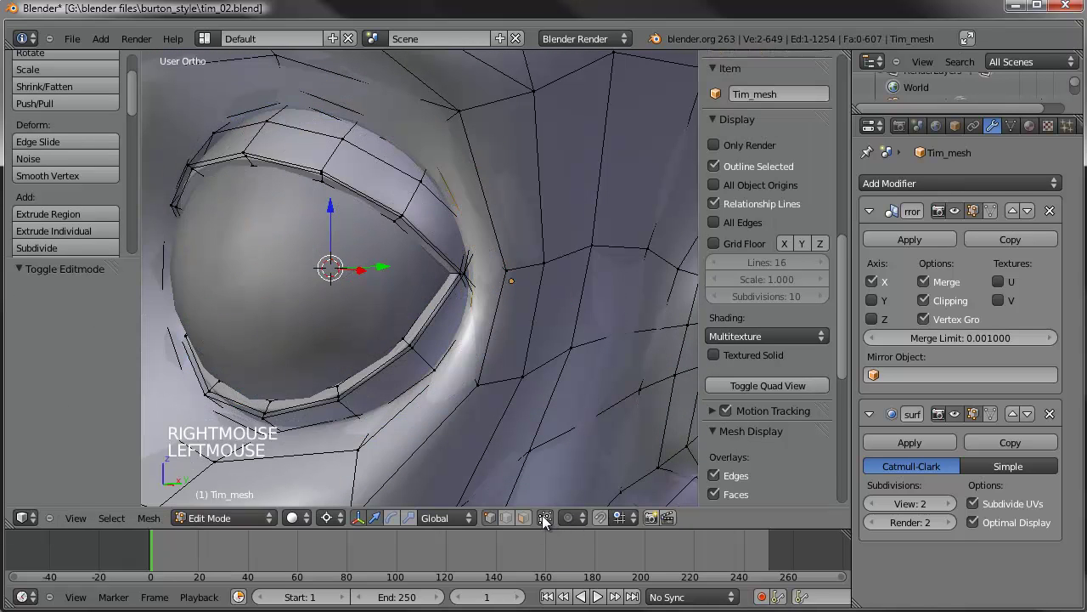
pyautogui.click(545, 517)
pyautogui.click(574, 517)
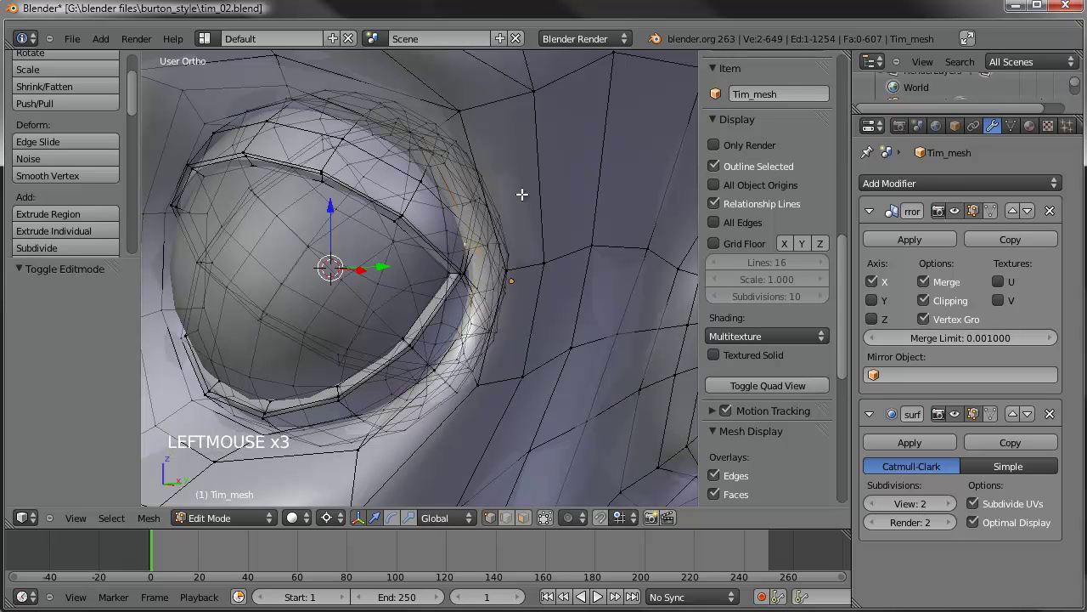
pyautogui.press('g')
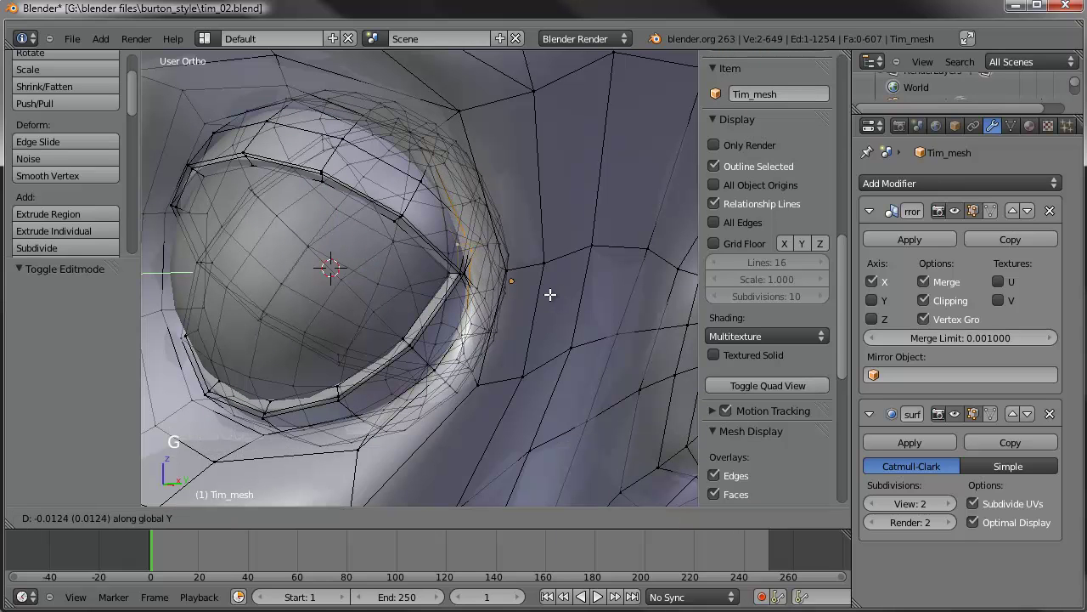
pyautogui.rightClick(572, 433)
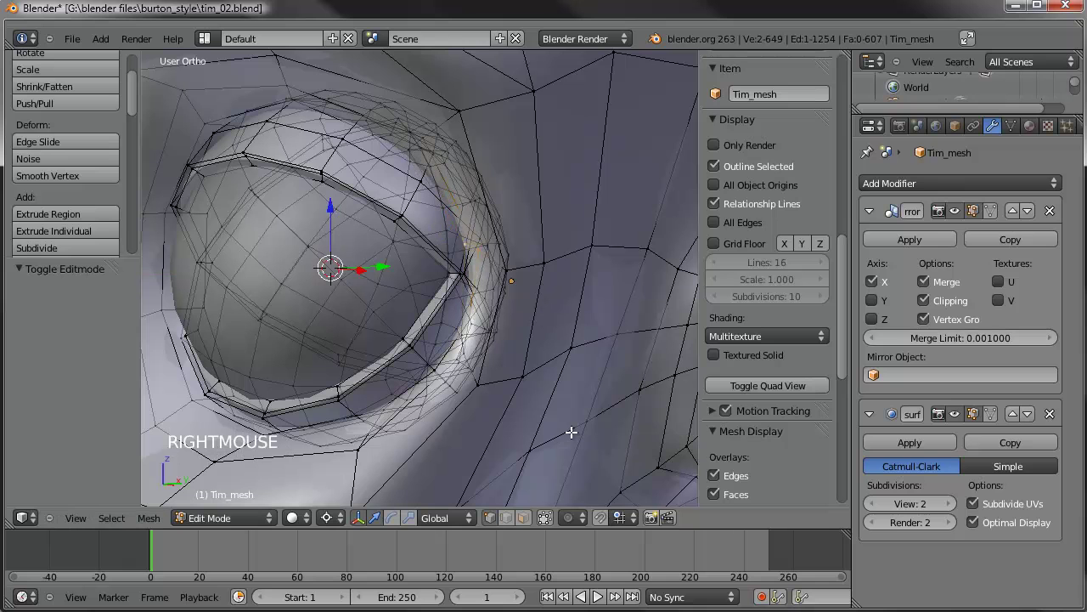
# Enable proportional editing and move the selected eye-socket rim vertices about -0.059 along global Y, using a falloff size of about 0.47
pyautogui.click(574, 518)
pyautogui.click(578, 537)
pyautogui.press('g')
pyautogui.scroll(-10, 610, 283)
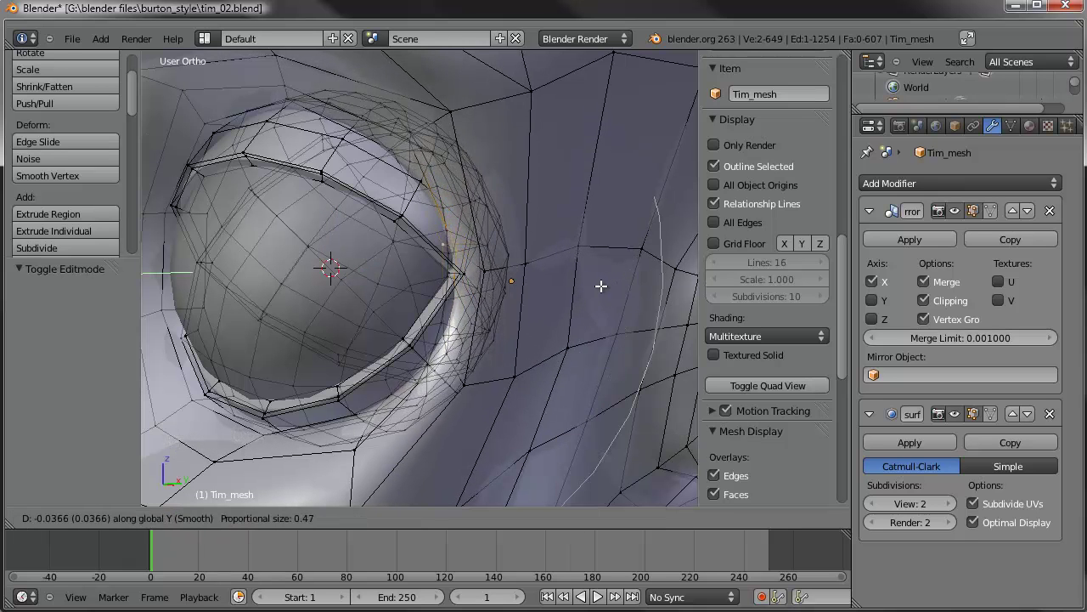
pyautogui.click(590, 291)
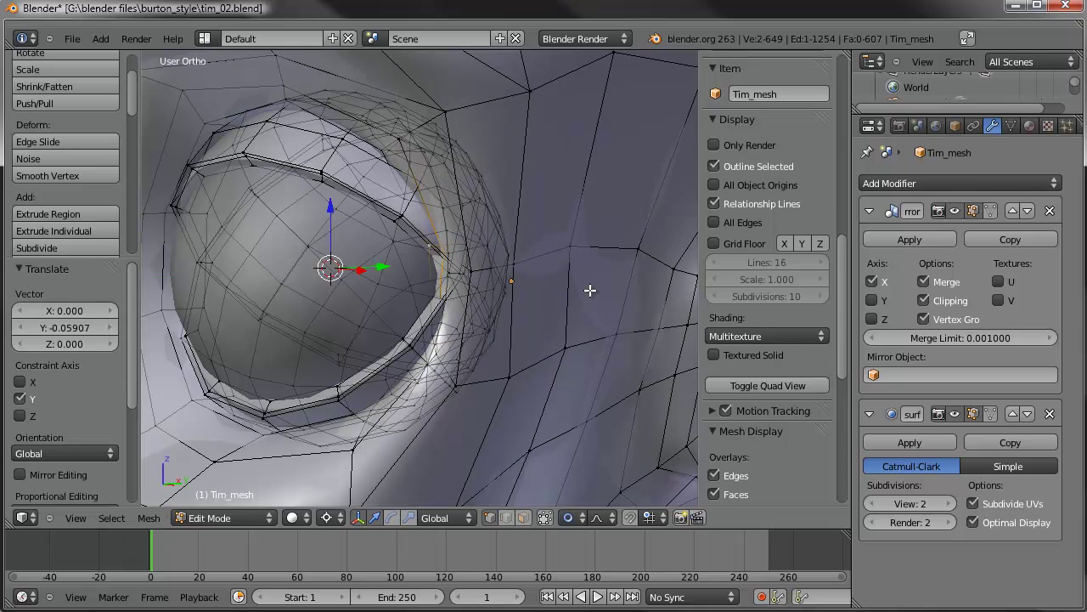
# Leave edit mode on Tim_mesh and select the Eyeball object in front view
pyautogui.press('Tab')
pyautogui.scroll(-4, 476, 341)
pyautogui.moveTo(477, 341); pyautogui.dragTo(512, 323, button='middle')
pyautogui.scroll(-3, 428, 336)
pyautogui.press('a')
pyautogui.moveTo(429, 329); pyautogui.dragTo(456, 293, button='middle')
pyautogui.rightClick(448, 284)
pyautogui.press('KP_1')
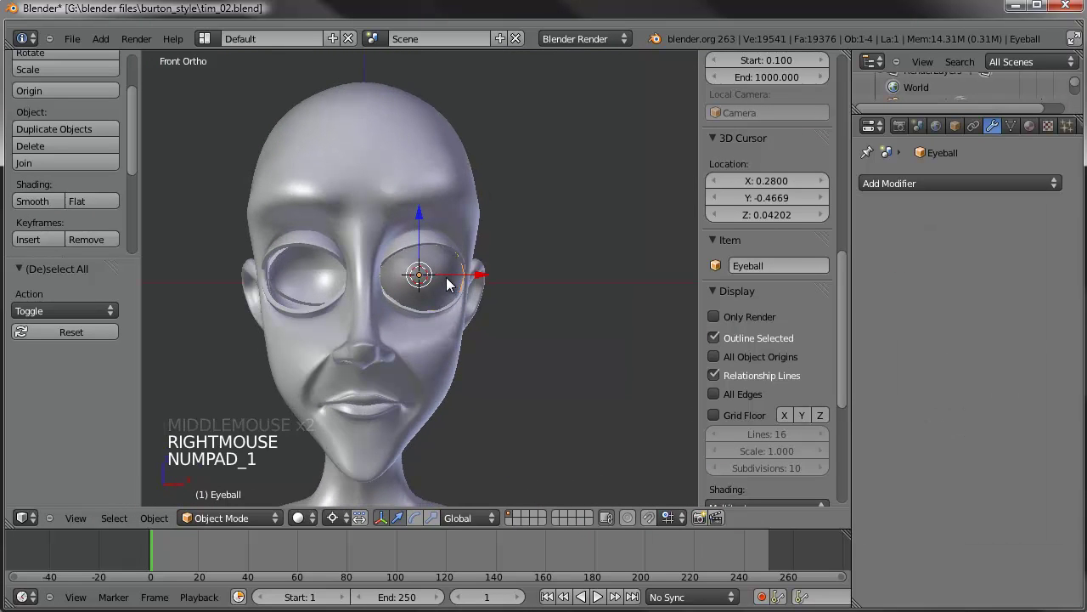
pyautogui.keyDown('shift'); pyautogui.moveTo(339, 307); pyautogui.dragTo(379, 314, button='middle'); pyautogui.keyUp('shift')
pyautogui.scroll(4, 419, 312)
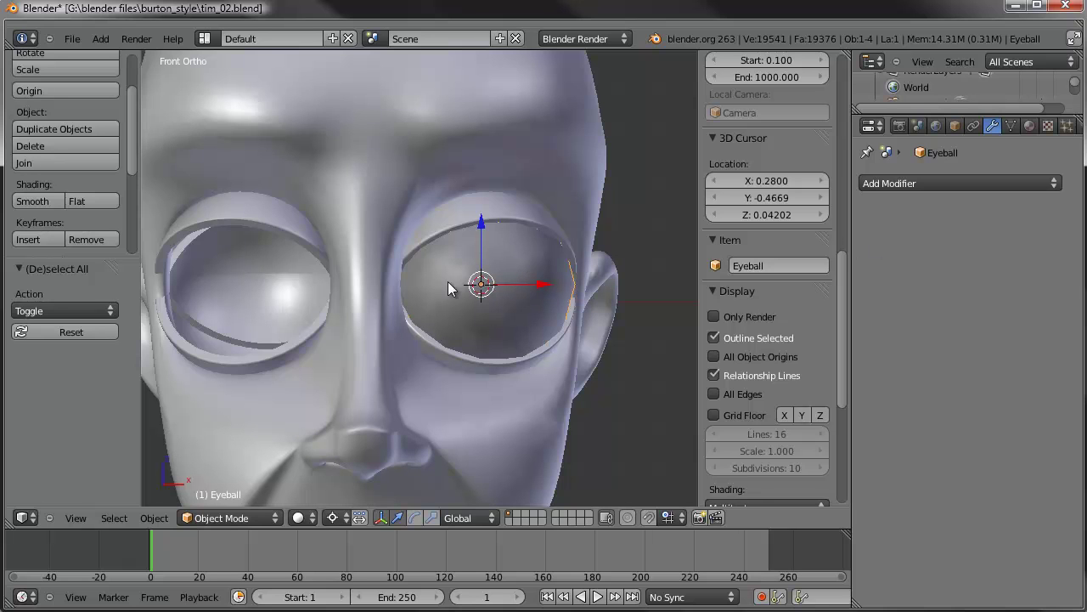
# Add an Array modifier to Eyeball and set its X relative offset to -1.2 for a second eye in the opposite socket
pyautogui.click(940, 182)
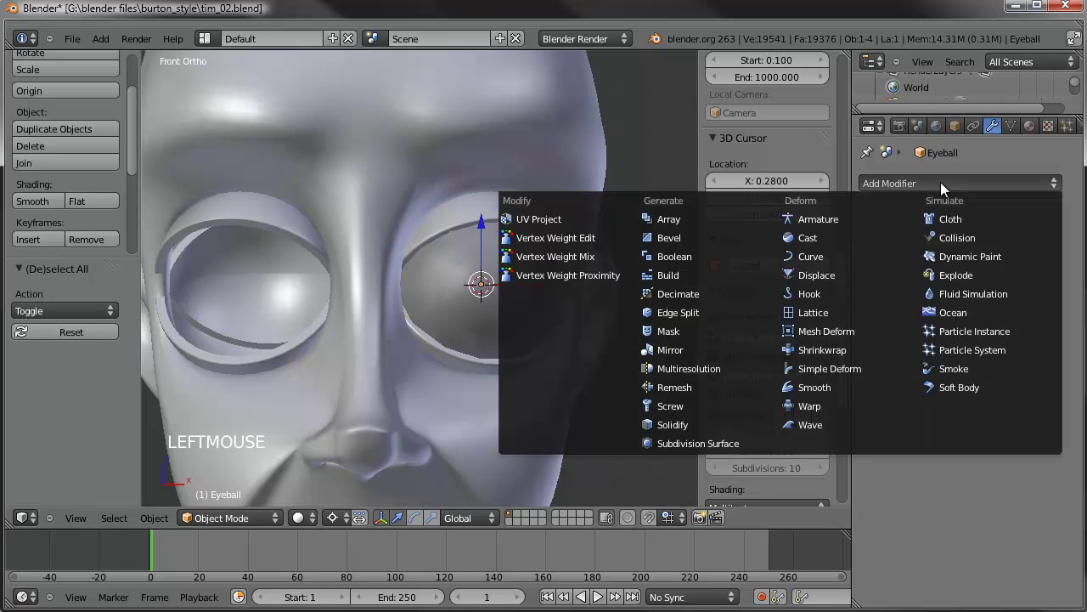
pyautogui.click(669, 218)
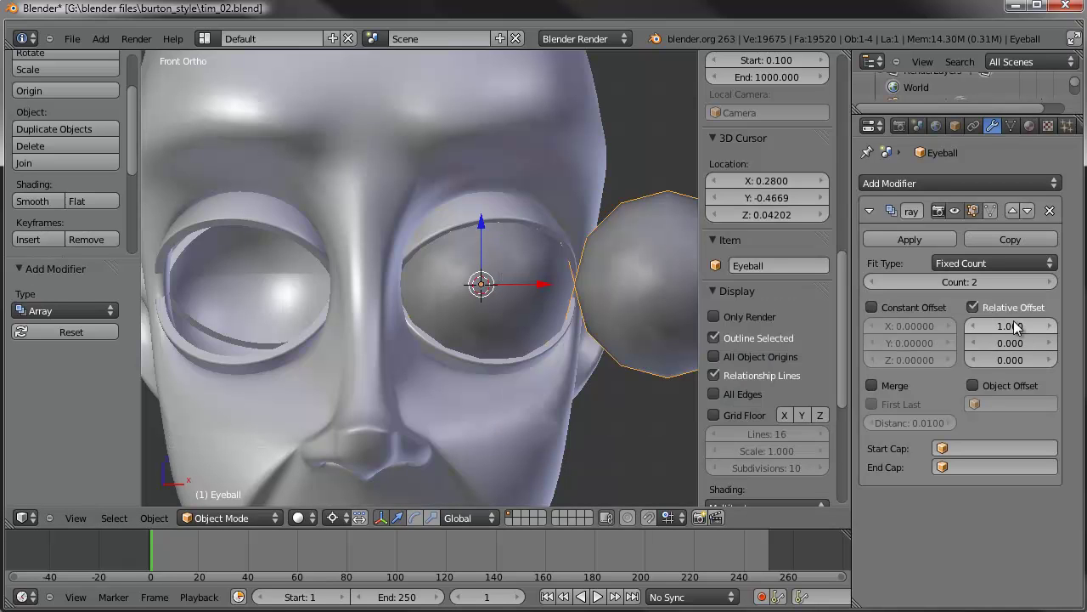
pyautogui.moveTo(1022, 328); pyautogui.dragTo(1013, 326)
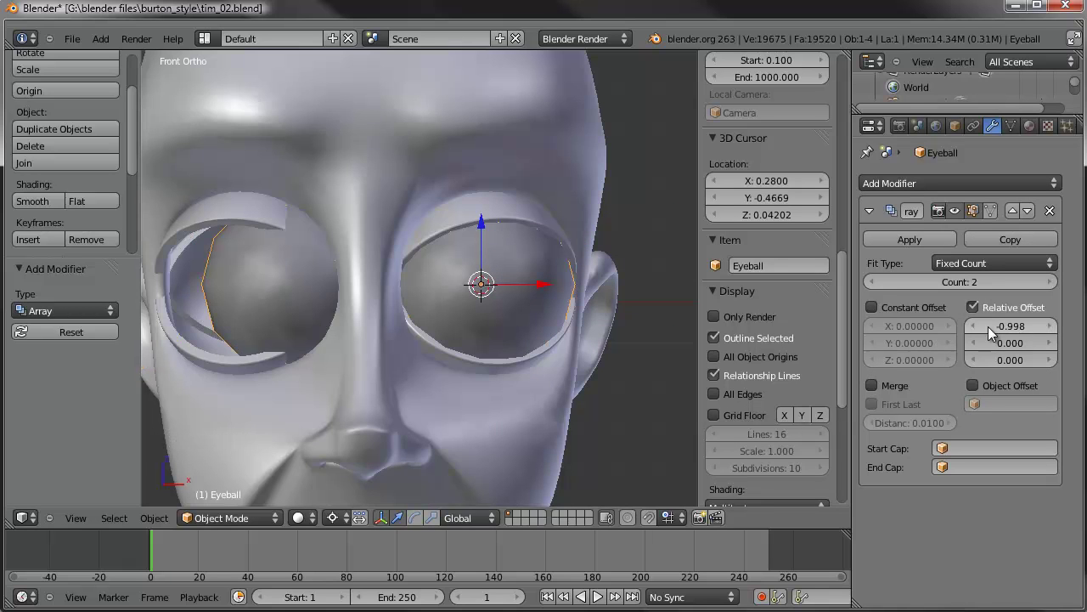
pyautogui.click(1021, 327)
pyautogui.press('Return')
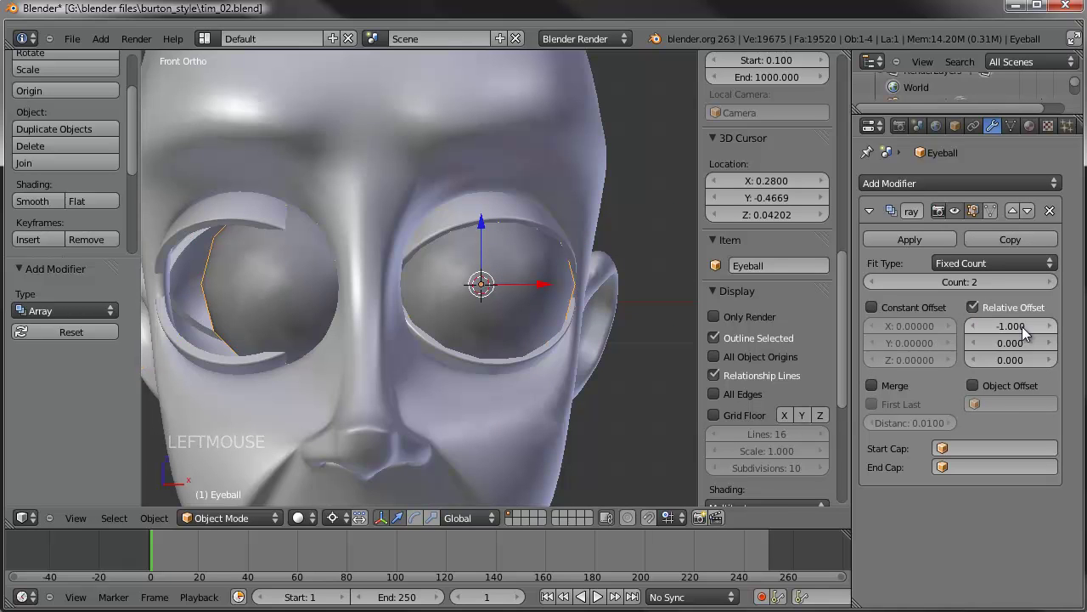
pyautogui.click(973, 327)
pyautogui.click(973, 327)
pyautogui.click(972, 327)
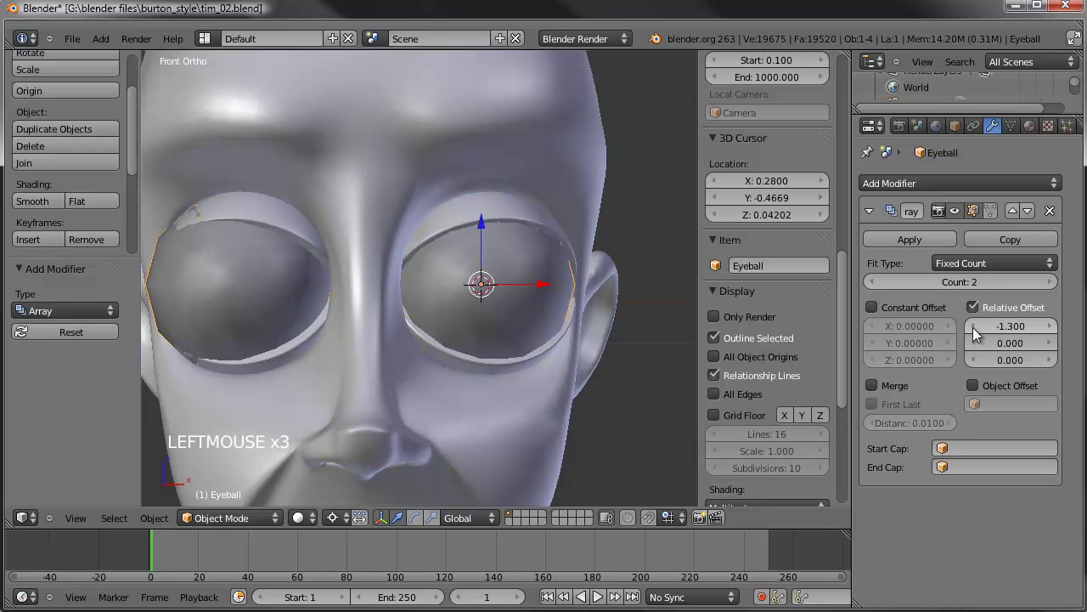
pyautogui.click(1051, 326)
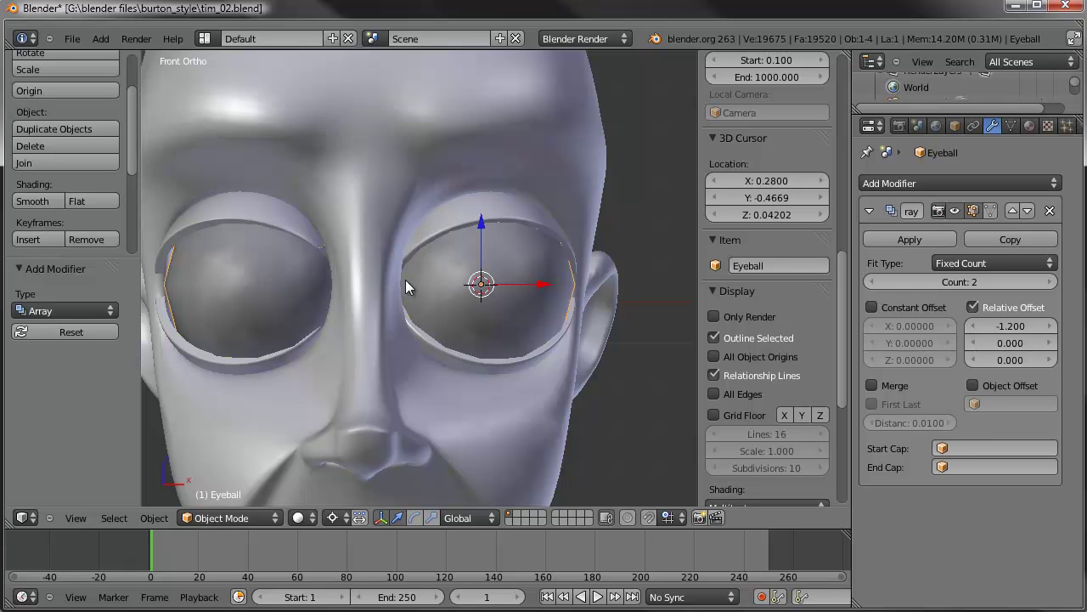
# Refine the Eyeball array's X relative offset to -1.25 to fit the copy in its socket
pyautogui.keyDown('shift'); pyautogui.moveTo(312, 269); pyautogui.dragTo(441, 271, button='middle'); pyautogui.keyUp('shift')
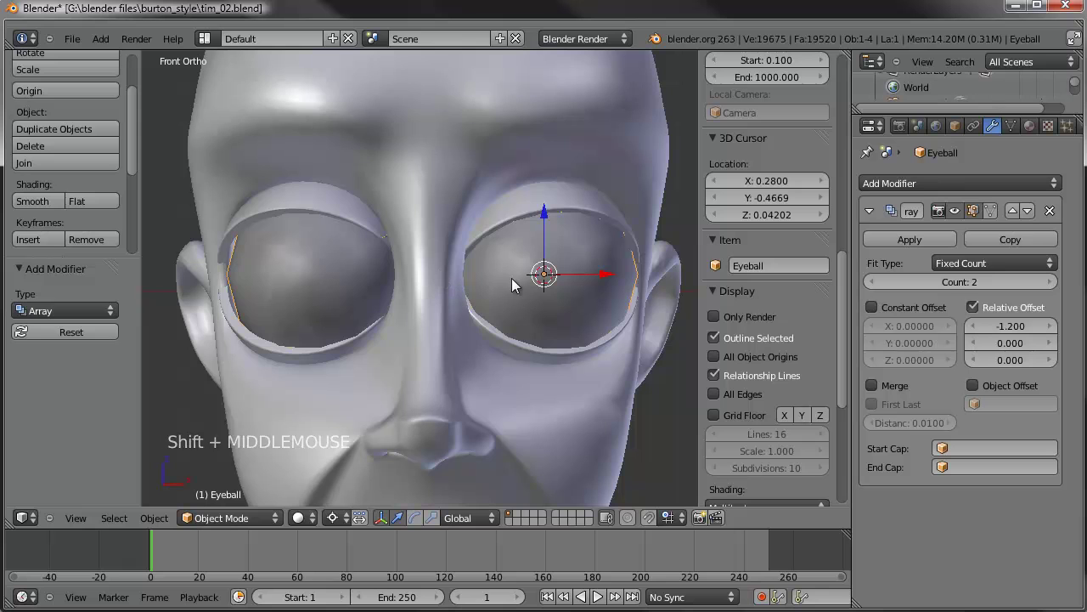
pyautogui.scroll(1, 396, 306)
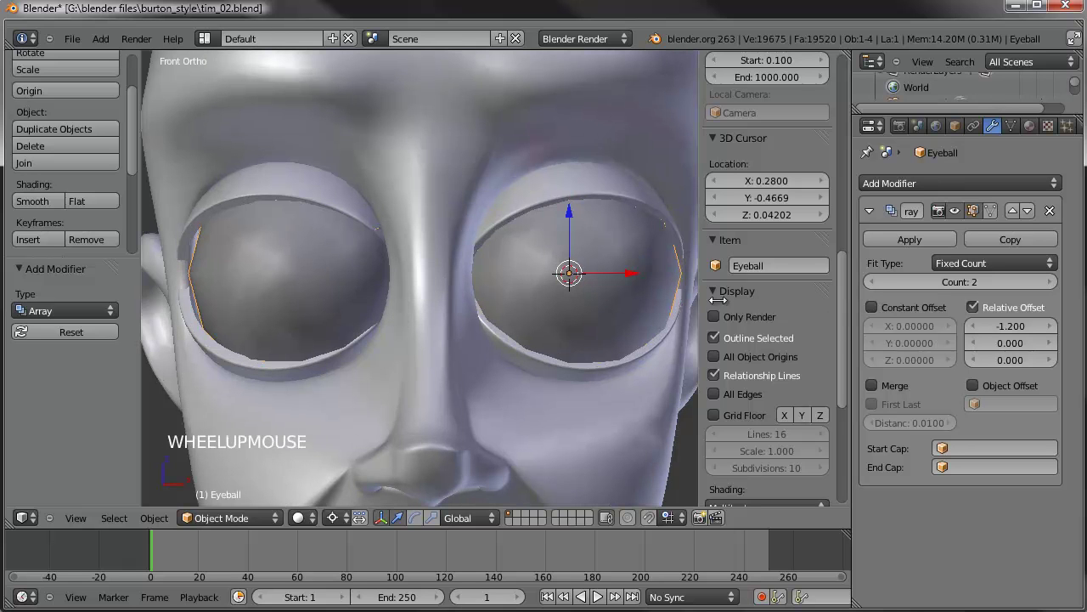
pyautogui.click(1007, 326)
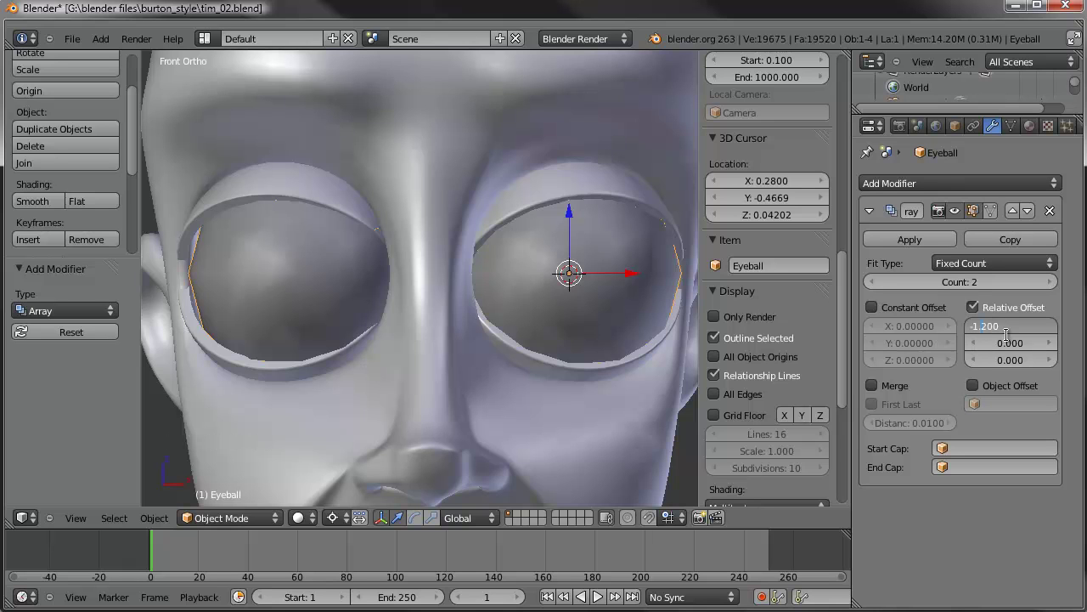
pyautogui.press('Return')
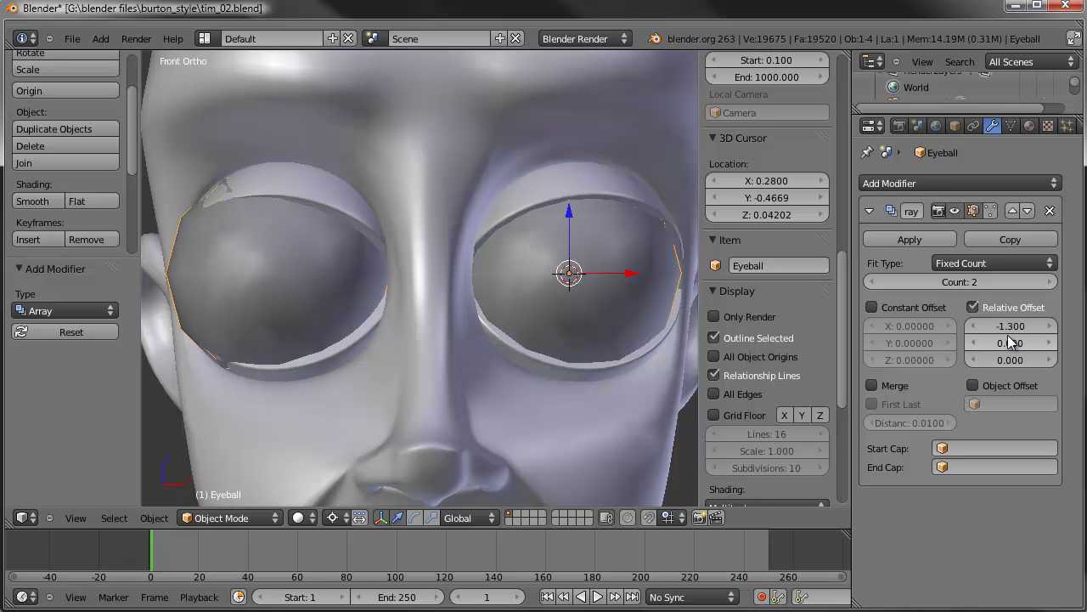
pyautogui.click(1009, 327)
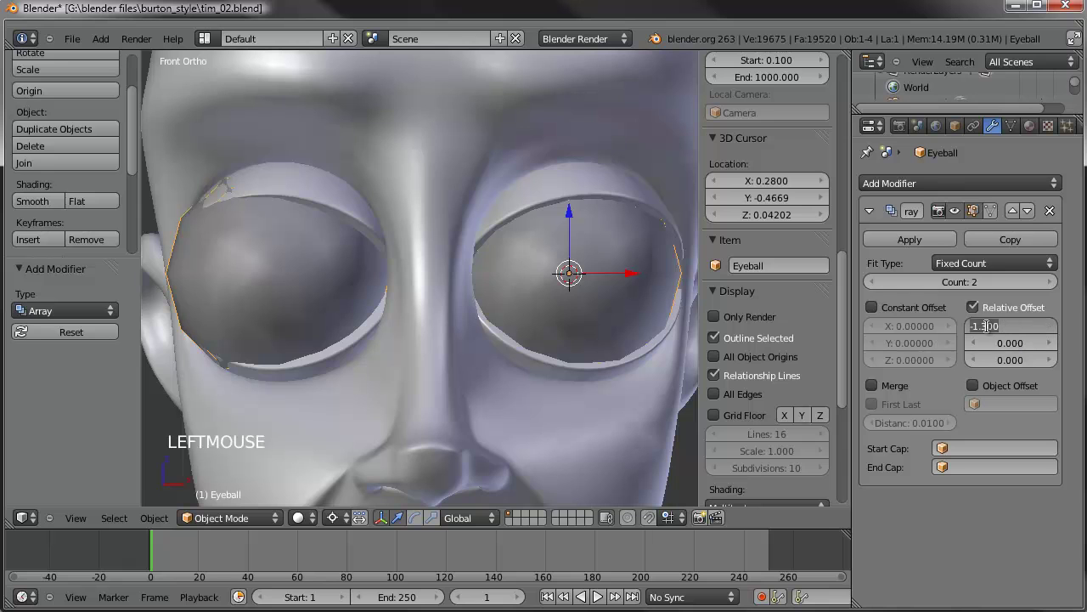
pyautogui.write('-1.25')
pyautogui.press('Return')
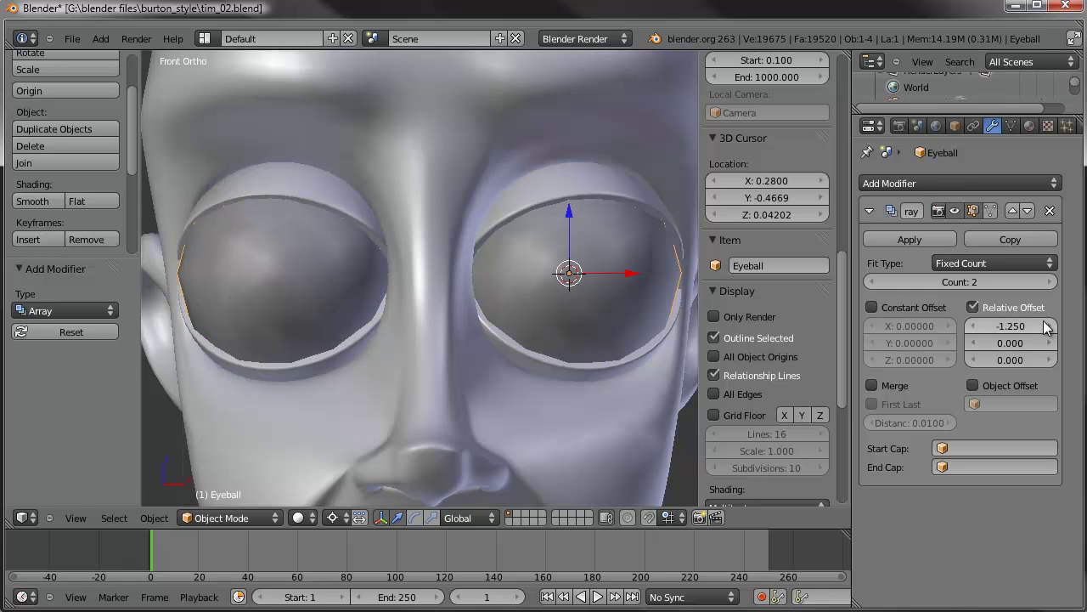
# Add a Subdivision Surface modifier to Eyeball
pyautogui.click(940, 183)
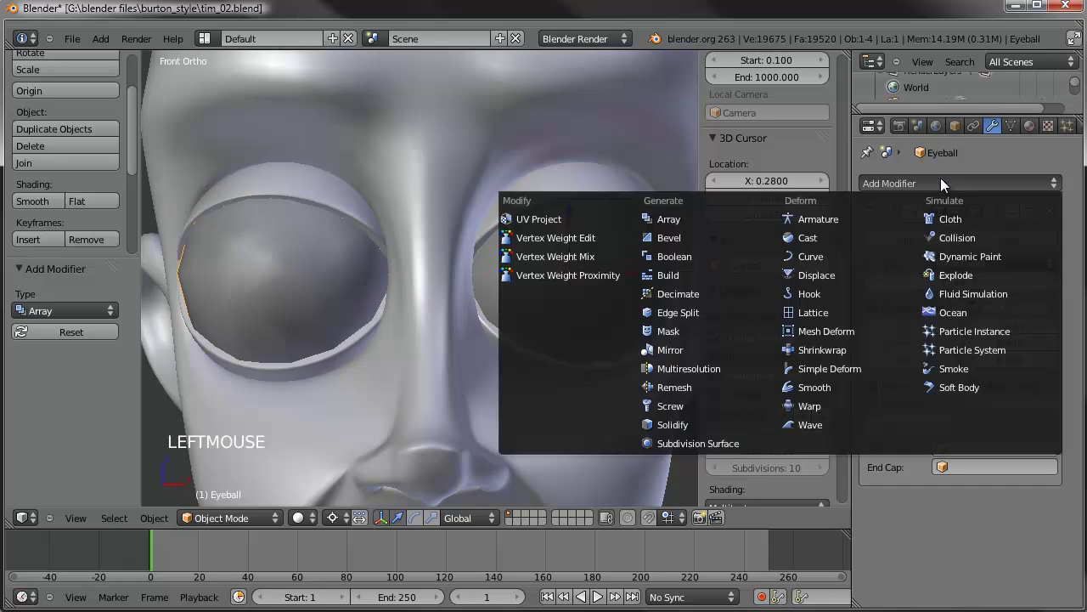
pyautogui.click(720, 440)
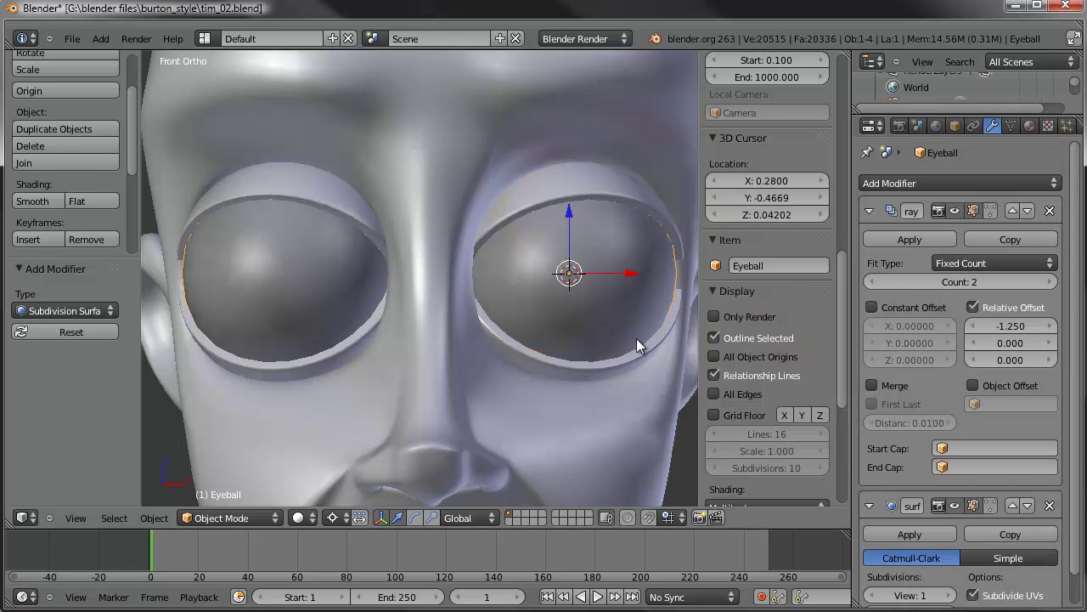
pyautogui.scroll(-4, 595, 323)
# In Eyeball's edit mode, select the innermost edge loop around the front pole together with the pole vertex
pyautogui.press('a')
pyautogui.moveTo(554, 311); pyautogui.dragTo(433, 325, button='middle')
pyautogui.scroll(-2, 448, 366)
pyautogui.keyDown('shift'); pyautogui.moveTo(448, 365); pyautogui.dragTo(391, 344, button='middle'); pyautogui.keyUp('shift')
pyautogui.moveTo(391, 344); pyautogui.dragTo(463, 302, button='middle')
pyautogui.scroll(3, 457, 242)
pyautogui.scroll(3, 465, 211)
pyautogui.press('Tab')
pyautogui.scroll(2, 497, 313)
pyautogui.keyDown('shift'); pyautogui.moveTo(448, 192); pyautogui.dragTo(478, 303, button='middle'); pyautogui.keyUp('shift')
pyautogui.keyDown('alt'); pyautogui.rightClick(438, 271); pyautogui.keyUp('alt')
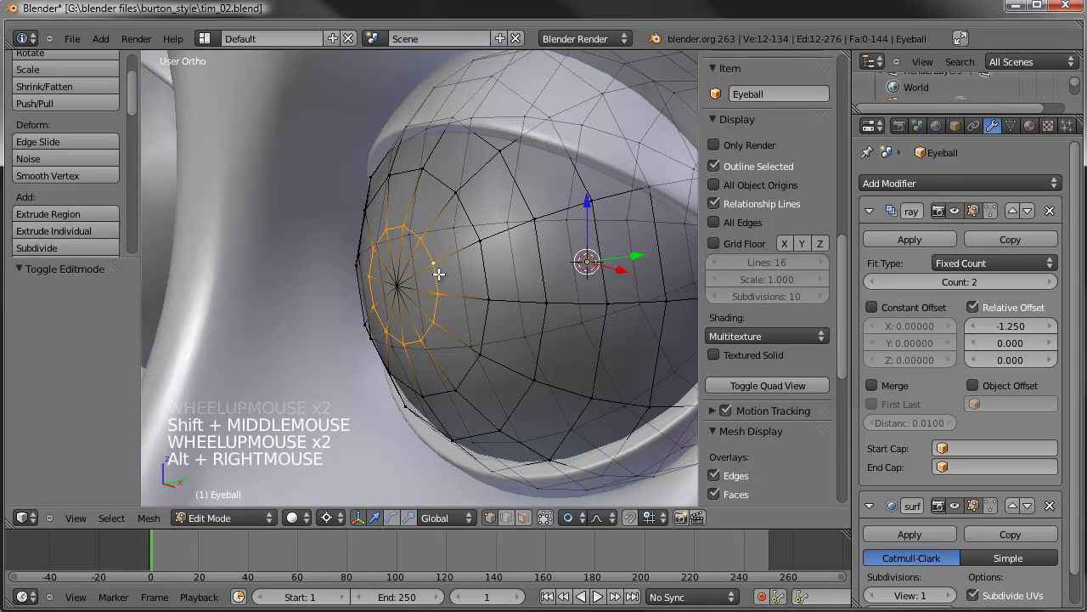
pyautogui.keyDown('shift'); pyautogui.rightClick(400, 284); pyautogui.keyUp('shift')
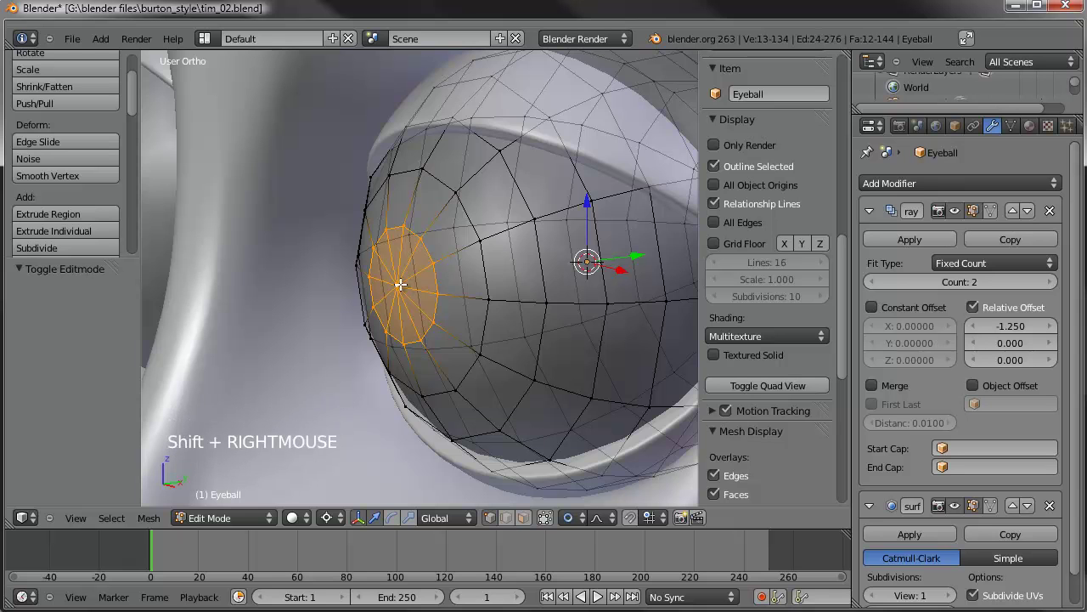
# In right side view, extrude the selected front cap of the eyeball about 0.004 inward
pyautogui.press('KP_3')
pyautogui.keyDown('shift'); pyautogui.moveTo(400, 285); pyautogui.dragTo(602, 400, button='middle'); pyautogui.keyUp('shift')
pyautogui.keyDown('shift'); pyautogui.moveTo(417, 340); pyautogui.dragTo(454, 314, button='middle'); pyautogui.keyUp('shift')
pyautogui.scroll(2, 450, 311)
pyautogui.keyDown('shift'); pyautogui.scroll(1, 450, 311); pyautogui.keyUp('shift')
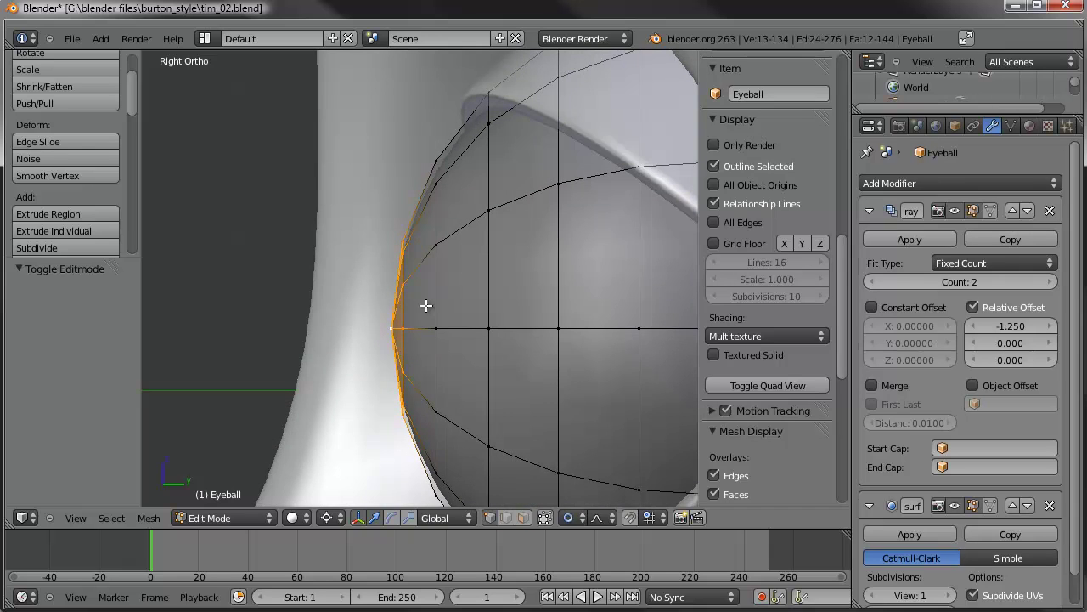
pyautogui.press('e')
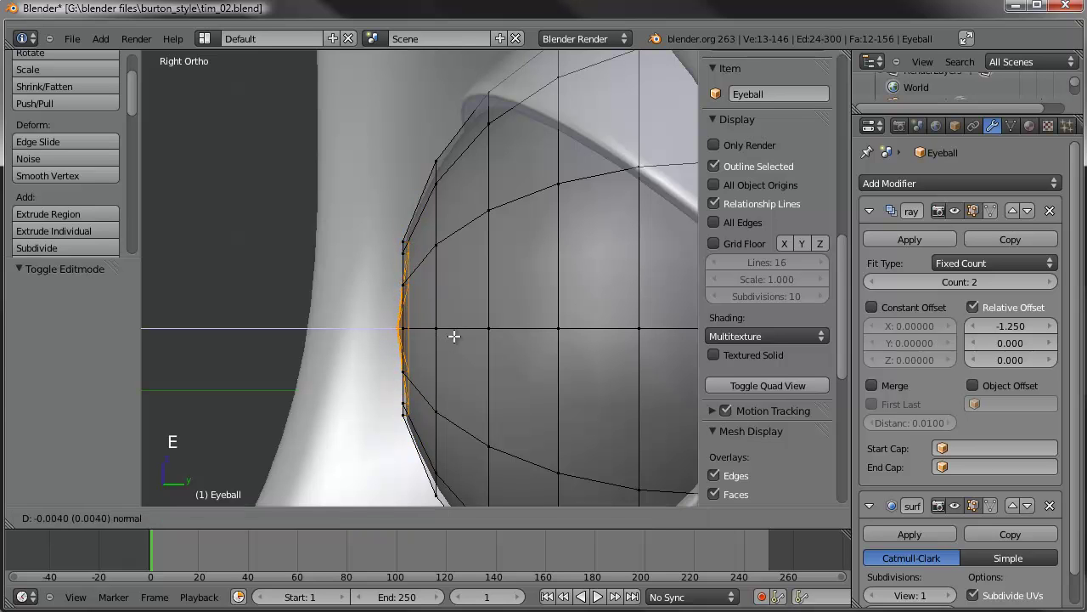
pyautogui.click(455, 336)
pyautogui.press('s')
pyautogui.press('s')
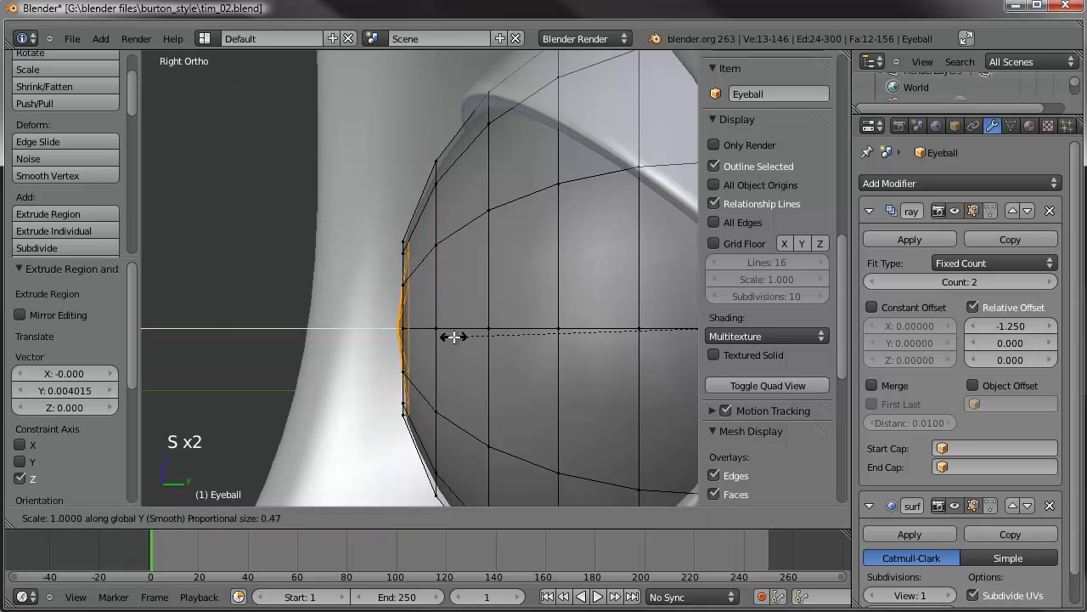
pyautogui.rightClick(449, 336)
# Set the transform pivot to Median Point
pyautogui.scroll(-4, 478, 369)
pyautogui.keyDown('shift'); pyautogui.moveTo(478, 369); pyautogui.dragTo(396, 296, button='middle'); pyautogui.keyUp('shift')
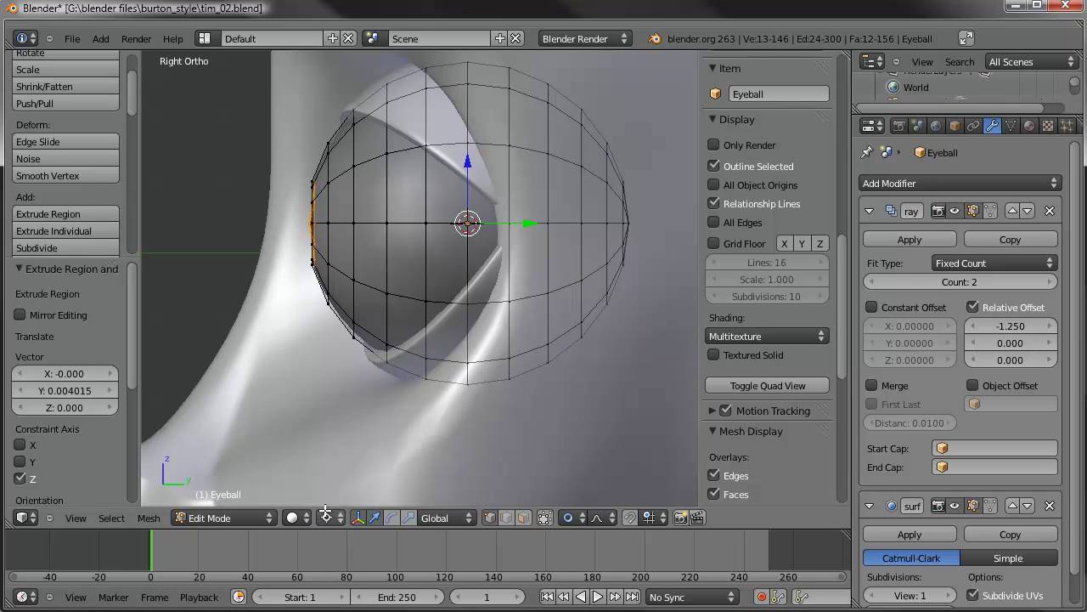
pyautogui.click(326, 518)
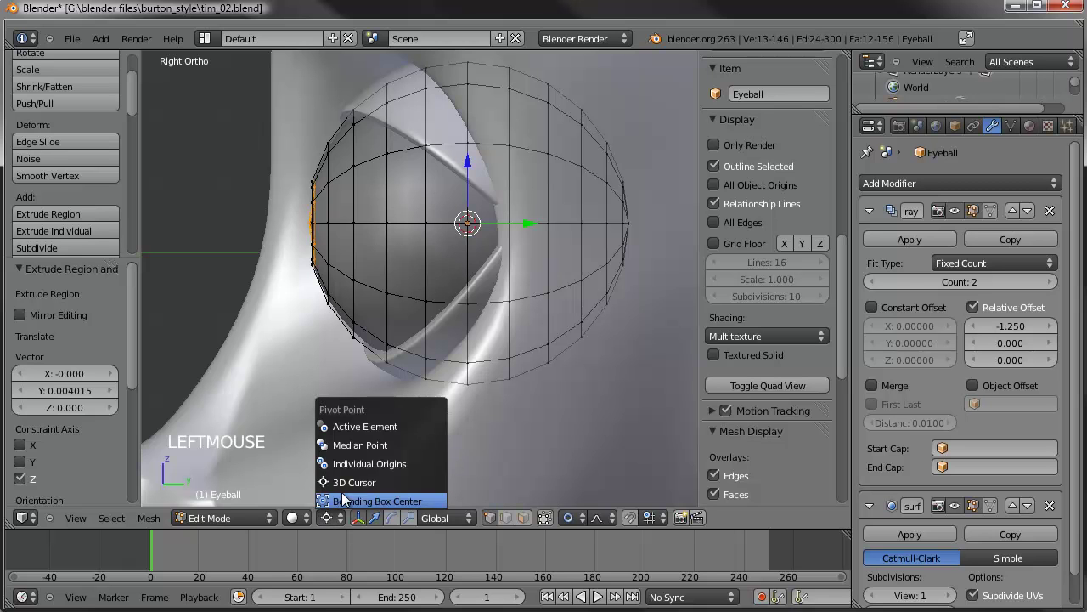
pyautogui.click(353, 445)
pyautogui.keyDown('shift'); pyautogui.moveTo(327, 365); pyautogui.dragTo(375, 353, button='middle'); pyautogui.keyUp('shift')
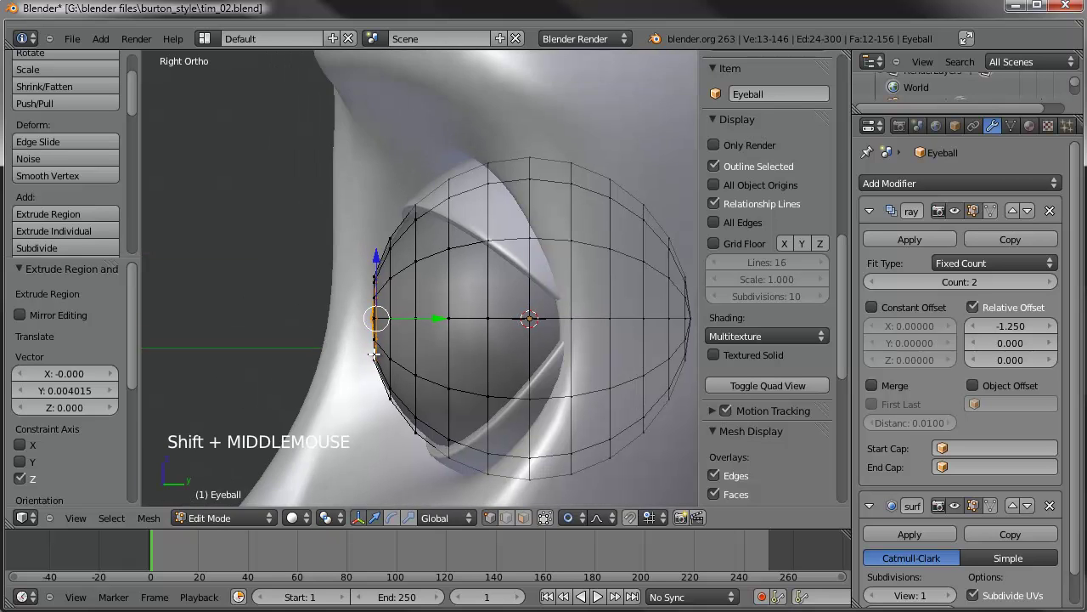
pyautogui.scroll(6, 375, 353)
pyautogui.scroll(1, 375, 353)
pyautogui.press('s')
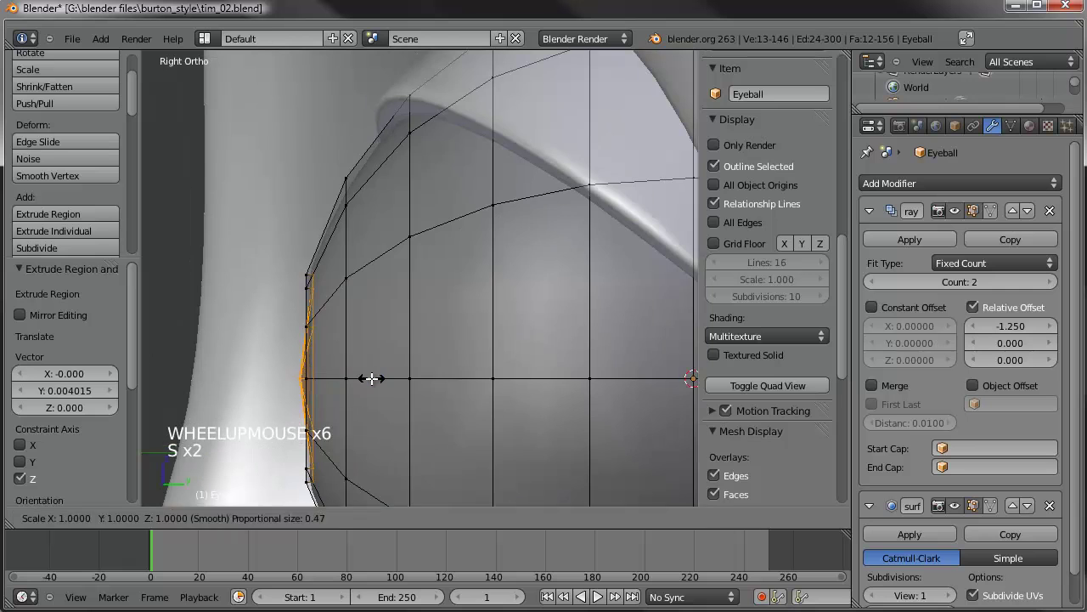
pyautogui.press('y')
pyautogui.press('0')
pyautogui.press('Escape')
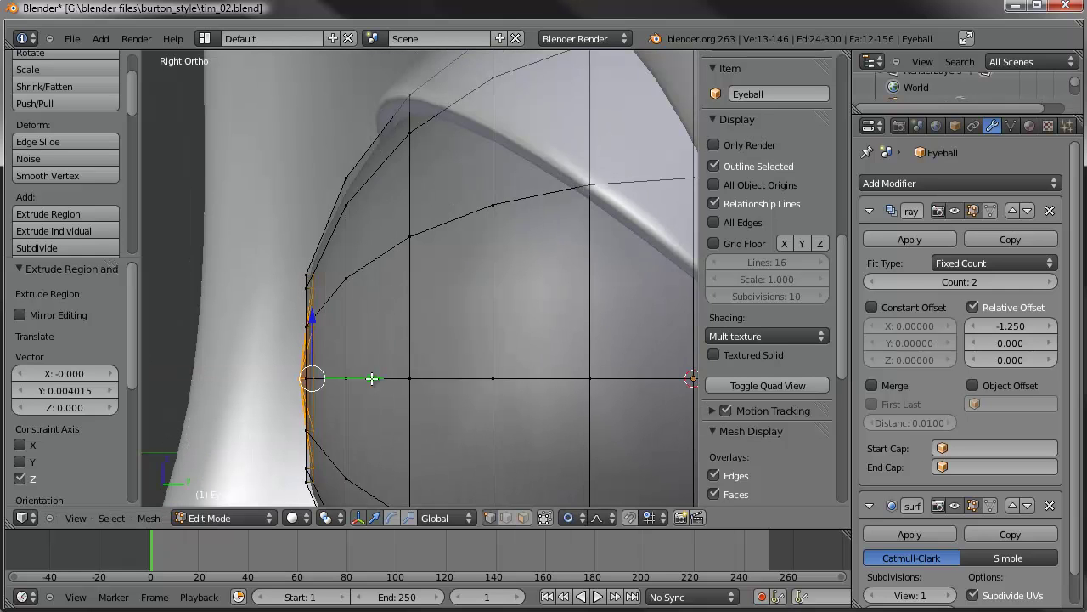
# Disable proportional editing and scale the extruded front cap by -1 along global Y to make it concave
pyautogui.click(568, 518)
pyautogui.click(595, 500)
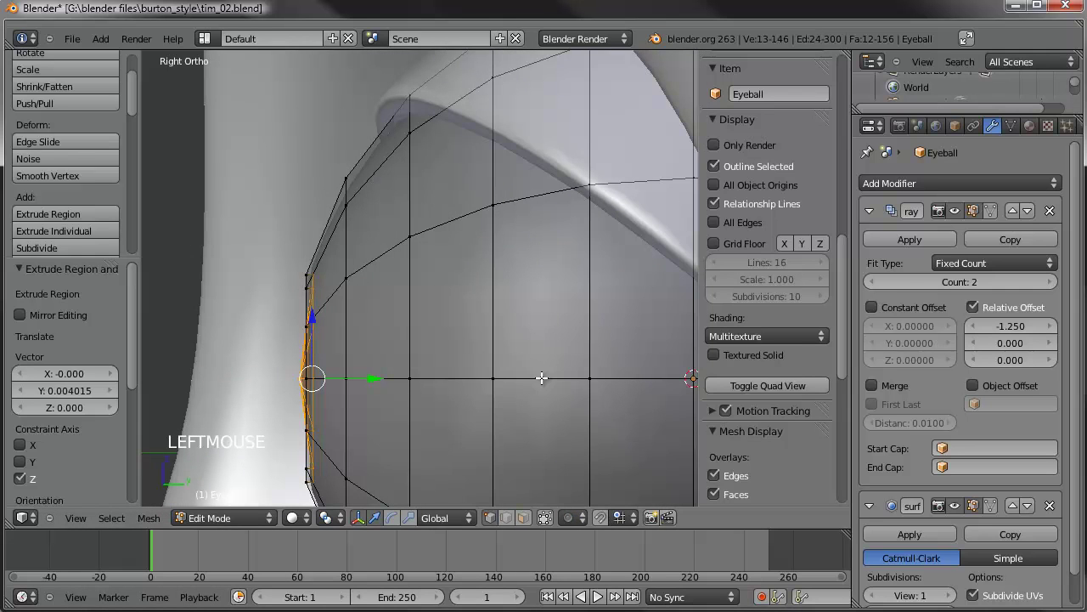
pyautogui.press('s')
pyautogui.press('y')
pyautogui.press('Return')
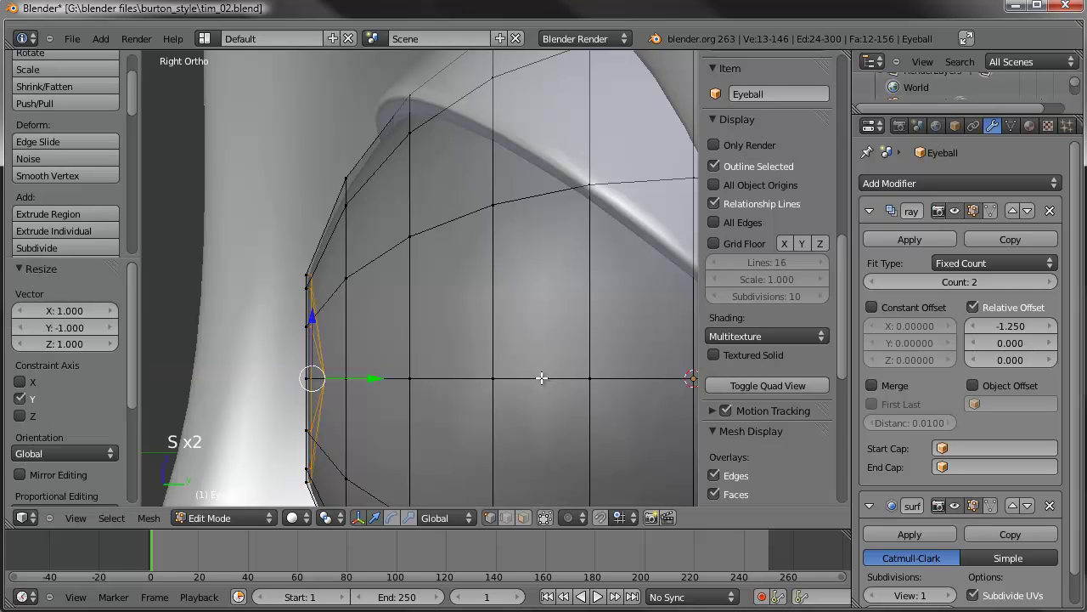
# Leave edit mode and examine the indented eyeball fronts and the whole head from several angles
pyautogui.keyDown('shift'); pyautogui.moveTo(539, 377); pyautogui.dragTo(421, 305, button='middle'); pyautogui.keyUp('shift')
pyautogui.scroll(2, 291, 303)
pyautogui.scroll(-1, 381, 301)
pyautogui.press('KP_Decimal')
pyautogui.scroll(-3, 383, 303)
pyautogui.press('Tab')
pyautogui.scroll(-4, 434, 299)
pyautogui.scroll(1, 435, 298)
pyautogui.scroll(-5, 416, 285)
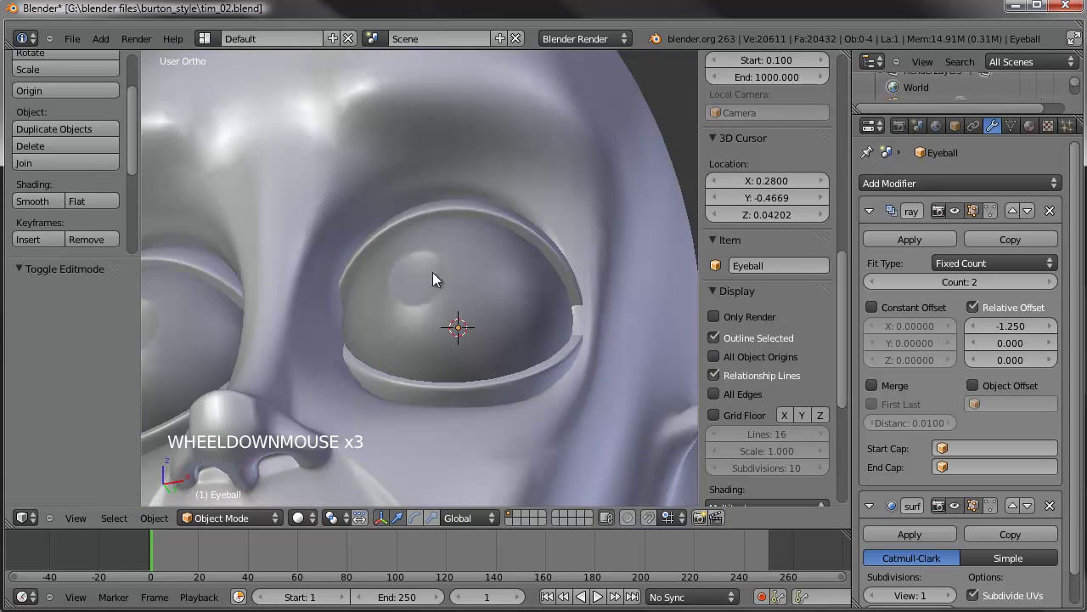
pyautogui.scroll(-2, 382, 266)
pyautogui.moveTo(382, 266); pyautogui.dragTo(463, 323, button='middle')
pyautogui.scroll(-2, 436, 384)
pyautogui.scroll(-2, 519, 262)
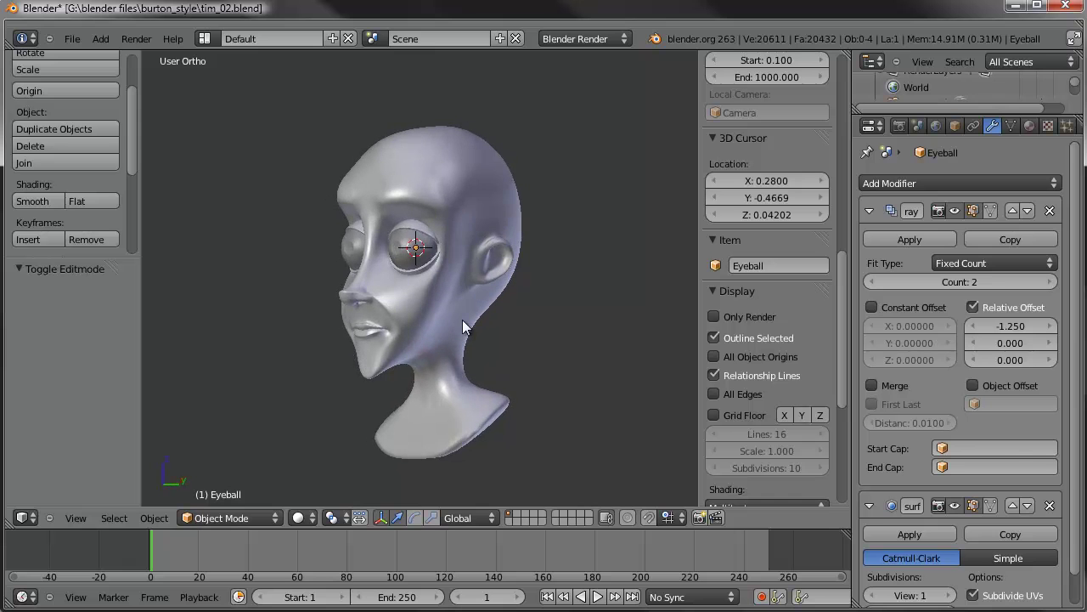
# Select Tim_mesh and open it in edit mode in right side view with no vertices selected
pyautogui.scroll(2, 463, 321)
pyautogui.rightClick(481, 320)
pyautogui.press('KP_3')
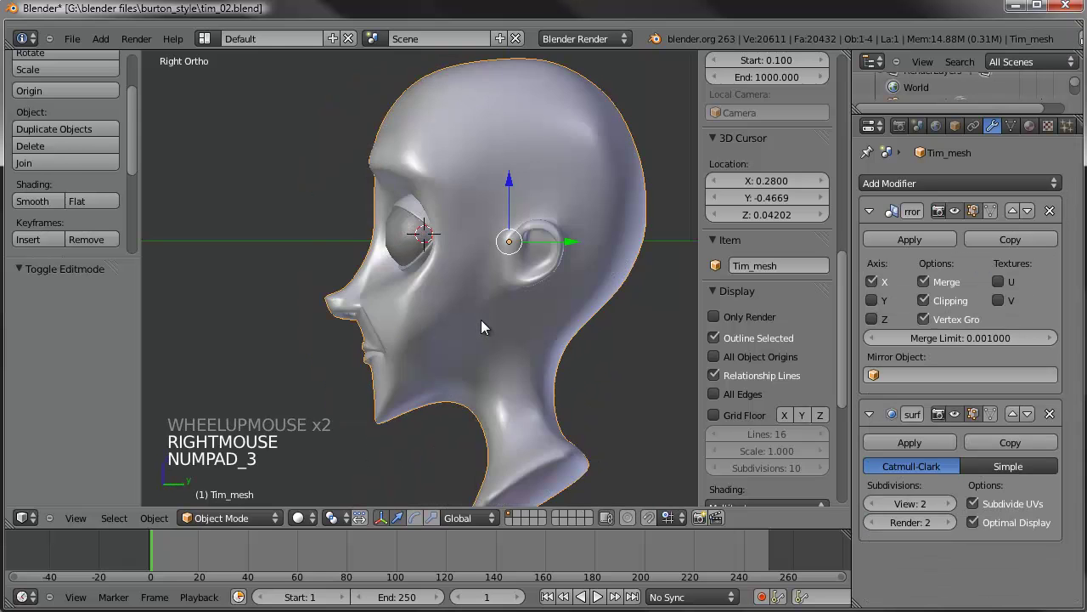
pyautogui.scroll(3, 481, 320)
pyautogui.press('Tab')
pyautogui.press('a')
pyautogui.press('a')
pyautogui.scroll(2, 358, 280)
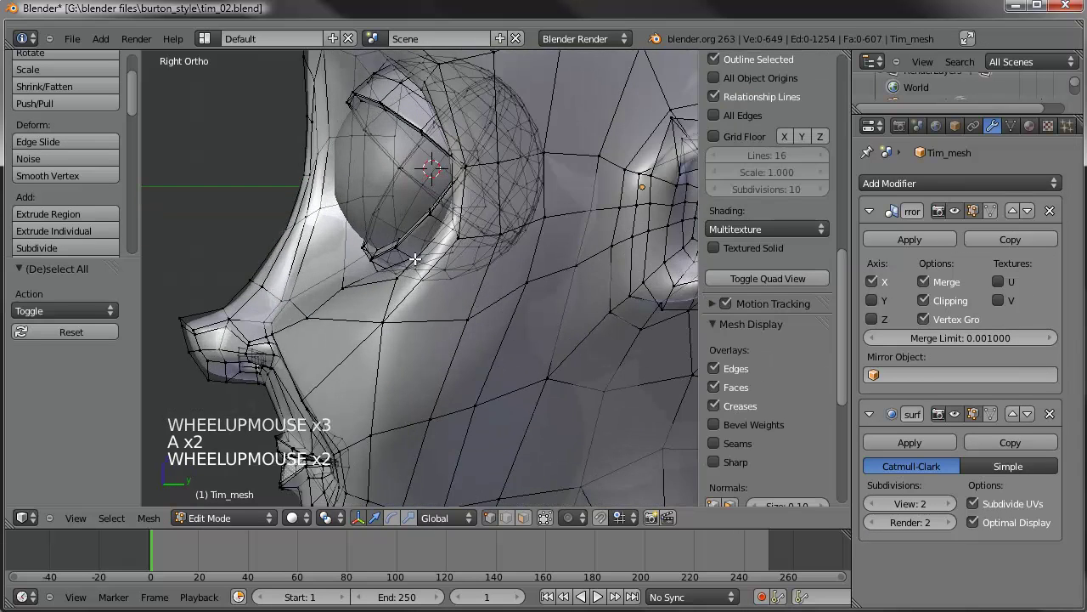
# Select the outer edge loop around the eye socket and enable proportional editing
pyautogui.keyDown('shift'); pyautogui.moveTo(359, 281); pyautogui.dragTo(368, 304, button='middle'); pyautogui.keyUp('shift')
pyautogui.keyDown('alt'); pyautogui.rightClick(354, 238); pyautogui.keyUp('alt')
pyautogui.keyDown('alt'); pyautogui.rightClick(357, 221); pyautogui.keyUp('alt')
pyautogui.press('g')
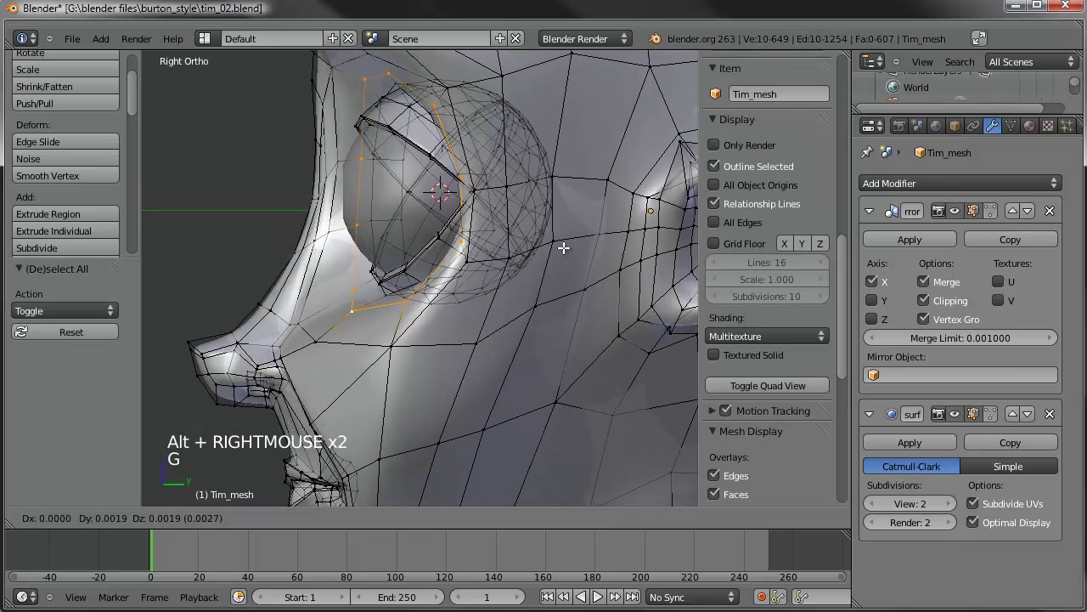
pyautogui.rightClick(561, 247)
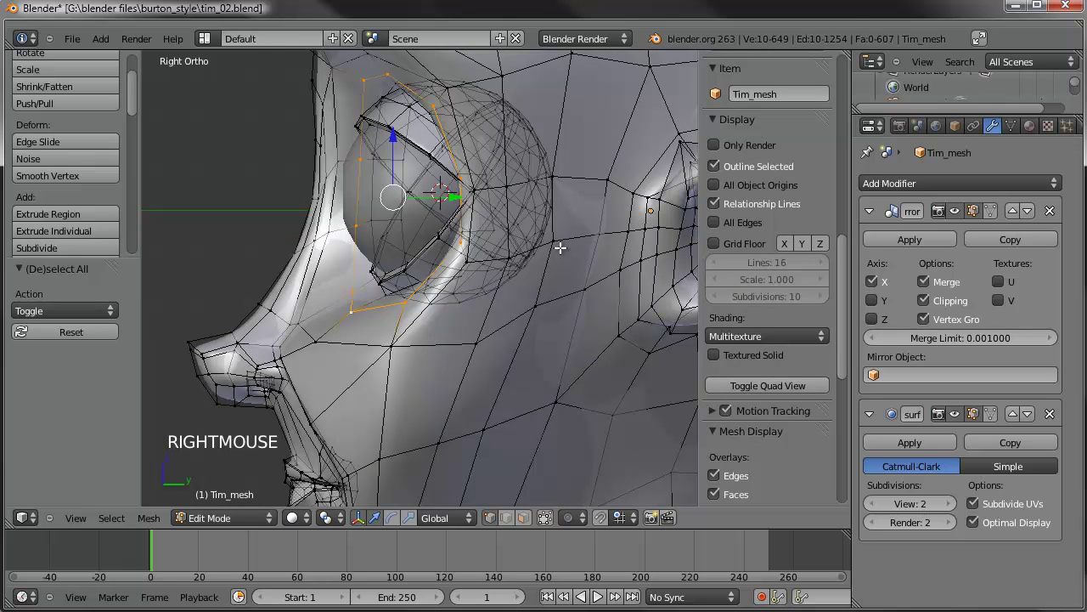
pyautogui.hotkey('alt', 'o')
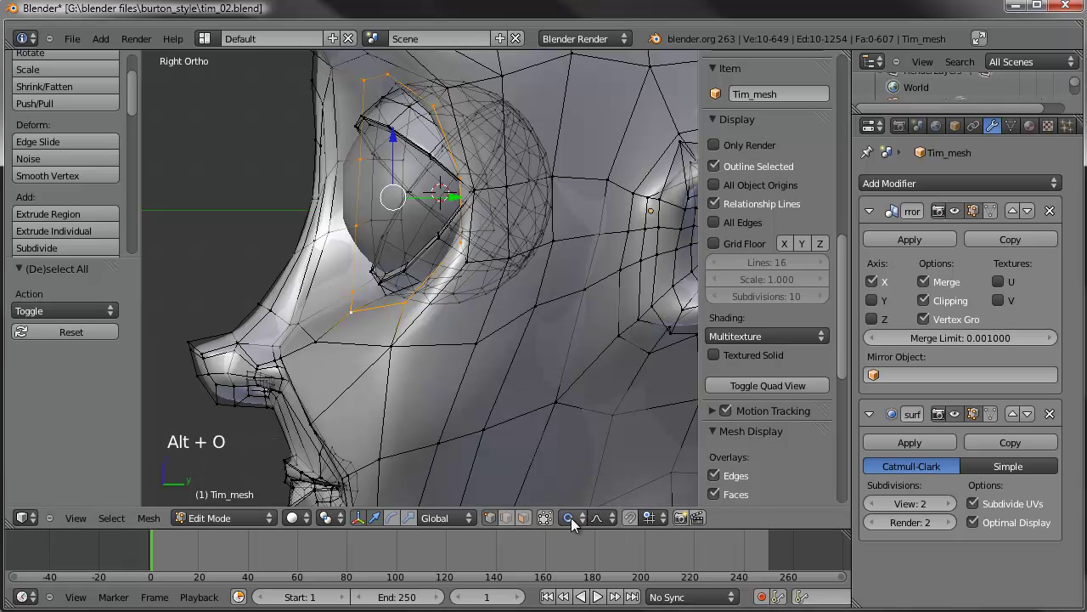
pyautogui.click(569, 518)
pyautogui.click(587, 463)
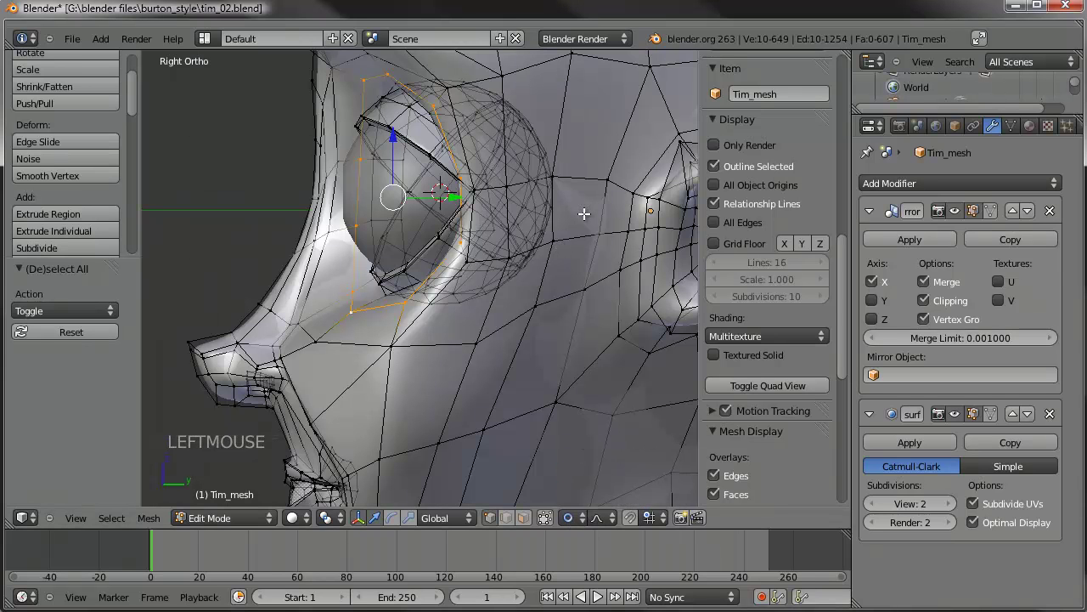
# Move the eye socket loop about 0.043 forward along global Y with a proportional size of 0.26, and check the shape in object mode
pyautogui.press('g')
pyautogui.scroll(5, 578, 213)
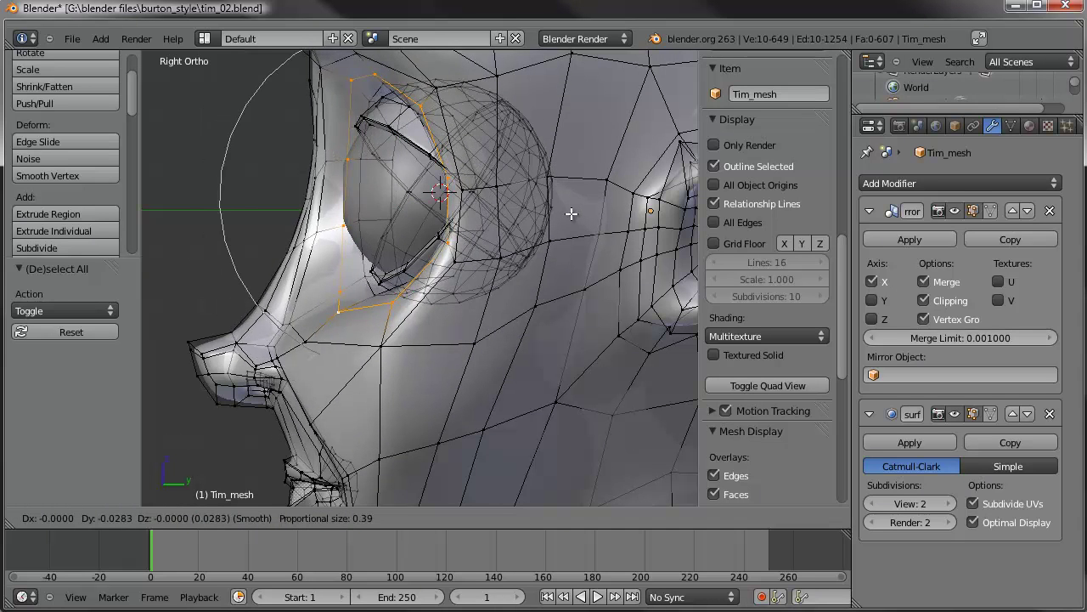
pyautogui.scroll(1, 569, 213)
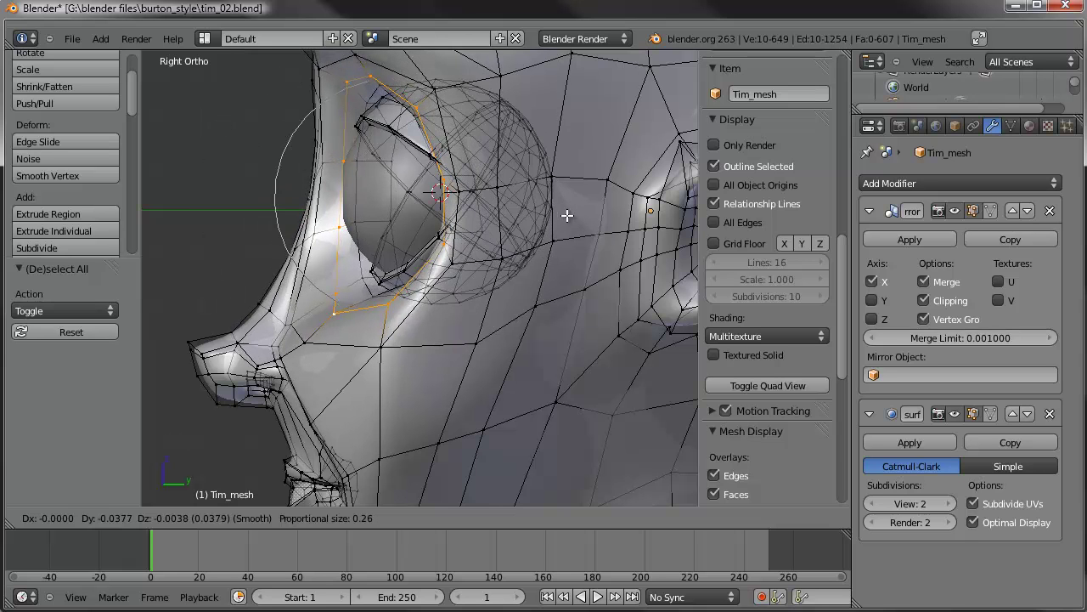
pyautogui.click(567, 214)
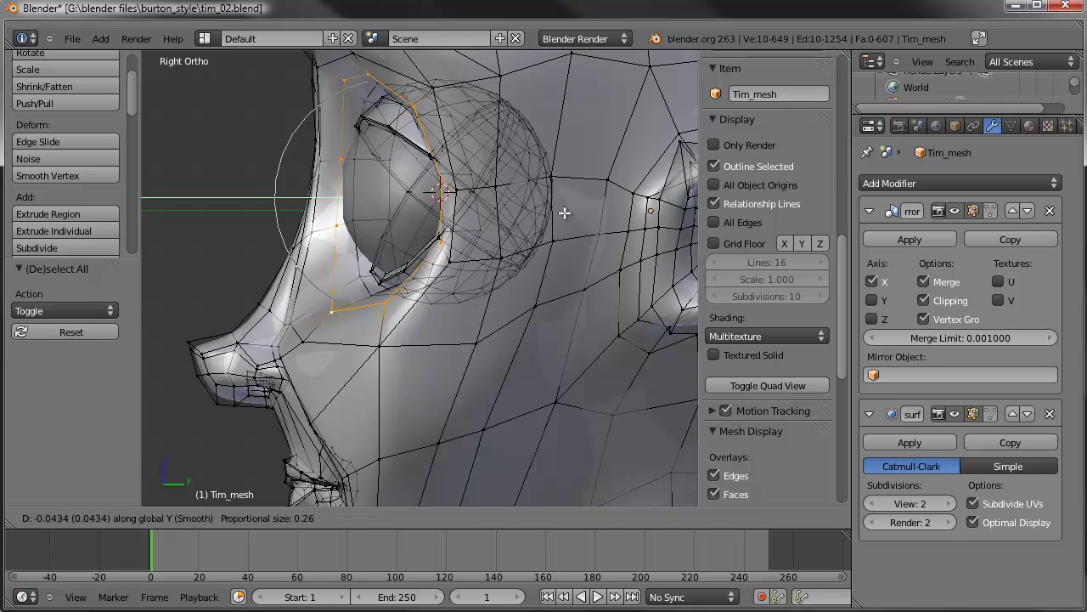
pyautogui.press('Tab')
pyautogui.scroll(-4, 420, 282)
pyautogui.moveTo(420, 282); pyautogui.dragTo(421, 314, button='middle')
pyautogui.scroll(3, 420, 314)
pyautogui.press('Tab')
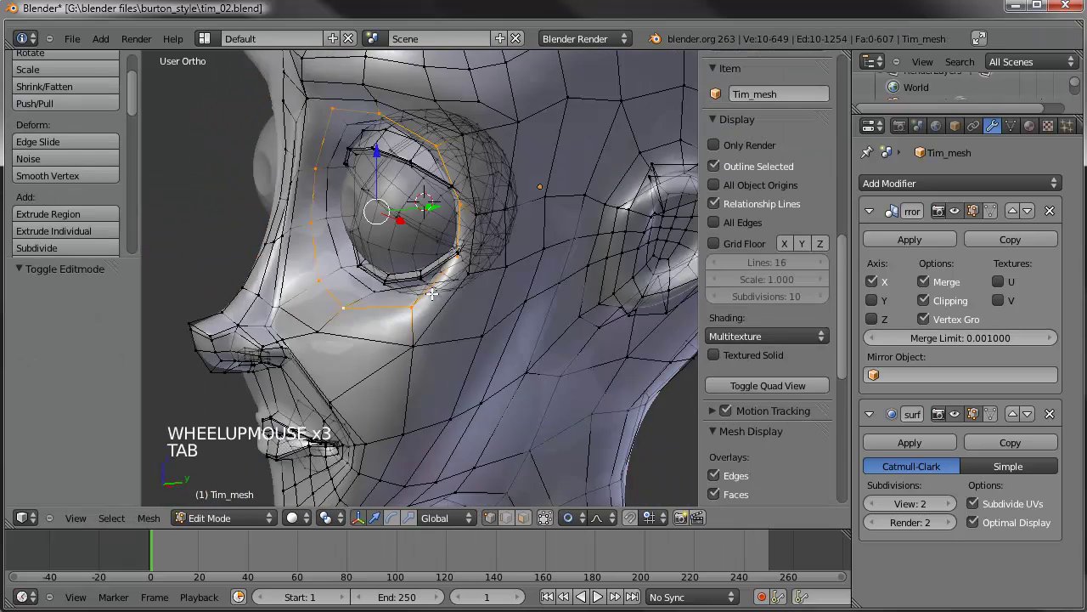
# Move the two socket vertices at the outer eye corner backward along Y, leave edit mode and deselect everything
pyautogui.scroll(3, 420, 313)
pyautogui.keyDown('shift'); pyautogui.moveTo(433, 261); pyautogui.dragTo(348, 346, button='middle'); pyautogui.keyUp('shift')
pyautogui.rightClick(379, 245)
pyautogui.keyDown('shift'); pyautogui.rightClick(392, 321); pyautogui.keyUp('shift')
pyautogui.scroll(3, 404, 328)
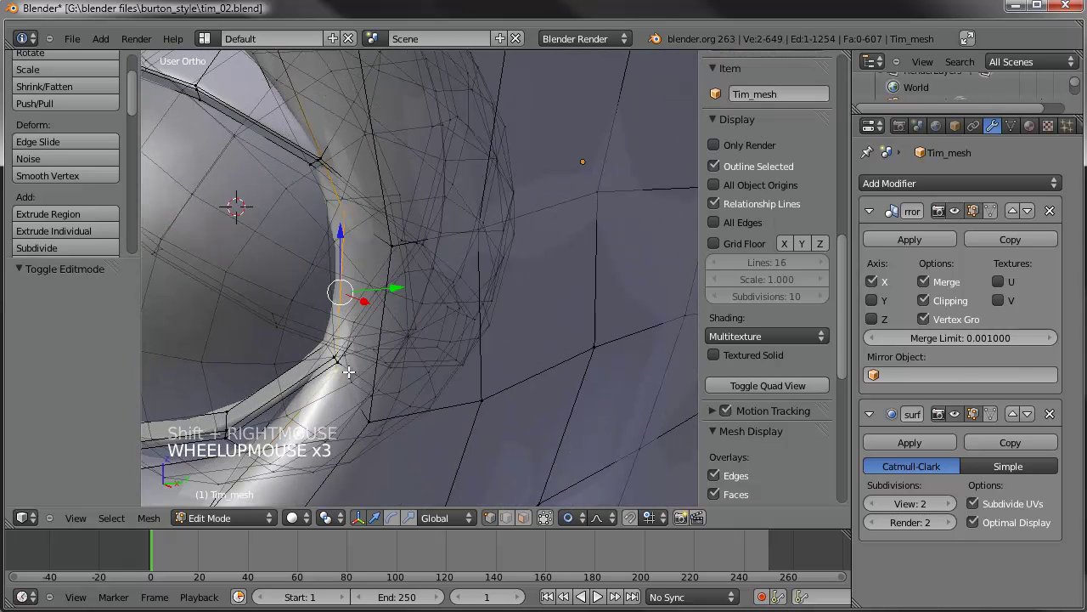
pyautogui.rightClick(346, 371)
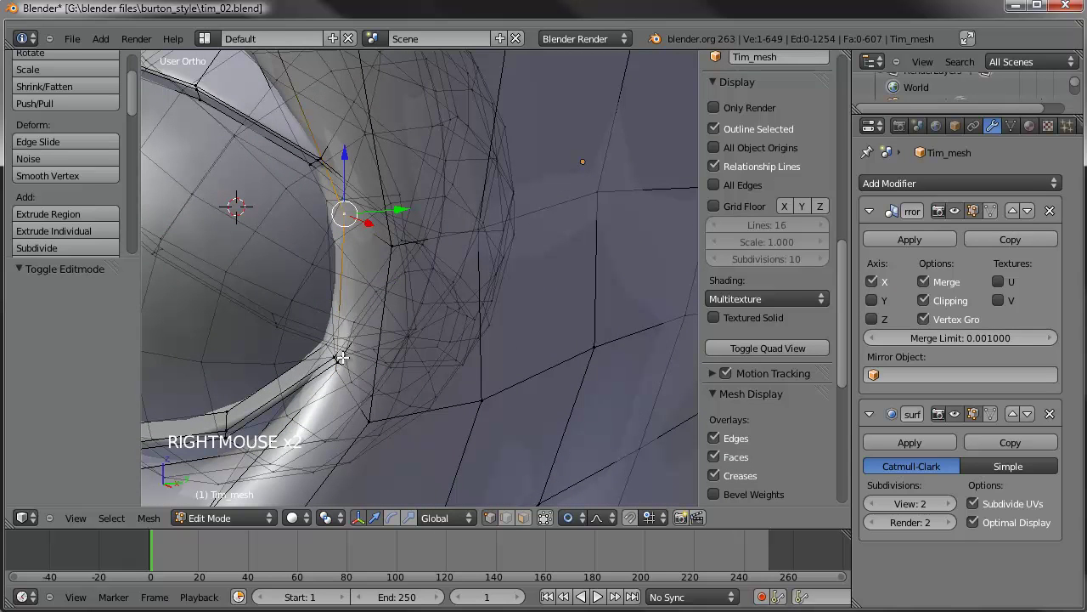
pyautogui.press('a')
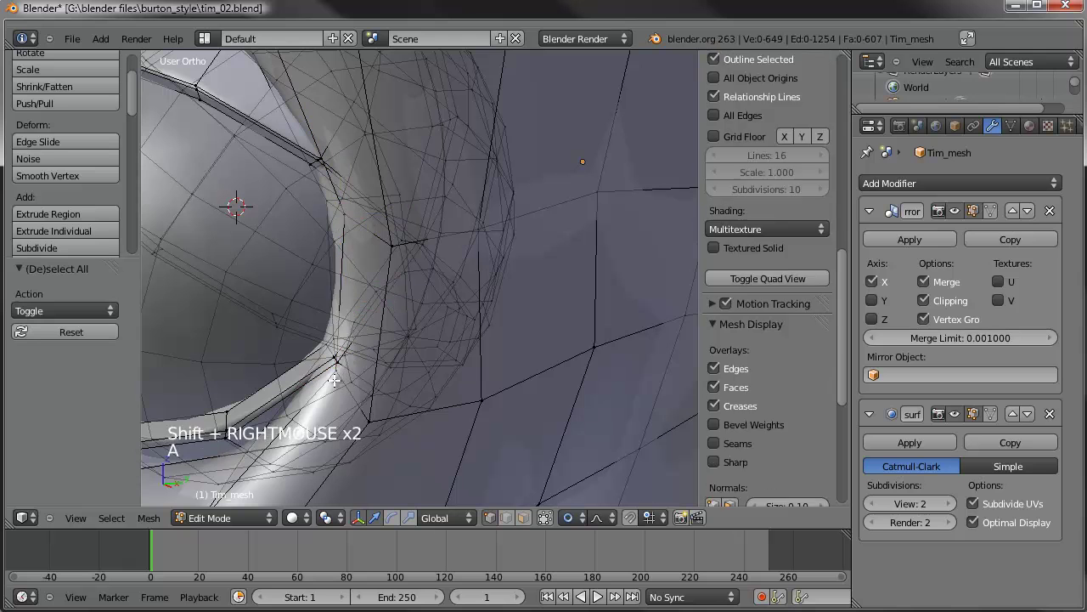
pyautogui.rightClick(338, 367)
pyautogui.keyDown('shift'); pyautogui.rightClick(343, 216); pyautogui.keyUp('shift')
pyautogui.moveTo(385, 290); pyautogui.dragTo(436, 258)
pyautogui.press('Tab')
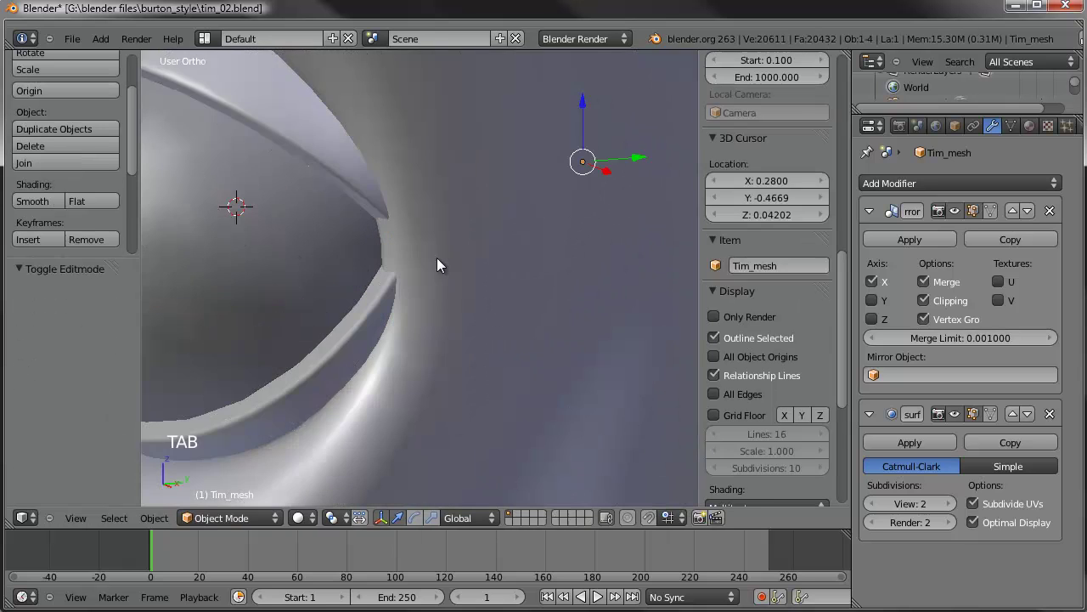
pyautogui.scroll(-7, 436, 258)
pyautogui.moveTo(438, 257); pyautogui.dragTo(437, 378, button='middle')
pyautogui.scroll(-3, 478, 281)
pyautogui.press('a')
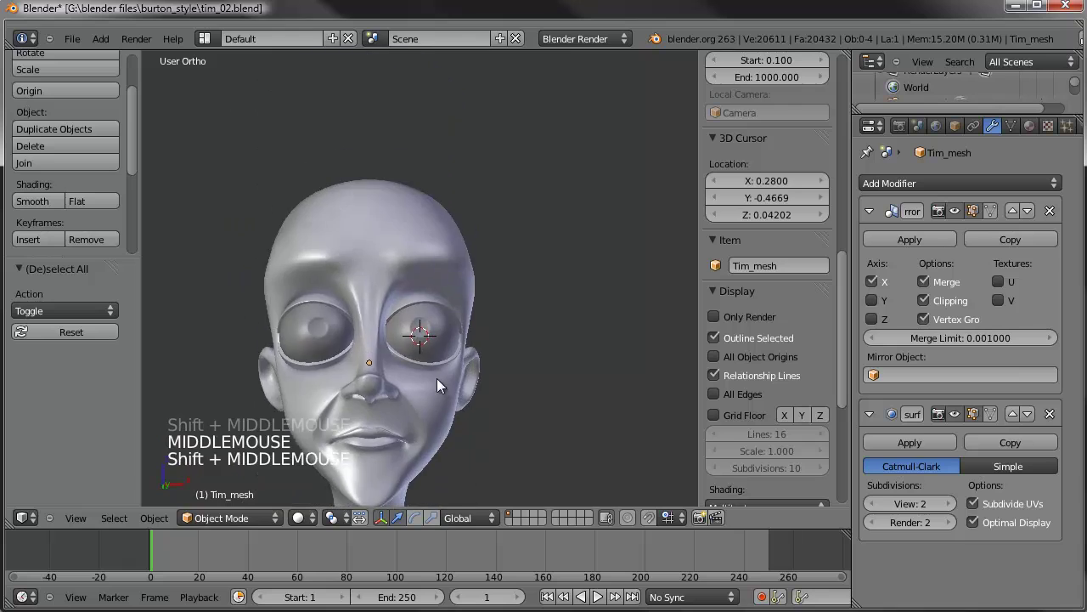
# In right side view, move two vertices beside the nose bridge about 0.025 back along Y with a proportional size of 0.16
pyautogui.scroll(4, 320, 301)
pyautogui.keyDown('shift'); pyautogui.moveTo(319, 301); pyautogui.dragTo(360, 313, button='middle'); pyautogui.keyUp('shift')
pyautogui.press('Tab')
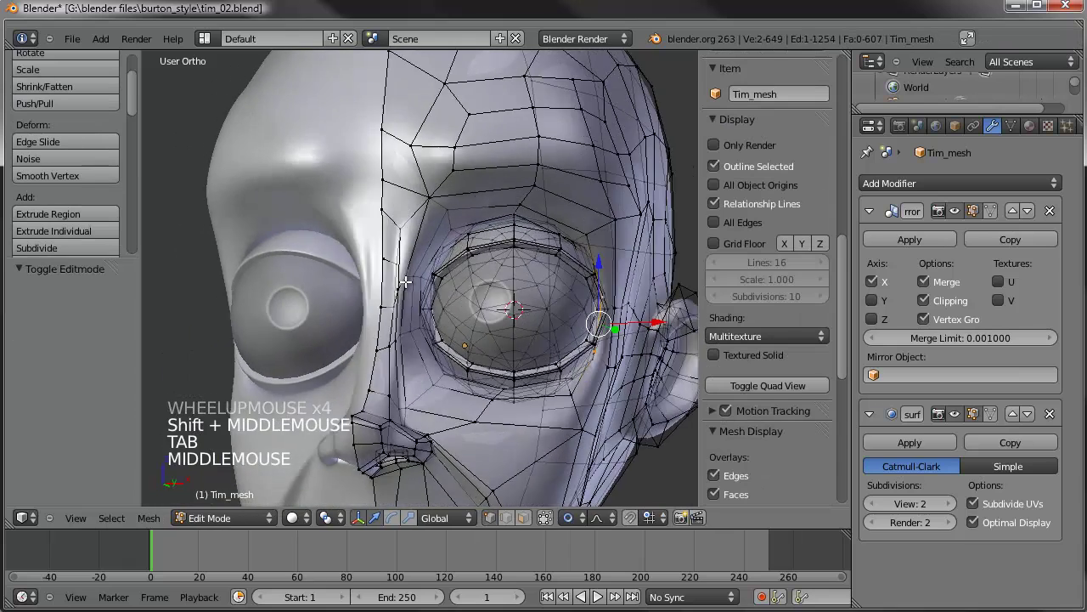
pyautogui.scroll(3, 360, 312)
pyautogui.rightClick(359, 286)
pyautogui.keyDown('shift'); pyautogui.rightClick(367, 309); pyautogui.keyUp('shift')
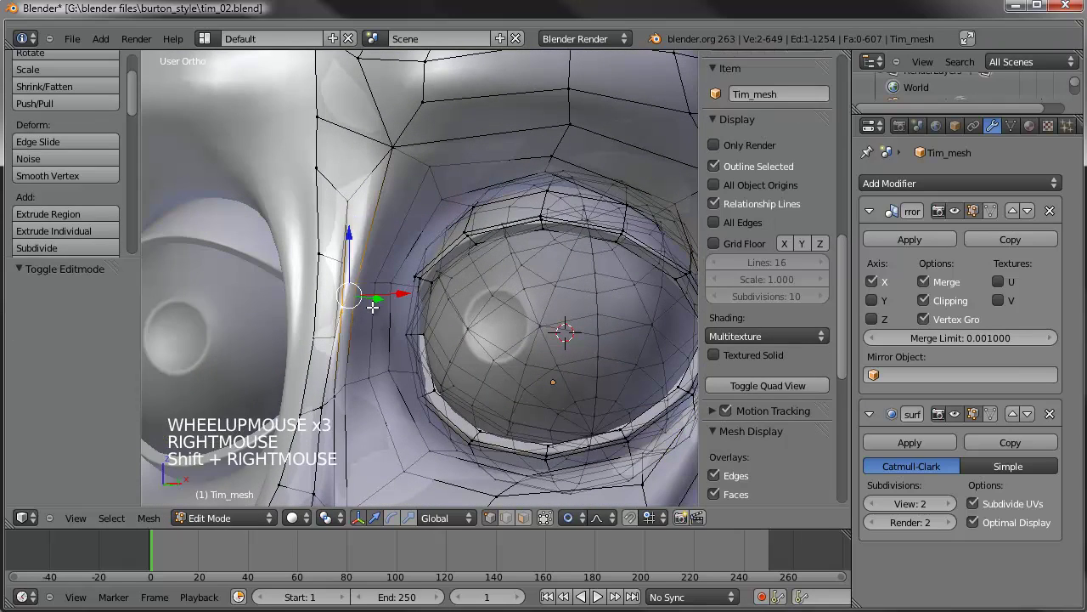
pyautogui.press('KP_3')
pyautogui.scroll(1, 373, 307)
pyautogui.keyDown('shift'); pyautogui.moveTo(374, 308); pyautogui.dragTo(413, 323, button='middle'); pyautogui.keyUp('shift')
pyautogui.press('g')
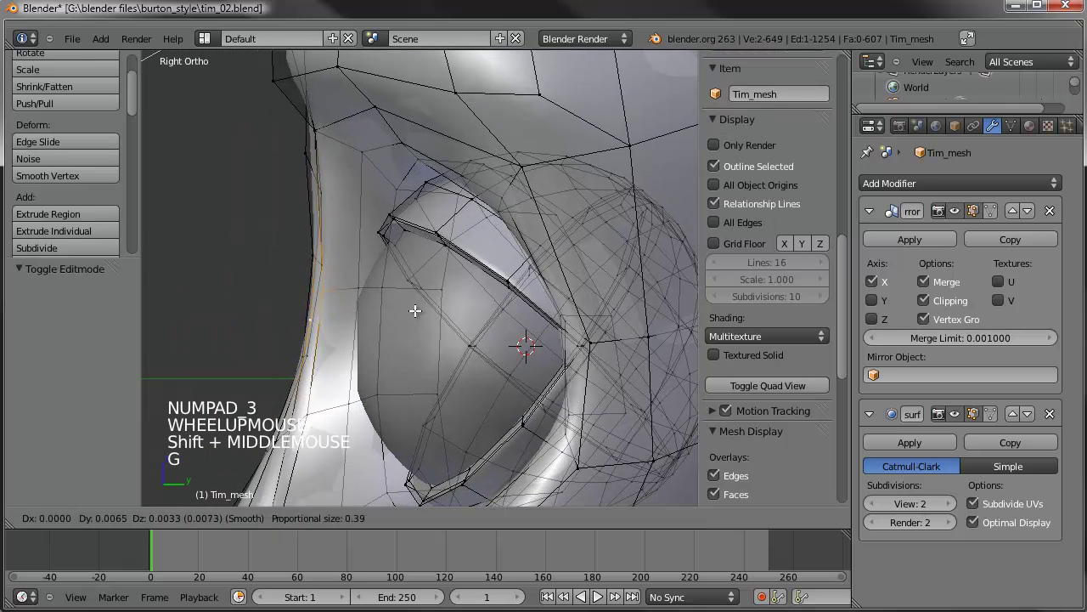
pyautogui.scroll(2, 426, 309)
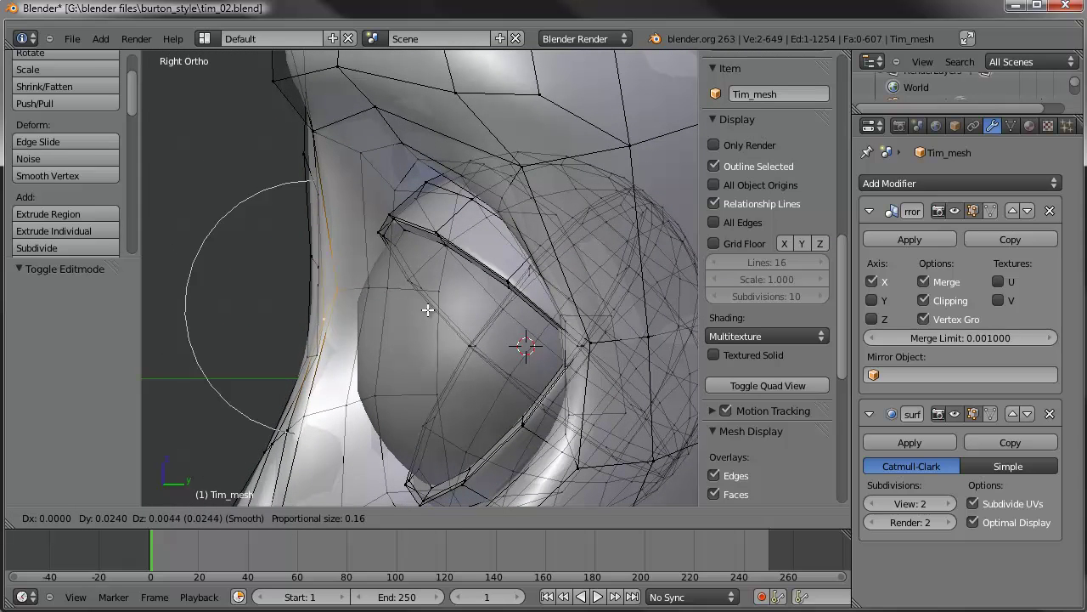
pyautogui.click(331, 309)
# Move the nose bridge profile vertex about 0.019 forward, and the two vertices beside it about 0.014 back and 0.015 down
pyautogui.rightClick(307, 361)
pyautogui.press('g')
pyautogui.press('g')
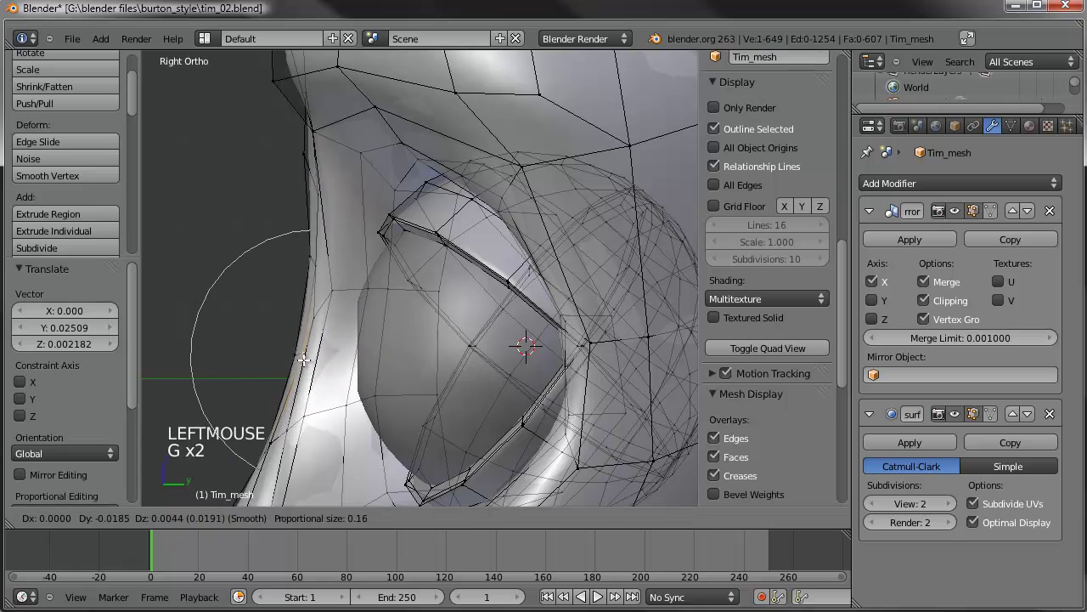
pyautogui.click(307, 358)
pyautogui.rightClick(313, 318)
pyautogui.keyDown('shift'); pyautogui.rightClick(335, 299); pyautogui.keyUp('shift')
pyautogui.press('g')
pyautogui.click(337, 301)
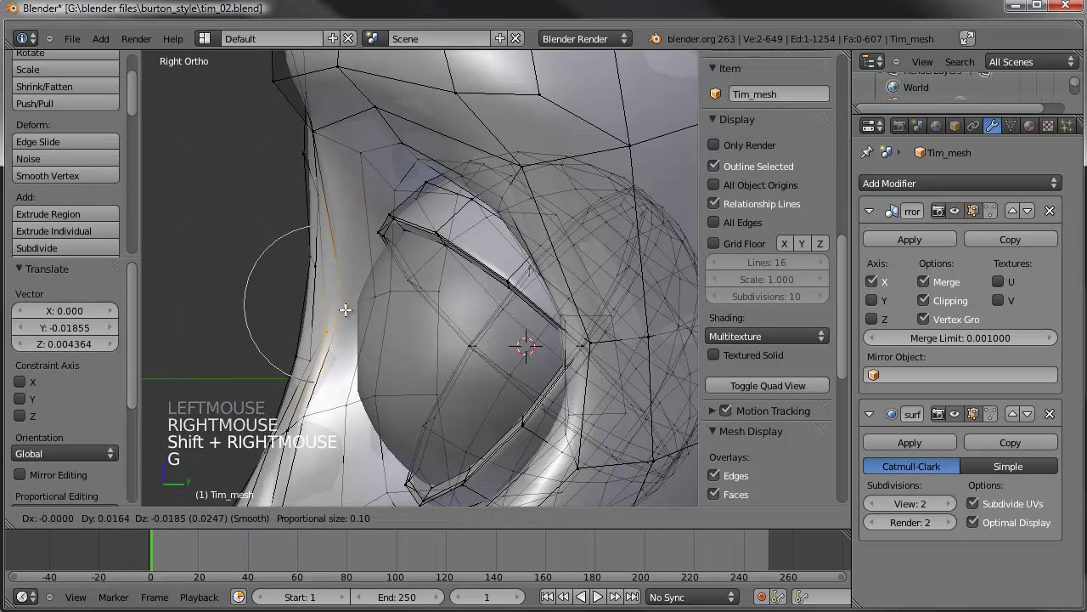
# Shift the nose bridge profile vertex slightly up and forward to smooth the side contour
pyautogui.rightClick(297, 355)
pyautogui.press('g')
pyautogui.press('g')
pyautogui.rightClick(299, 358)
pyautogui.press('g')
pyautogui.press('g')
pyautogui.press('g')
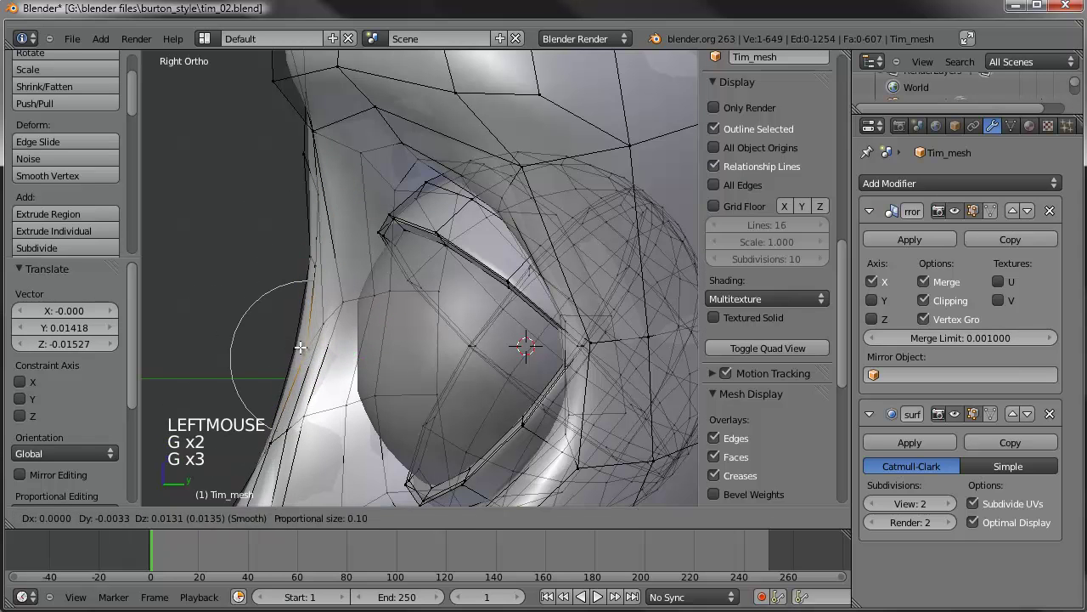
pyautogui.click(301, 335)
# Reposition the upper nose bridge vertices below the brow, moving the last one about 0.007 back along Y
pyautogui.rightClick(319, 265)
pyautogui.click(311, 263)
pyautogui.press('g')
pyautogui.press('g')
pyautogui.click(316, 195)
pyautogui.rightClick(323, 137)
pyautogui.press('g')
pyautogui.click(334, 139)
pyautogui.rightClick(314, 166)
pyautogui.rightClick(316, 182)
pyautogui.press('g')
pyautogui.click(318, 188)
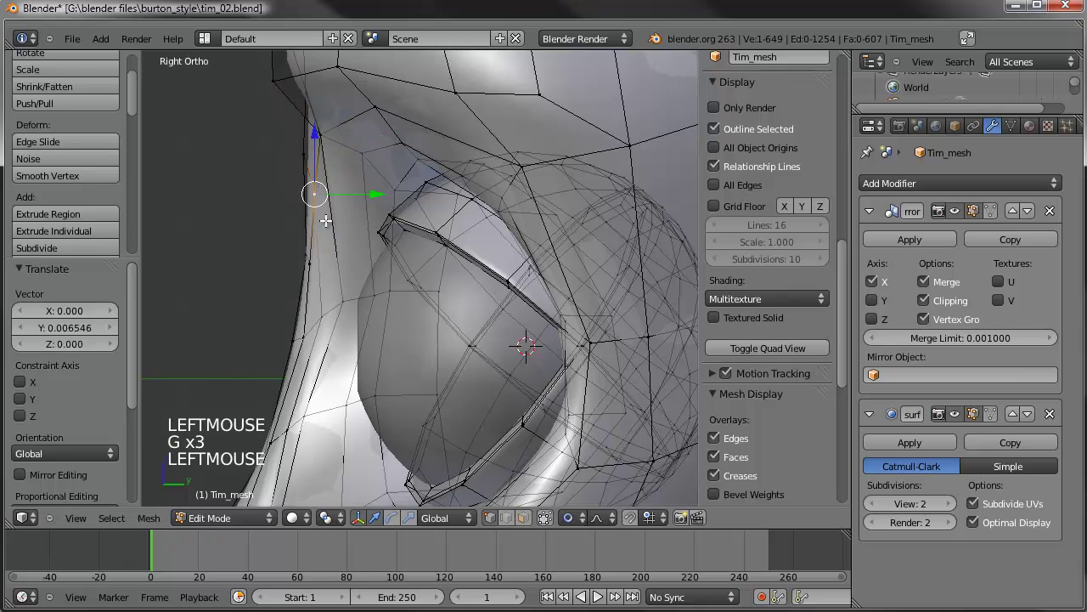
# Switch Tim_mesh to Sculpt Mode and set the Smooth brush strength to 0.216
pyautogui.press('Tab')
pyautogui.scroll(-4, 362, 272)
pyautogui.moveTo(362, 272)
pyautogui.mouseDown(button='middle')
pyautogui.moveTo(517, 292)
pyautogui.moveTo(547, 265)
pyautogui.moveTo(408, 357)
pyautogui.mouseUp(button='middle')
pyautogui.click(228, 517)
pyautogui.click(230, 464)
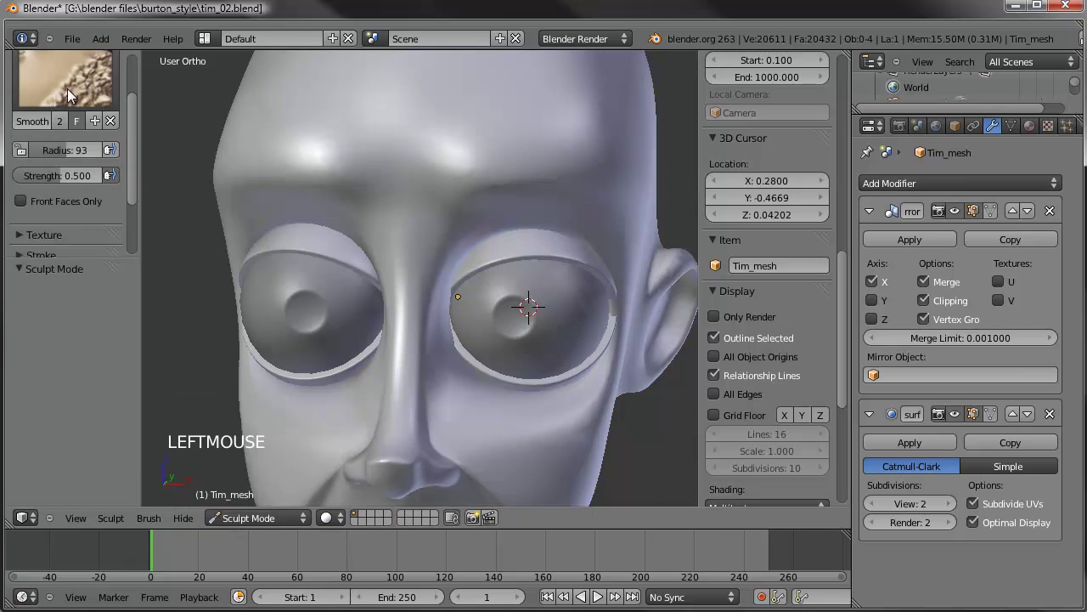
pyautogui.scroll(3, 398, 331)
pyautogui.moveTo(34, 175); pyautogui.dragTo(33, 175)
# Smooth the nose bridge and the surrounding surface between the eyes with the Smooth brush, and inspect the head
pyautogui.moveTo(384, 318); pyautogui.dragTo(412, 329, button='middle')
pyautogui.moveTo(412, 329); pyautogui.dragTo(413, 353)
pyautogui.moveTo(413, 344)
pyautogui.mouseDown()
pyautogui.moveTo(408, 417)
pyautogui.moveTo(426, 374)
pyautogui.moveTo(429, 409)
pyautogui.mouseUp()
pyautogui.keyDown('shift'); pyautogui.moveTo(430, 410); pyautogui.dragTo(427, 354, button='middle'); pyautogui.keyUp('shift')
pyautogui.moveTo(476, 157); pyautogui.dragTo(450, 204)
pyautogui.moveTo(446, 208)
pyautogui.mouseDown()
pyautogui.moveTo(422, 247)
pyautogui.moveTo(392, 375)
pyautogui.moveTo(448, 380)
pyautogui.mouseUp()
pyautogui.keyDown('shift'); pyautogui.moveTo(448, 380); pyautogui.dragTo(413, 290, button='middle'); pyautogui.keyUp('shift')
pyautogui.moveTo(413, 290); pyautogui.dragTo(386, 299)
pyautogui.moveTo(387, 299); pyautogui.dragTo(359, 309)
pyautogui.click(360, 309)
pyautogui.moveTo(360, 309)
pyautogui.mouseDown(button='middle')
pyautogui.moveTo(401, 324)
pyautogui.moveTo(429, 311)
pyautogui.moveTo(452, 266)
pyautogui.mouseUp(button='middle')
pyautogui.click(429, 311)
pyautogui.scroll(-3, 425, 277)
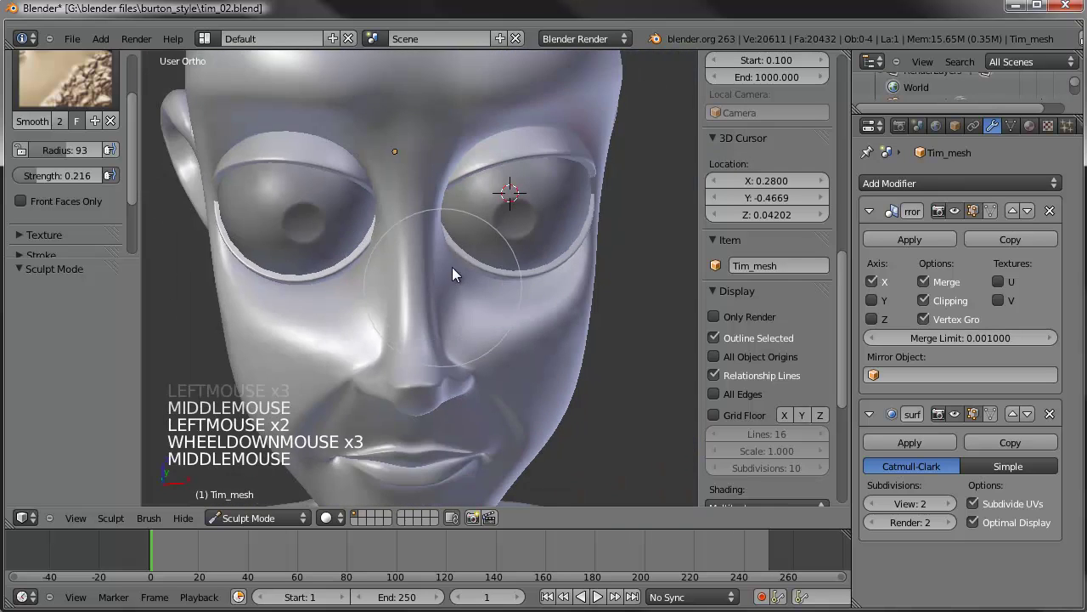
pyautogui.scroll(-3, 458, 272)
pyautogui.moveTo(481, 343)
pyautogui.keyDown('shift'); pyautogui.mouseDown(button='middle')
pyautogui.moveTo(490, 286)
pyautogui.moveTo(526, 314)
pyautogui.moveTo(341, 323)
pyautogui.moveTo(338, 395)
pyautogui.moveTo(497, 338)
pyautogui.moveTo(537, 298)
pyautogui.moveTo(476, 304)
pyautogui.moveTo(549, 311)
pyautogui.moveTo(498, 326)
pyautogui.mouseUp(button='middle'); pyautogui.keyUp('shift')
pyautogui.scroll(-3, 490, 286)
pyautogui.scroll(3, 535, 324)
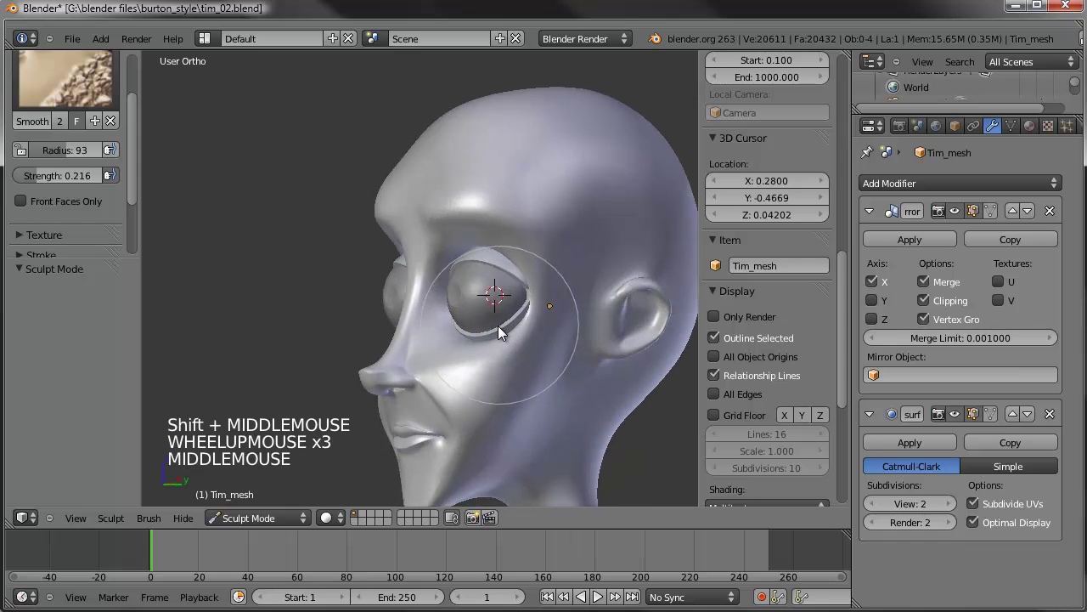
# Return to edit mode in right side view and deselect all vertices
pyautogui.press('KP_3')
pyautogui.press('Tab')
pyautogui.scroll(4, 497, 320)
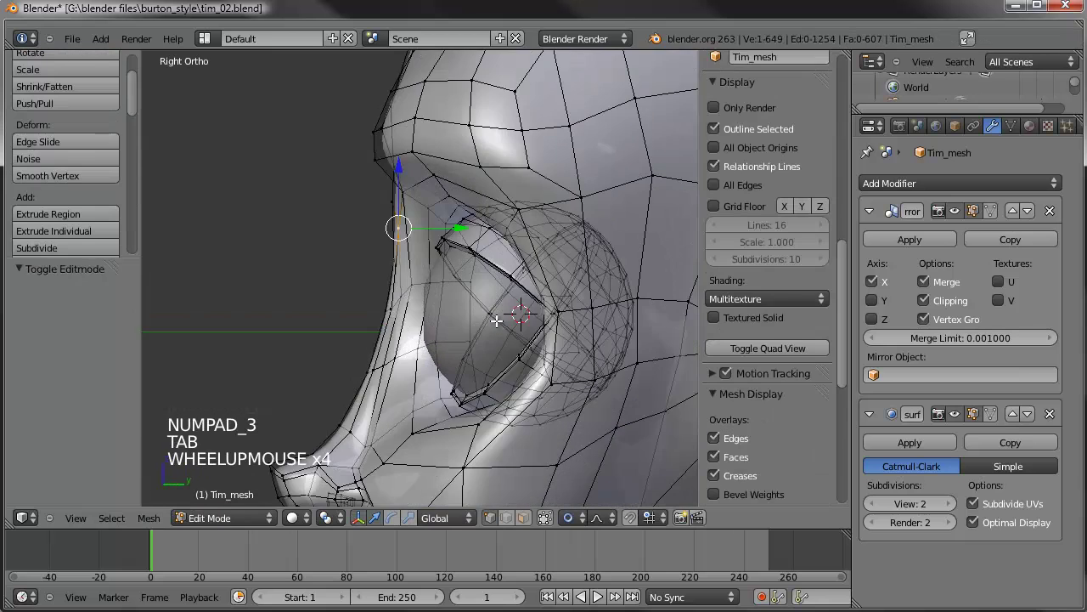
pyautogui.scroll(-3, 497, 320)
pyautogui.press('a')
pyautogui.keyDown('shift'); pyautogui.moveTo(497, 320); pyautogui.dragTo(359, 193, button='middle'); pyautogui.keyUp('shift')
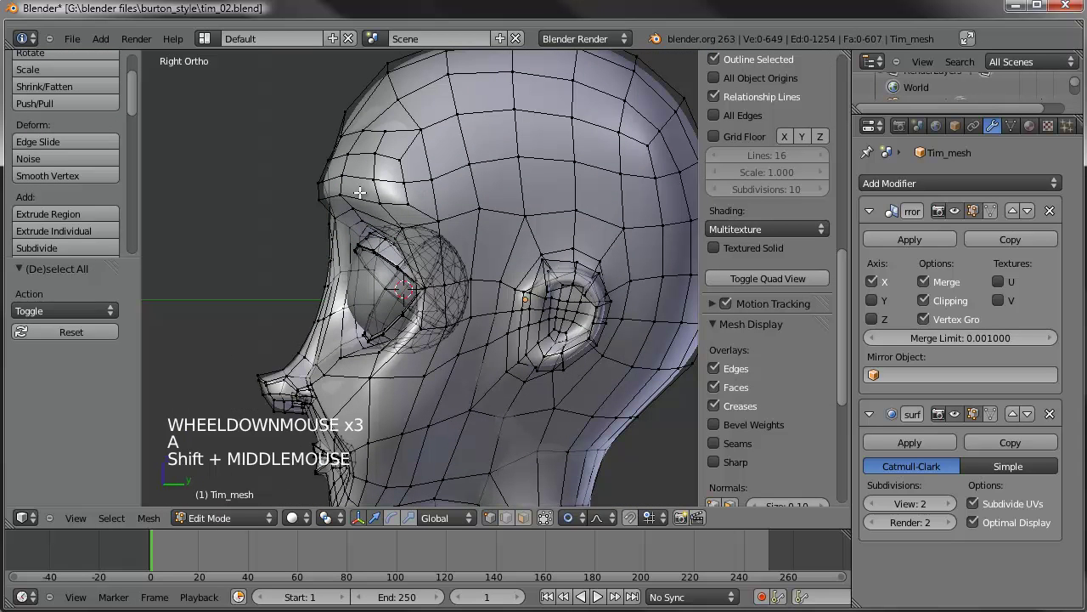
pyautogui.keyDown('shift'); pyautogui.moveTo(411, 271); pyautogui.dragTo(293, 311, button='middle'); pyautogui.keyUp('shift')
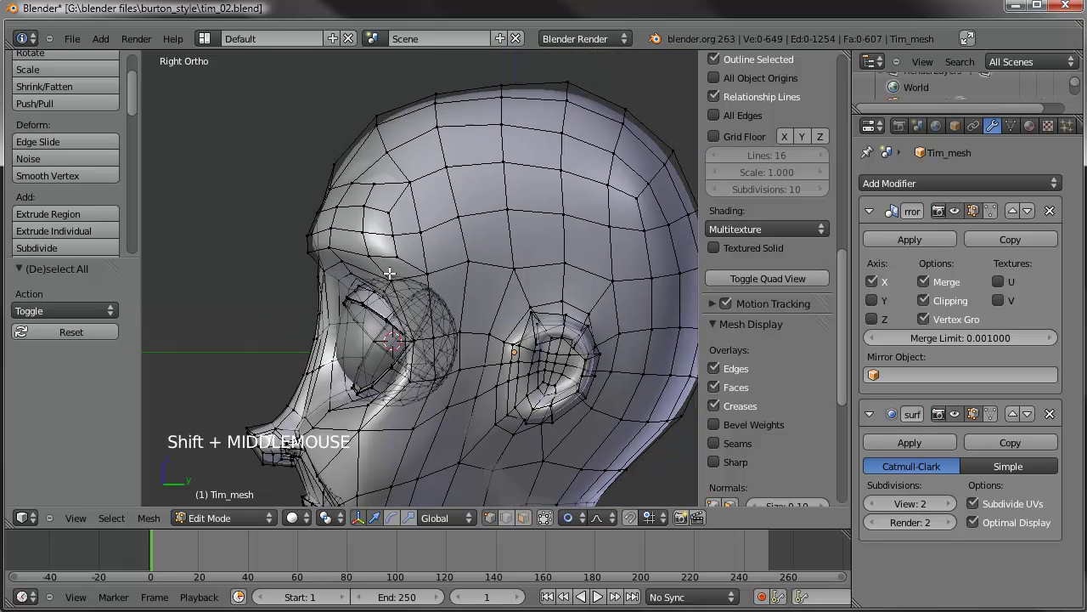
# Try a centered loop cut across the brow ridge and undo it
pyautogui.scroll(3, 388, 277)
pyautogui.hotkey('ctrl', 'r')
pyautogui.click(325, 219)
pyautogui.rightClick(326, 219)
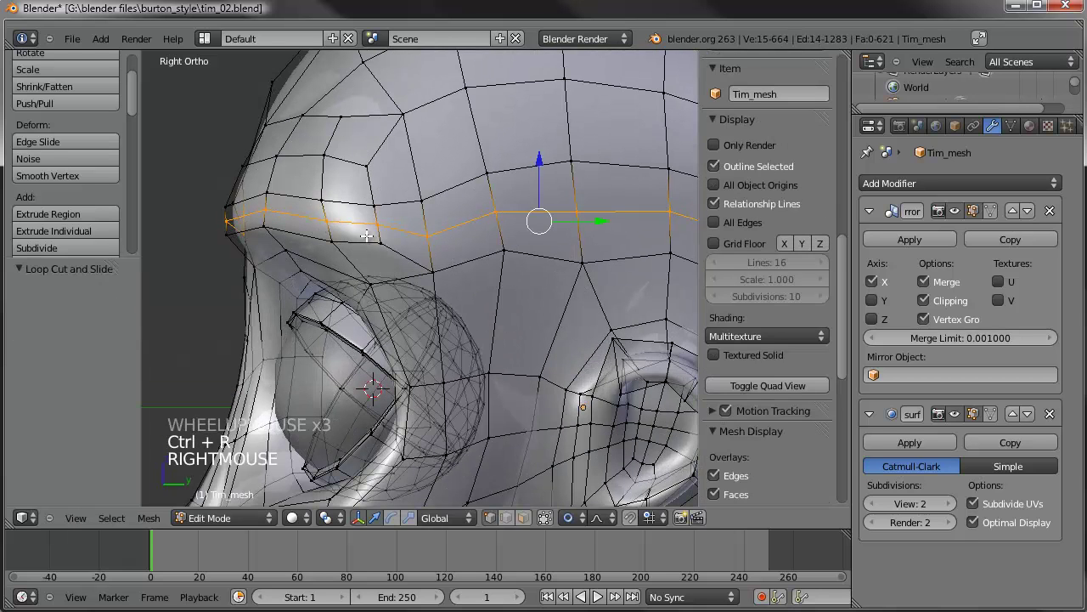
pyautogui.hotkey('ctrl', 'z')
# Select the row of four vertices along the brow ridge and move it about 0.05 down
pyautogui.keyDown('shift'); pyautogui.moveTo(325, 219); pyautogui.dragTo(381, 218, button='middle'); pyautogui.keyUp('shift')
pyautogui.scroll(1, 434, 227)
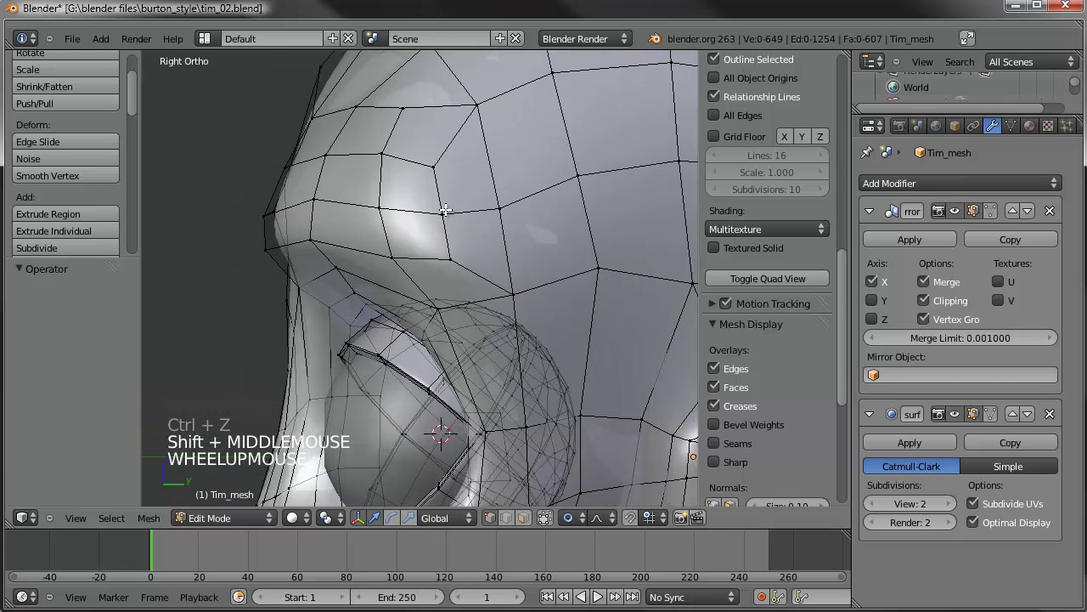
pyautogui.rightClick(446, 211)
pyautogui.keyDown('shift'); pyautogui.rightClick(394, 205); pyautogui.keyUp('shift')
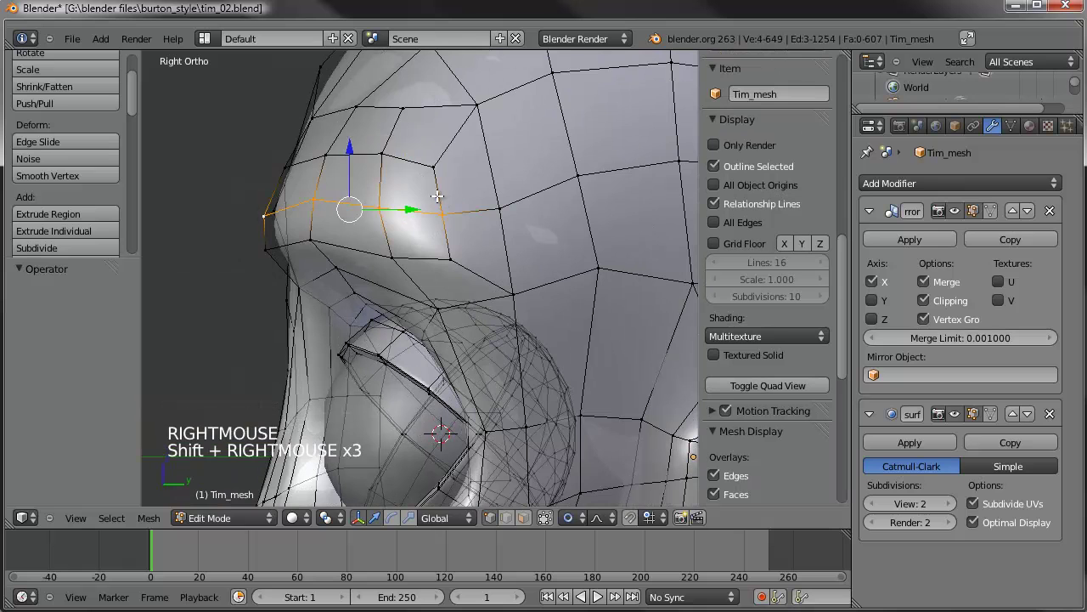
pyautogui.press('g')
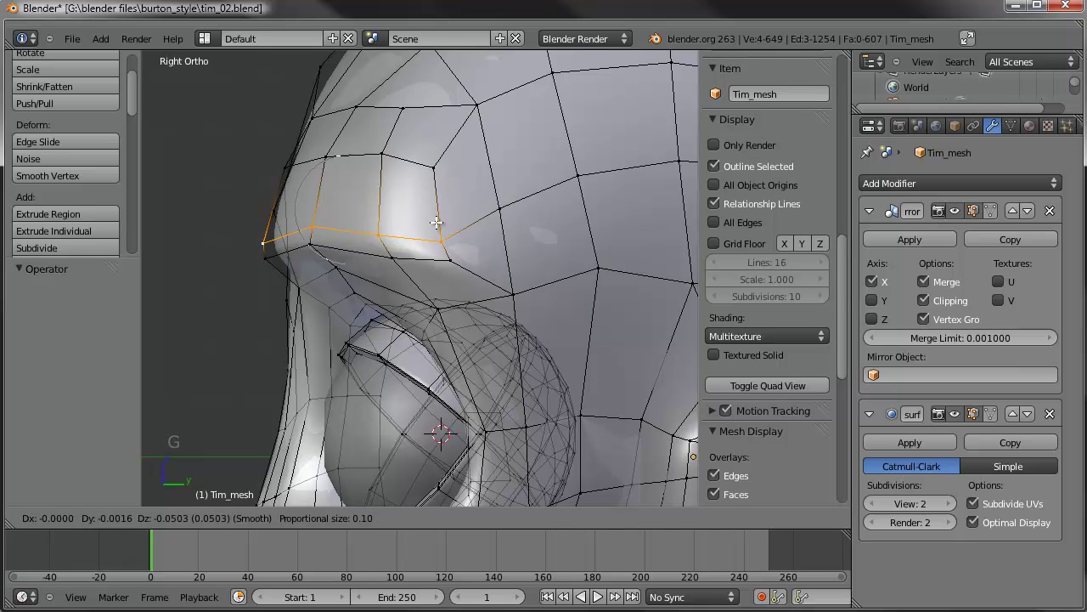
pyautogui.click(435, 222)
# Move the outer vertex on the brow's lower edge 0.011 forward and about 0.006 up with a proportional size of 0.06
pyautogui.rightClick(449, 255)
pyautogui.press('g')
pyautogui.press('g')
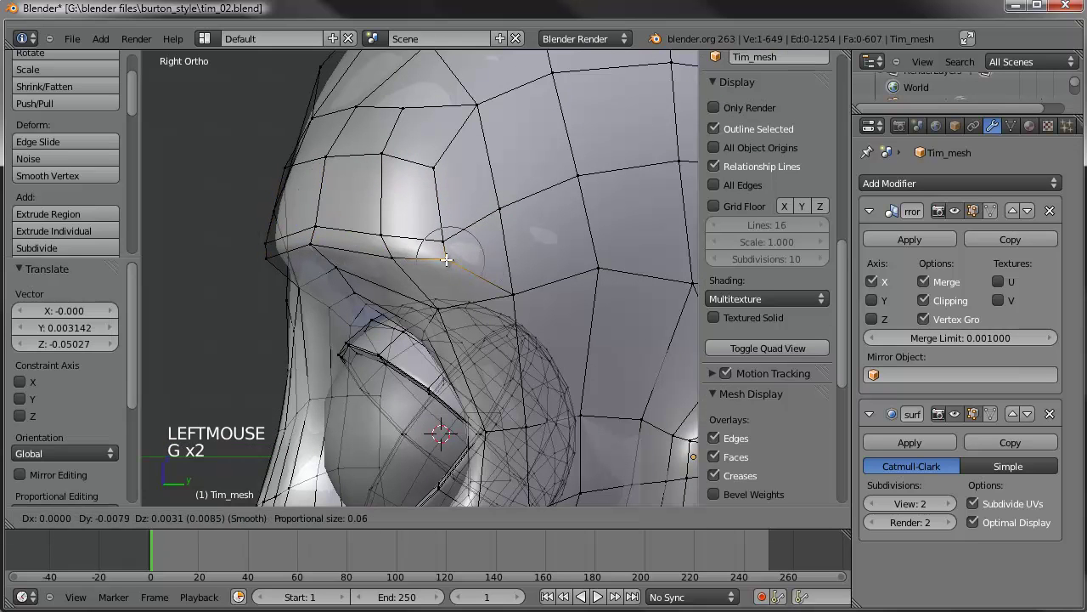
pyautogui.click(445, 258)
# Scale the two stacked vertices at the brow's inner end by 0.609 to bring them closer together
pyautogui.moveTo(400, 212); pyautogui.dragTo(294, 283, button='middle')
pyautogui.scroll(-2, 311, 255)
pyautogui.keyDown('shift'); pyautogui.moveTo(318, 245); pyautogui.dragTo(338, 271, button='middle'); pyautogui.keyUp('shift')
pyautogui.rightClick(421, 271)
pyautogui.keyDown('shift'); pyautogui.rightClick(412, 219); pyautogui.keyUp('shift')
pyautogui.press('s')
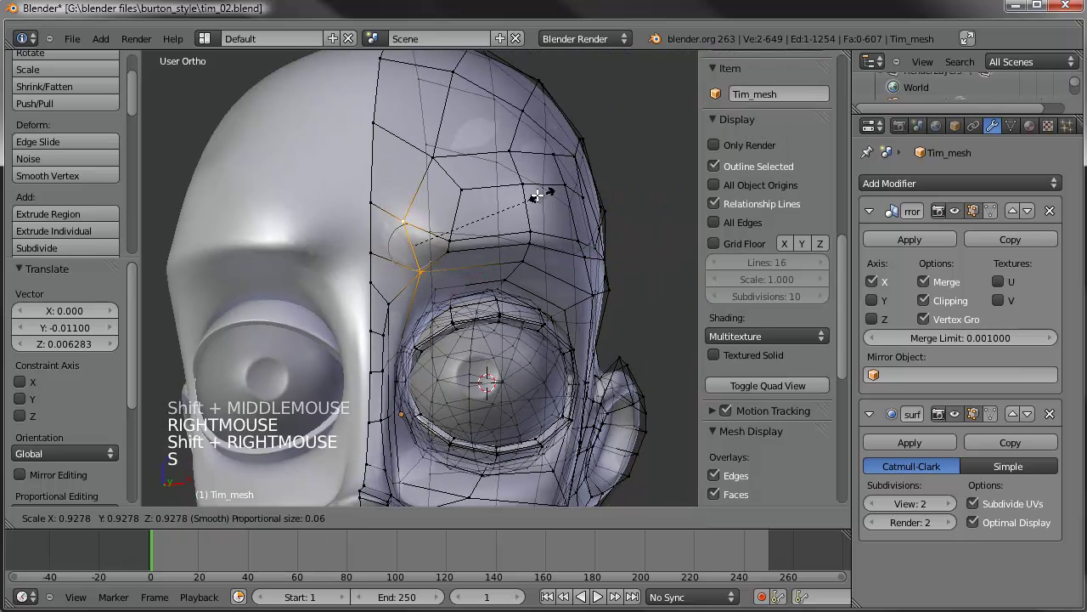
pyautogui.click(493, 201)
# Scale the two centerline vertices between the brows by 0.636 and move them about 0.052 down along Z
pyautogui.rightClick(365, 200)
pyautogui.keyDown('shift'); pyautogui.rightClick(373, 251); pyautogui.keyUp('shift')
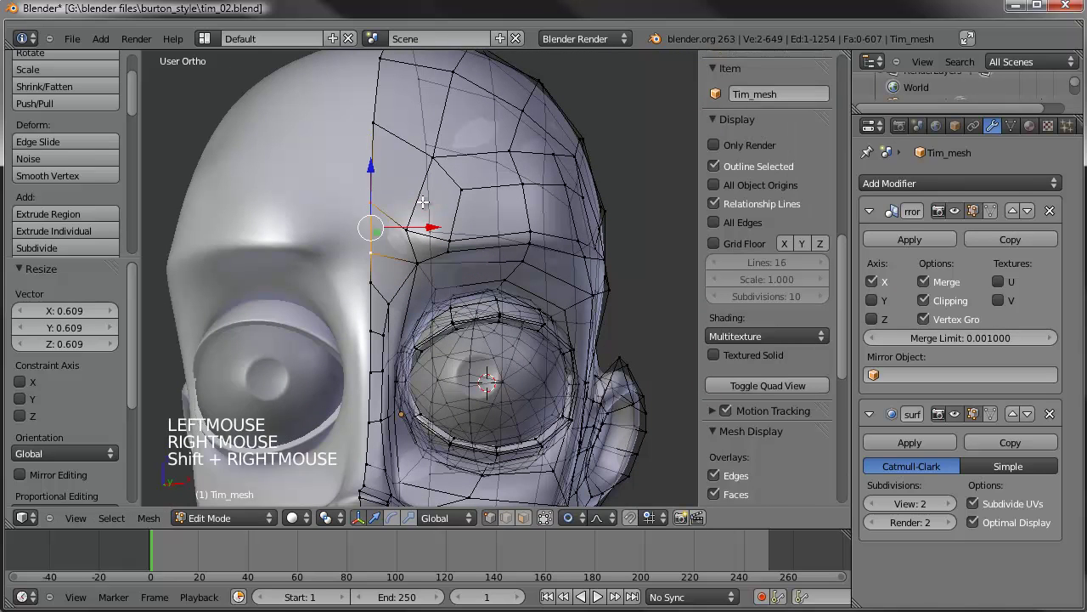
pyautogui.press('s')
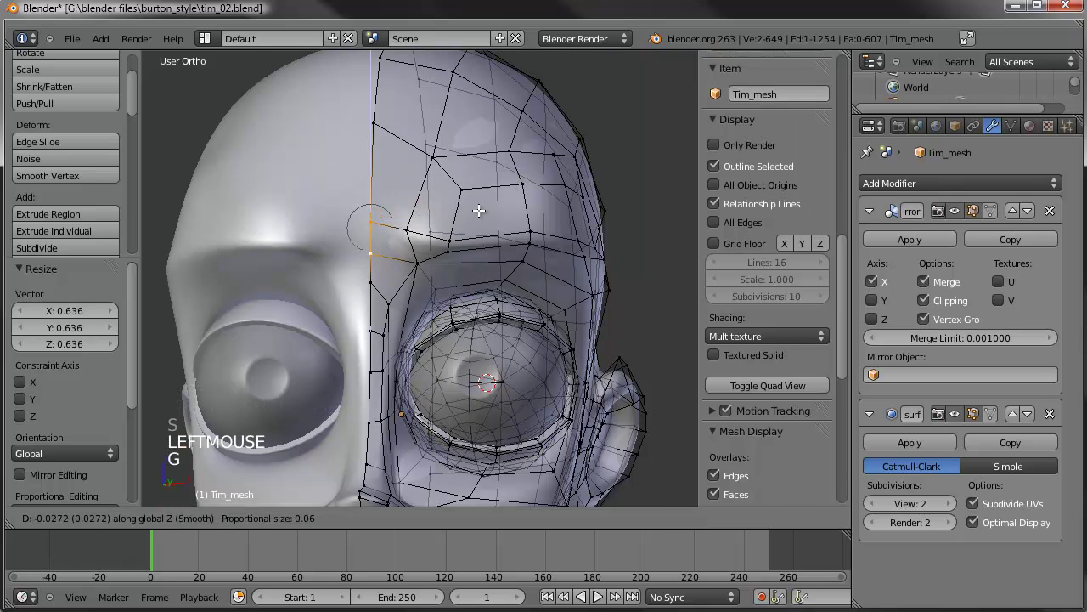
pyautogui.click(459, 234)
# Move the brow's inner lower vertex about 0.014 inward and down, and shift the vertex beneath it about 0.034 toward the nose
pyautogui.rightClick(414, 265)
pyautogui.press('g')
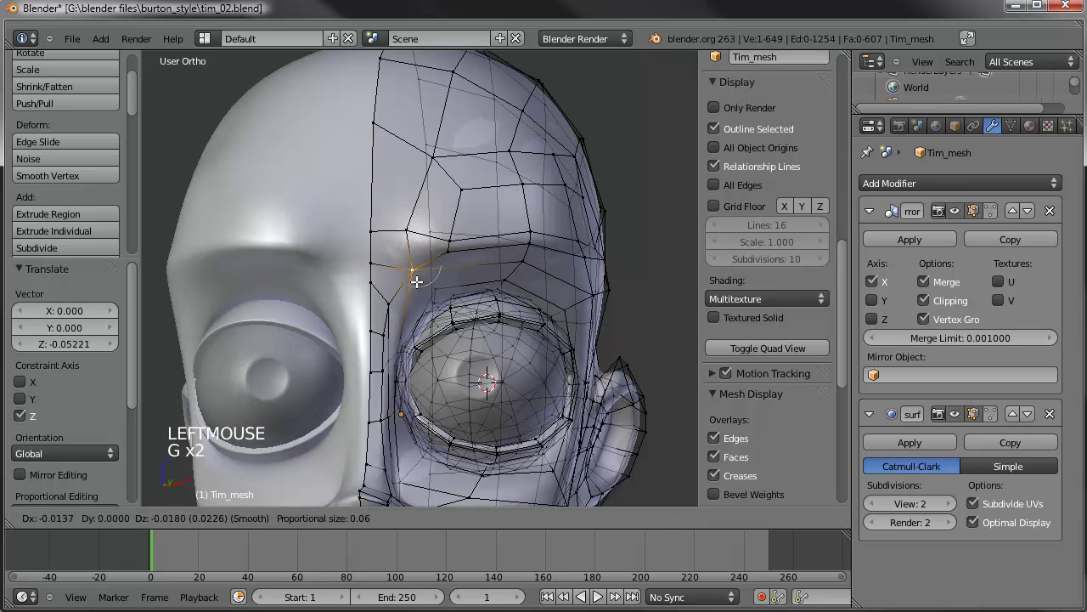
pyautogui.click(416, 278)
pyautogui.rightClick(435, 287)
pyautogui.press('g')
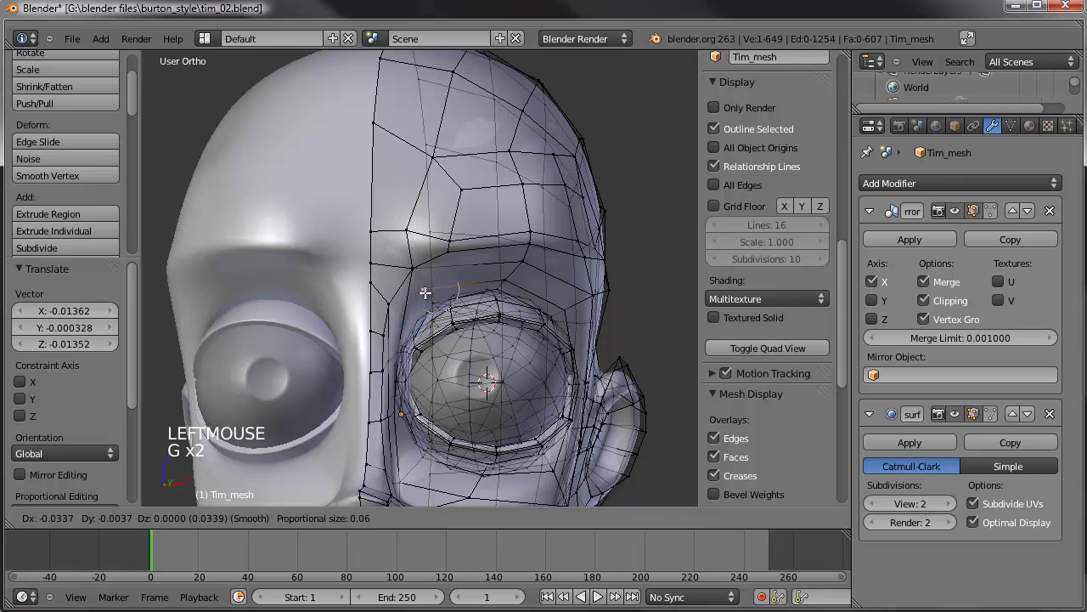
pyautogui.click(425, 292)
# Examine the smoothed brow and eye area outside Edit Mode, and return to mesh editing with the side of the head in view
pyautogui.scroll(-3, 417, 281)
pyautogui.press('Tab')
pyautogui.moveTo(417, 284)
pyautogui.mouseDown(button='middle')
pyautogui.moveTo(513, 299)
pyautogui.moveTo(437, 297)
pyautogui.moveTo(442, 313)
pyautogui.mouseUp(button='middle')
pyautogui.scroll(-4, 483, 310)
pyautogui.moveTo(441, 313)
pyautogui.mouseDown(button='middle')
pyautogui.moveTo(395, 319)
pyautogui.moveTo(442, 295)
pyautogui.moveTo(354, 294)
pyautogui.moveTo(516, 189)
pyautogui.mouseUp(button='middle')
pyautogui.scroll(2, 354, 293)
pyautogui.scroll(1, 375, 302)
pyautogui.press('Tab')
pyautogui.scroll(2, 515, 189)
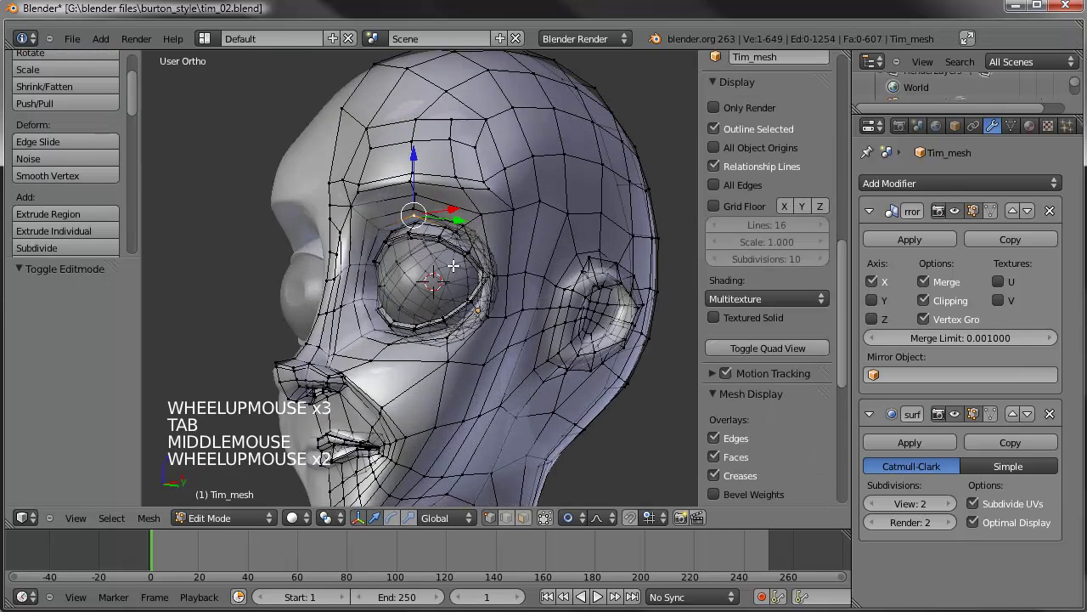
# Select the four vertices at the brow's outer end and move them about 0.04 down with a proportional size of 0.29
pyautogui.rightClick(512, 188)
pyautogui.press('c')
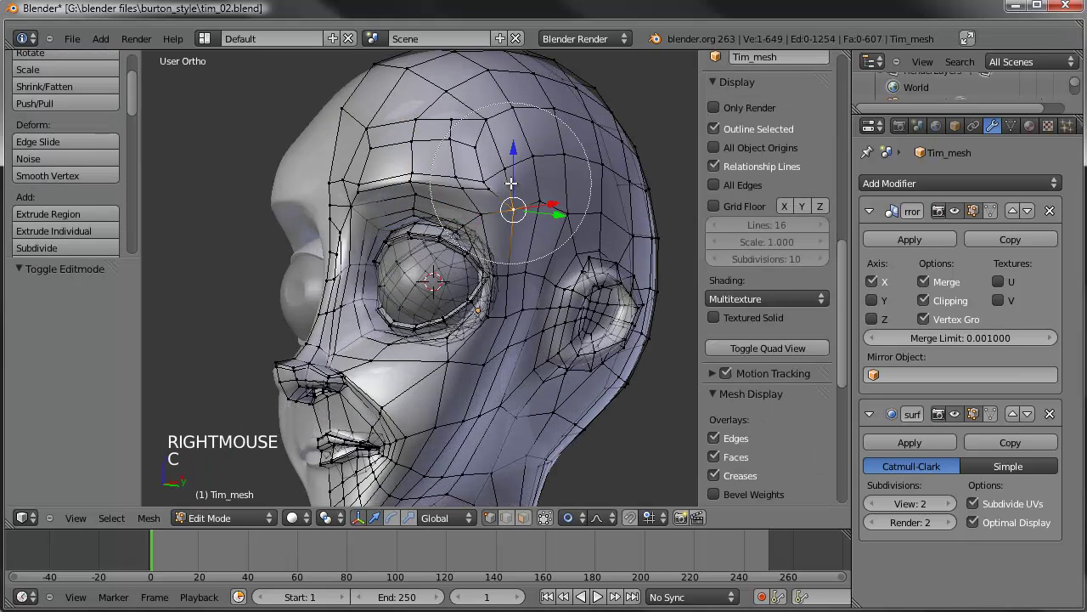
pyautogui.click(506, 183)
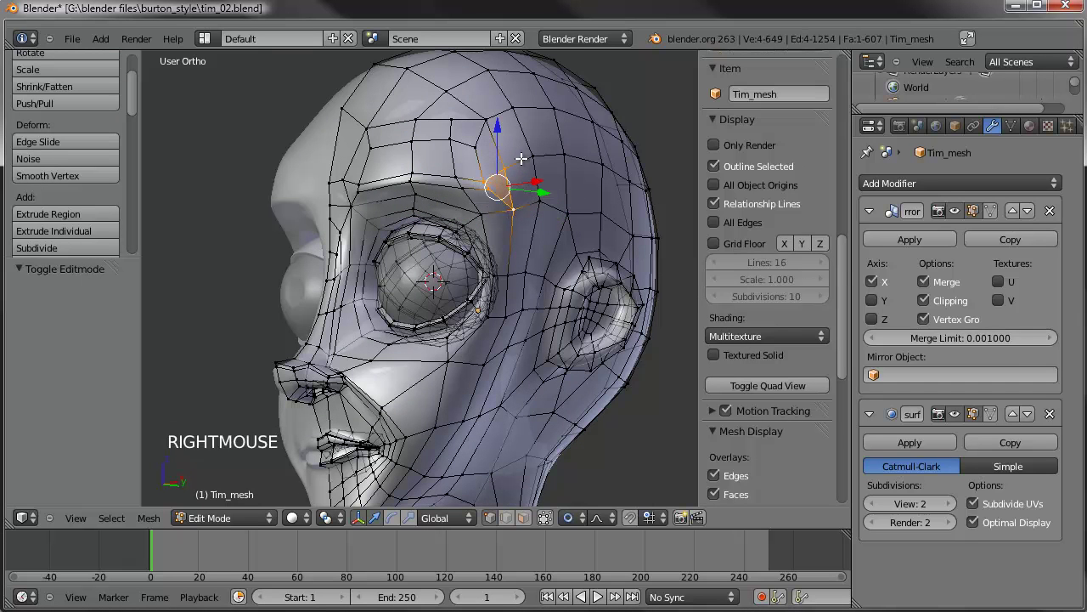
pyautogui.moveTo(499, 141); pyautogui.dragTo(502, 136)
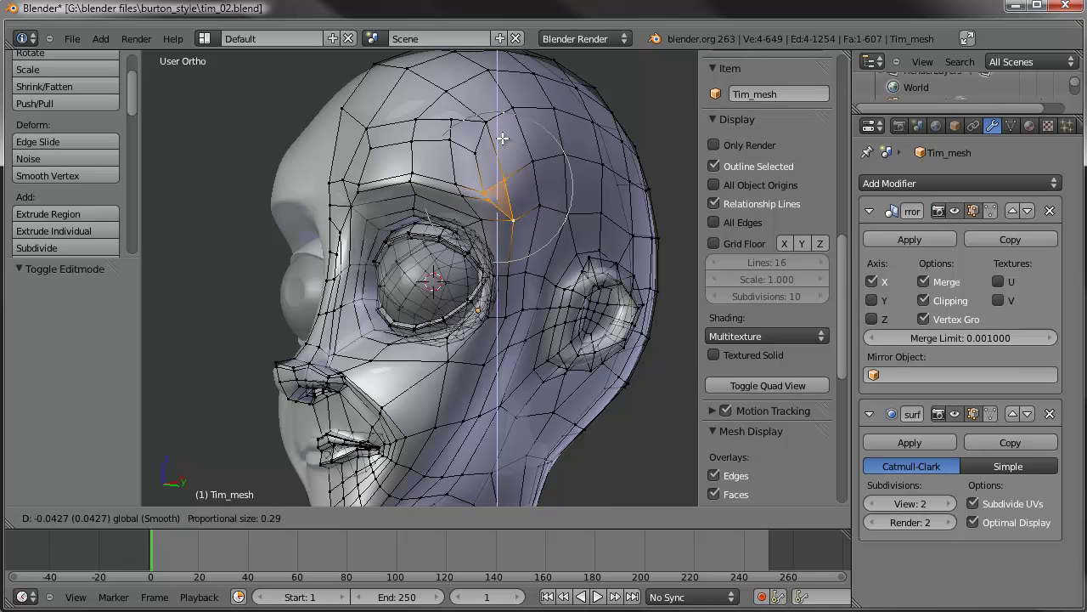
pyautogui.moveTo(503, 137); pyautogui.dragTo(505, 141)
# Reposition the two temple vertices behind the brow's outer end slightly downward to even out the mesh toward the ear
pyautogui.rightClick(537, 201)
pyautogui.press('g')
pyautogui.press('g')
pyautogui.press('z')
pyautogui.click(541, 222)
pyautogui.rightClick(576, 222)
pyautogui.press('g')
pyautogui.click(578, 226)
# Lower the upper temple vertex slightly and move the vertex above the brow's outer corner about 0.017 in X and 0.020 in Y
pyautogui.rightClick(533, 162)
pyautogui.press('g')
pyautogui.press('g')
pyautogui.click(533, 173)
pyautogui.rightClick(506, 184)
pyautogui.press('g')
pyautogui.press('g')
pyautogui.click(512, 185)
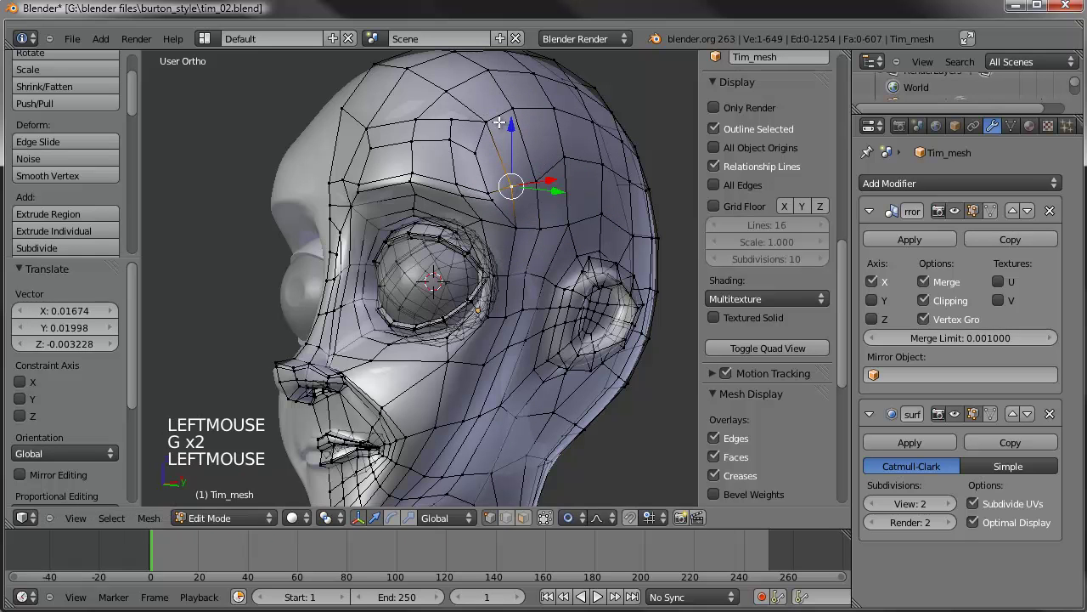
# Switch to Sculpt Mode and smooth the temple, outer brow and side of the forehead with the Smooth brush
pyautogui.press('Tab')
pyautogui.scroll(-3, 390, 247)
pyautogui.moveTo(389, 248); pyautogui.dragTo(377, 297, button='middle')
pyautogui.scroll(2, 355, 215)
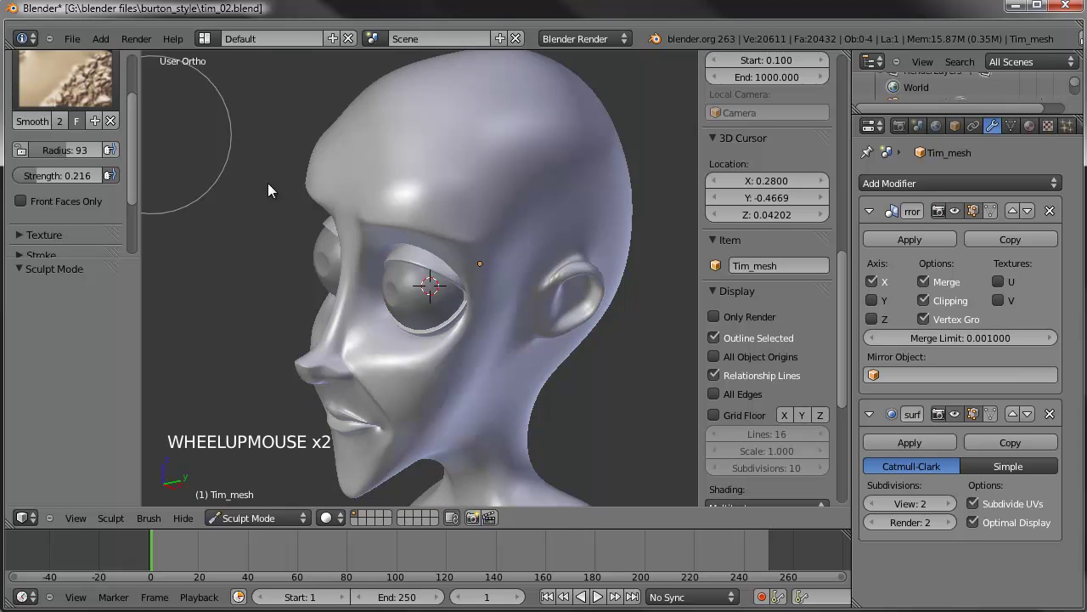
pyautogui.scroll(3, 437, 187)
pyautogui.keyDown('shift'); pyautogui.moveTo(437, 187); pyautogui.dragTo(383, 154, button='middle'); pyautogui.keyUp('shift')
pyautogui.click(383, 154)
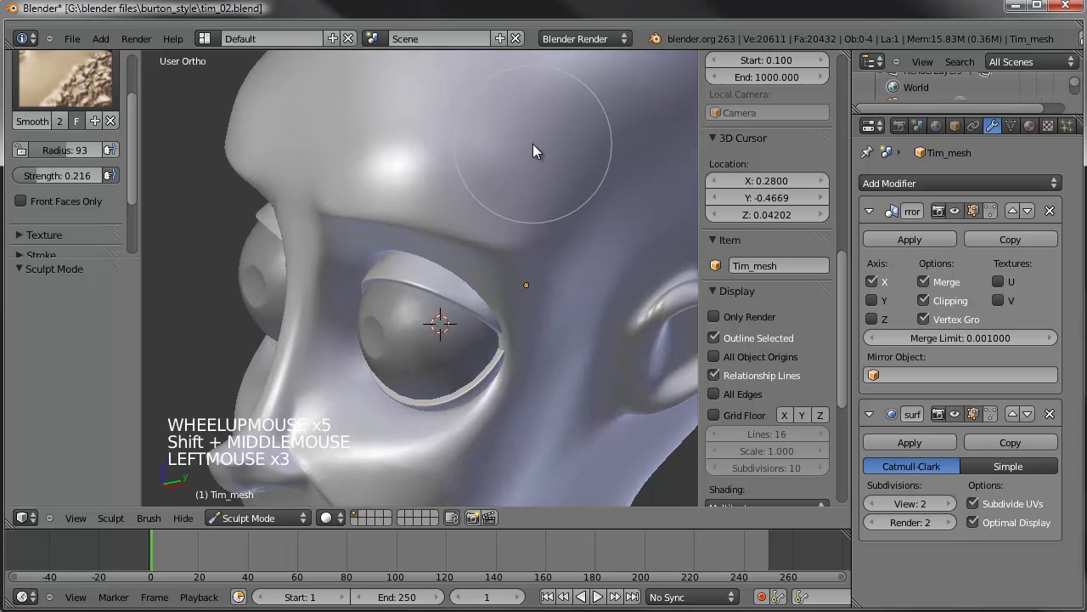
pyautogui.moveTo(521, 170); pyautogui.dragTo(572, 194)
pyautogui.moveTo(573, 195)
pyautogui.mouseDown()
pyautogui.moveTo(557, 229)
pyautogui.moveTo(529, 213)
pyautogui.mouseUp()
pyautogui.moveTo(401, 126); pyautogui.dragTo(475, 134)
# Smooth the front of the forehead above the brow ridge with the Smooth brush
pyautogui.scroll(-2, 510, 162)
pyautogui.moveTo(544, 178)
pyautogui.mouseDown(button='middle')
pyautogui.moveTo(599, 202)
pyautogui.moveTo(563, 190)
pyautogui.mouseUp(button='middle')
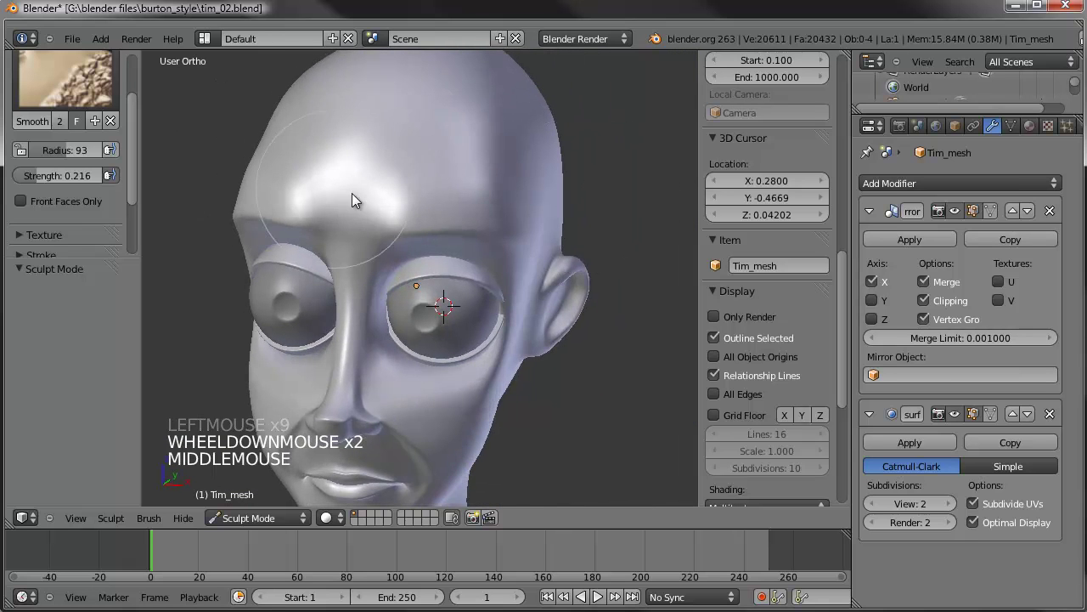
pyautogui.scroll(2, 406, 159)
pyautogui.moveTo(405, 160)
pyautogui.mouseDown()
pyautogui.moveTo(403, 130)
pyautogui.moveTo(369, 123)
pyautogui.mouseUp()
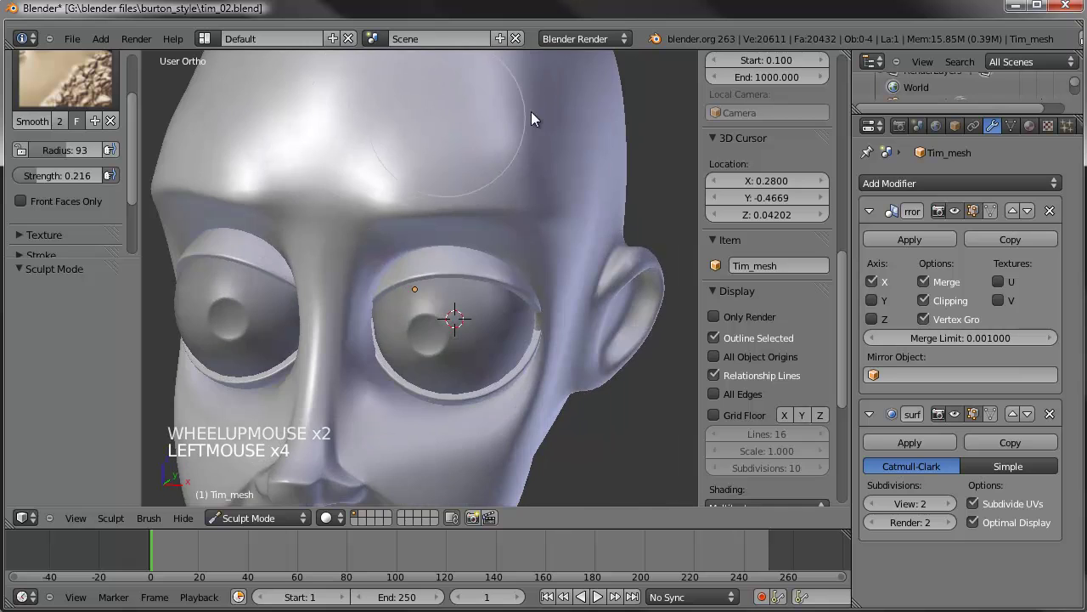
# Return to Object Mode, toggle the selection of all objects, and inspect the whole head from a three-quarter view
pyautogui.scroll(-6, 561, 179)
pyautogui.moveTo(428, 280); pyautogui.dragTo(449, 288, button='middle')
pyautogui.scroll(1, 449, 288)
pyautogui.scroll(-1, 448, 288)
pyautogui.moveTo(243, 517); pyautogui.dragTo(251, 503)
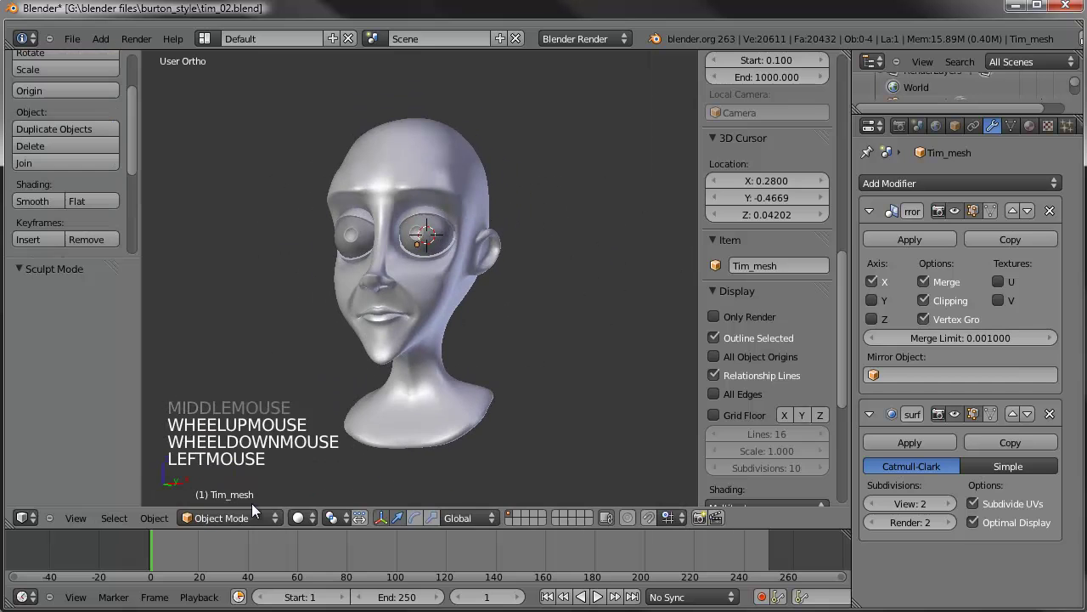
pyautogui.scroll(1, 510, 327)
pyautogui.press('a')
pyautogui.press('a')
pyautogui.moveTo(493, 332)
pyautogui.mouseDown(button='middle')
pyautogui.moveTo(452, 337)
pyautogui.moveTo(476, 317)
pyautogui.moveTo(409, 328)
pyautogui.moveTo(539, 333)
pyautogui.moveTo(309, 357)
pyautogui.moveTo(270, 337)
pyautogui.moveTo(342, 339)
pyautogui.moveTo(341, 347)
pyautogui.moveTo(323, 343)
pyautogui.mouseUp(button='middle')
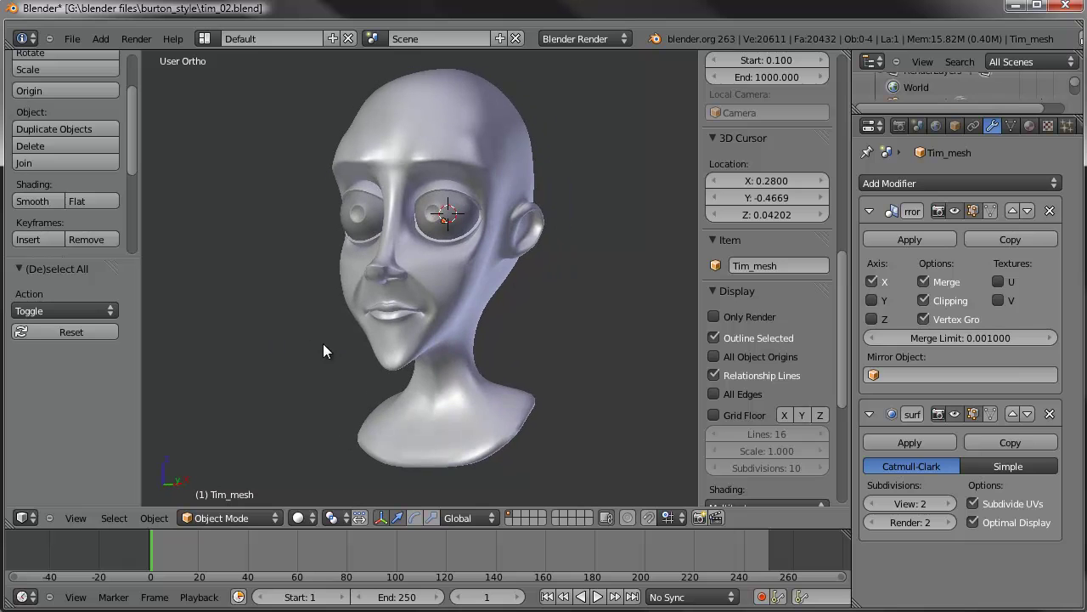